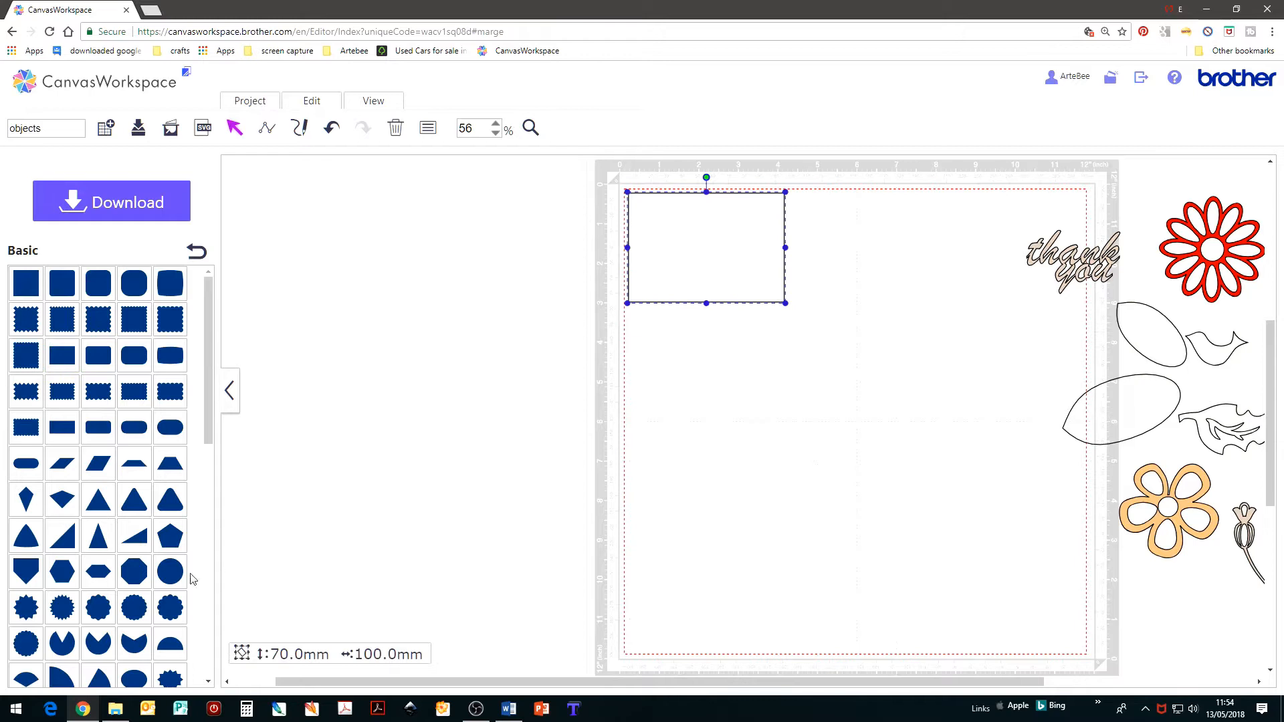
Add a basic circle to the canvas and move it outside the mat, beside the spare flower and leaf shapes
{"action": "left_click", "coordinate": [170, 571]}
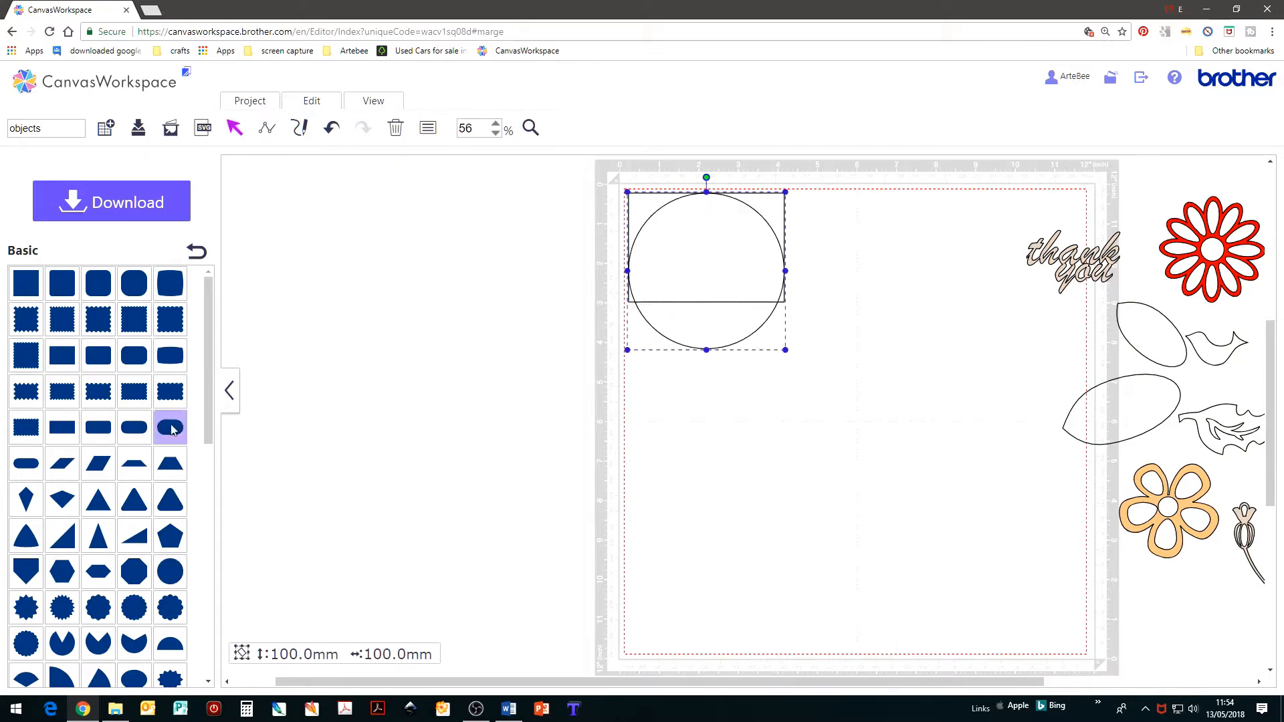
{"action": "left_click", "coordinate": [229, 393]}
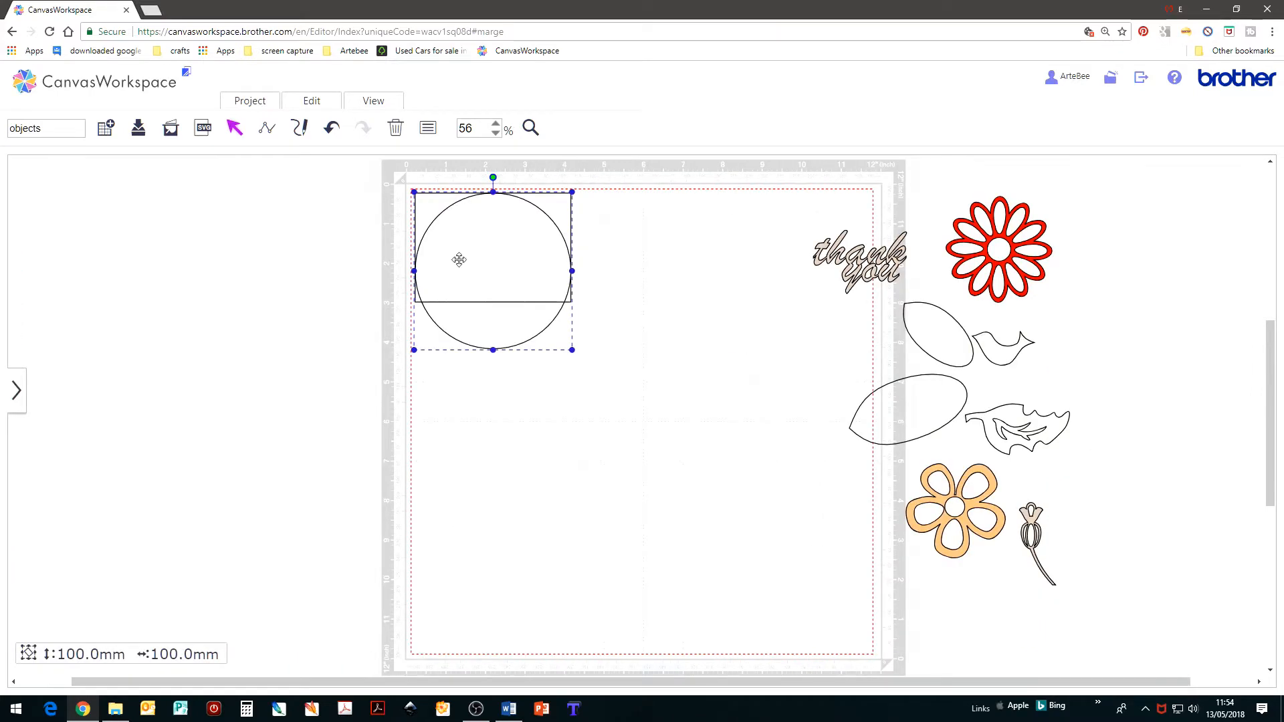
{"action": "left_click_drag", "start_coordinate": [459, 260], "coordinate": [1106, 332]}
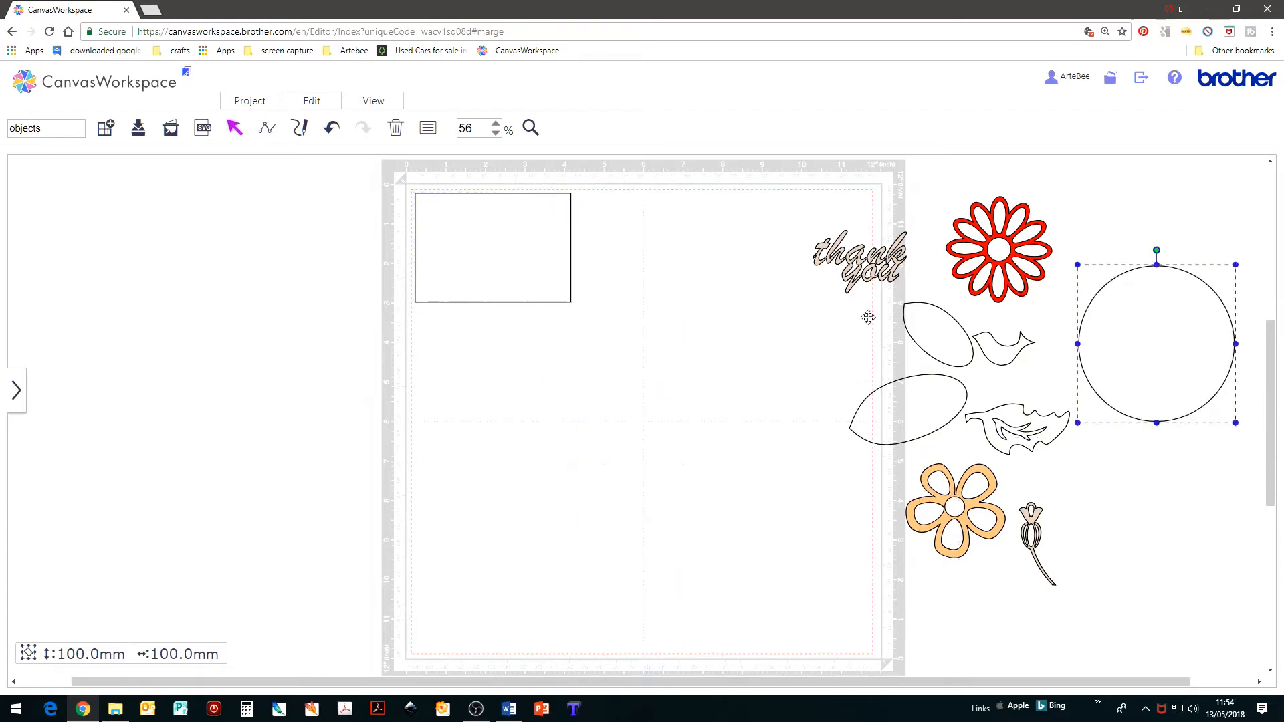
Resize the rectangle to 140 mm high by 280 mm wide without maintaining its aspect ratio, and shift it slightly down the mat
{"action": "left_click", "coordinate": [492, 263]}
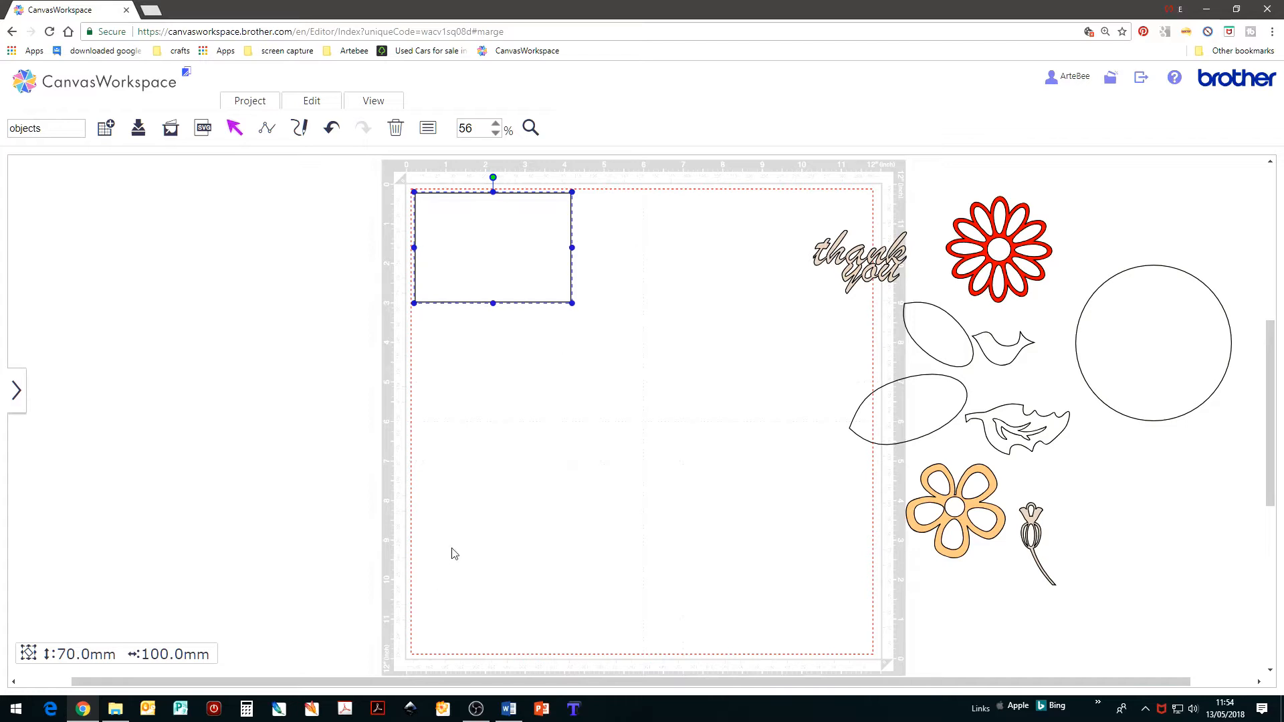
{"action": "left_click", "coordinate": [427, 128]}
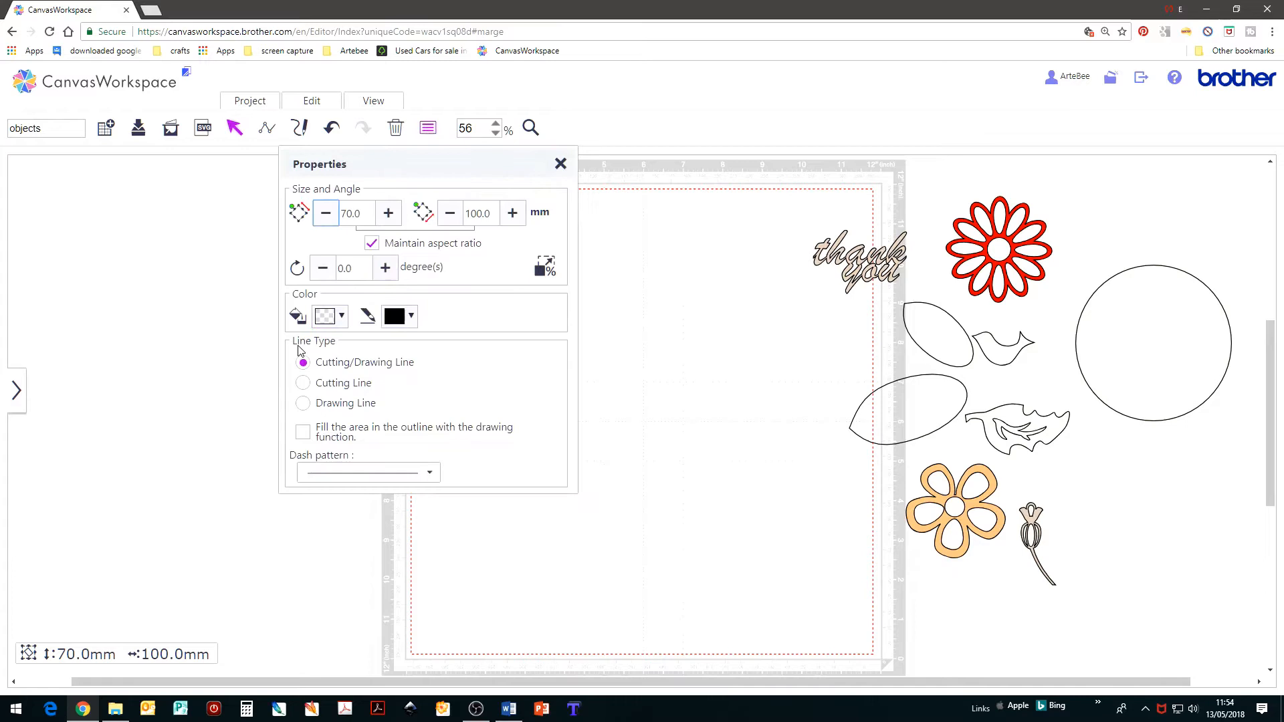
{"action": "left_click", "coordinate": [370, 245]}
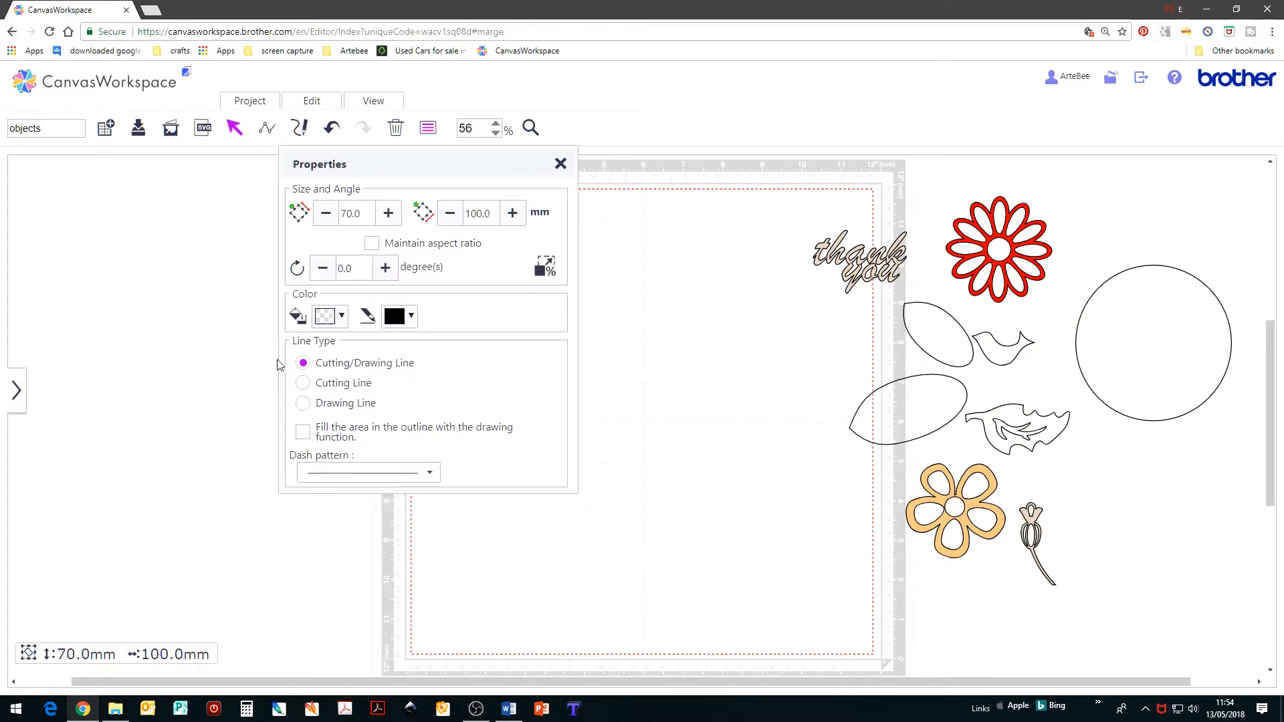
{"action": "left_click_drag", "start_coordinate": [359, 213], "coordinate": [340, 213]}
{"action": "type", "text": "140"}
{"action": "left_click_drag", "start_coordinate": [495, 213], "coordinate": [462, 218]}
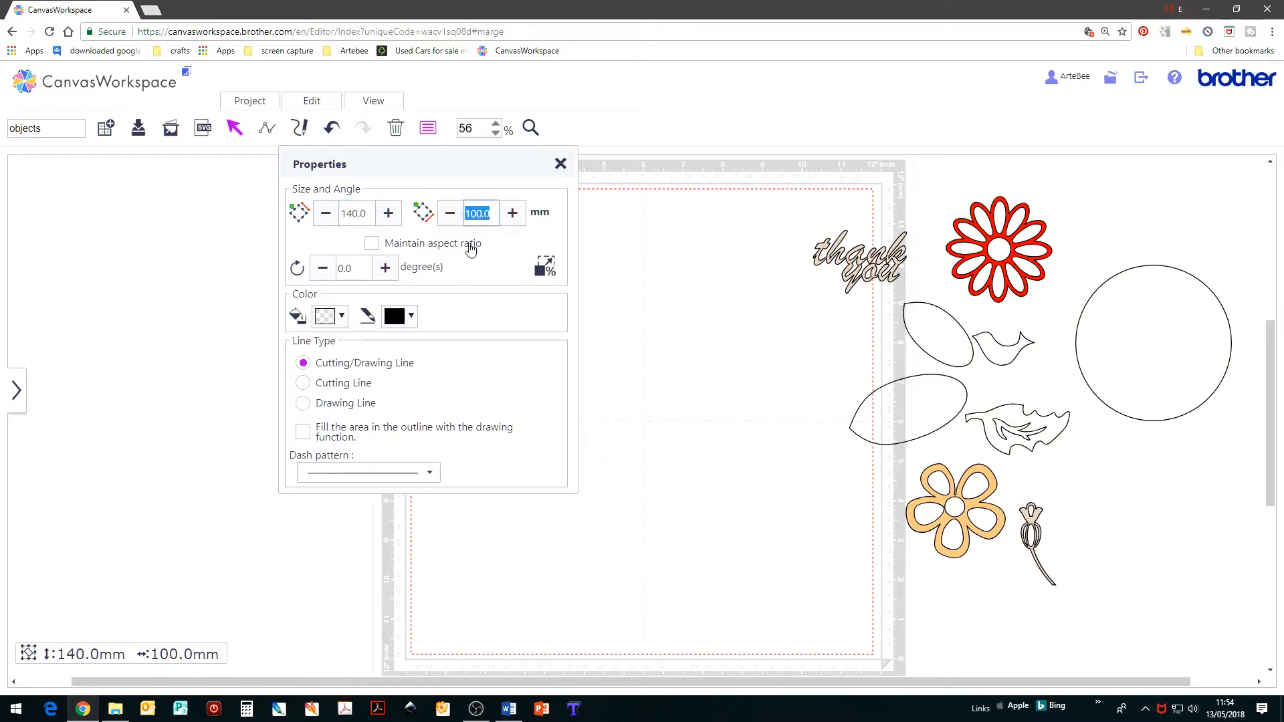
{"action": "type", "text": "280"}
{"action": "key", "text": "Return"}
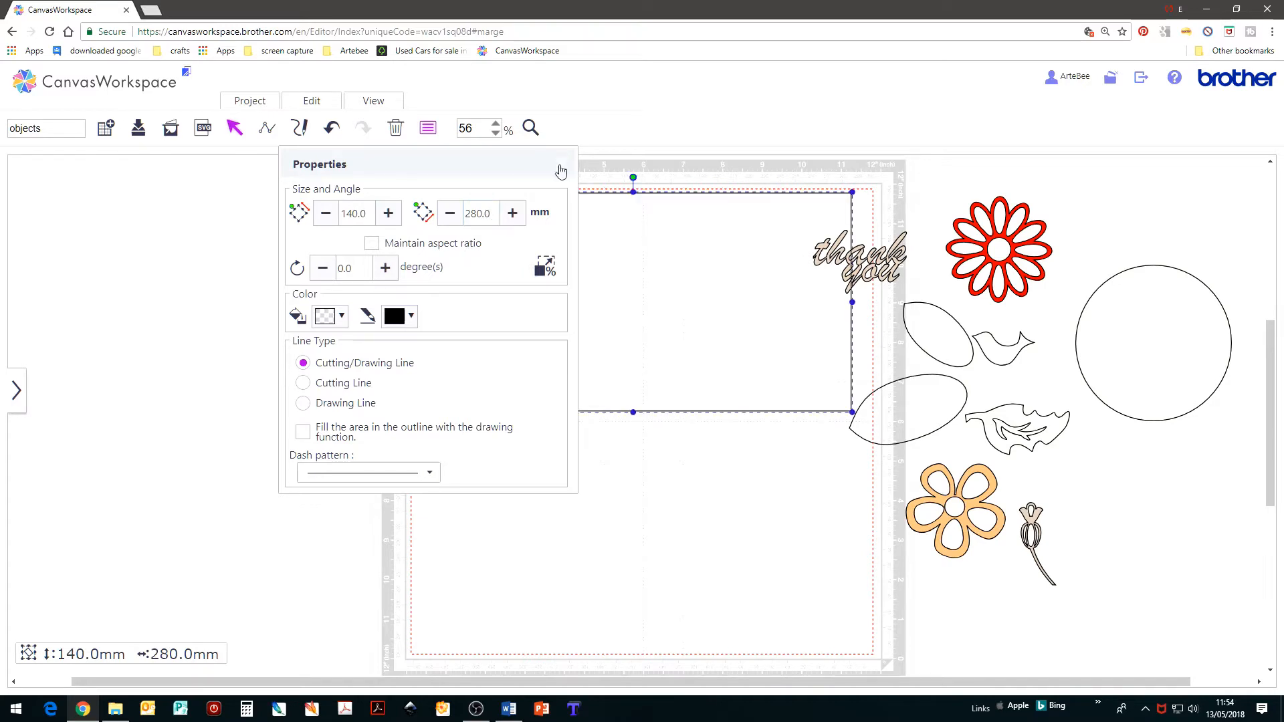
{"action": "left_click", "coordinate": [560, 164]}
{"action": "left_click_drag", "start_coordinate": [636, 323], "coordinate": [636, 355]}
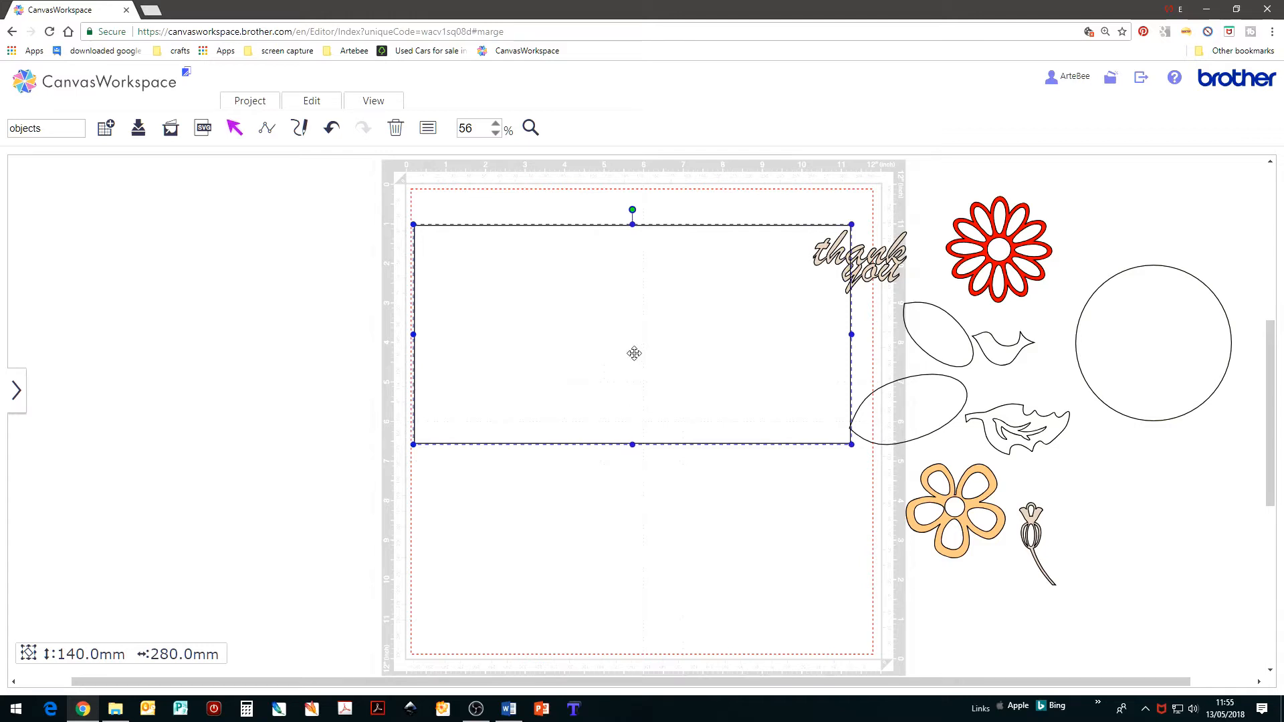
Fill the rectangle with turquoise blue and move it off the mat on the side opposite the spare shapes
{"action": "left_click", "coordinate": [425, 129]}
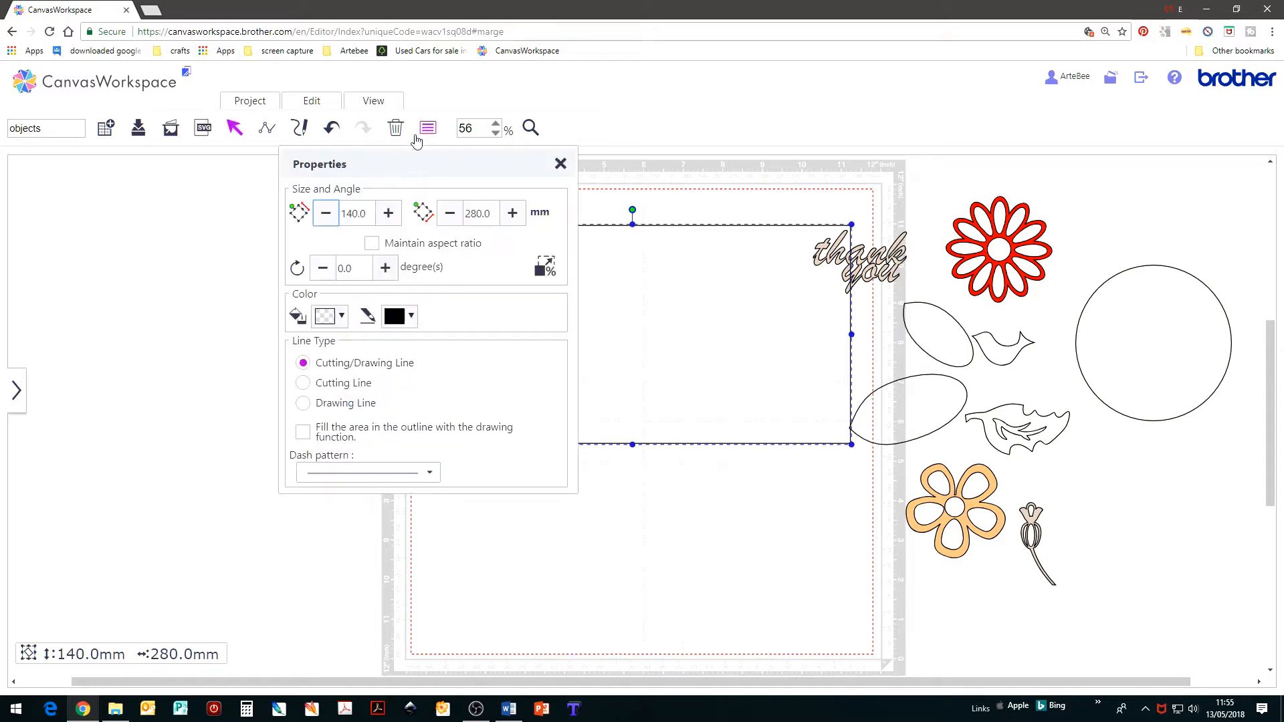
{"action": "left_click", "coordinate": [337, 315]}
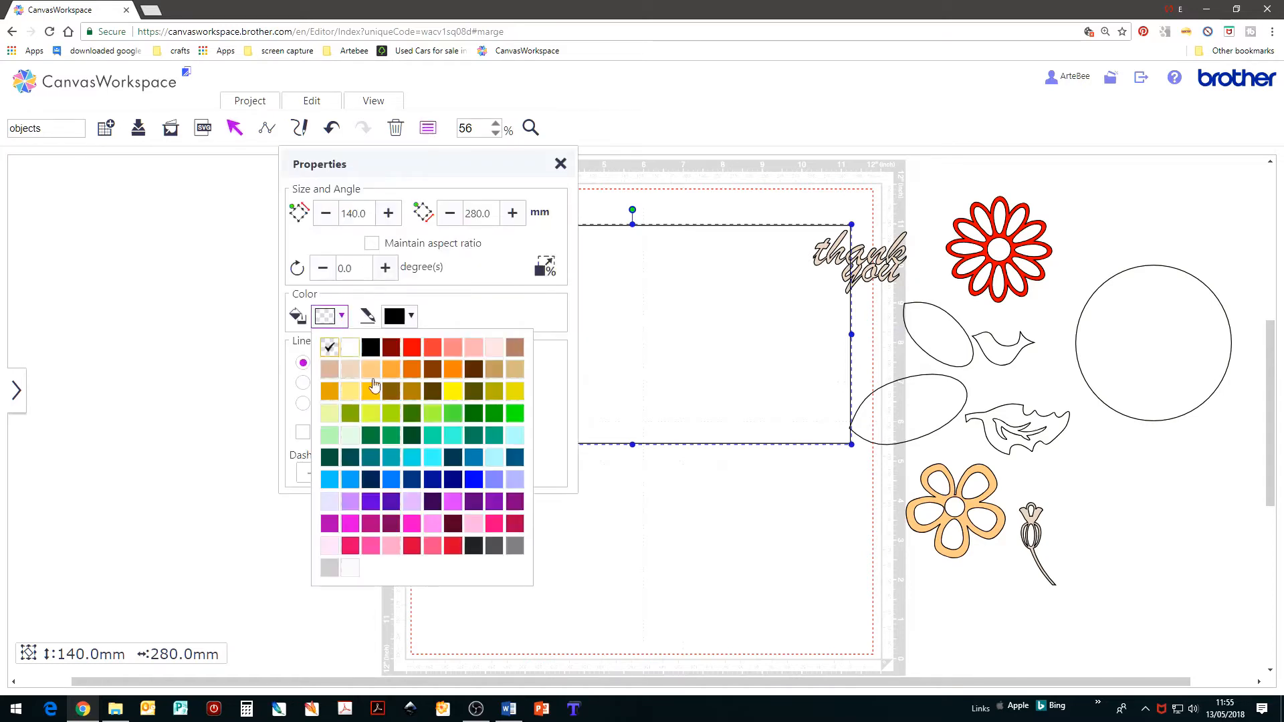
{"action": "left_click", "coordinate": [415, 461]}
{"action": "left_click", "coordinate": [561, 166]}
{"action": "left_click_drag", "start_coordinate": [653, 353], "coordinate": [161, 341]}
Move the circle to the middle of the mat and shrink it proportionally to about 90 mm in diameter
{"action": "left_click", "coordinate": [1150, 317]}
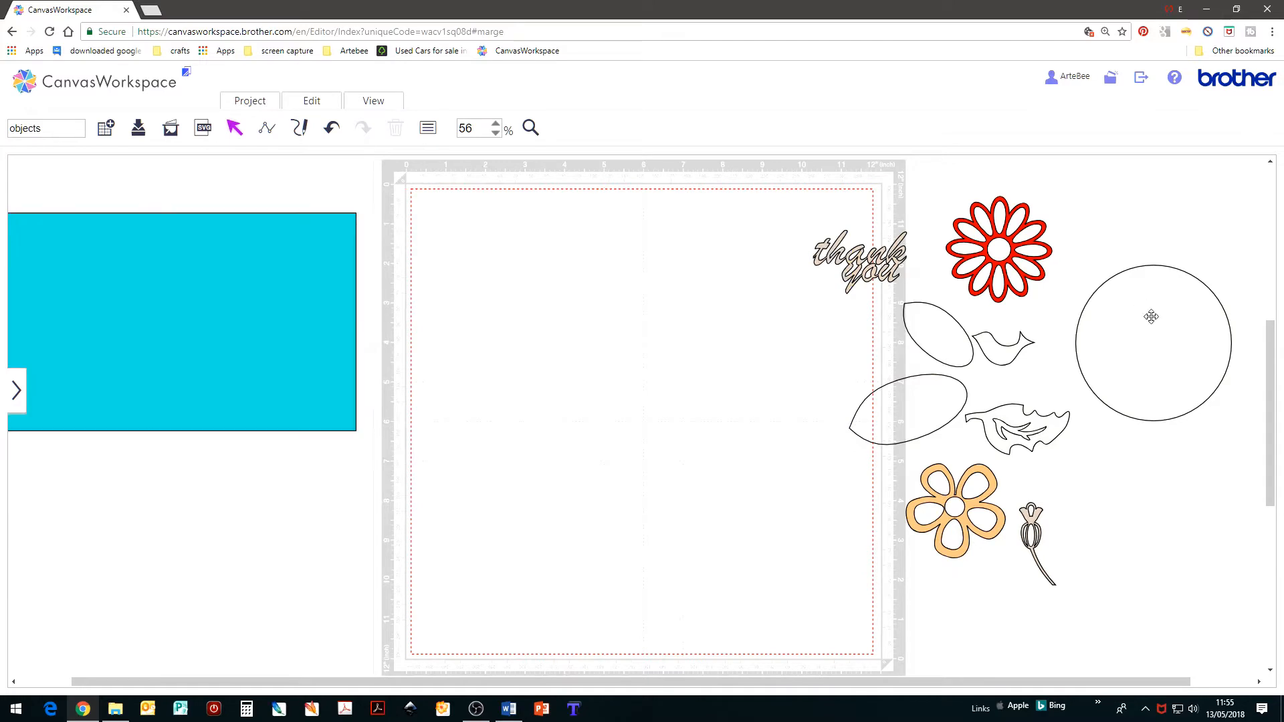
{"action": "left_click_drag", "start_coordinate": [1150, 316], "coordinate": [623, 363]}
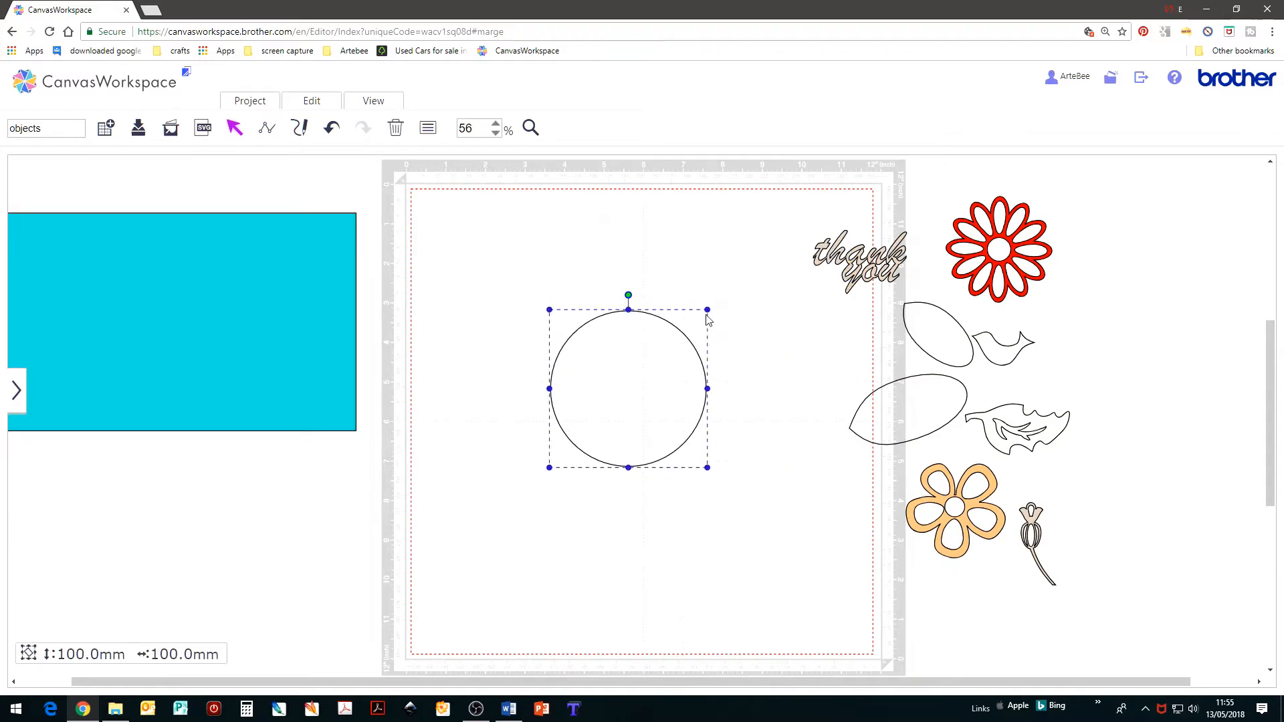
{"action": "left_click_drag", "start_coordinate": [673, 336], "coordinate": [650, 411]}
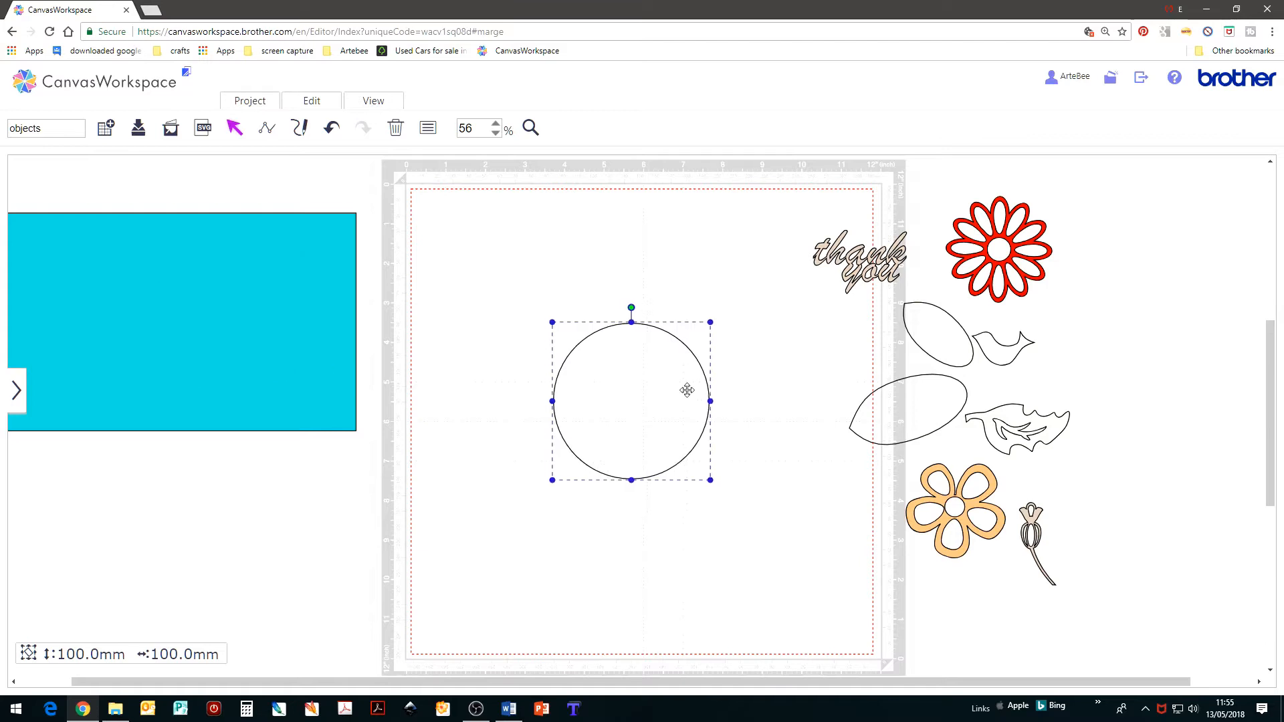
{"action": "left_click_drag", "start_coordinate": [711, 321], "coordinate": [693, 337]}
{"action": "left_click", "coordinate": [733, 364]}
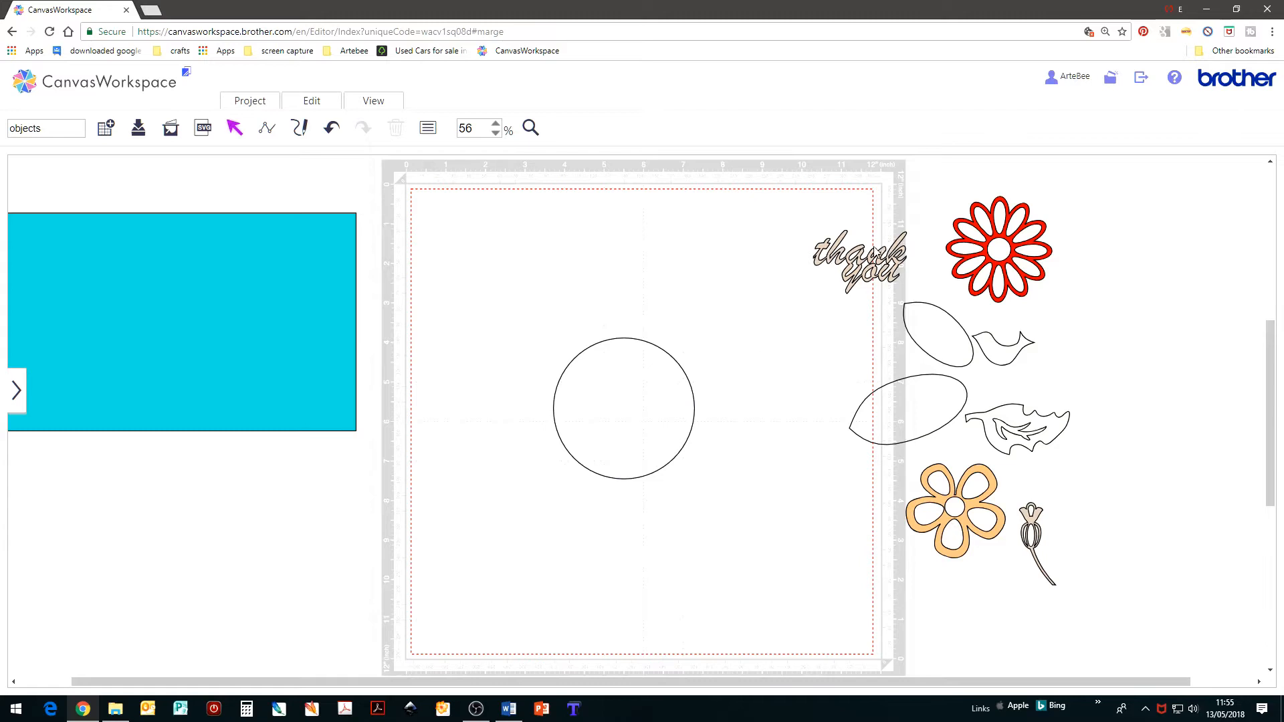
Place the "thank you" text over the circle and stretch it to about 69 mm high by 95 mm wide
{"action": "left_click_drag", "start_coordinate": [853, 270], "coordinate": [595, 373]}
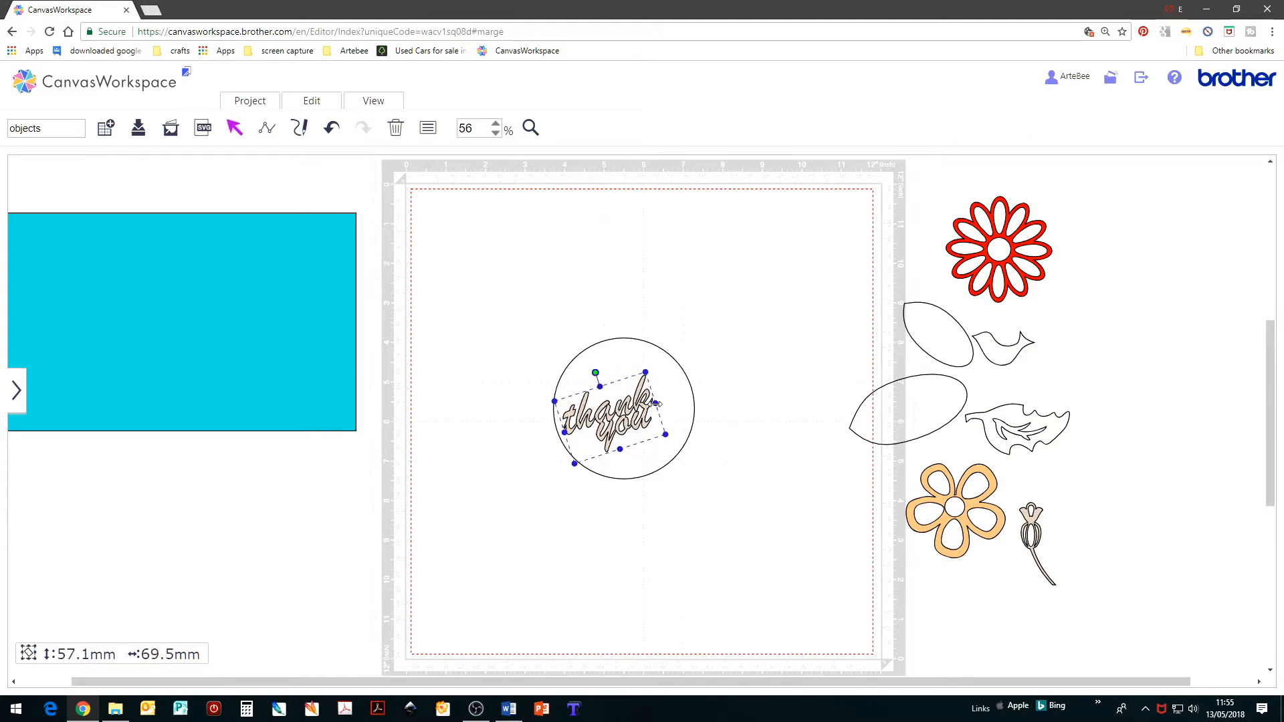
{"action": "left_click_drag", "start_coordinate": [656, 403], "coordinate": [692, 390]}
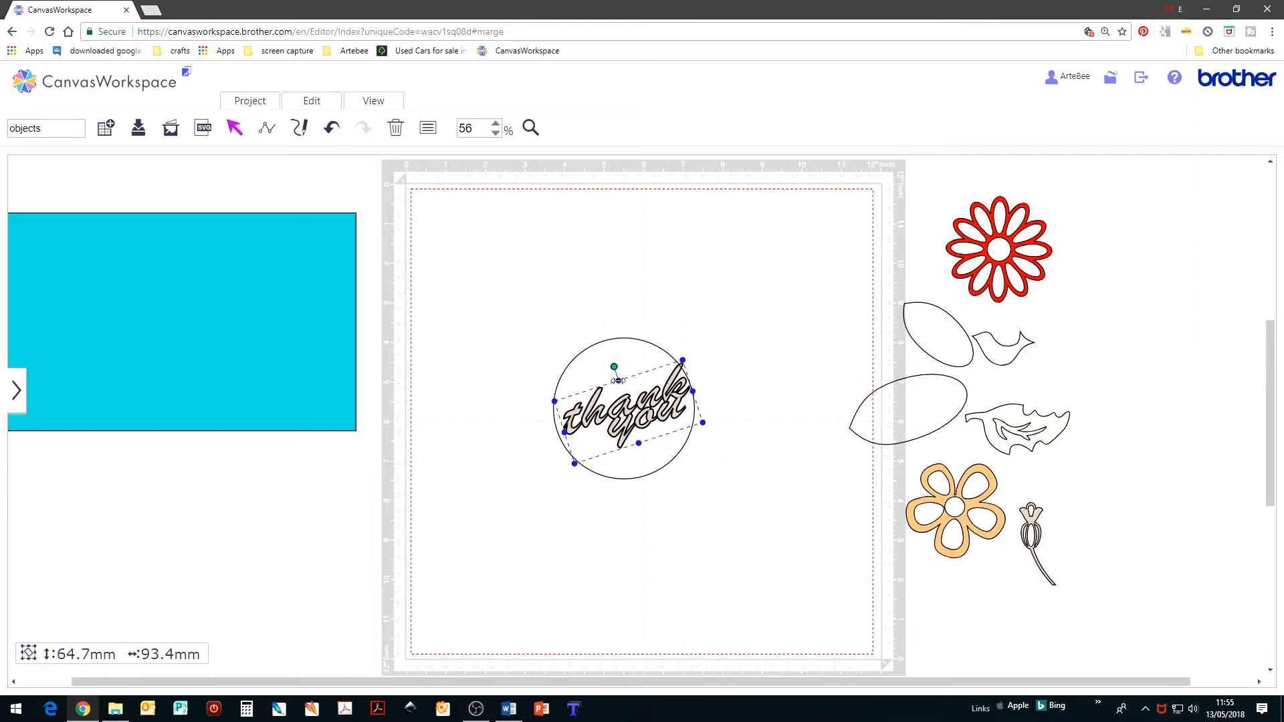
{"action": "left_click_drag", "start_coordinate": [639, 443], "coordinate": [642, 453]}
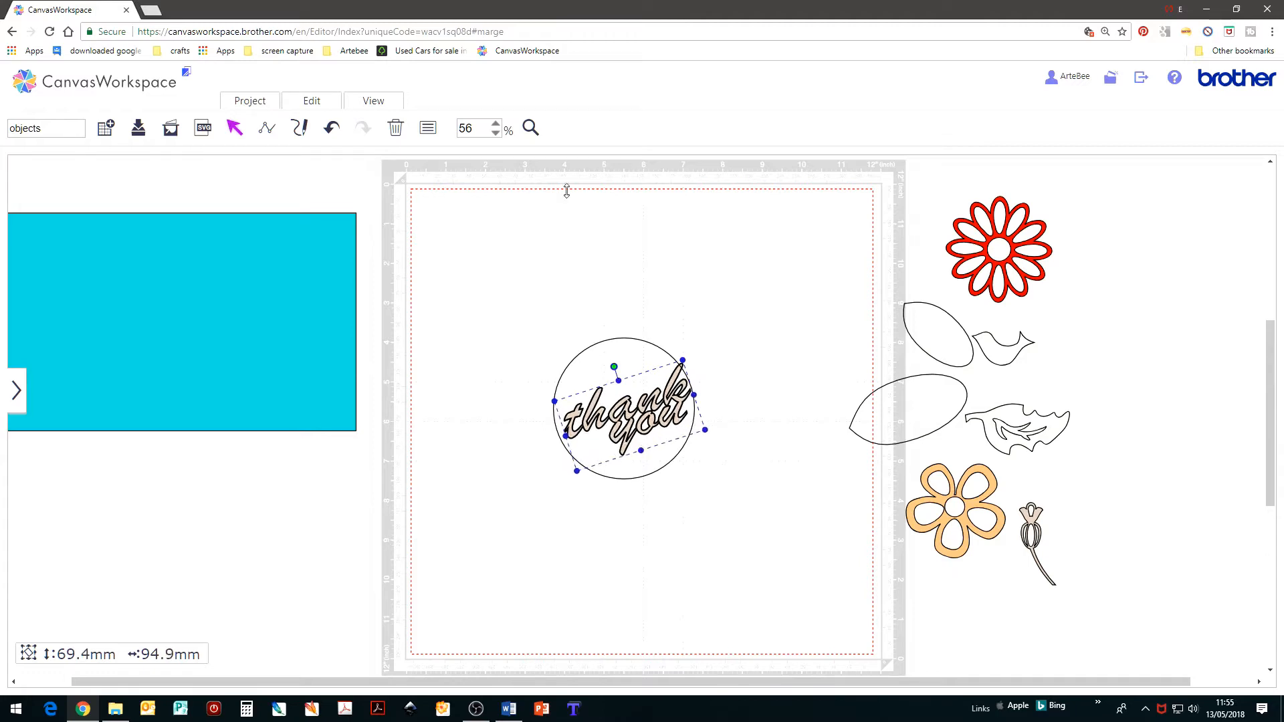
Reposition the circle around the "thank you" text and send the circle to the back
{"action": "left_click", "coordinate": [530, 128]}
{"action": "left_click_drag", "start_coordinate": [524, 321], "coordinate": [747, 495]}
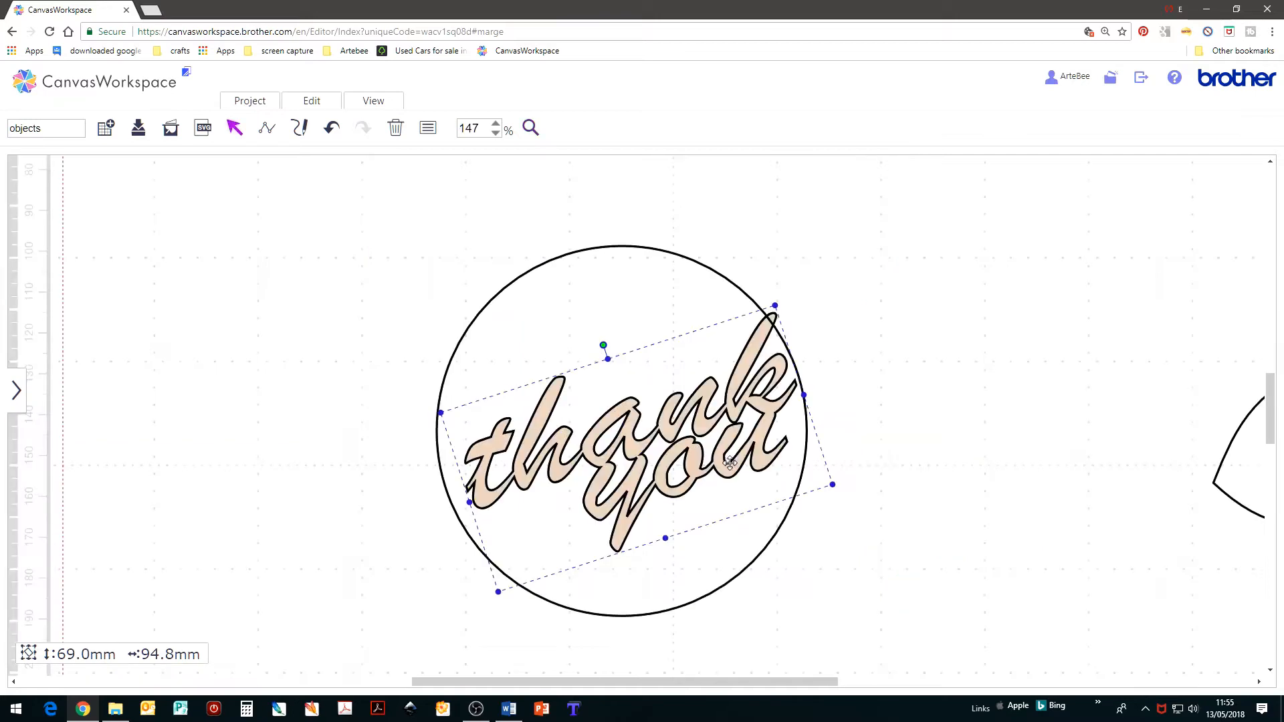
{"action": "left_click", "coordinate": [654, 425]}
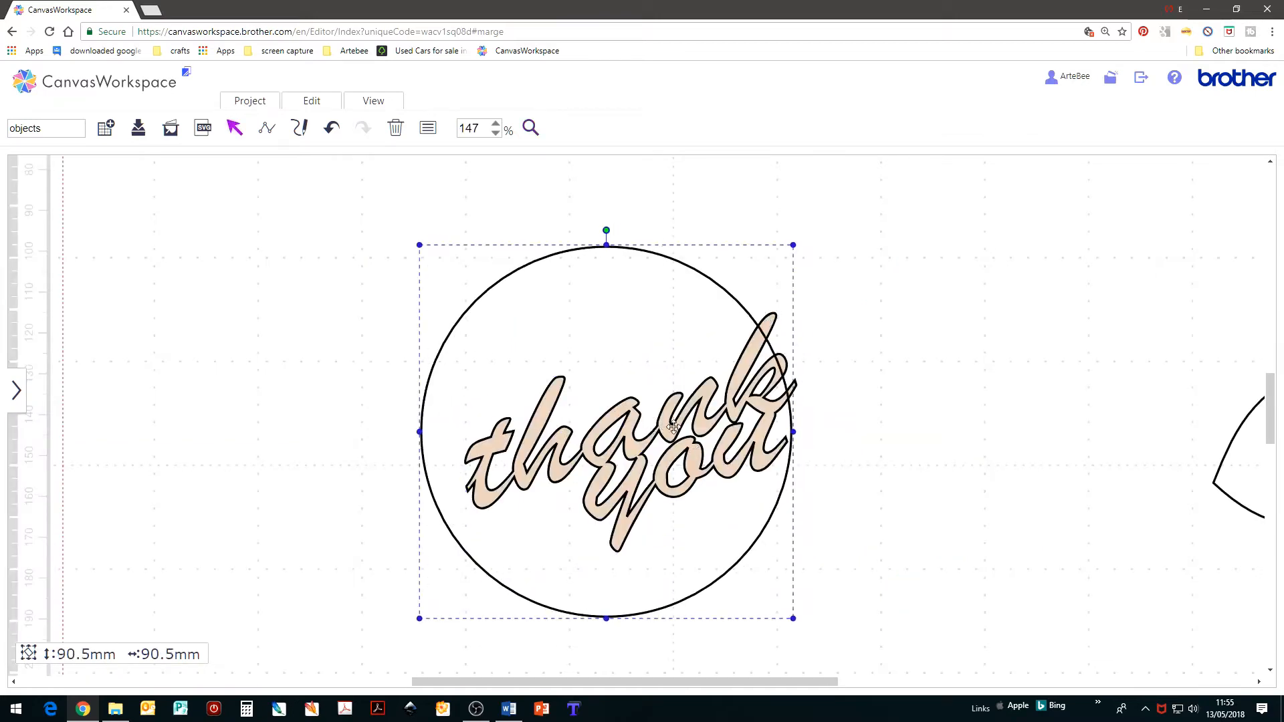
{"action": "left_click_drag", "start_coordinate": [693, 421], "coordinate": [713, 416]}
{"action": "right_click", "coordinate": [811, 454]}
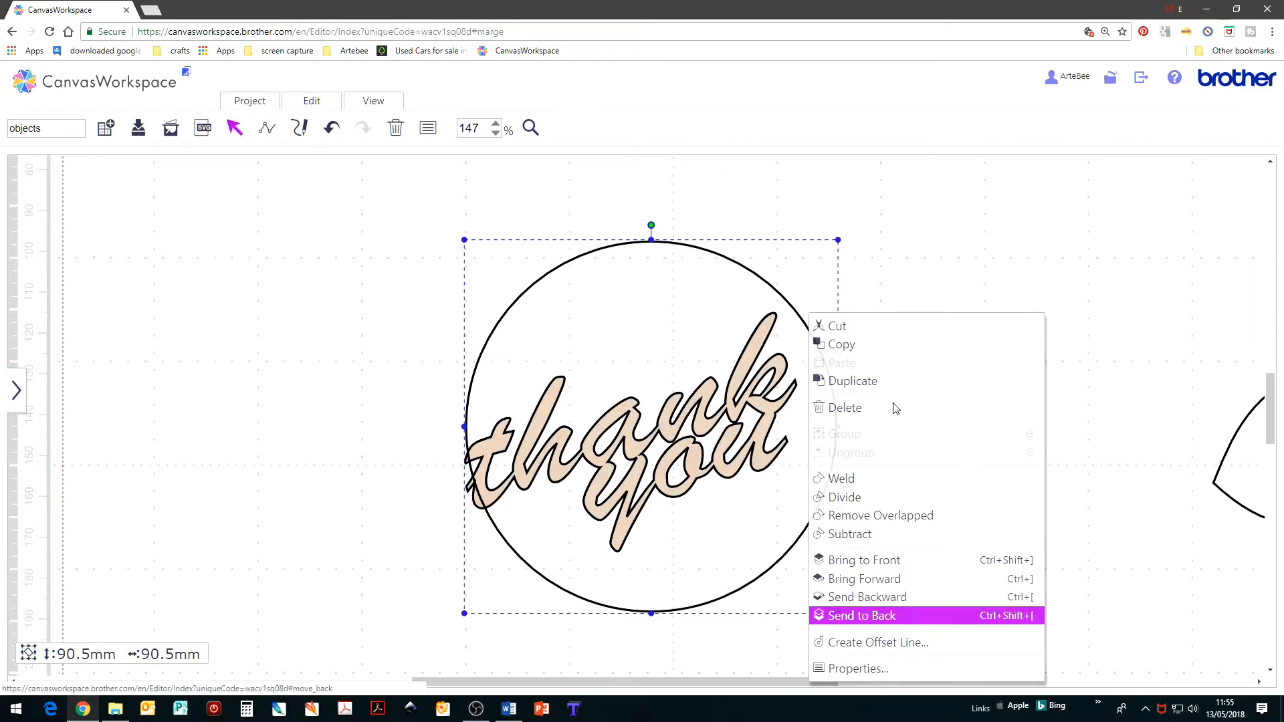
{"action": "left_click", "coordinate": [886, 617]}
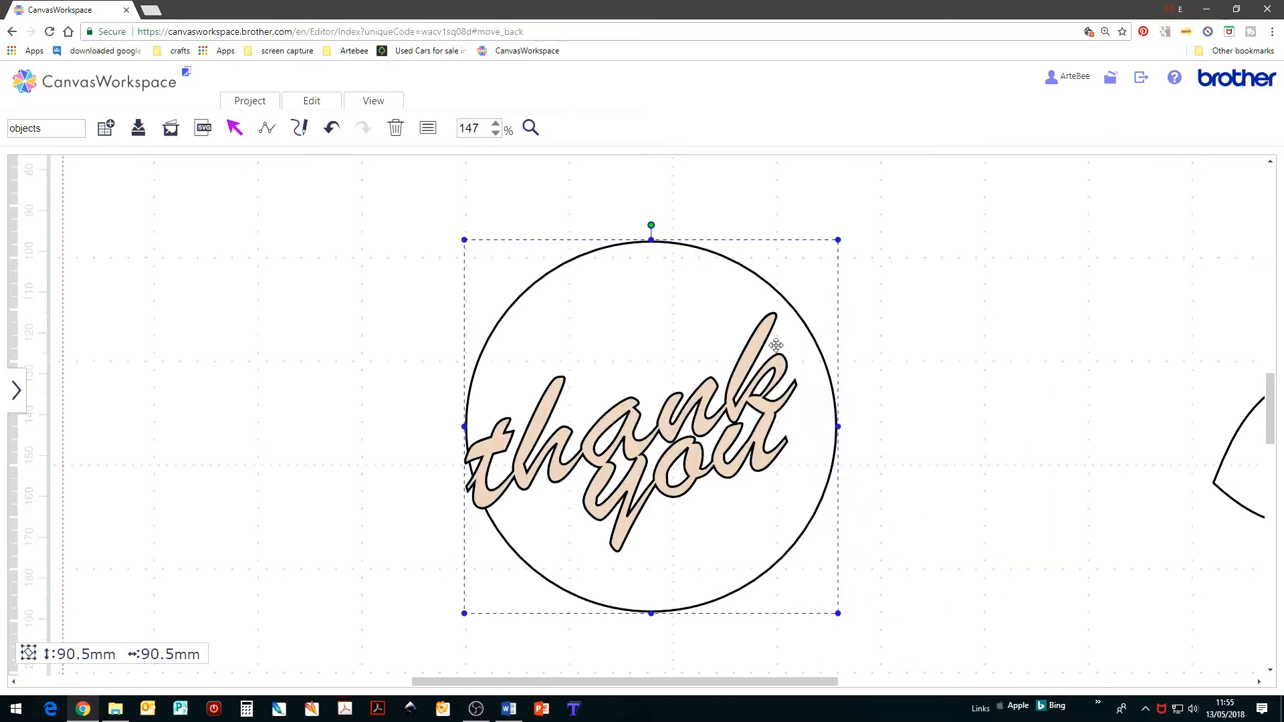
Stretch the "thank you" text to about 72 mm high by 97 mm wide so its ends meet the circle's edge
{"action": "left_click", "coordinate": [782, 365]}
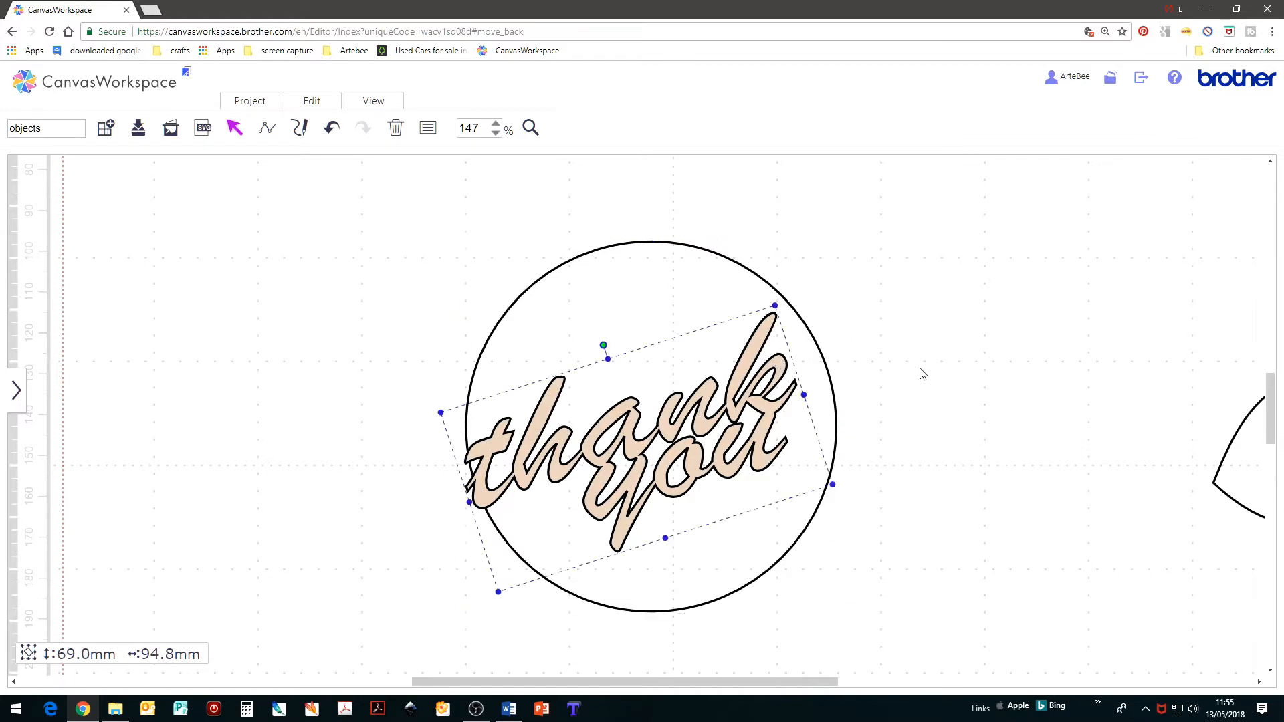
{"action": "left_click", "coordinate": [921, 373]}
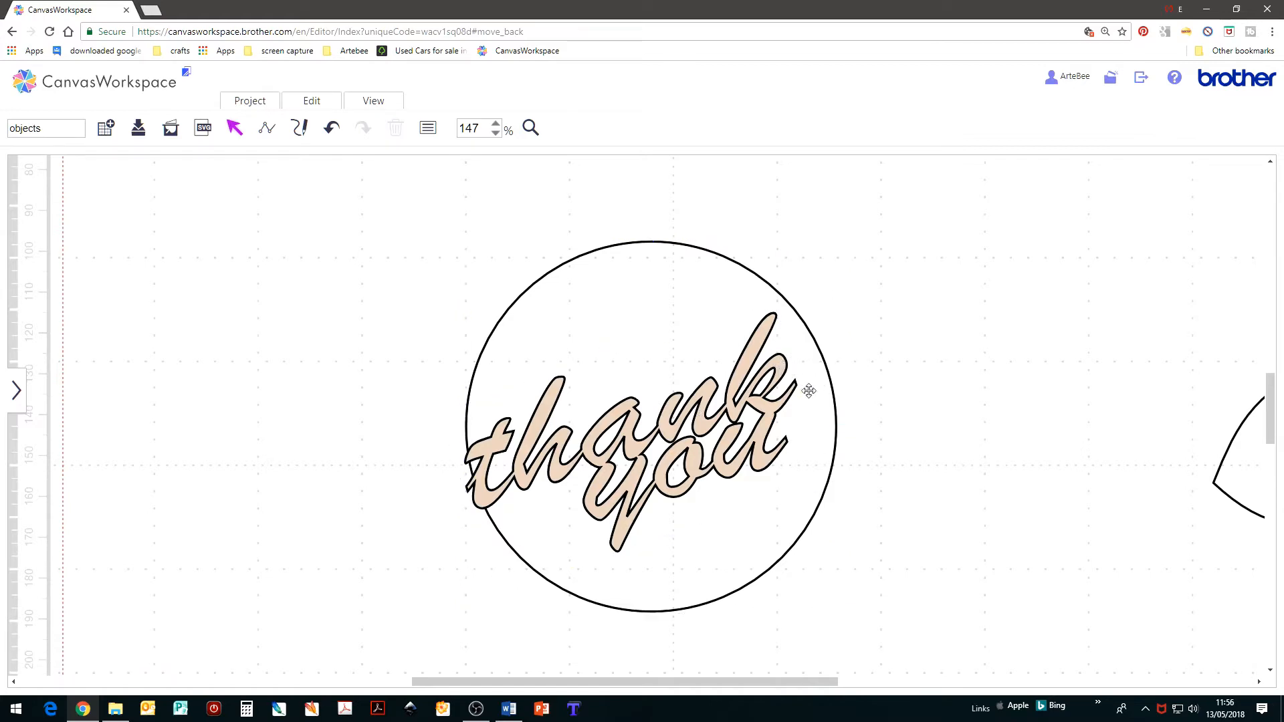
{"action": "left_click", "coordinate": [785, 391]}
{"action": "left_click_drag", "start_coordinate": [804, 395], "coordinate": [823, 388]}
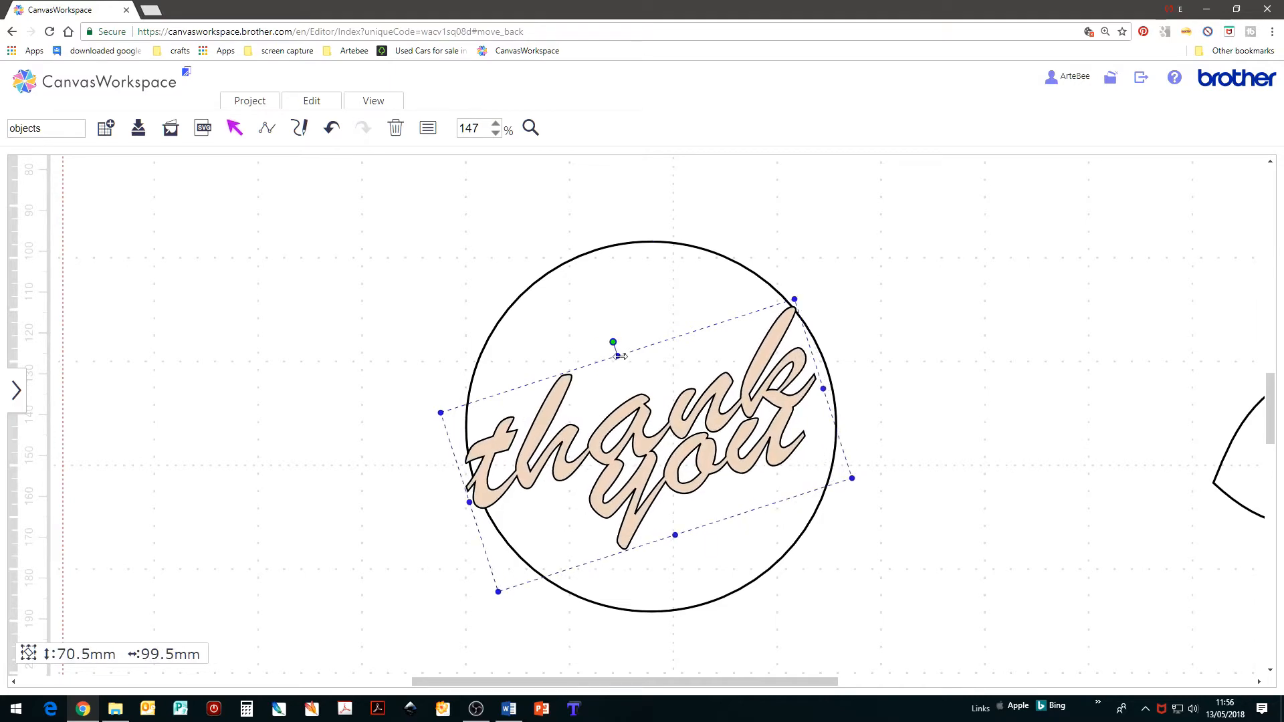
{"action": "left_click_drag", "start_coordinate": [616, 355], "coordinate": [615, 345]}
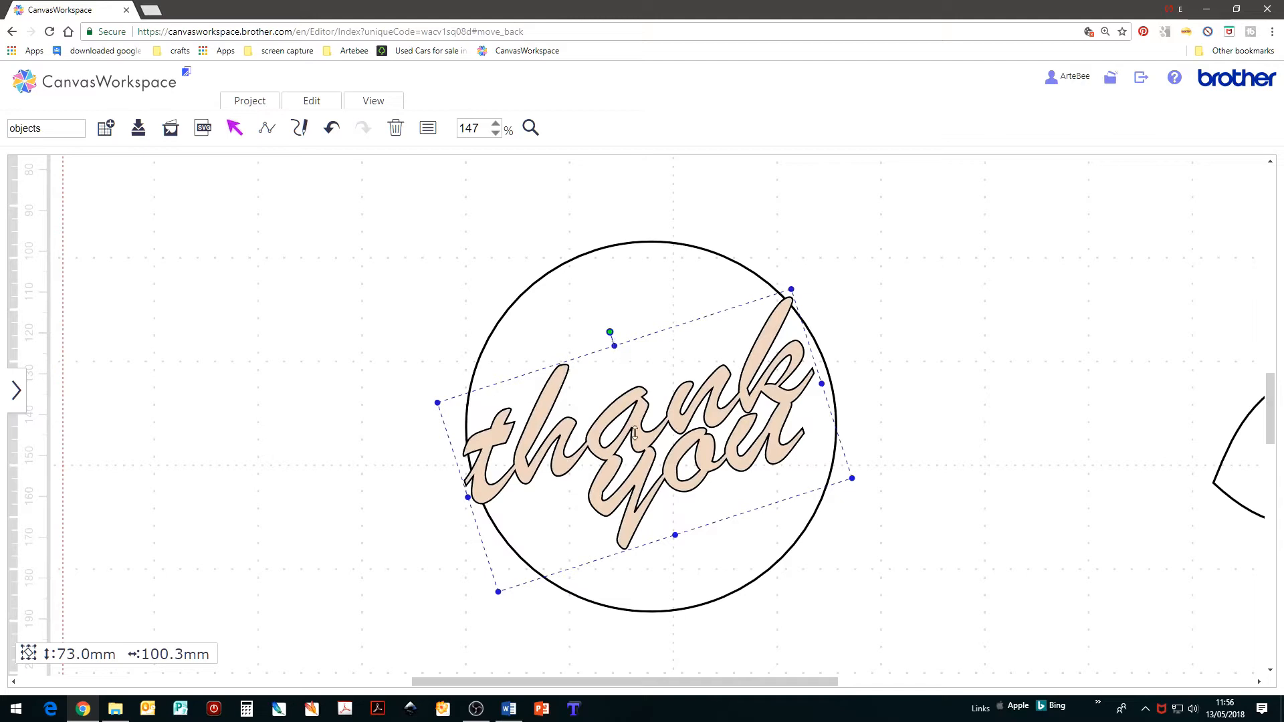
{"action": "left_click_drag", "start_coordinate": [467, 497], "coordinate": [475, 495]}
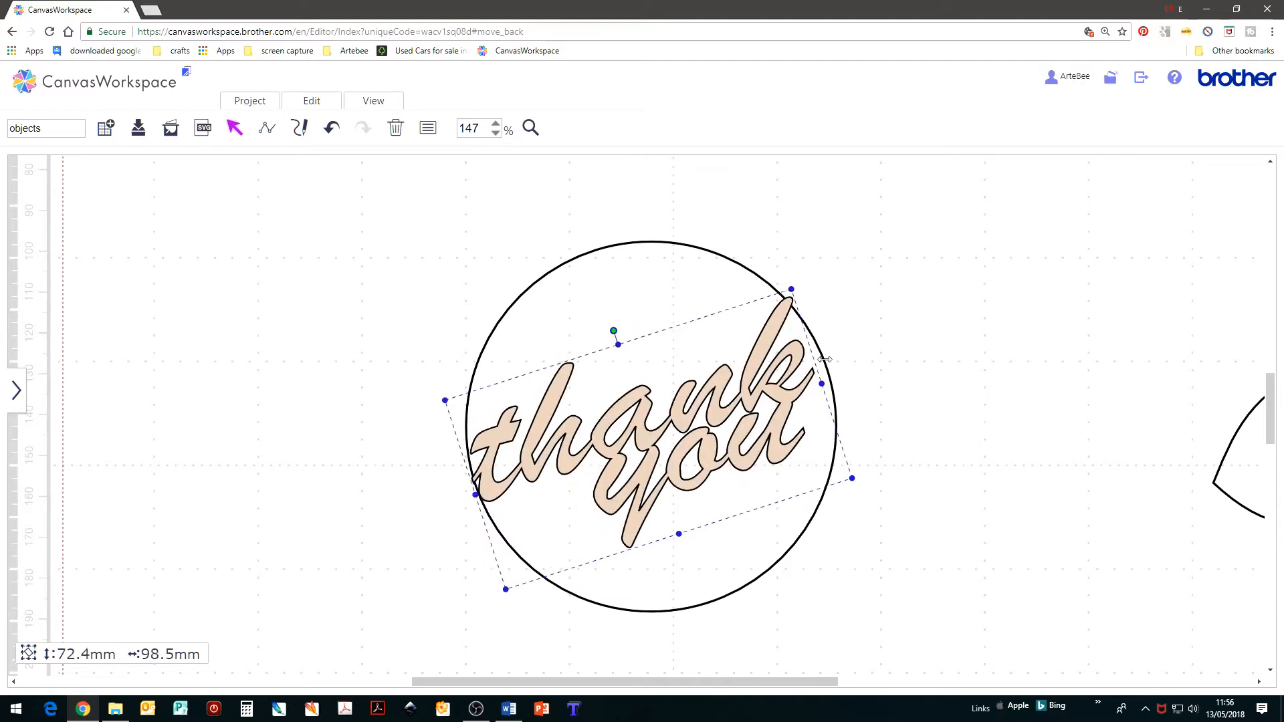
{"action": "left_click_drag", "start_coordinate": [821, 384], "coordinate": [816, 385]}
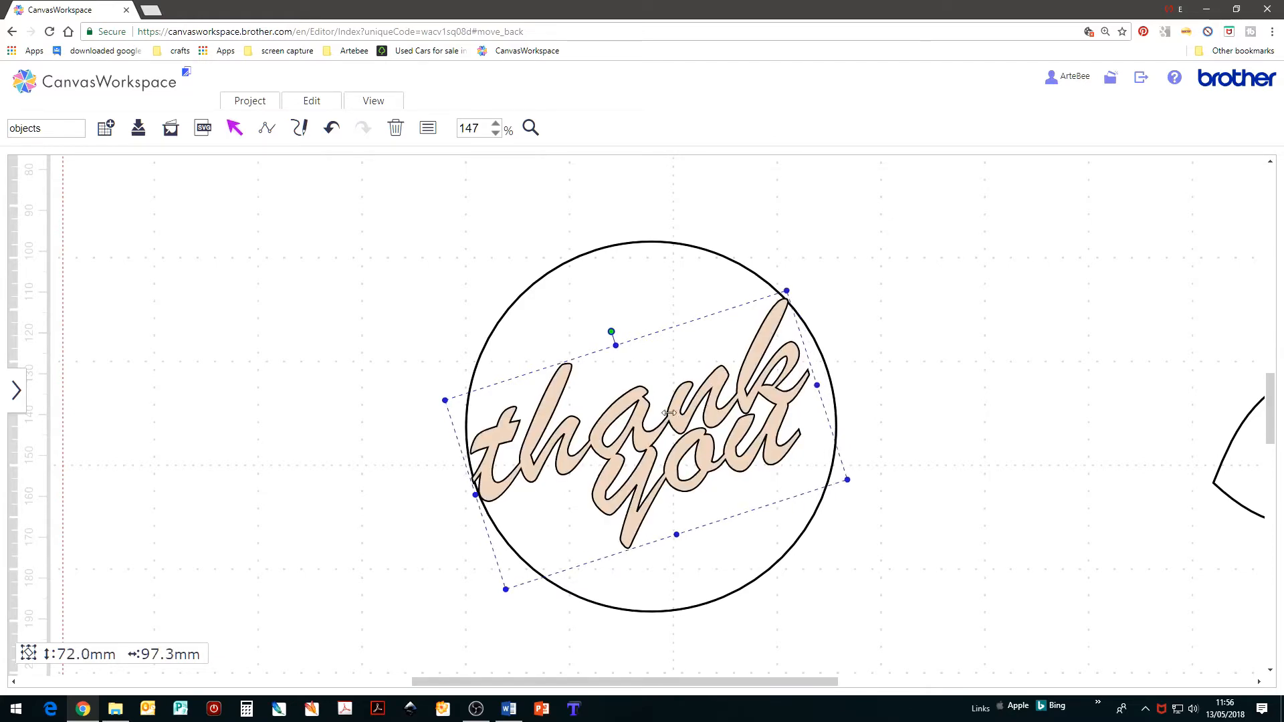
{"action": "left_click", "coordinate": [506, 161]}
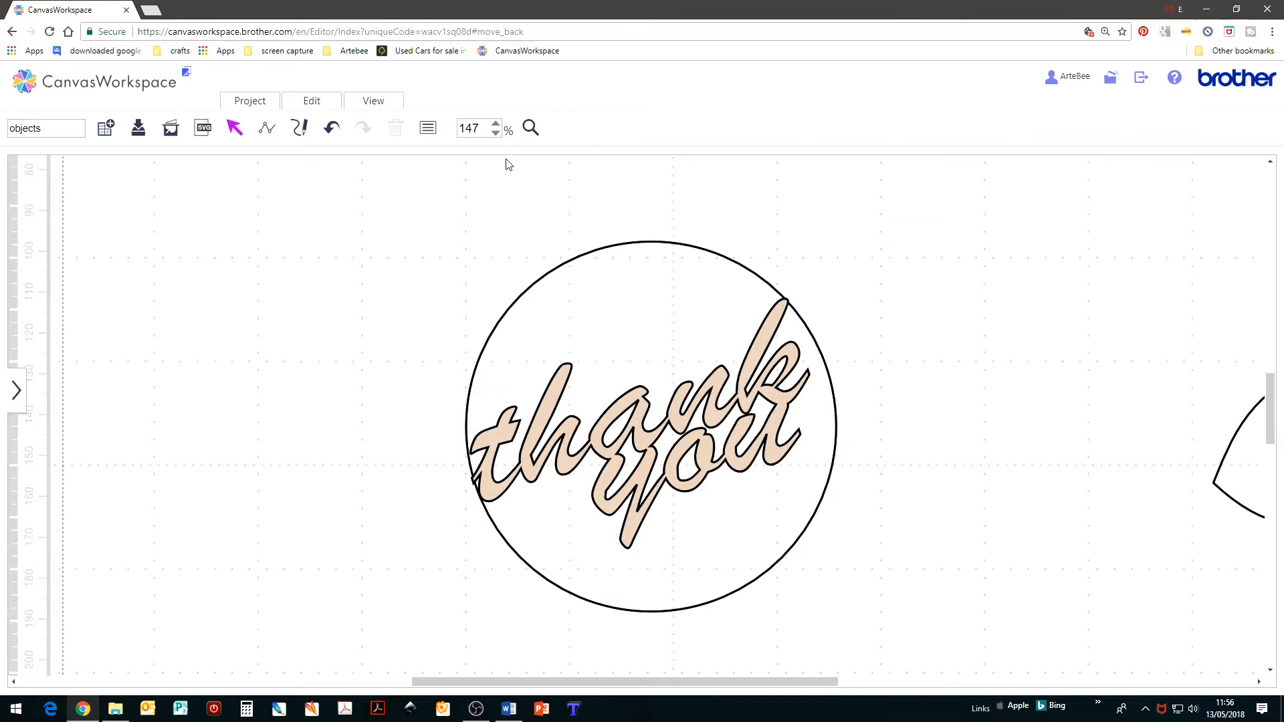
Place the red flower above the circle, then paste two copies at the circle's lower-right and left edges
{"action": "left_click", "coordinate": [392, 100]}
{"action": "left_click", "coordinate": [416, 156]}
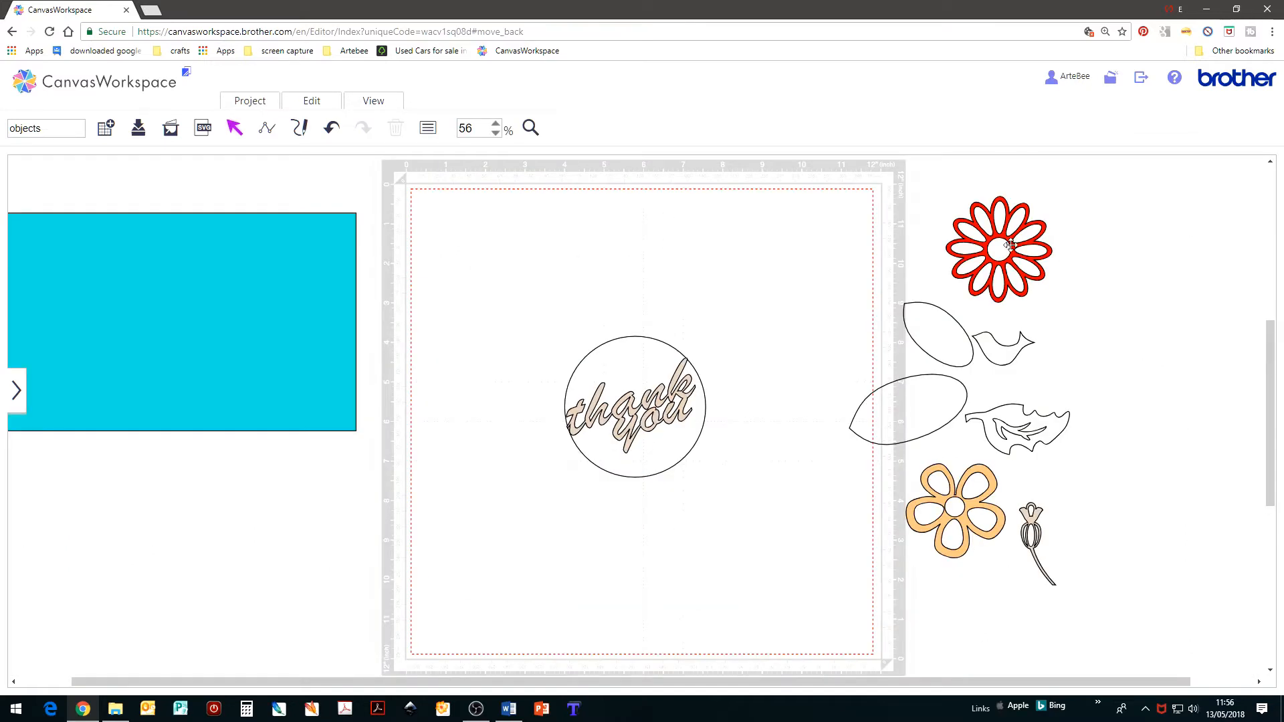
{"action": "left_click_drag", "start_coordinate": [1009, 245], "coordinate": [647, 299]}
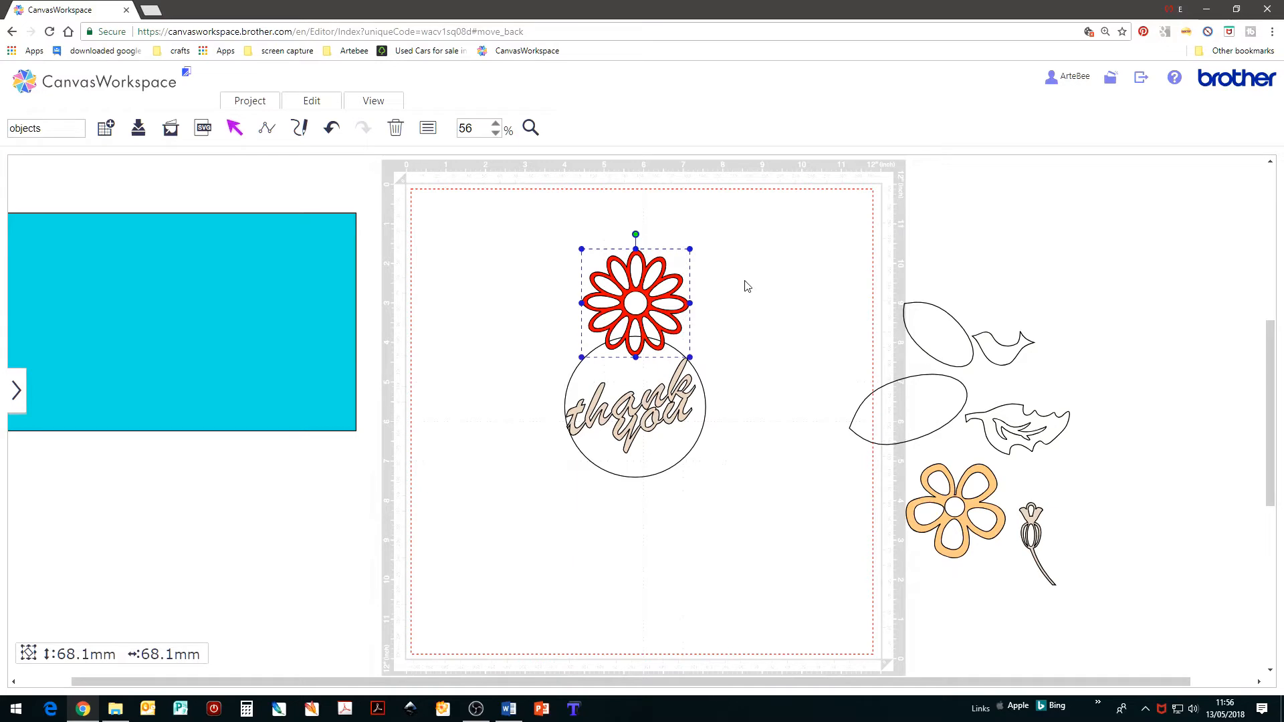
{"action": "key", "text": "ctrl+v"}
{"action": "left_click_drag", "start_coordinate": [714, 335], "coordinate": [758, 484]}
{"action": "left_click_drag", "start_coordinate": [635, 348], "coordinate": [556, 373]}
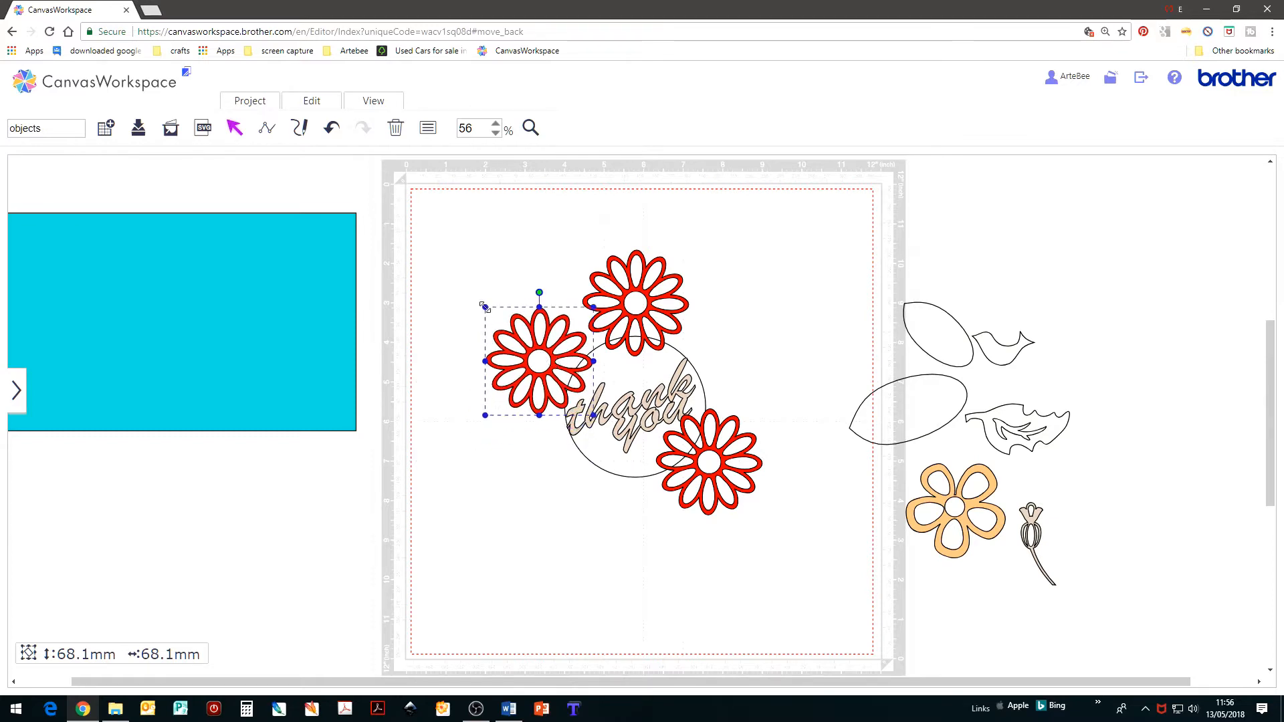
Shrink the left red flower to about 55 mm and the lower-right one to about 53 mm, keeping their proportions
{"action": "left_click_drag", "start_coordinate": [485, 306], "coordinate": [505, 328]}
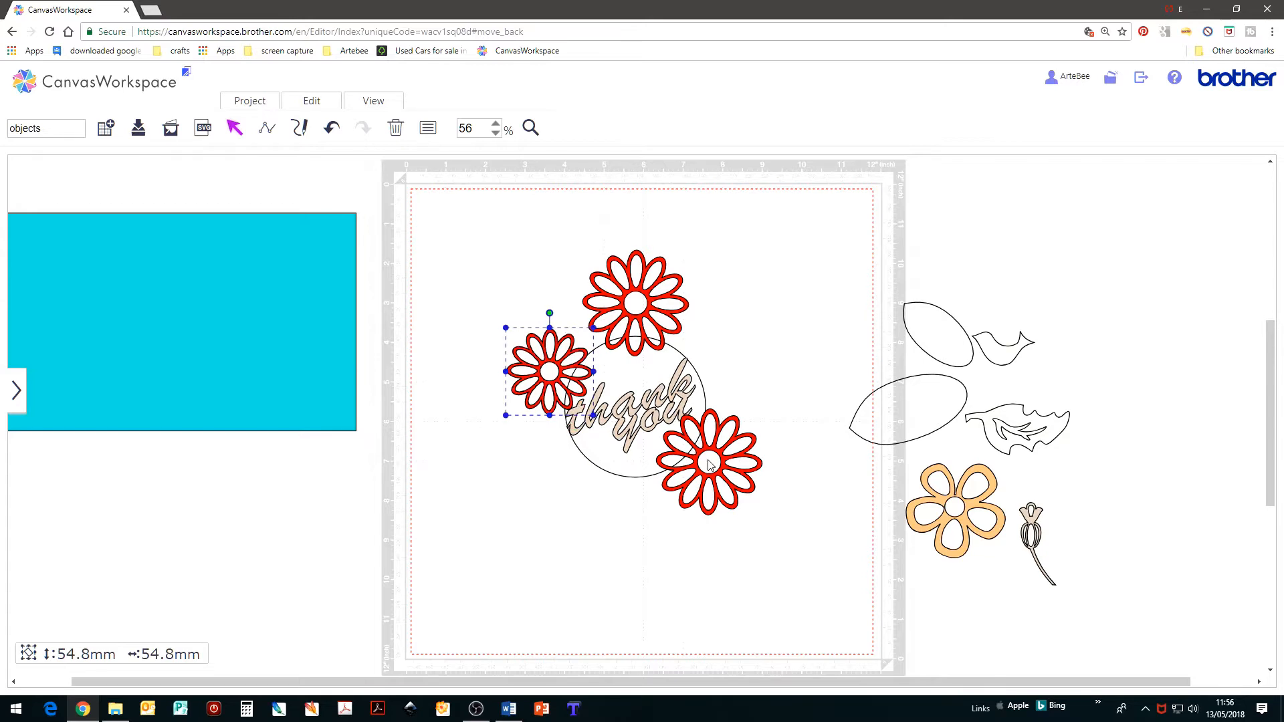
{"action": "left_click", "coordinate": [745, 492]}
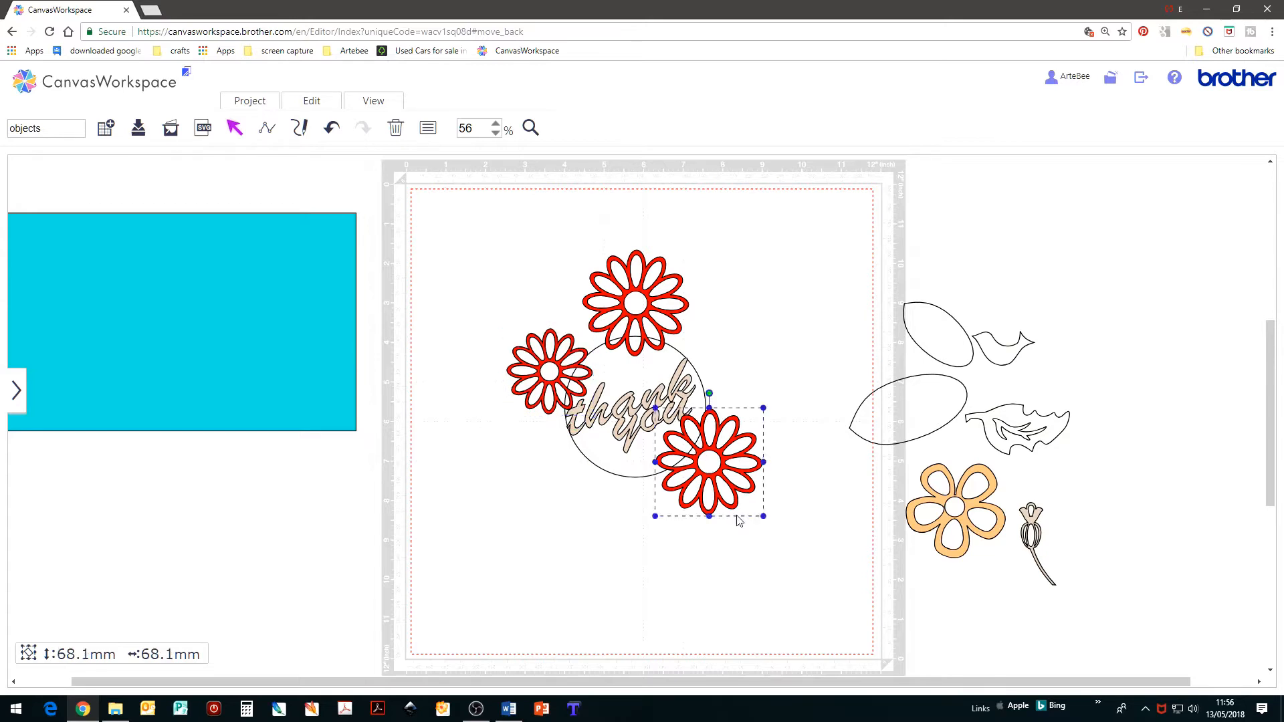
{"action": "left_click_drag", "start_coordinate": [763, 517], "coordinate": [719, 460]}
{"action": "left_click", "coordinate": [708, 451]}
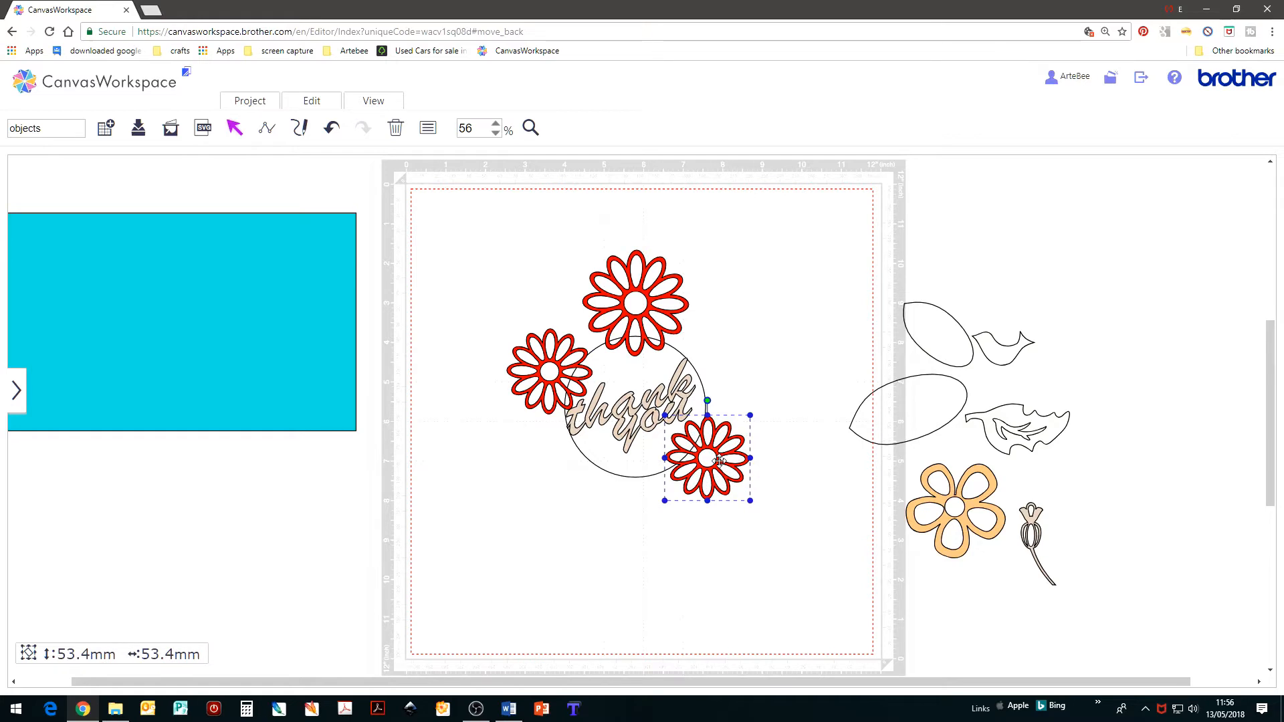
Shrink the top red flower to match the other two and reposition it over the circle's upper-right edge
{"action": "left_click", "coordinate": [660, 279]}
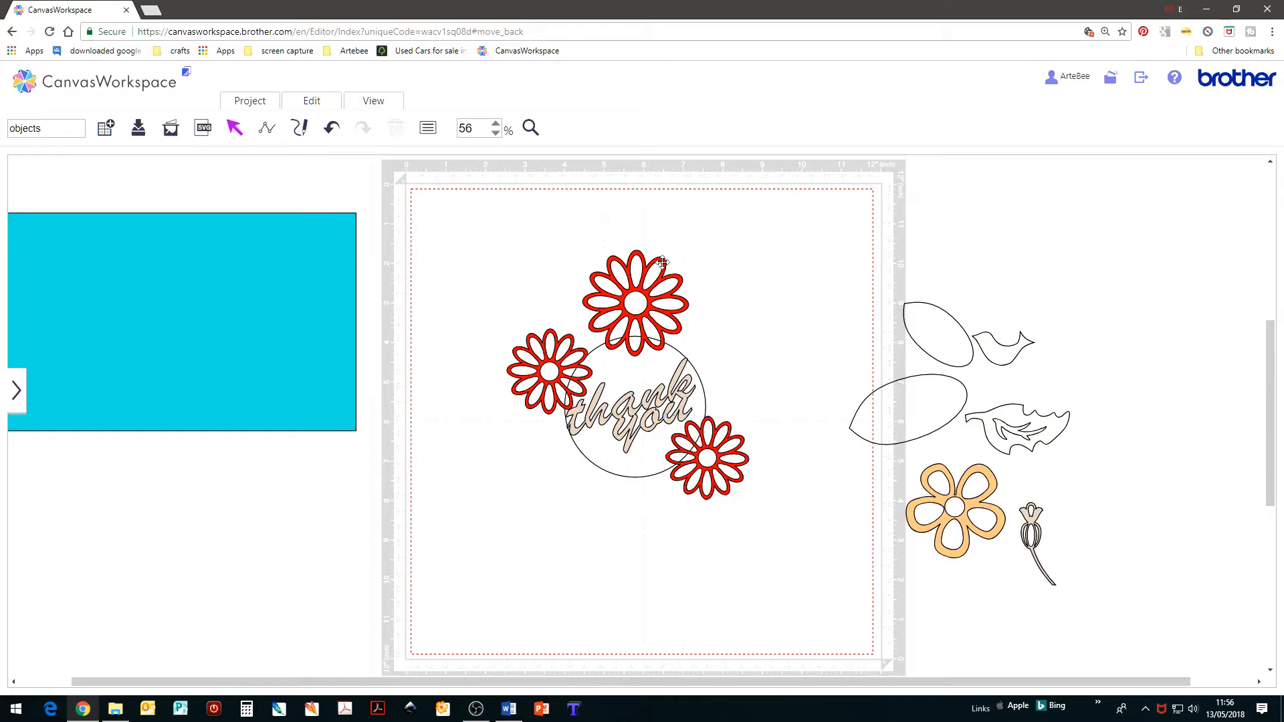
{"action": "left_click_drag", "start_coordinate": [662, 262], "coordinate": [685, 310]}
Bring the pair of plain leaves onto the mat beside the left red flower, paste two copies and place one below
{"action": "left_click", "coordinate": [946, 340]}
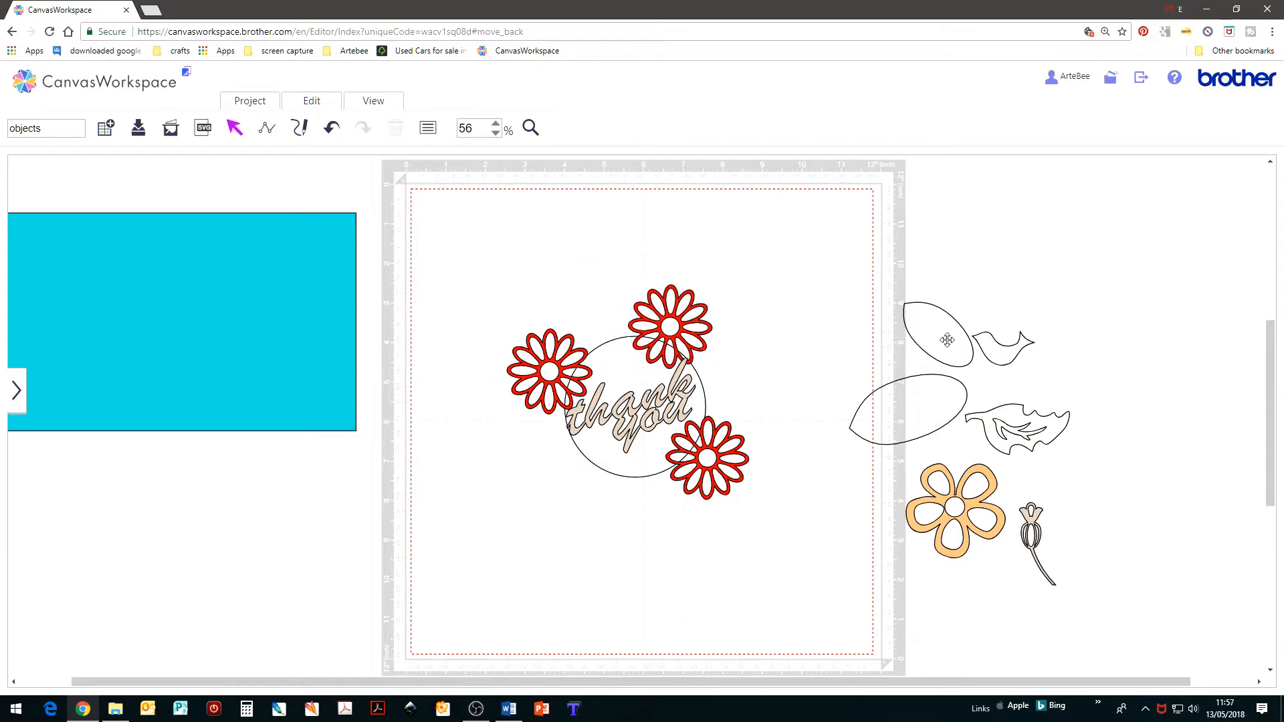
{"action": "left_click_drag", "start_coordinate": [947, 340], "coordinate": [586, 298]}
{"action": "left_click_drag", "start_coordinate": [500, 272], "coordinate": [519, 285]}
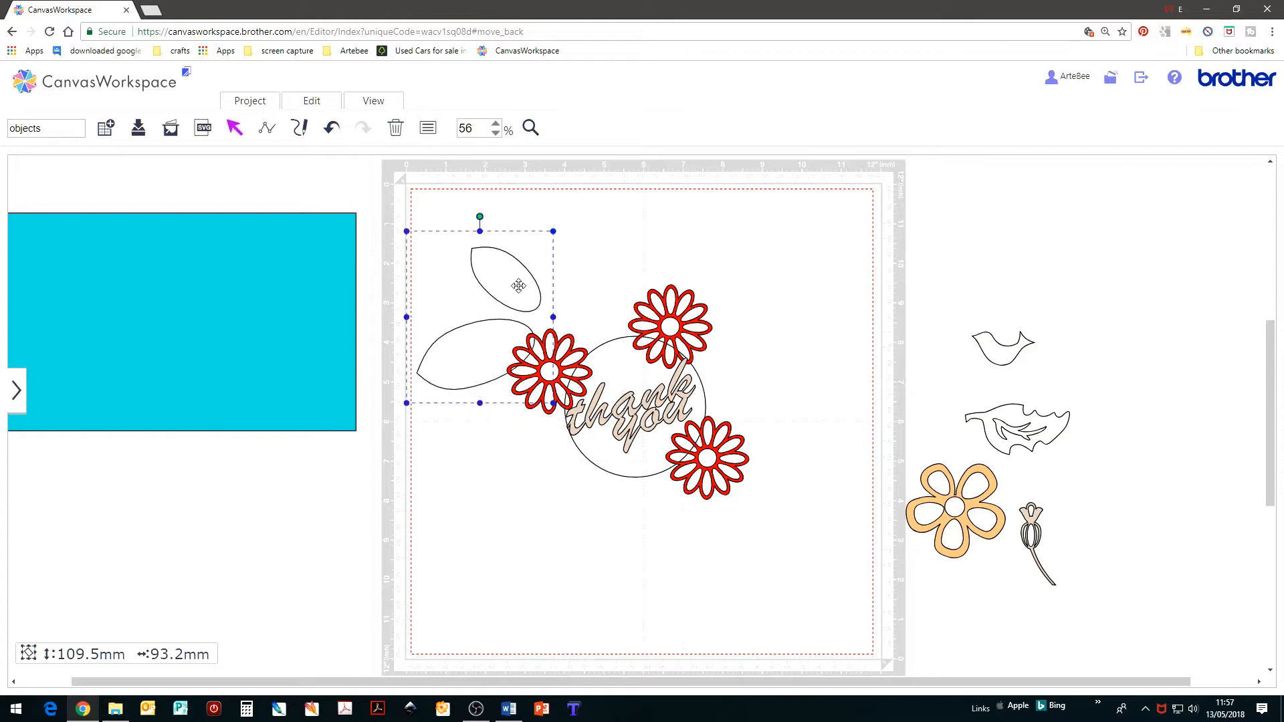
{"action": "key", "text": "ctrl+v"}
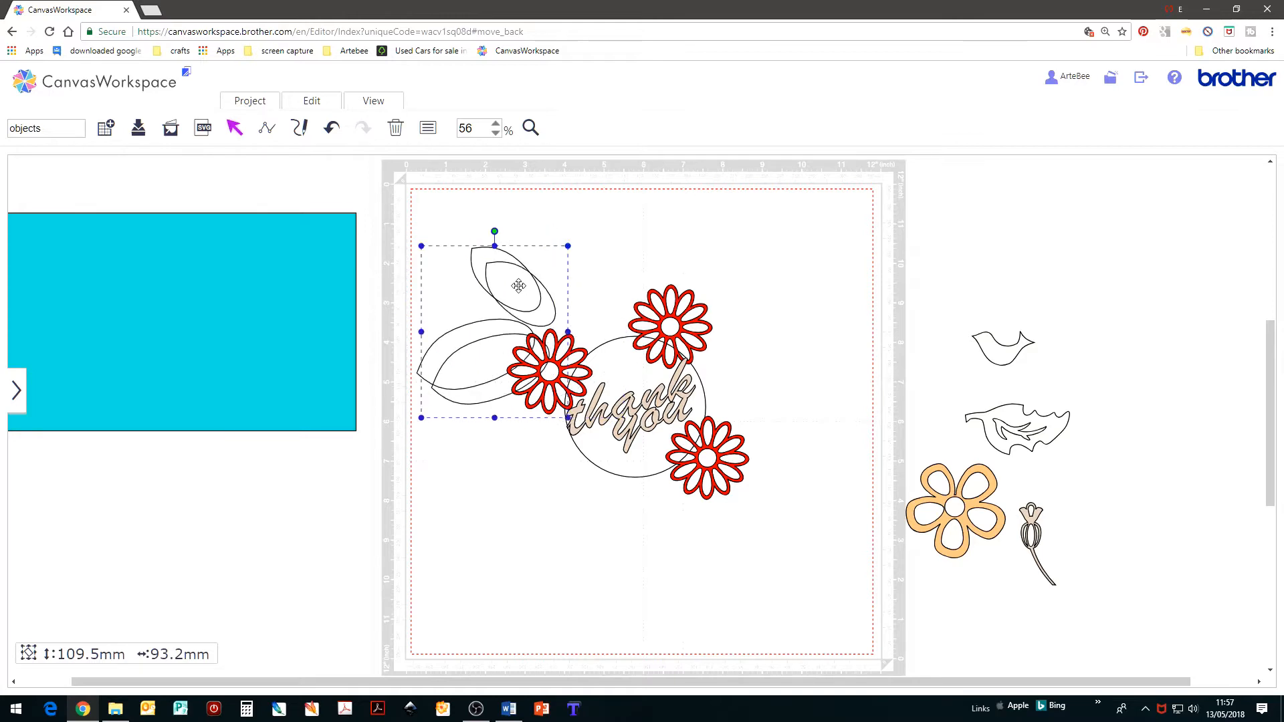
{"action": "key", "text": "ctrl+v"}
{"action": "left_click_drag", "start_coordinate": [512, 422], "coordinate": [530, 599]}
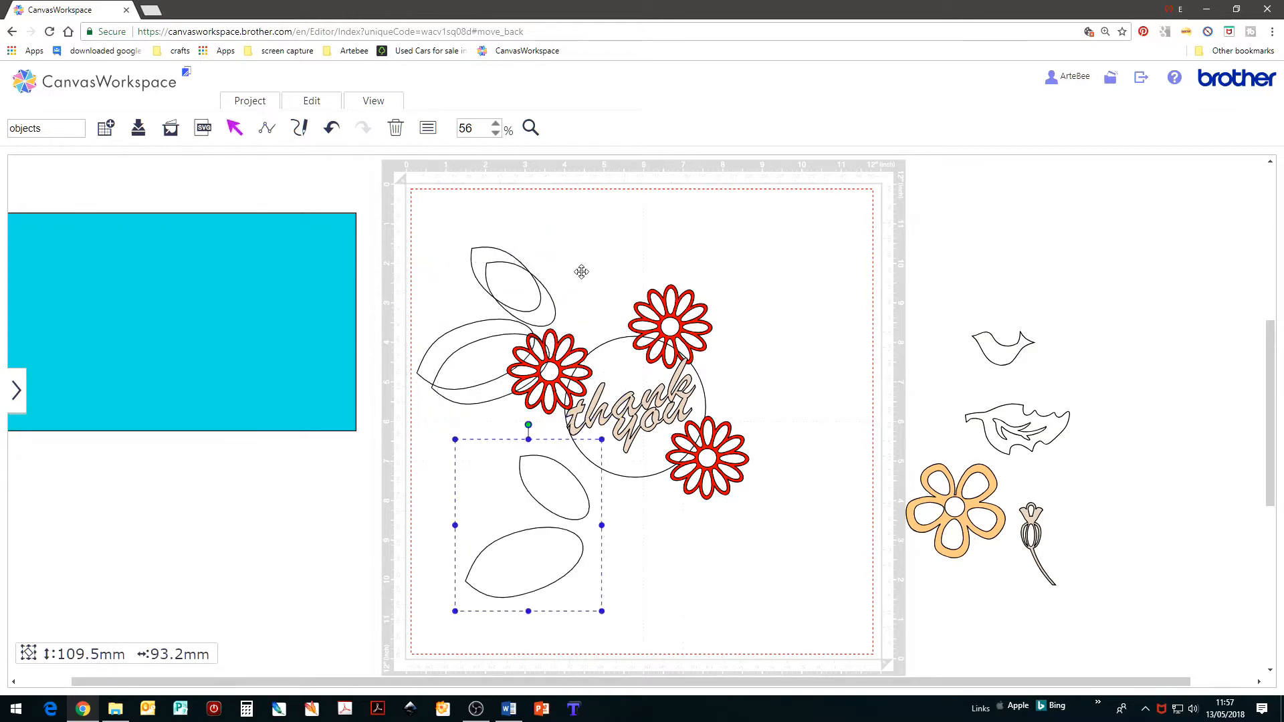
Place one copy of the leaf pair at the upper-left of the top red flower and shrink it to a small accent
{"action": "left_click_drag", "start_coordinate": [581, 272], "coordinate": [715, 224]}
{"action": "left_click_drag", "start_coordinate": [556, 198], "coordinate": [613, 266]}
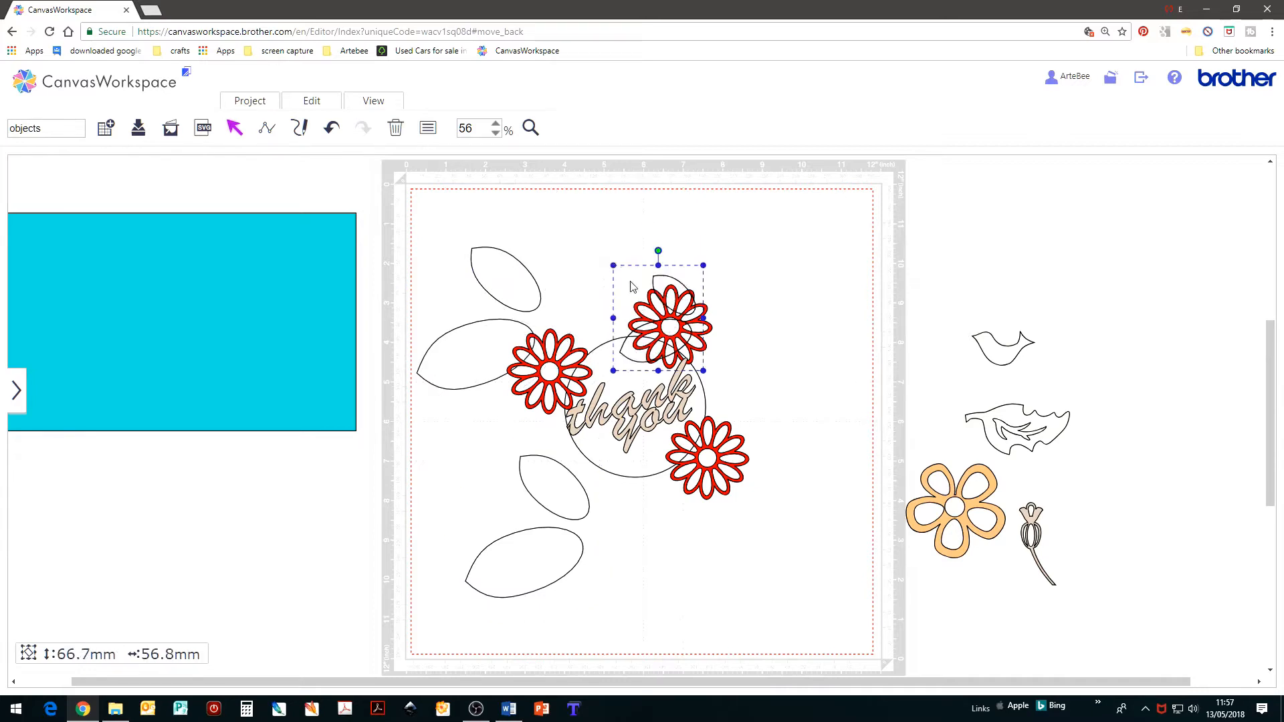
{"action": "left_click", "coordinate": [681, 283]}
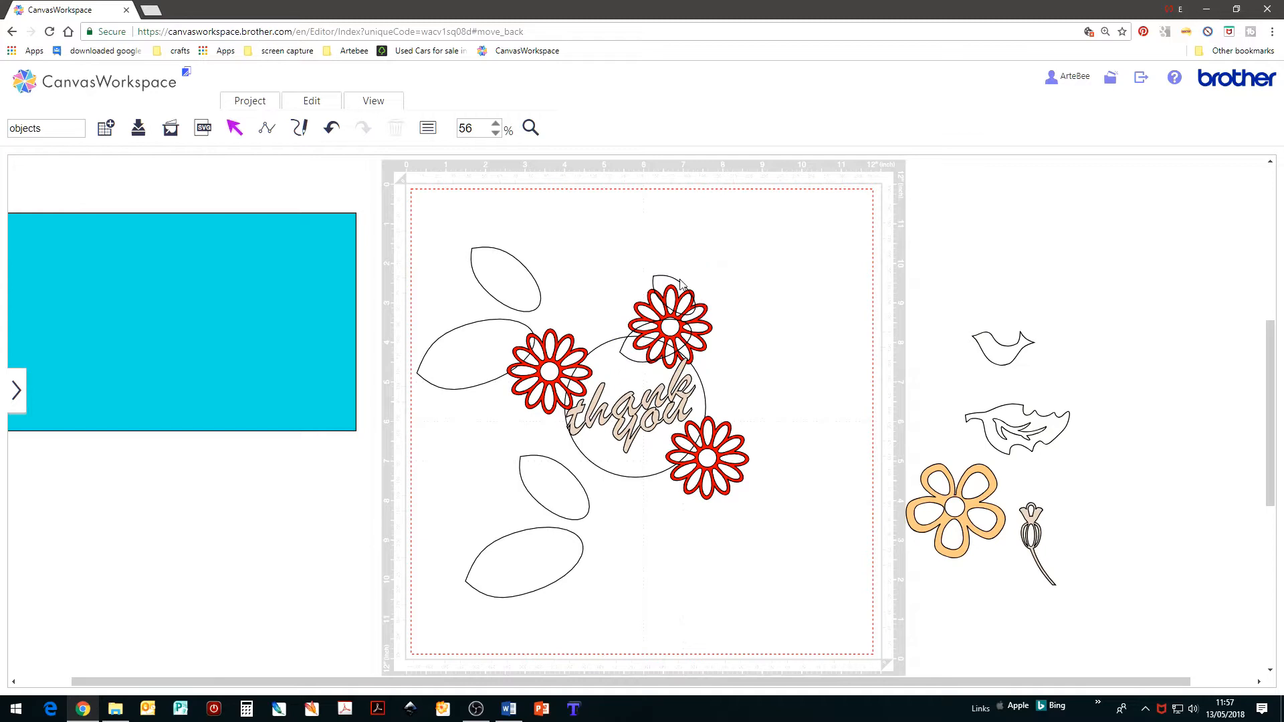
{"action": "left_click_drag", "start_coordinate": [681, 283], "coordinate": [642, 247]}
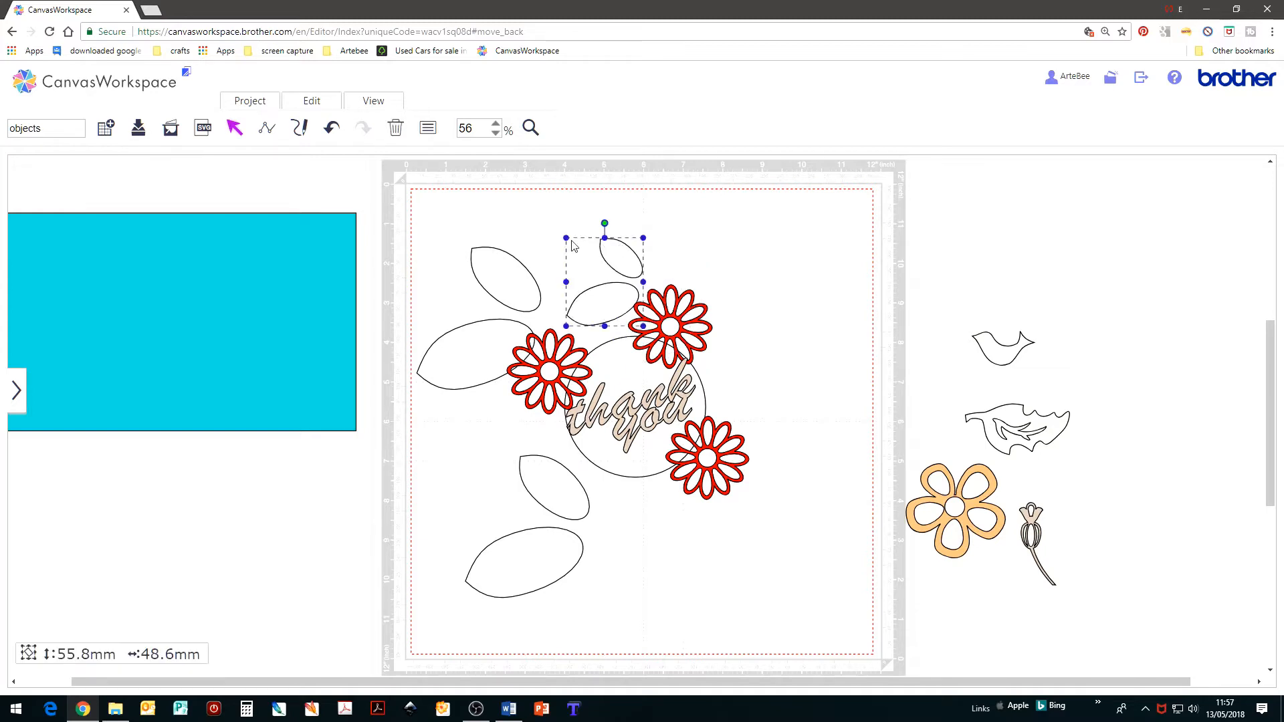
{"action": "left_click_drag", "start_coordinate": [571, 242], "coordinate": [633, 263]}
Flip the leaf pair beside the left red flower vertically, then place it below the circle at a smaller size
{"action": "left_click", "coordinate": [527, 281]}
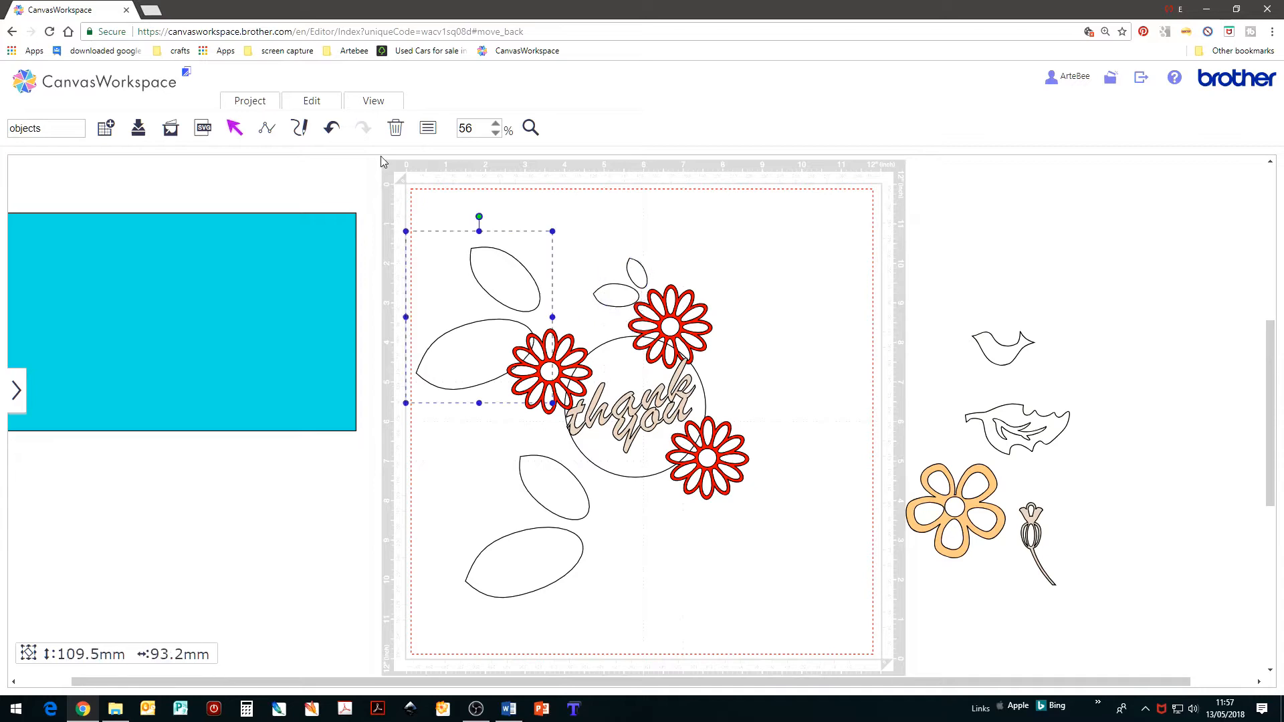
{"action": "left_click", "coordinate": [314, 105]}
{"action": "left_click", "coordinate": [329, 322]}
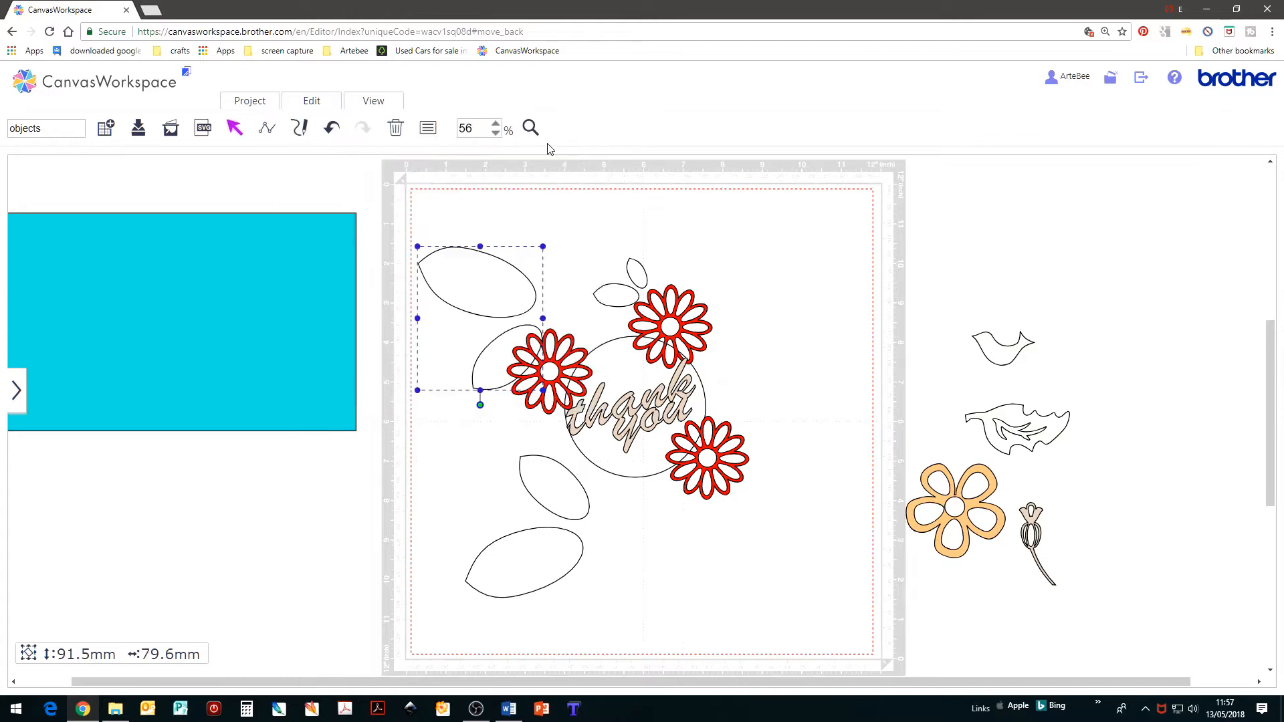
{"action": "left_click_drag", "start_coordinate": [479, 286], "coordinate": [614, 531]}
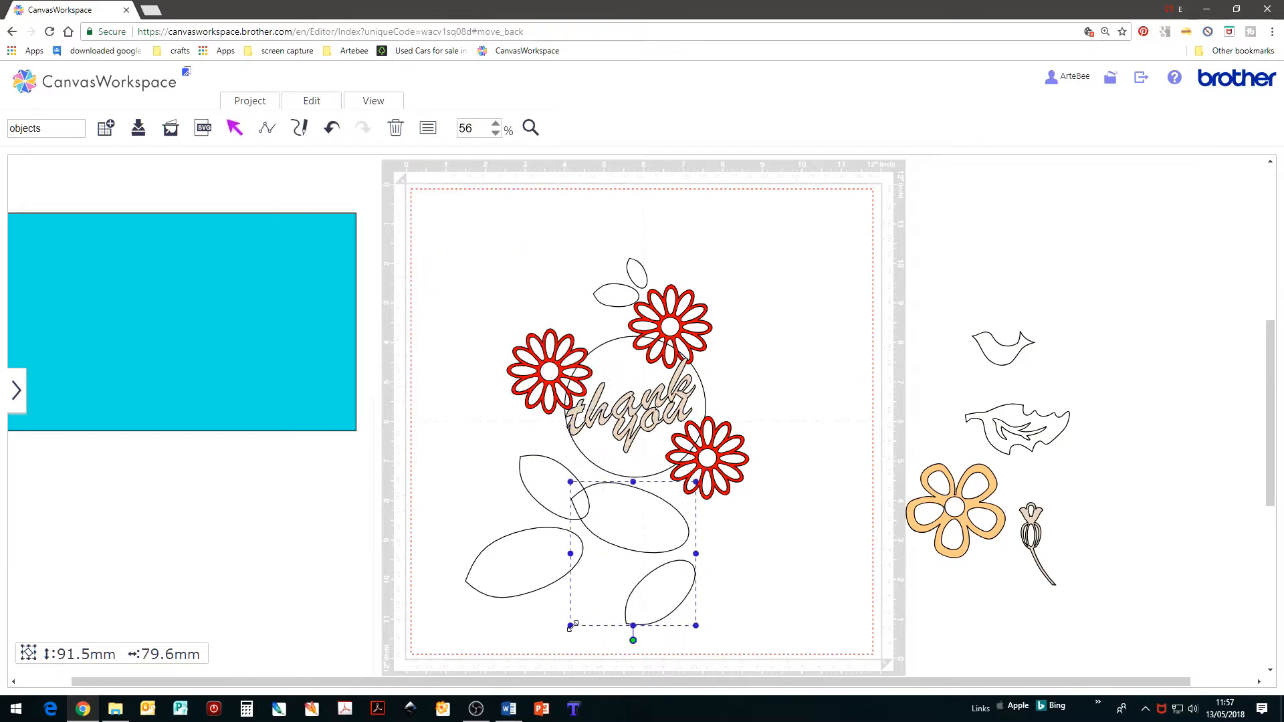
{"action": "left_click_drag", "start_coordinate": [570, 626], "coordinate": [695, 579]}
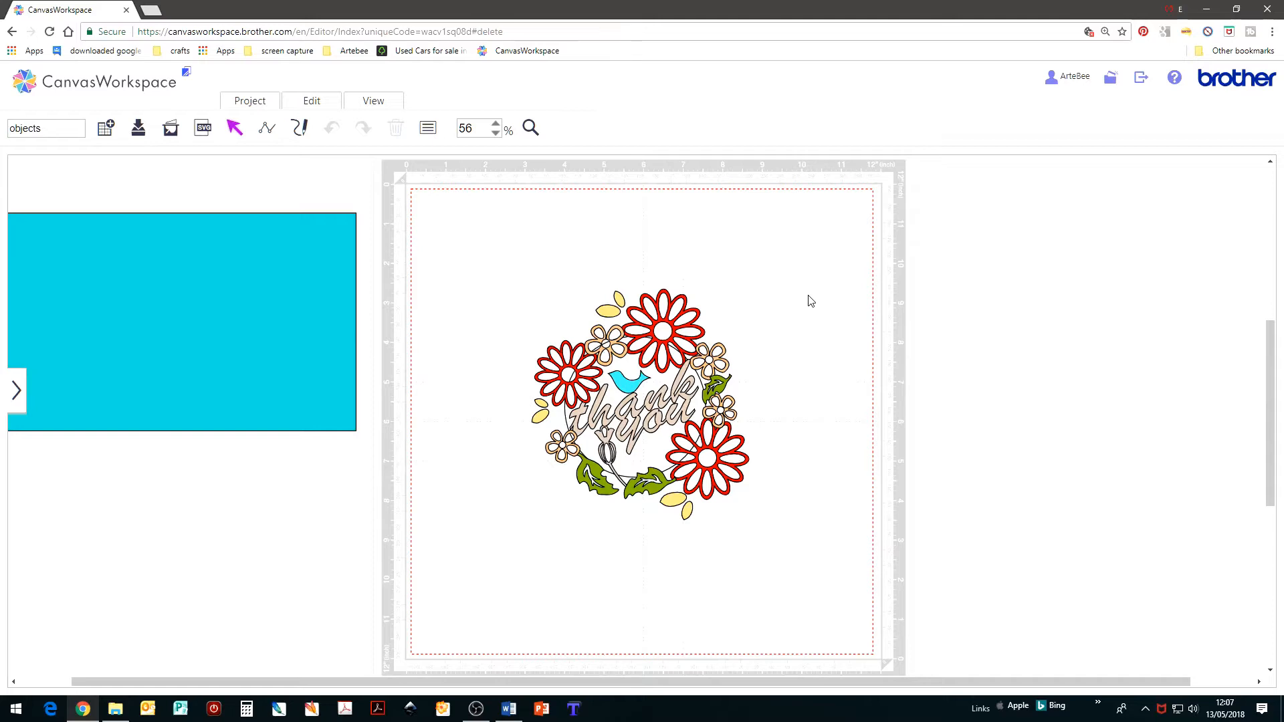
Fill the circle behind the "thank you" text with bright magenta
{"action": "left_click", "coordinate": [646, 447]}
{"action": "left_click", "coordinate": [428, 129]}
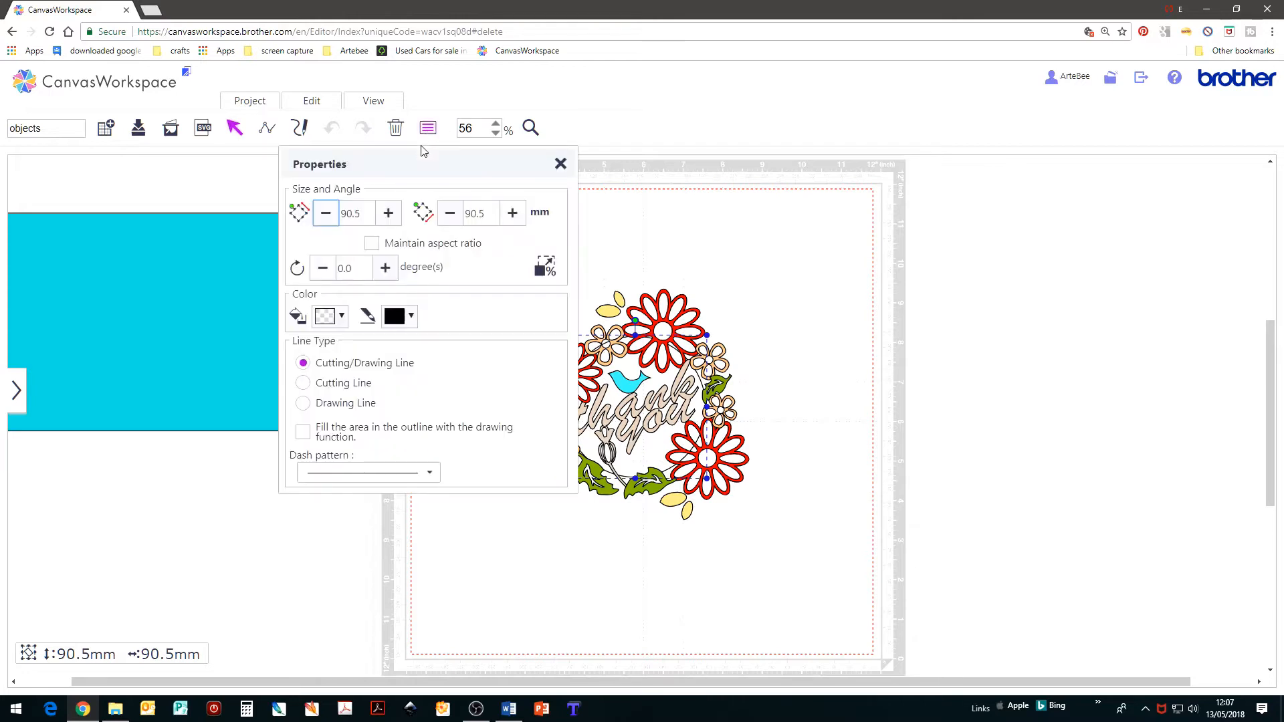
{"action": "left_click", "coordinate": [339, 317]}
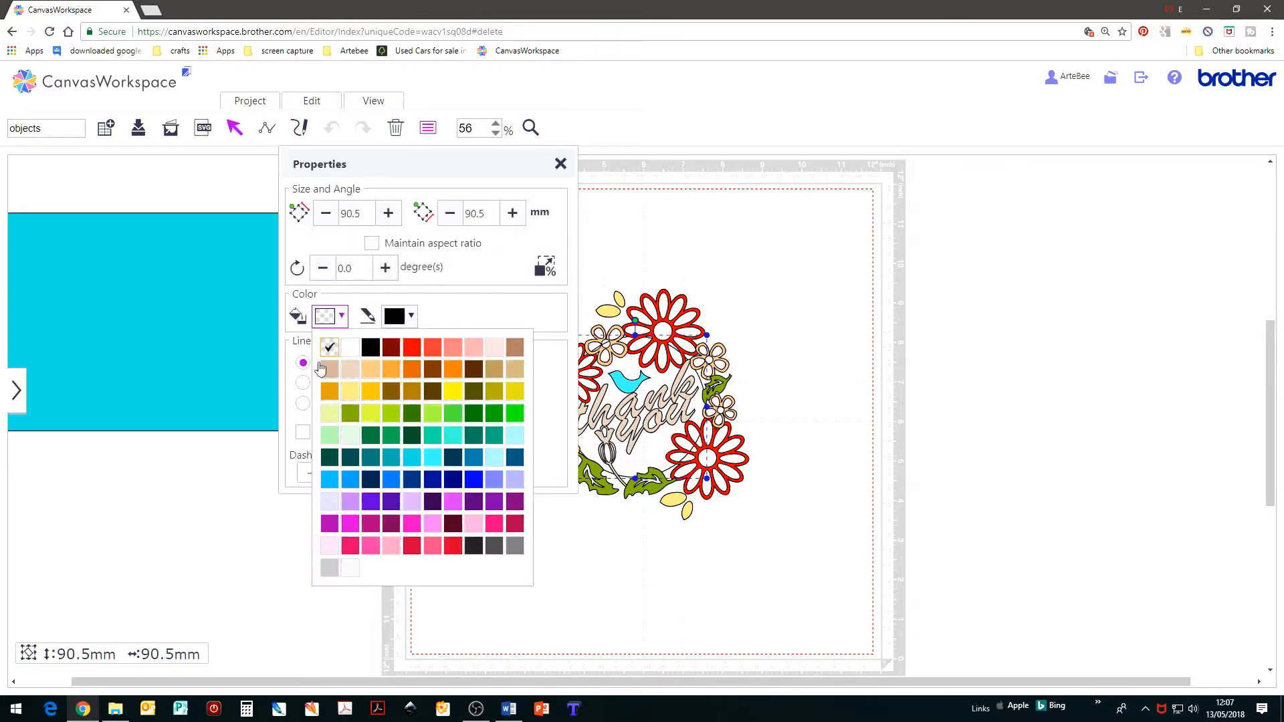
{"action": "left_click", "coordinate": [413, 524]}
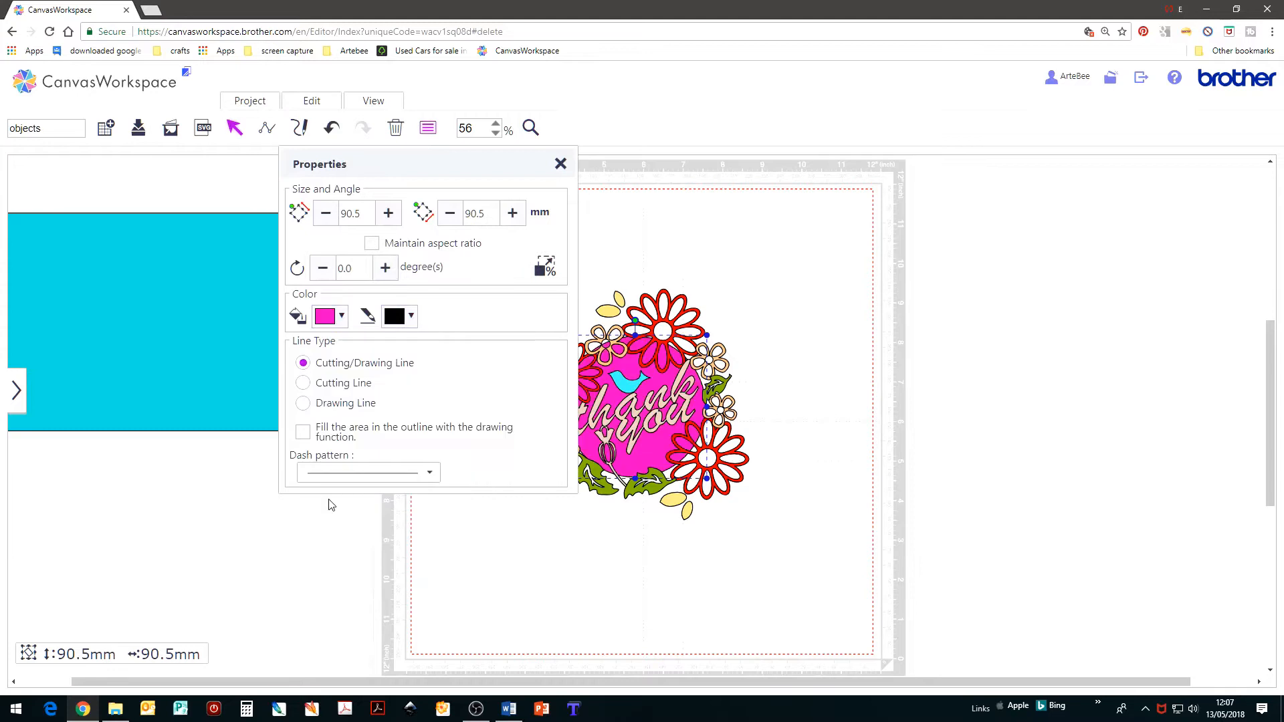
{"action": "left_click", "coordinate": [561, 164]}
{"action": "left_click", "coordinate": [778, 289]}
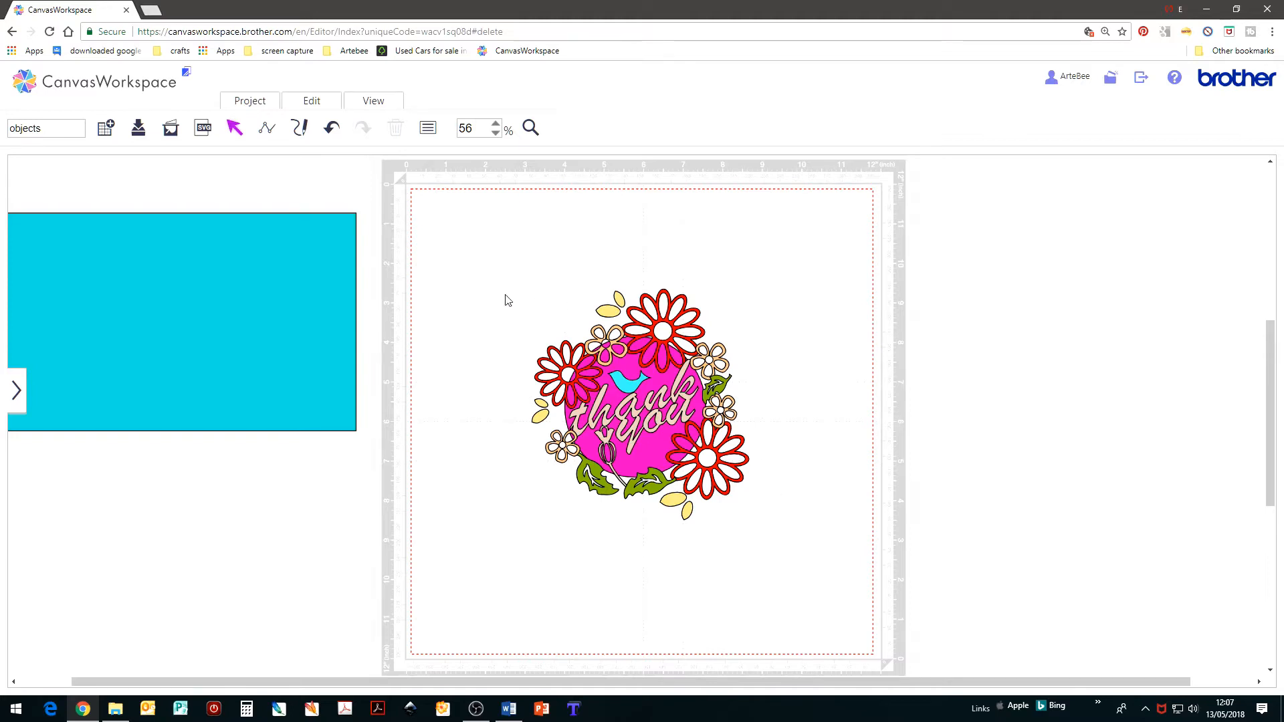
Nudge the left red flower slightly inward so its petals overlap the adjoining "thank you" lettering
{"action": "left_click", "coordinate": [531, 128]}
{"action": "left_click_drag", "start_coordinate": [536, 303], "coordinate": [628, 387]}
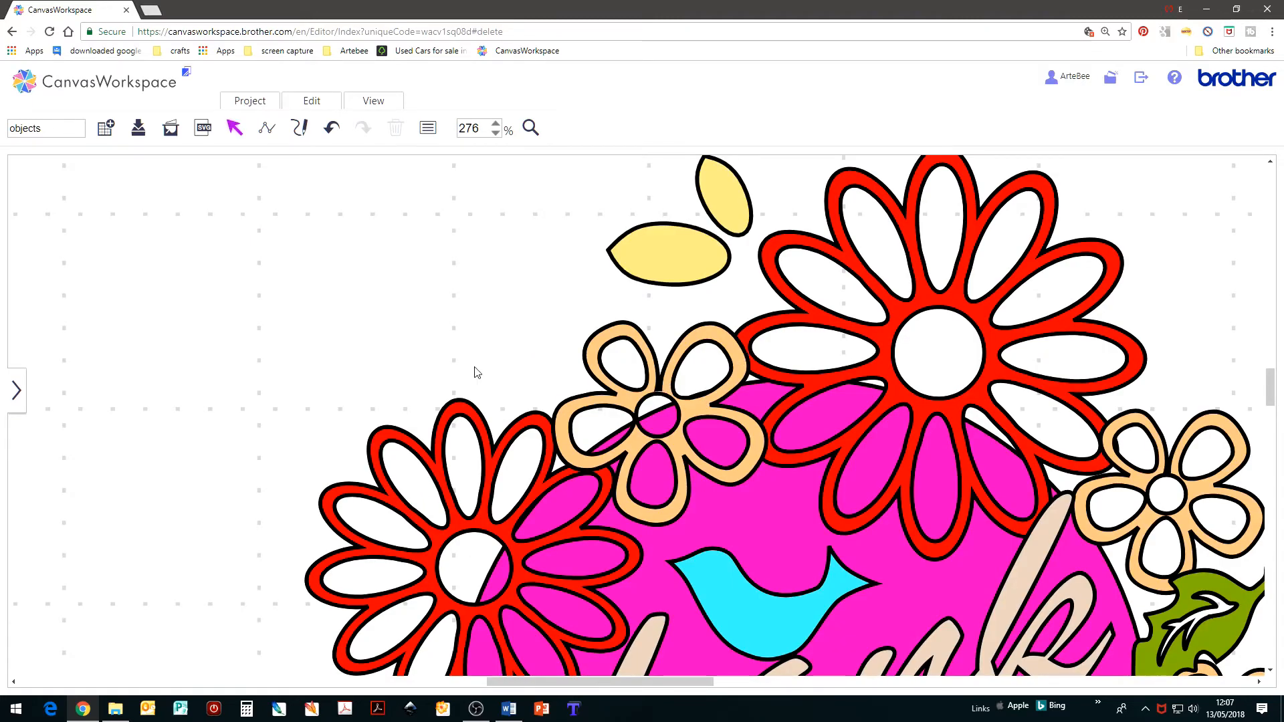
{"action": "left_click", "coordinate": [494, 133]}
{"action": "left_click", "coordinate": [495, 133]}
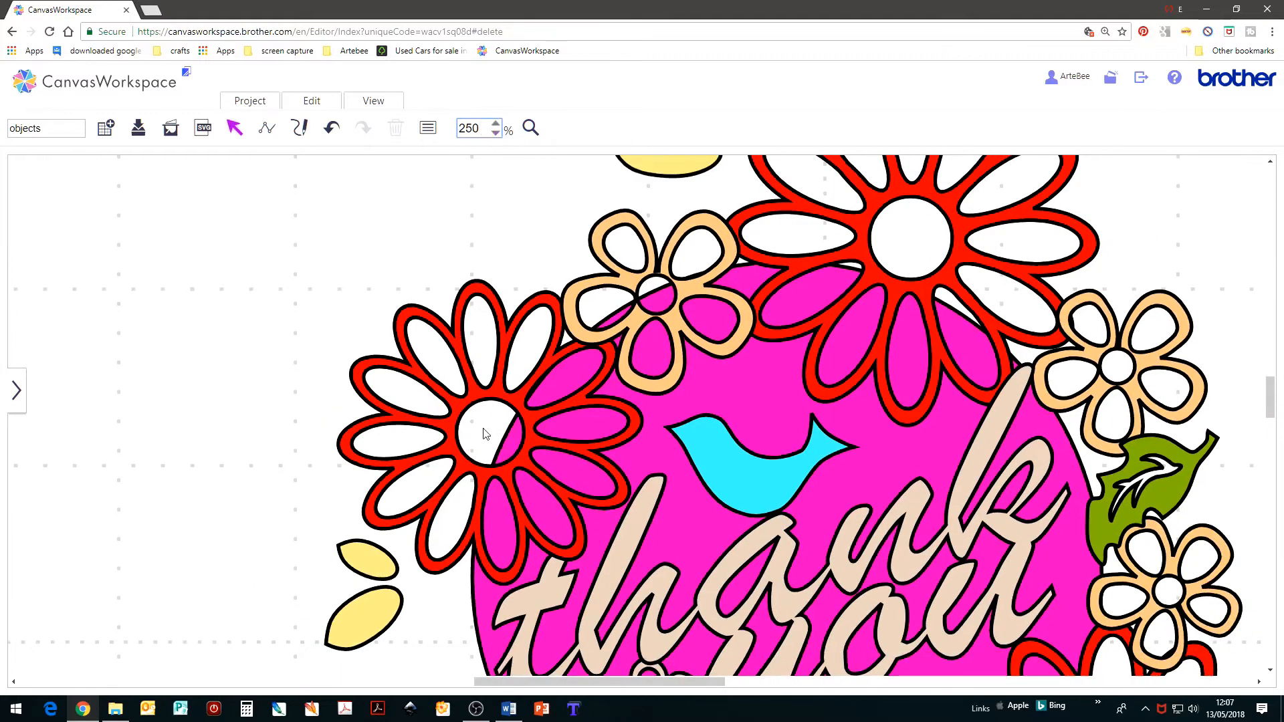
{"action": "left_click", "coordinate": [542, 364]}
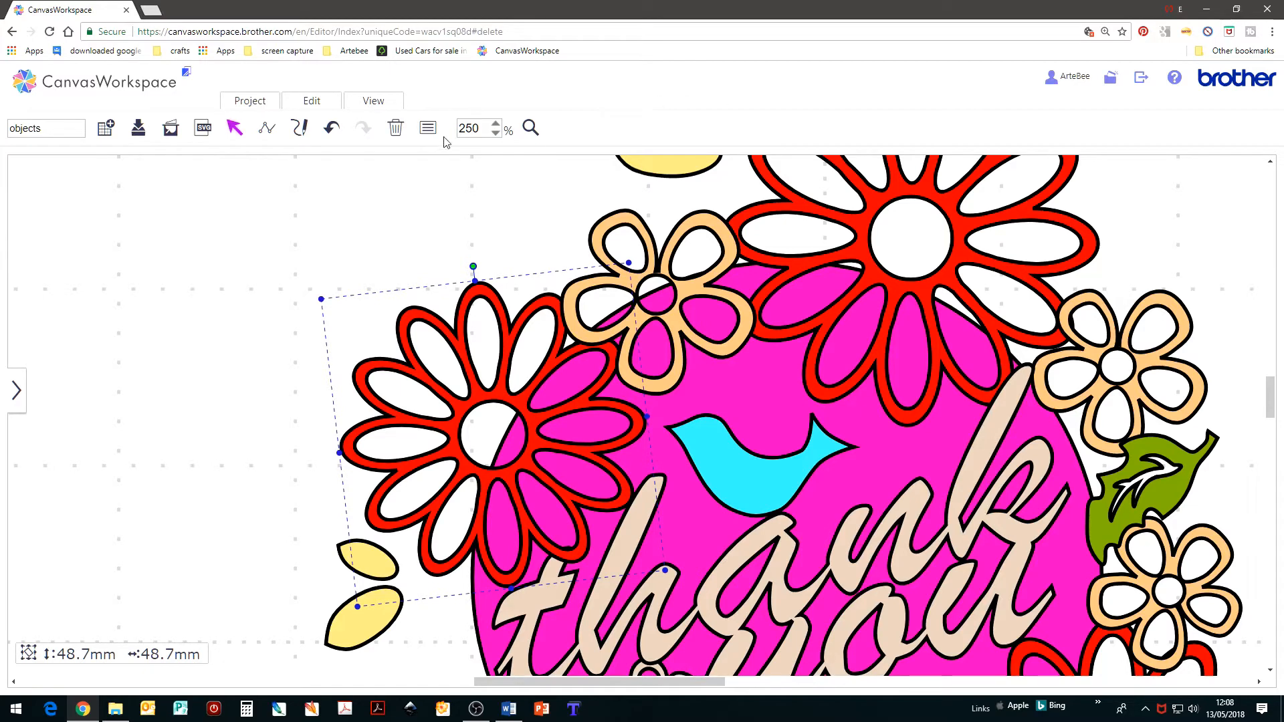
{"action": "left_click", "coordinate": [375, 105]}
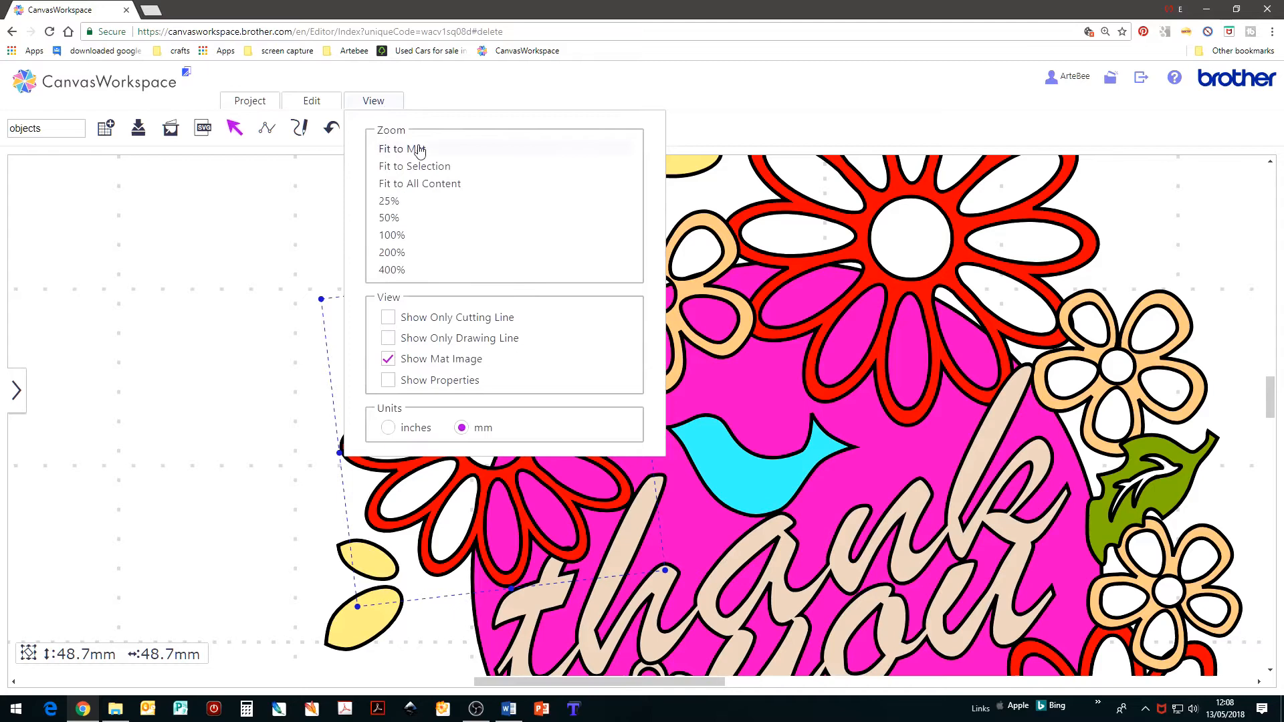
{"action": "left_click", "coordinate": [411, 149]}
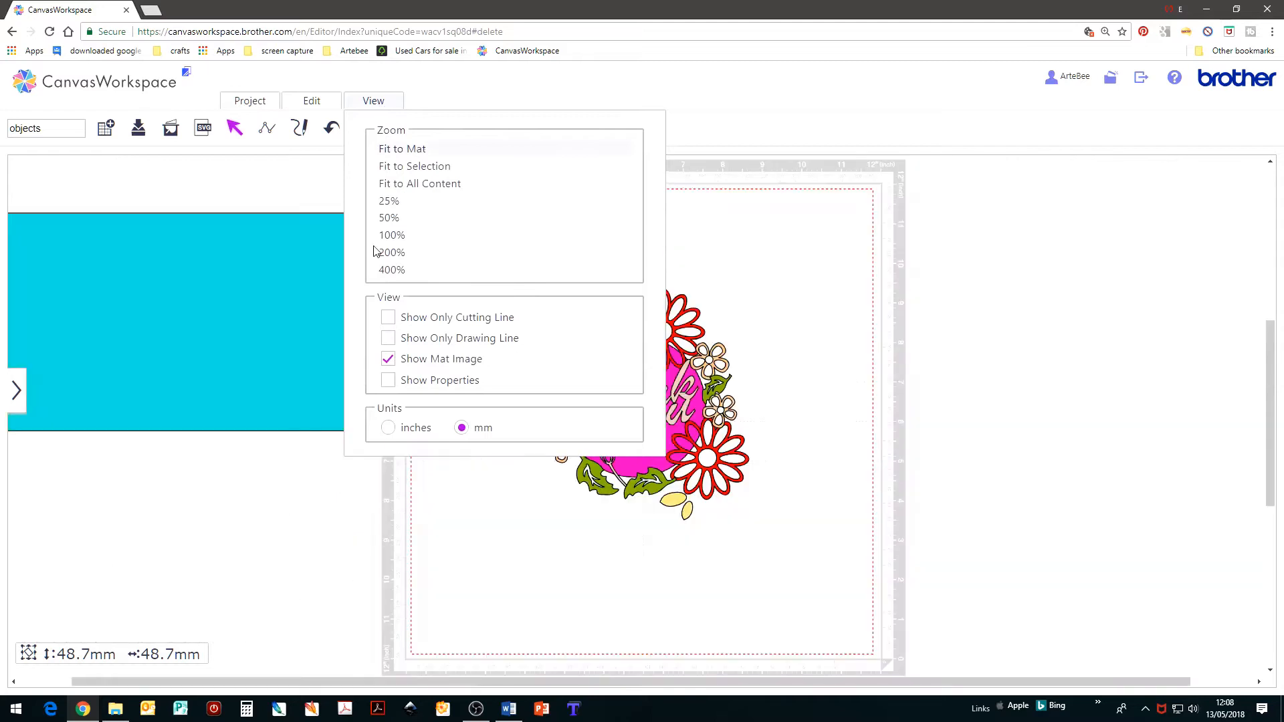
Weld the flowers, green leaves, bud and "thank you" text into one shape, leaving out the circle, bird and yellow leaves
{"action": "left_click", "coordinate": [753, 343]}
{"action": "left_click_drag", "start_coordinate": [513, 274], "coordinate": [771, 547]}
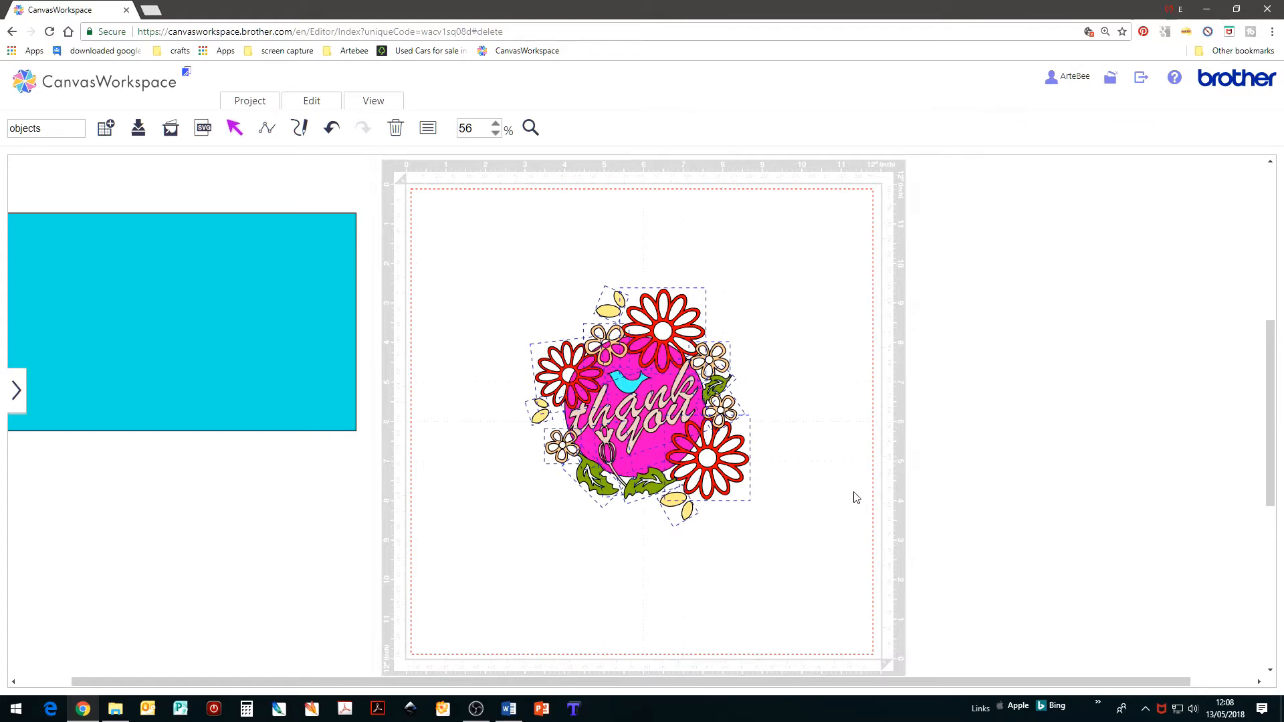
{"action": "right_click", "coordinate": [828, 460]}
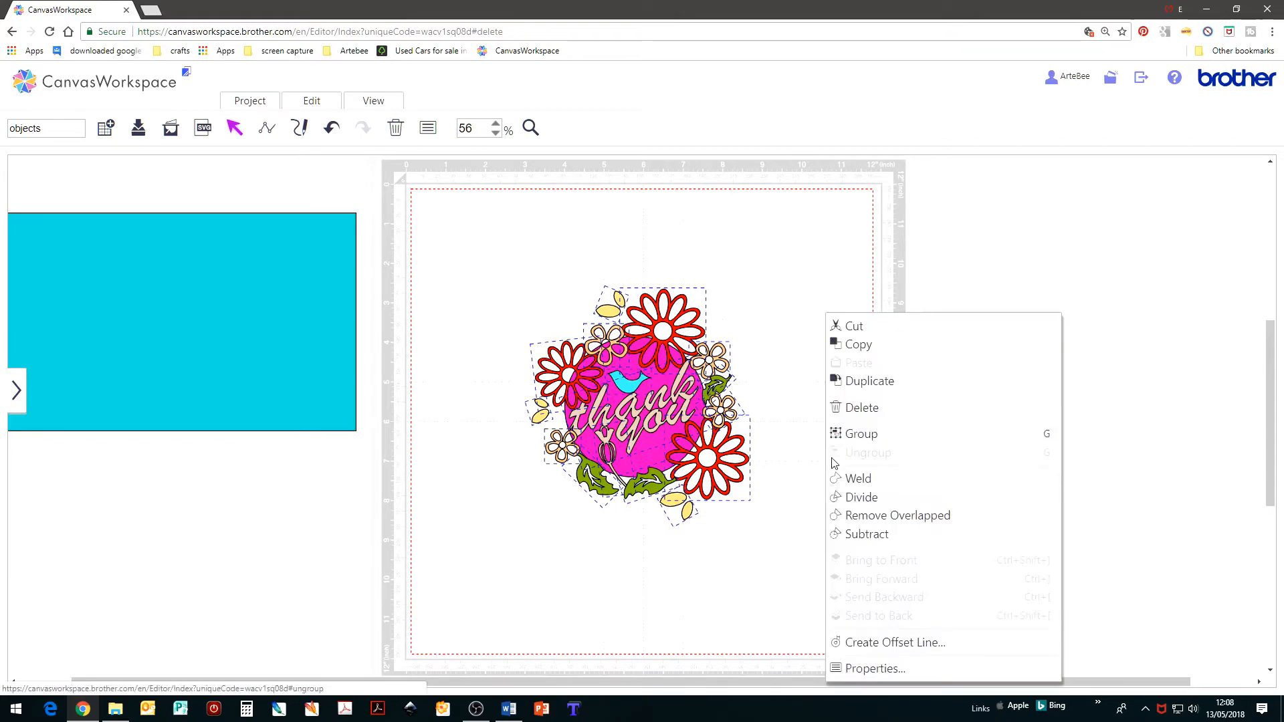
{"action": "left_click", "coordinate": [854, 478]}
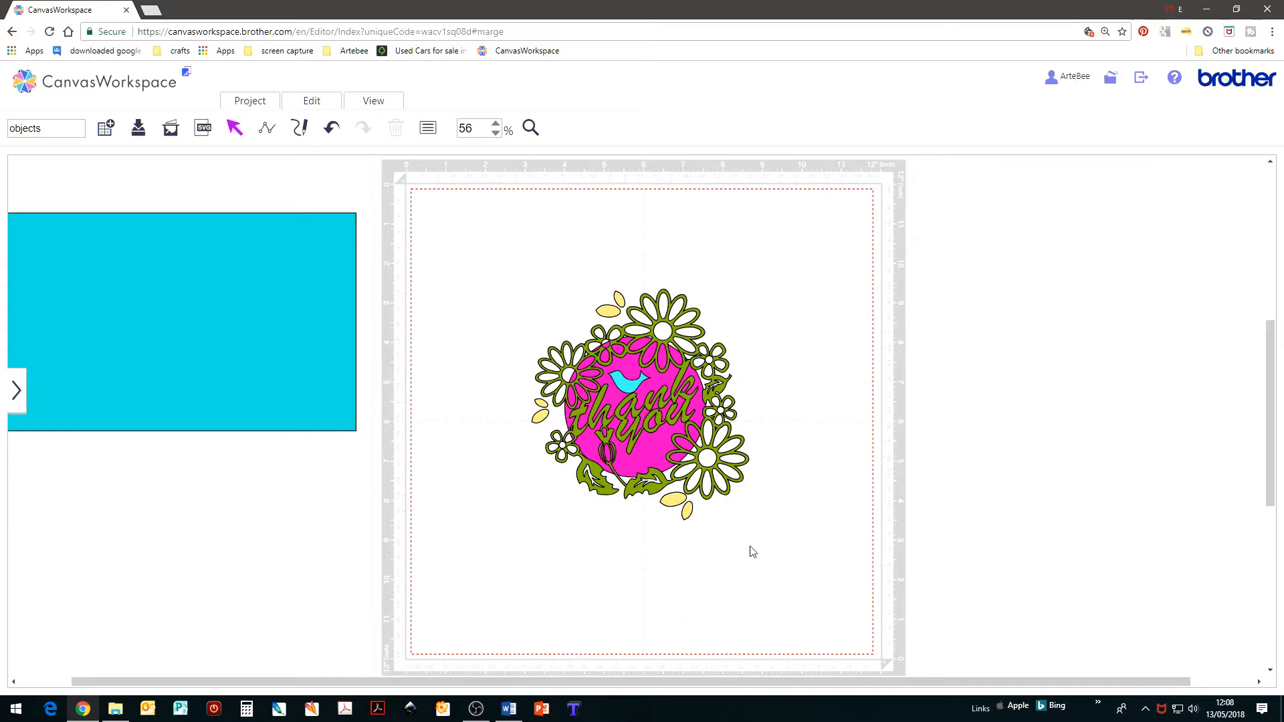
Move the bird down slightly so it overlaps the letter "a" of "thank"
{"action": "left_click", "coordinate": [531, 127]}
{"action": "left_click_drag", "start_coordinate": [539, 338], "coordinate": [673, 429]}
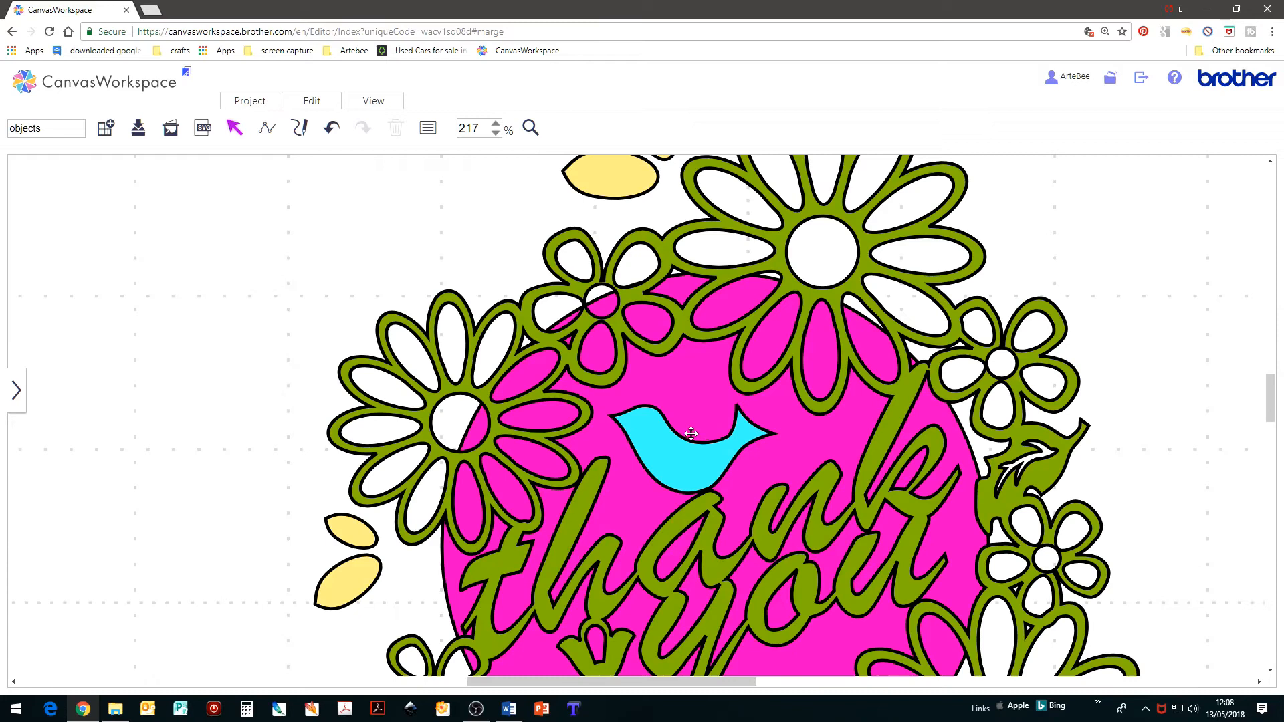
{"action": "left_click_drag", "start_coordinate": [684, 470], "coordinate": [685, 476]}
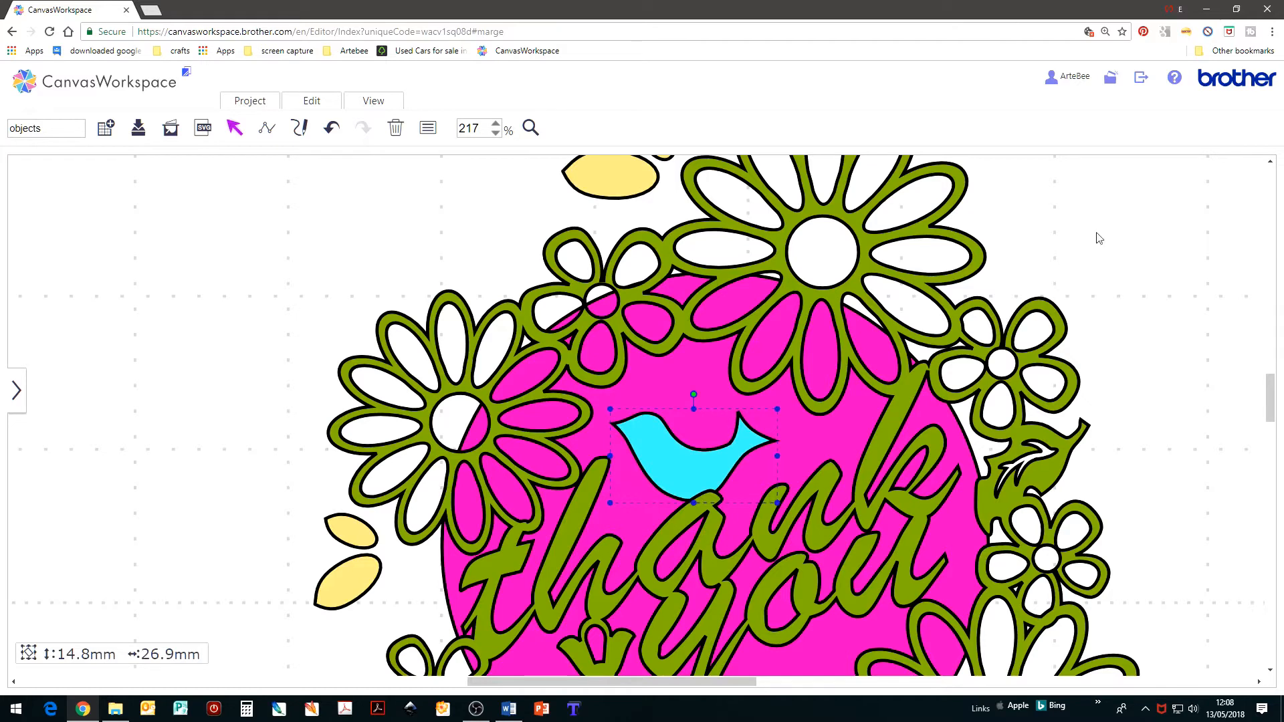
{"action": "left_click", "coordinate": [382, 104]}
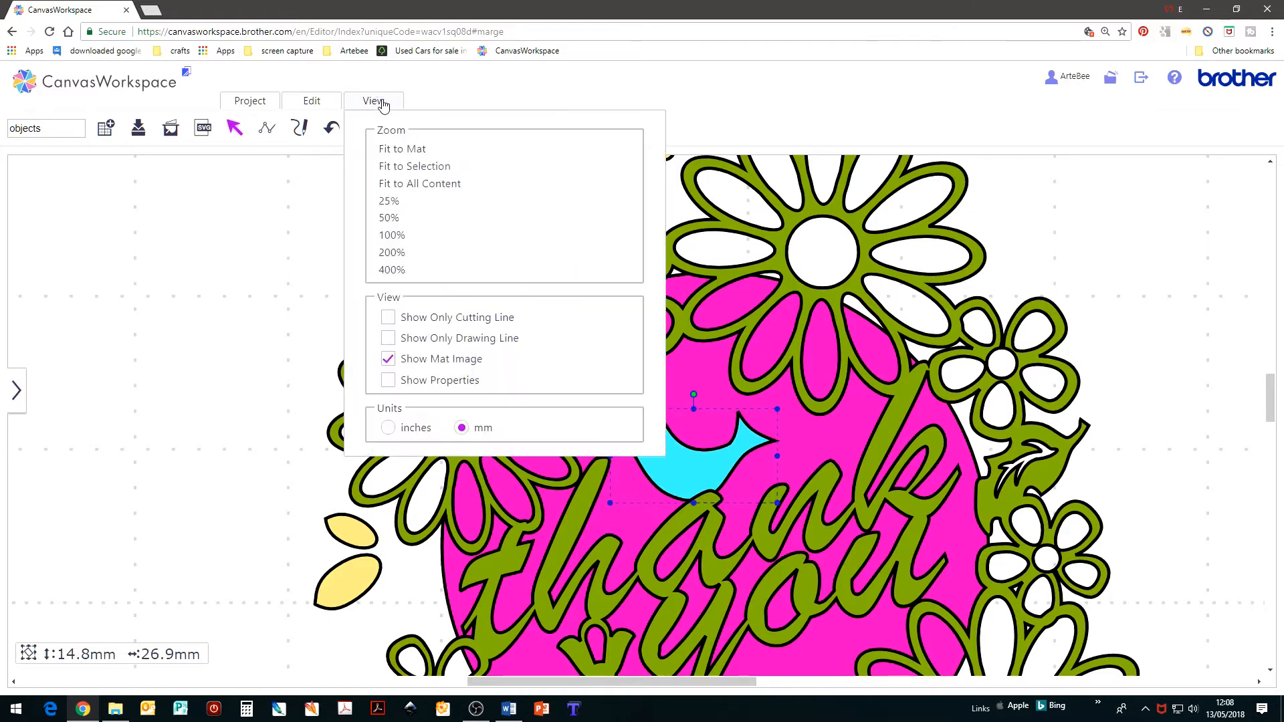
{"action": "left_click", "coordinate": [406, 150]}
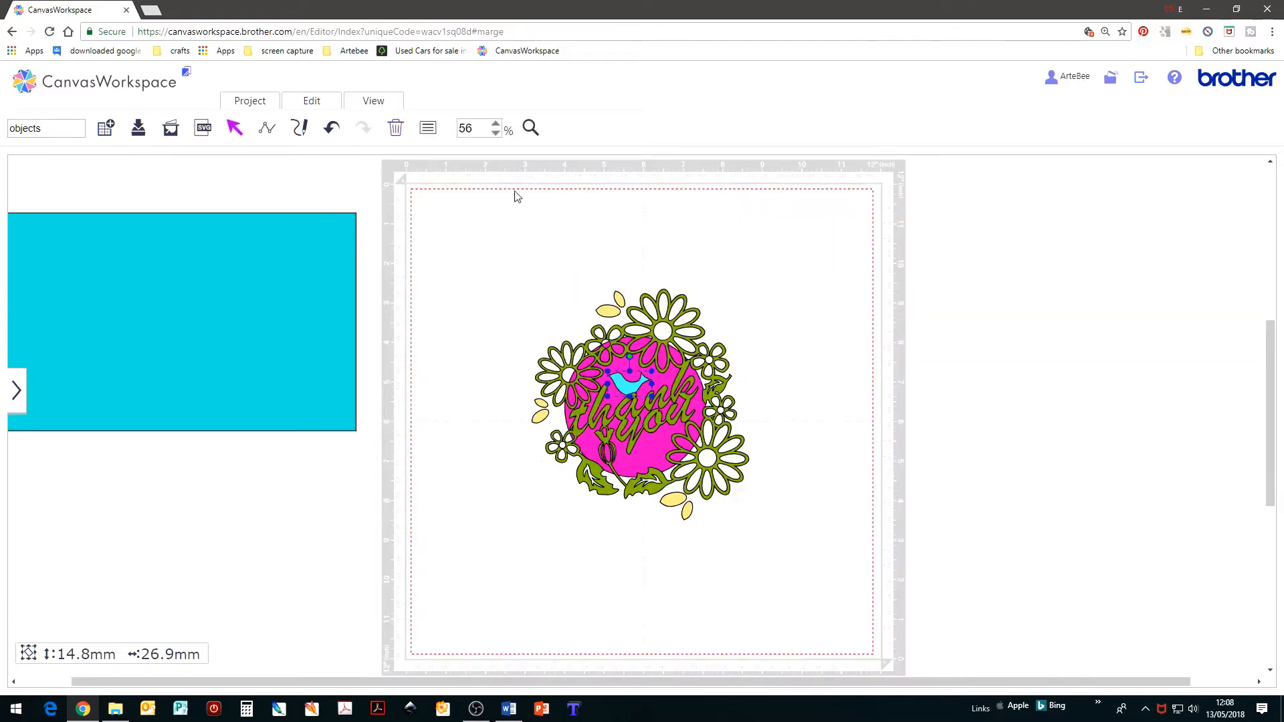
Weld the bird to the floral "thank you" shape
{"action": "left_click", "coordinate": [531, 128]}
{"action": "left_click_drag", "start_coordinate": [501, 277], "coordinate": [825, 535]}
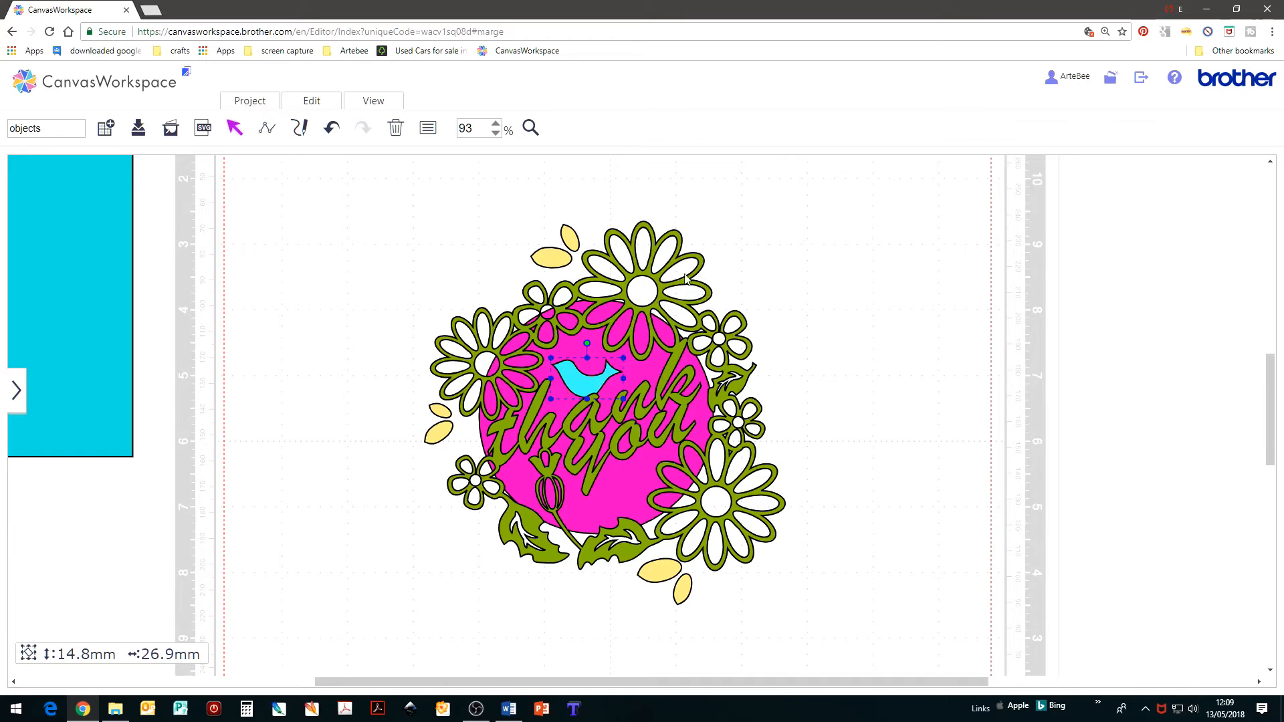
{"action": "left_click", "coordinate": [789, 302]}
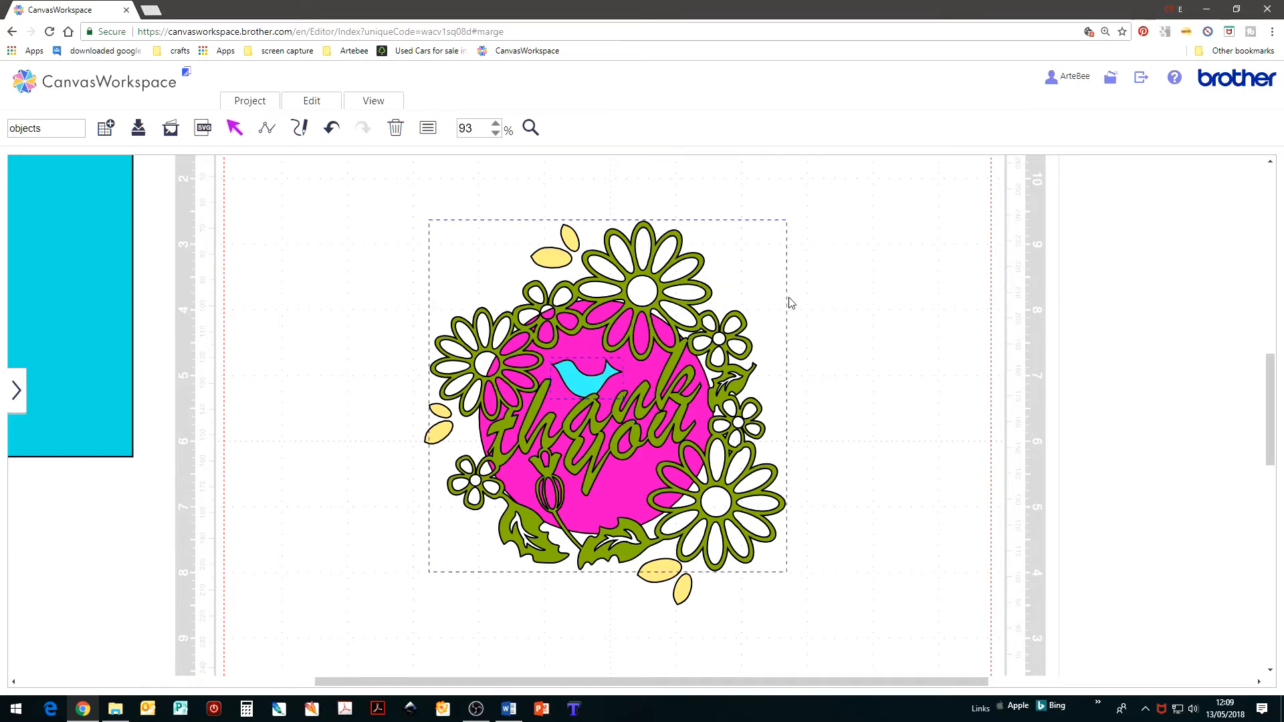
{"action": "right_click", "coordinate": [858, 320]}
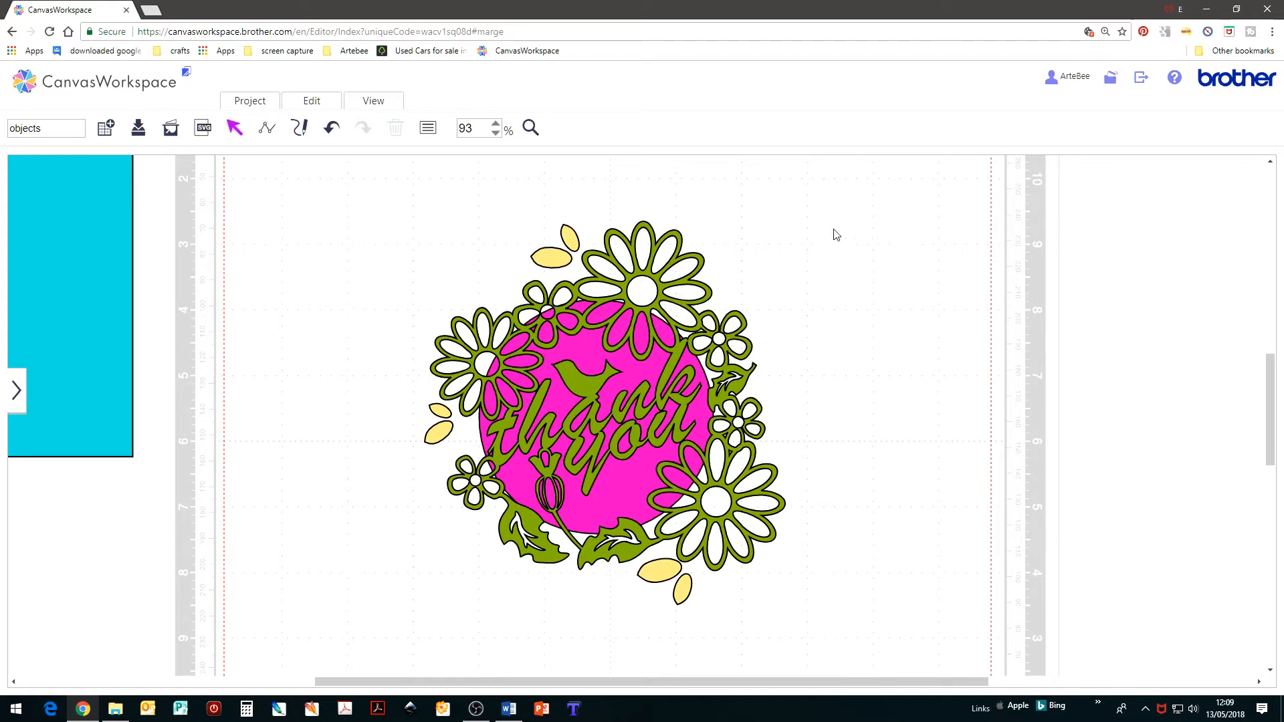
{"action": "left_click", "coordinate": [373, 101]}
{"action": "left_click", "coordinate": [406, 147]}
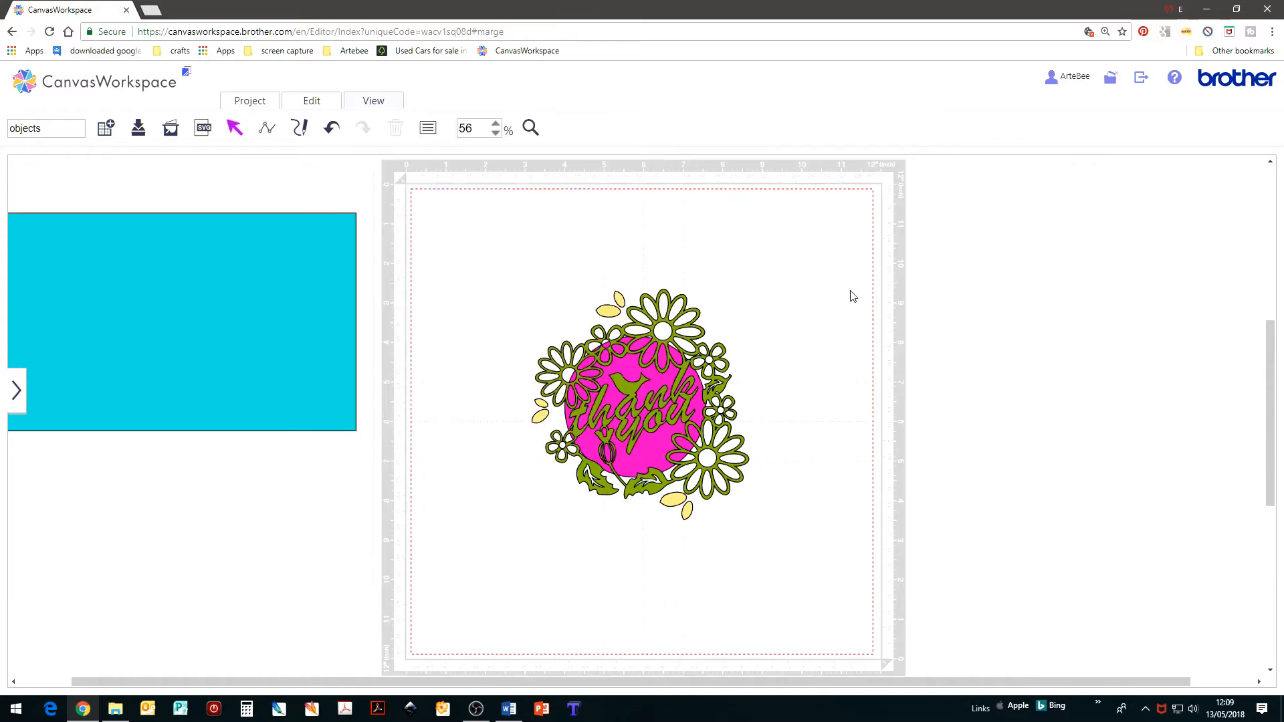
Try the cyan rectangle behind the floral design to check the fit, and move it back out to the side
{"action": "left_click_drag", "start_coordinate": [354, 383], "coordinate": [653, 423]}
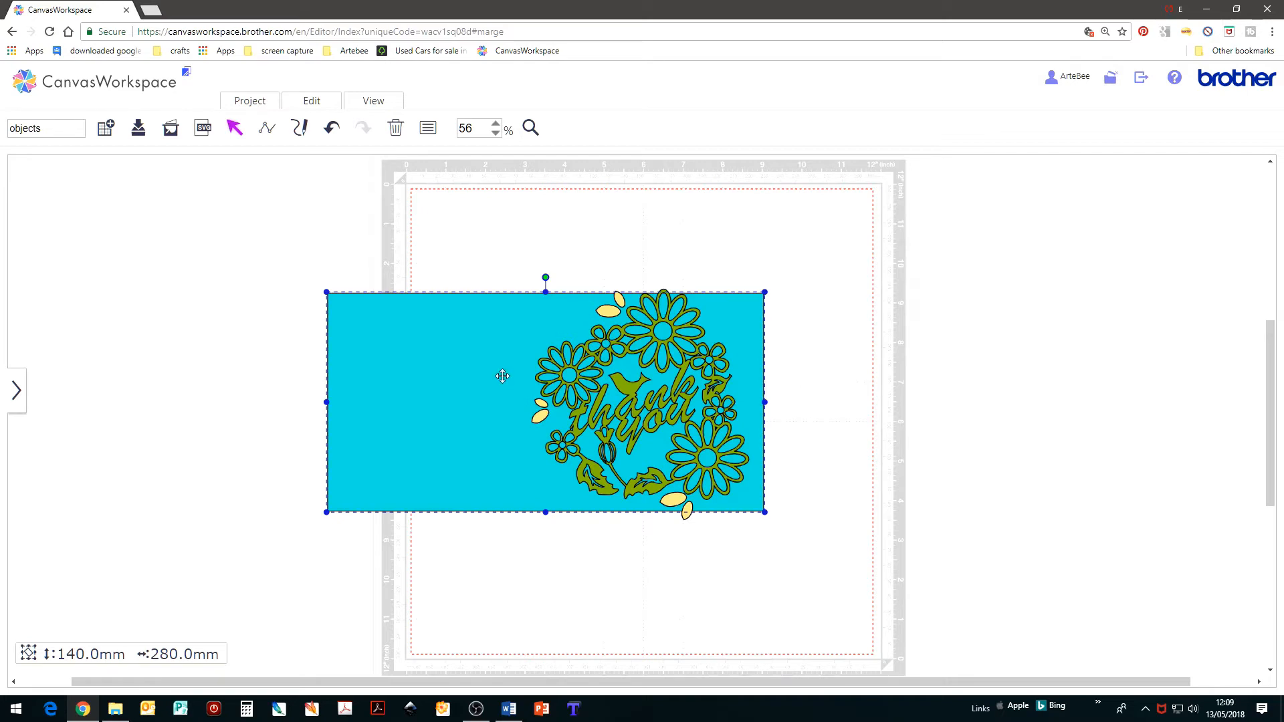
{"action": "left_click_drag", "start_coordinate": [502, 375], "coordinate": [184, 338]}
Group the floral design with the pink circle and yellow leaves, and move the cyan rectangle behind it
{"action": "left_click_drag", "start_coordinate": [497, 266], "coordinate": [788, 546]}
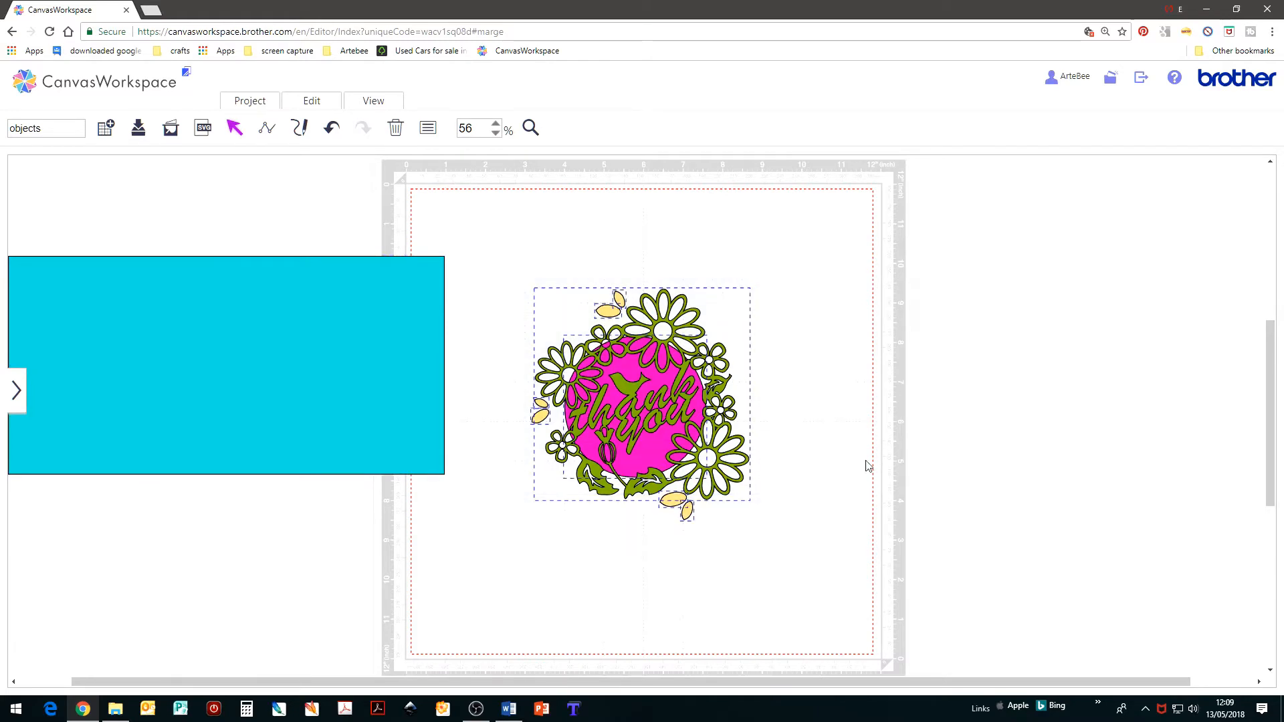
{"action": "right_click", "coordinate": [833, 412]}
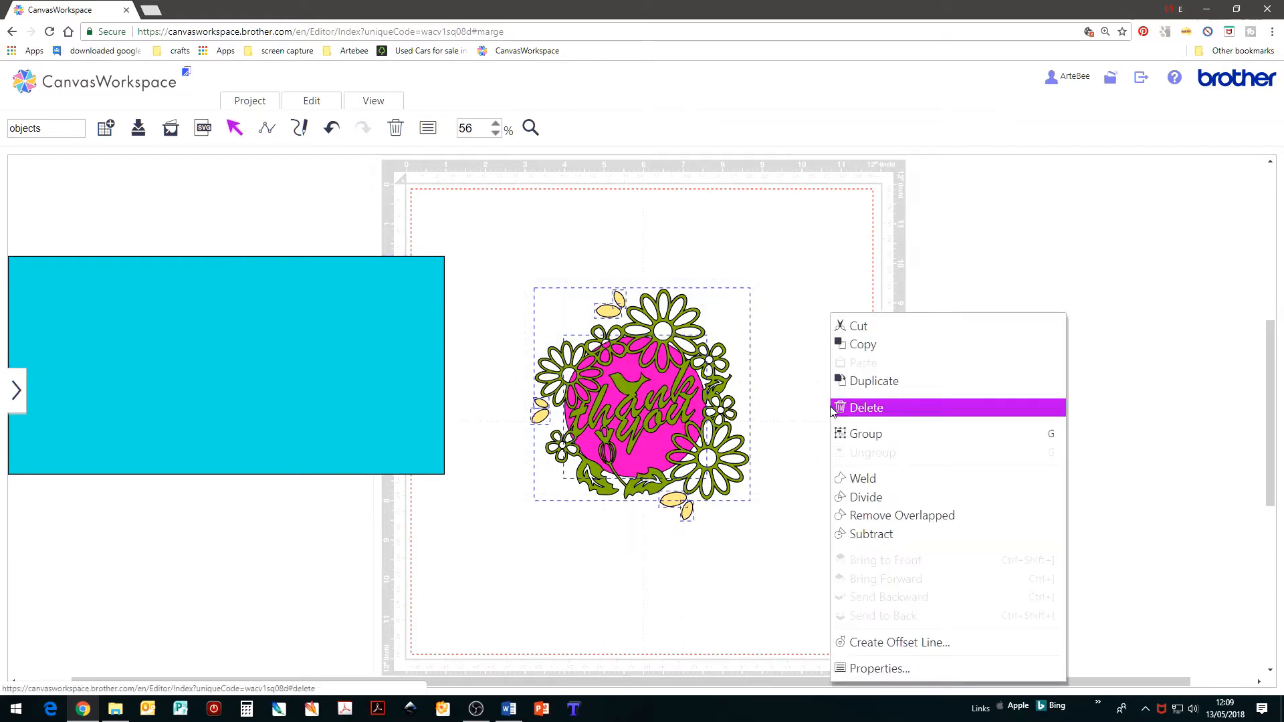
{"action": "left_click", "coordinate": [878, 443]}
{"action": "left_click_drag", "start_coordinate": [331, 373], "coordinate": [667, 405]}
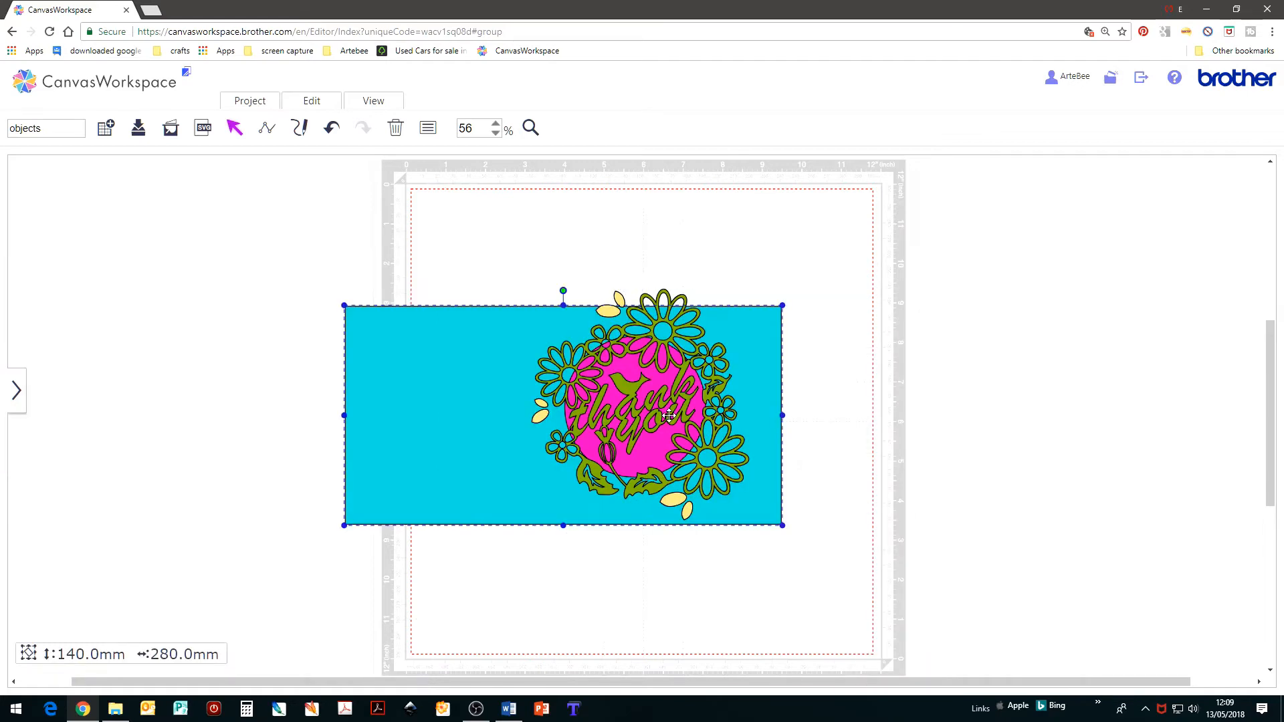
{"action": "left_click", "coordinate": [839, 385]}
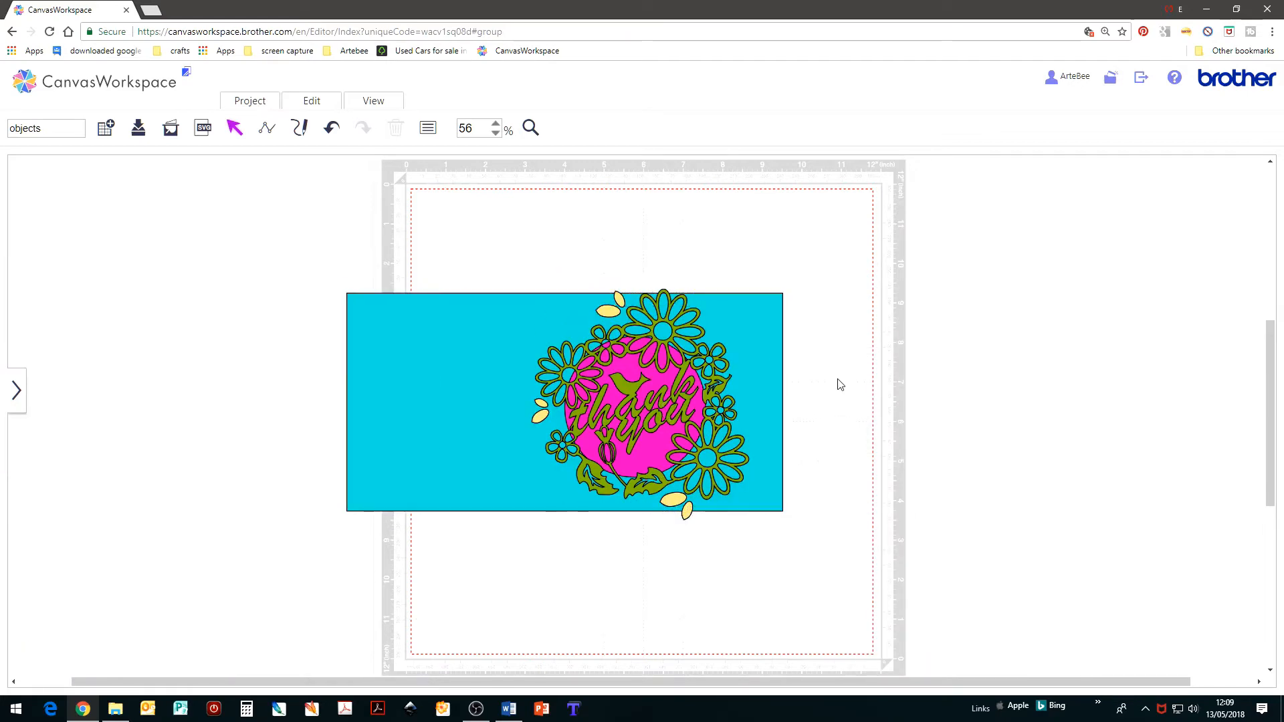
Shrink the floral group to about 115 x 108 mm and place it within the right half of the cyan rectangle
{"action": "left_click", "coordinate": [673, 324]}
{"action": "left_click_drag", "start_coordinate": [750, 288], "coordinate": [693, 363]}
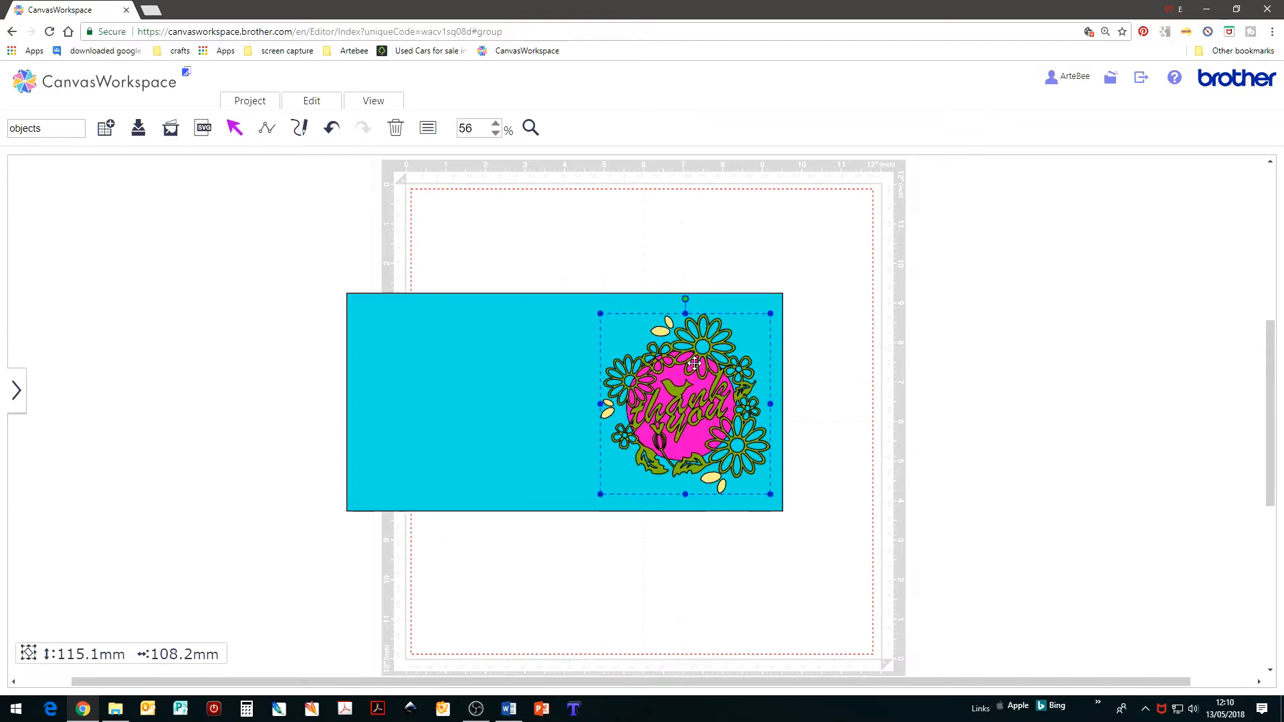
{"action": "left_click", "coordinate": [828, 358]}
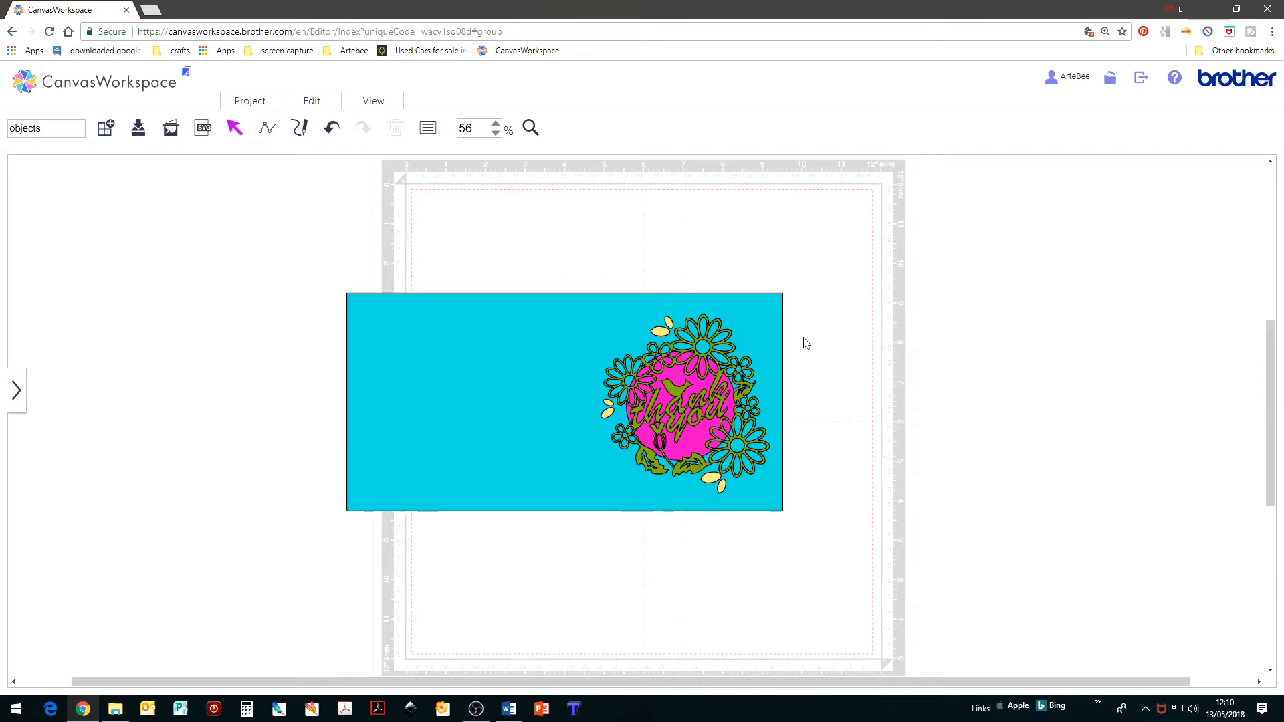
Draw a straight vertical line about 175 mm long across the cyan rectangle, just beside the floral group
{"action": "key", "text": "ctrl+a"}
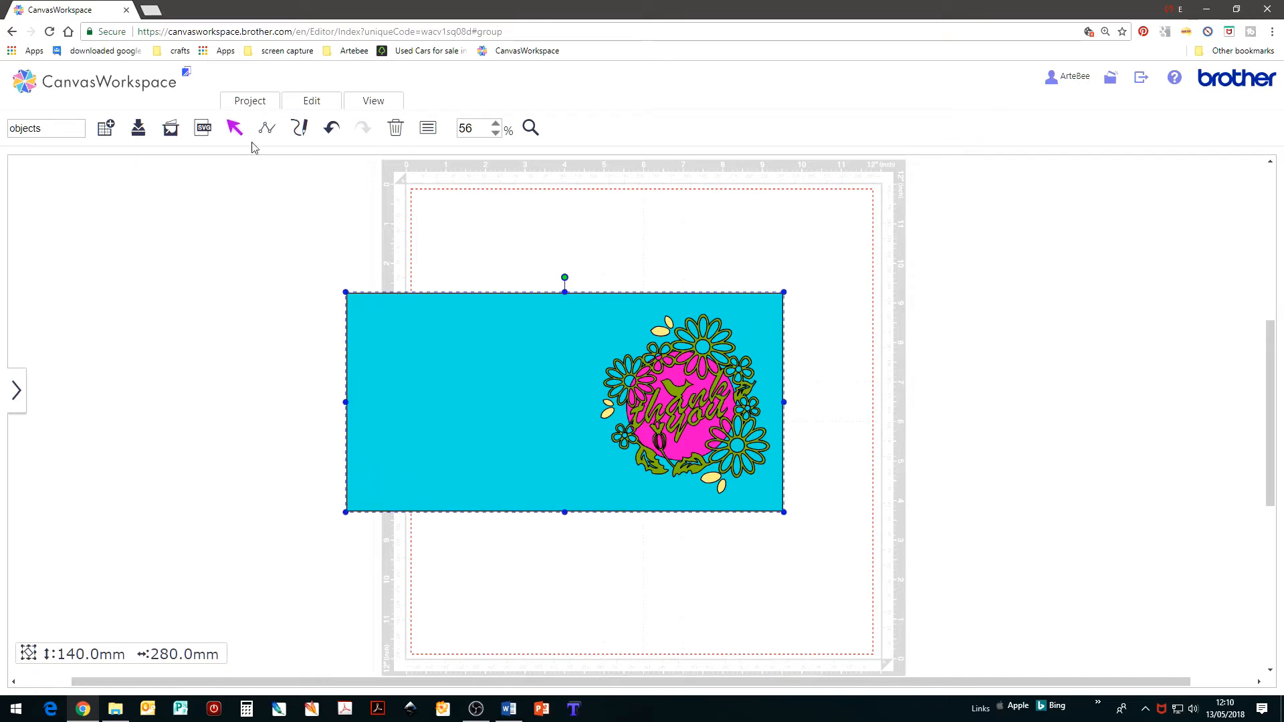
{"action": "left_click", "coordinate": [267, 128]}
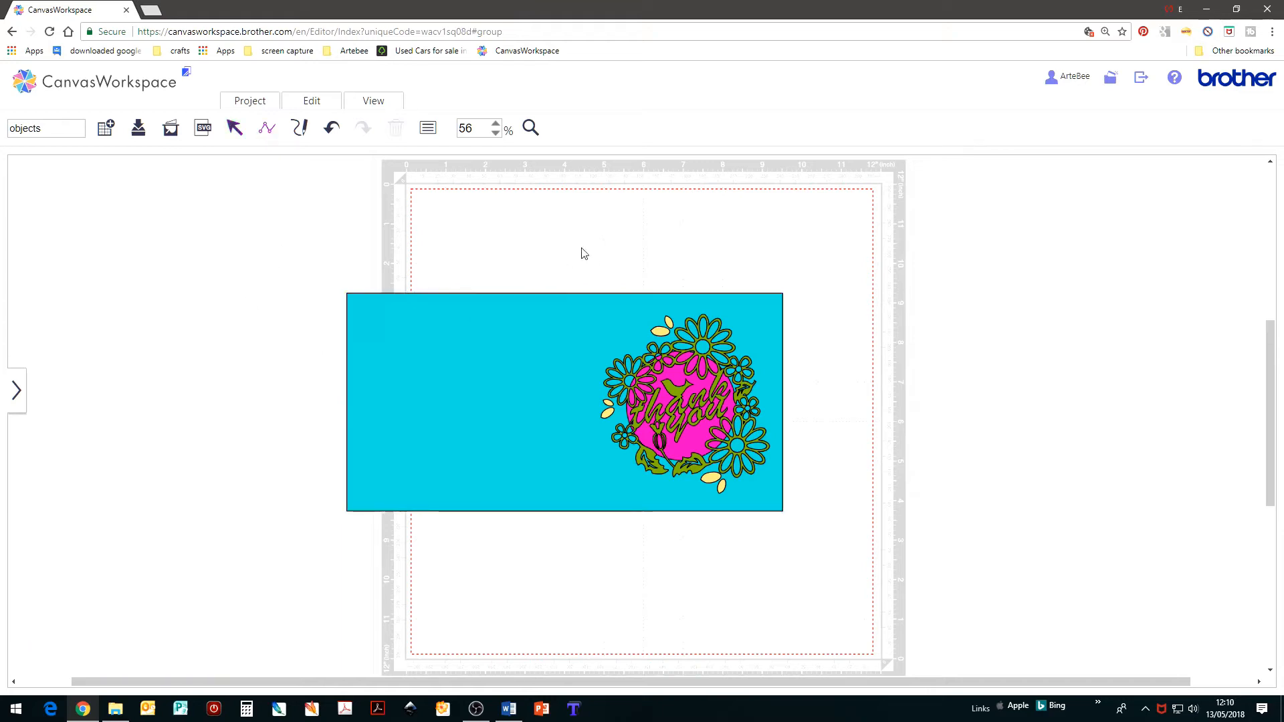
{"action": "left_click", "coordinate": [581, 268]}
{"action": "left_click", "coordinate": [581, 540]}
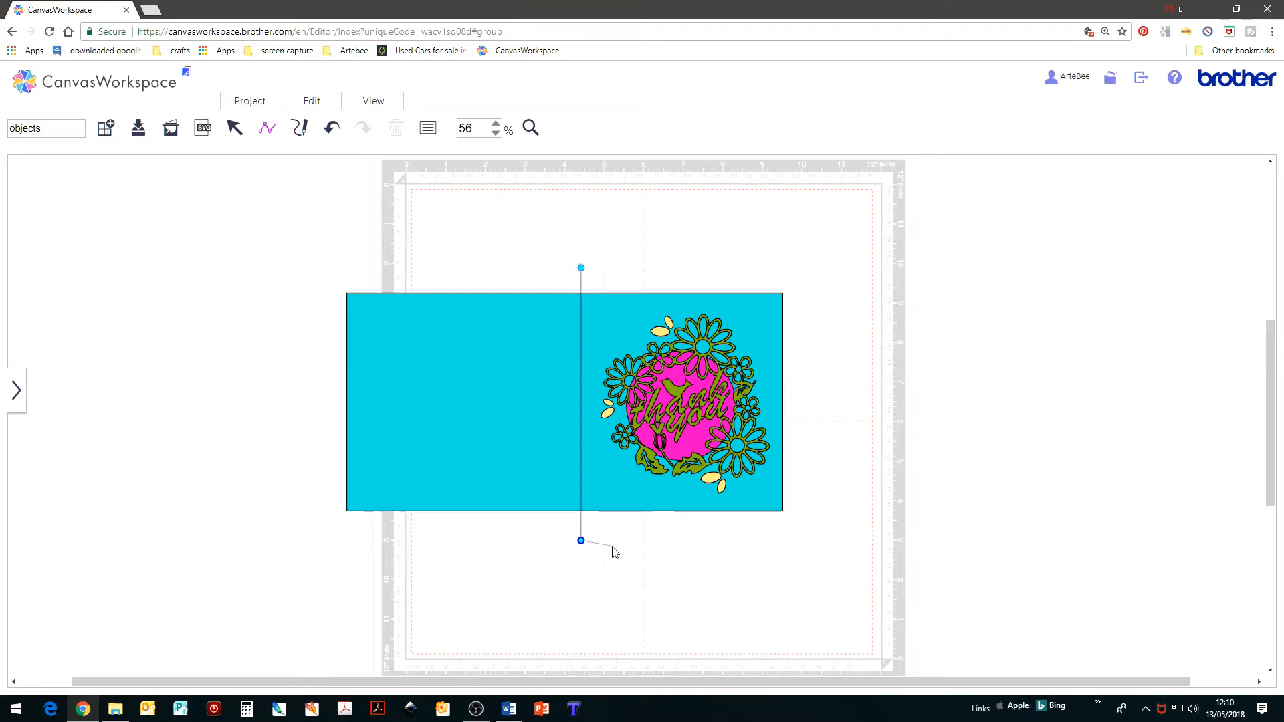
{"action": "left_click", "coordinate": [580, 541]}
{"action": "left_click", "coordinate": [550, 593]}
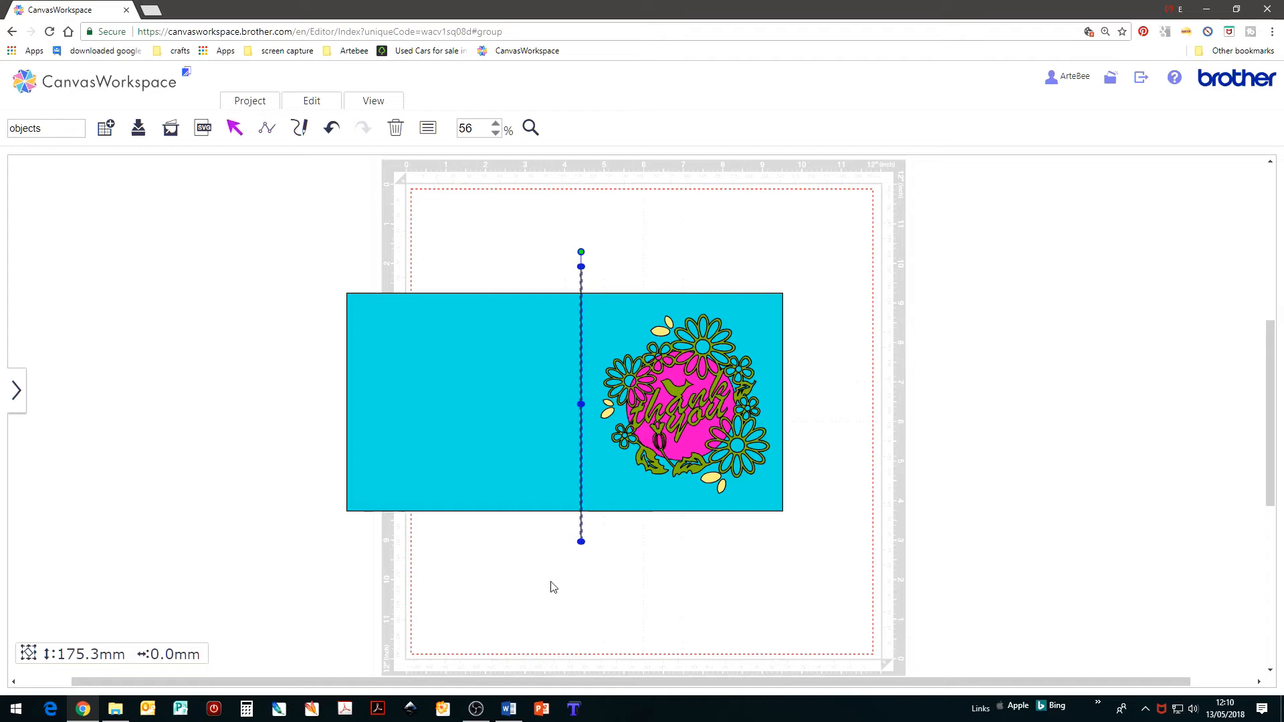
Centre-align the vertical line and the cyan rectangle with each other, both vertically and horizontally
{"action": "left_click", "coordinate": [515, 375]}
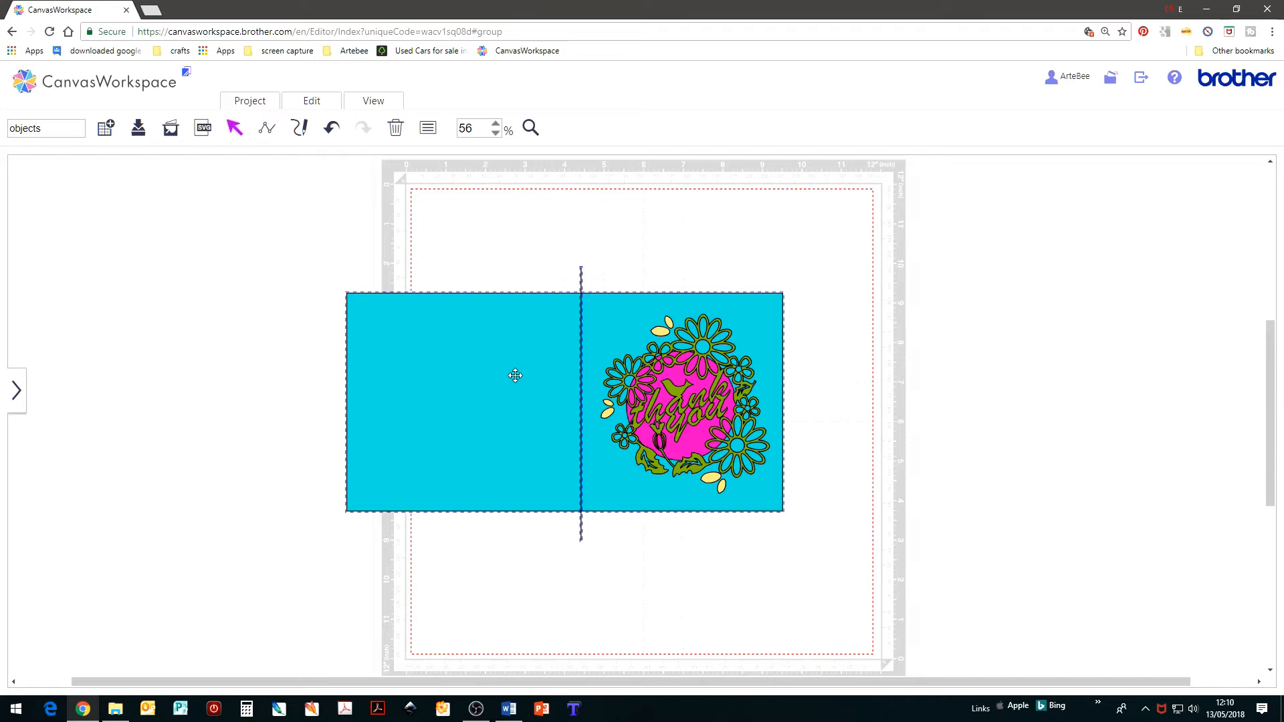
{"action": "left_click", "coordinate": [312, 101]}
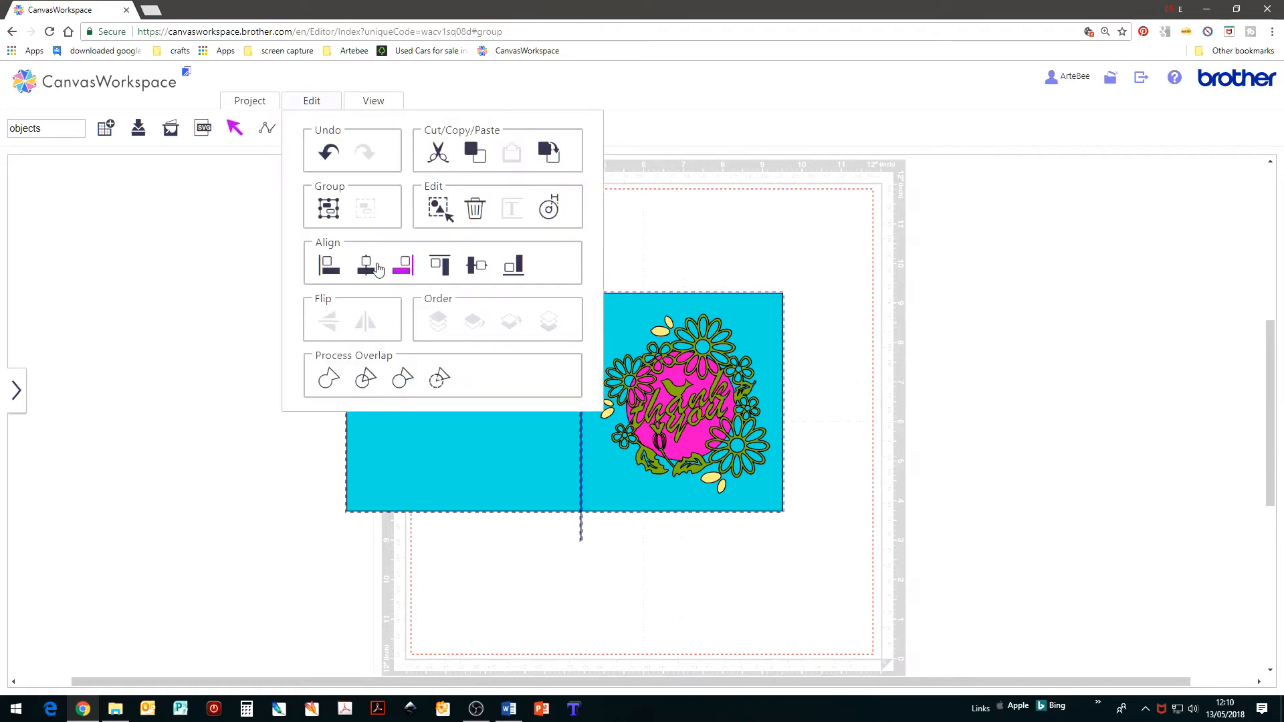
{"action": "left_click", "coordinate": [473, 268]}
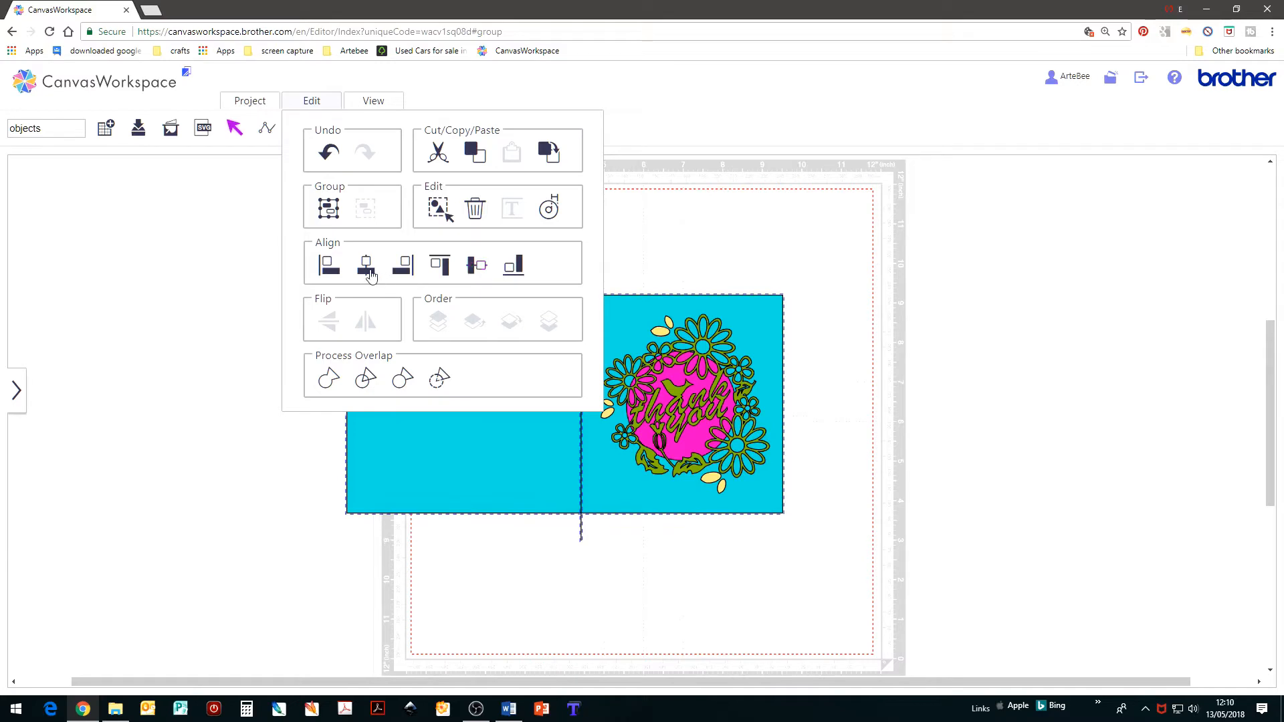
{"action": "left_click", "coordinate": [368, 271]}
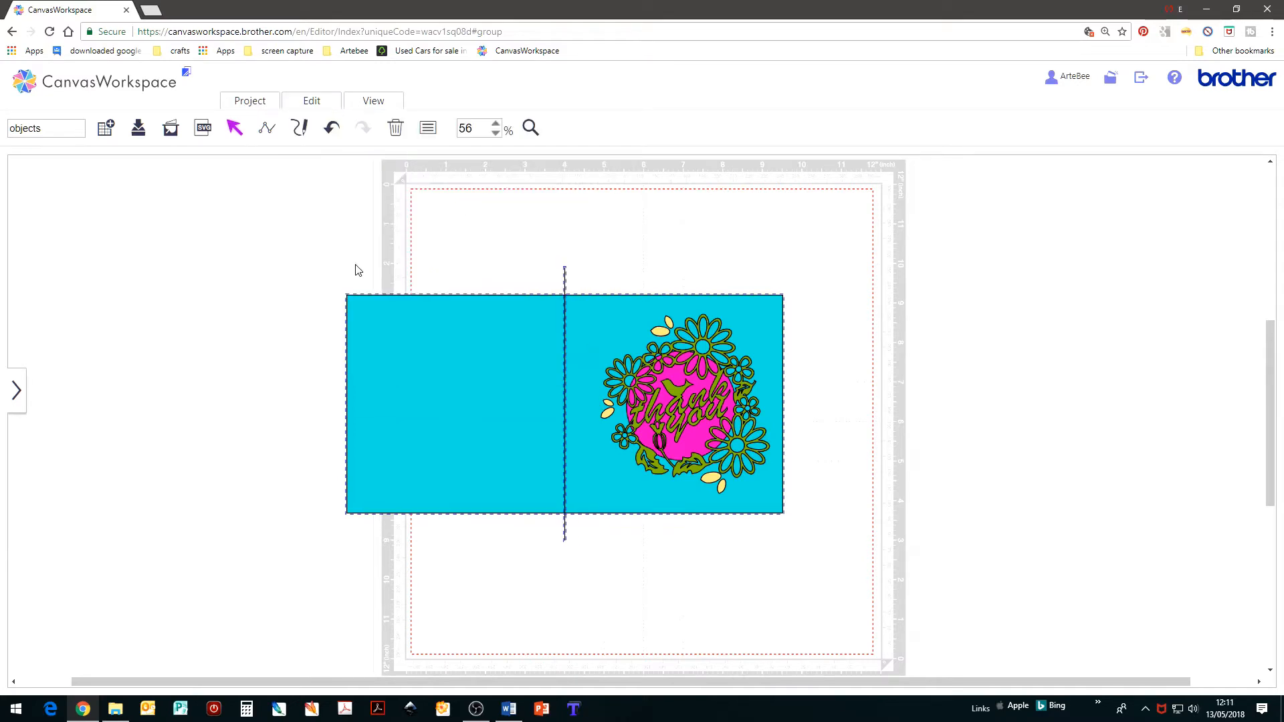
Group the fold line with the cyan rectangle and send the group to the back
{"action": "right_click", "coordinate": [787, 238]}
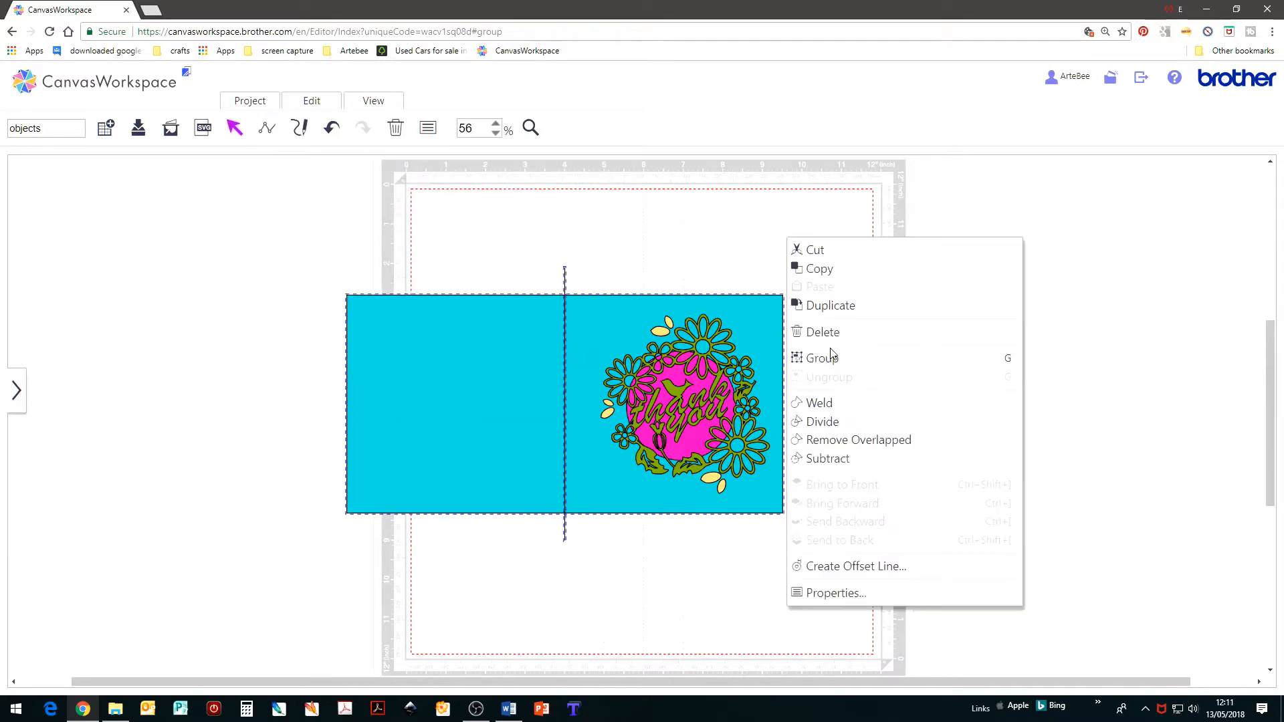
{"action": "left_click", "coordinate": [822, 357]}
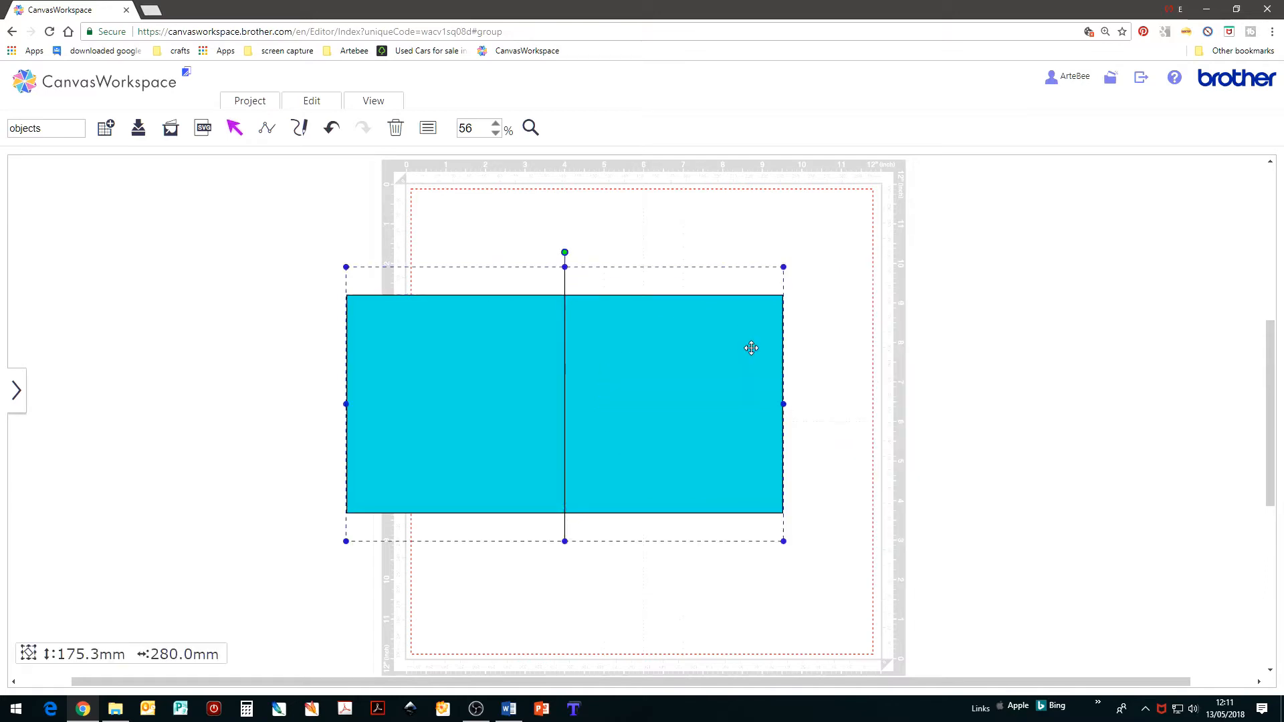
{"action": "right_click", "coordinate": [751, 348]}
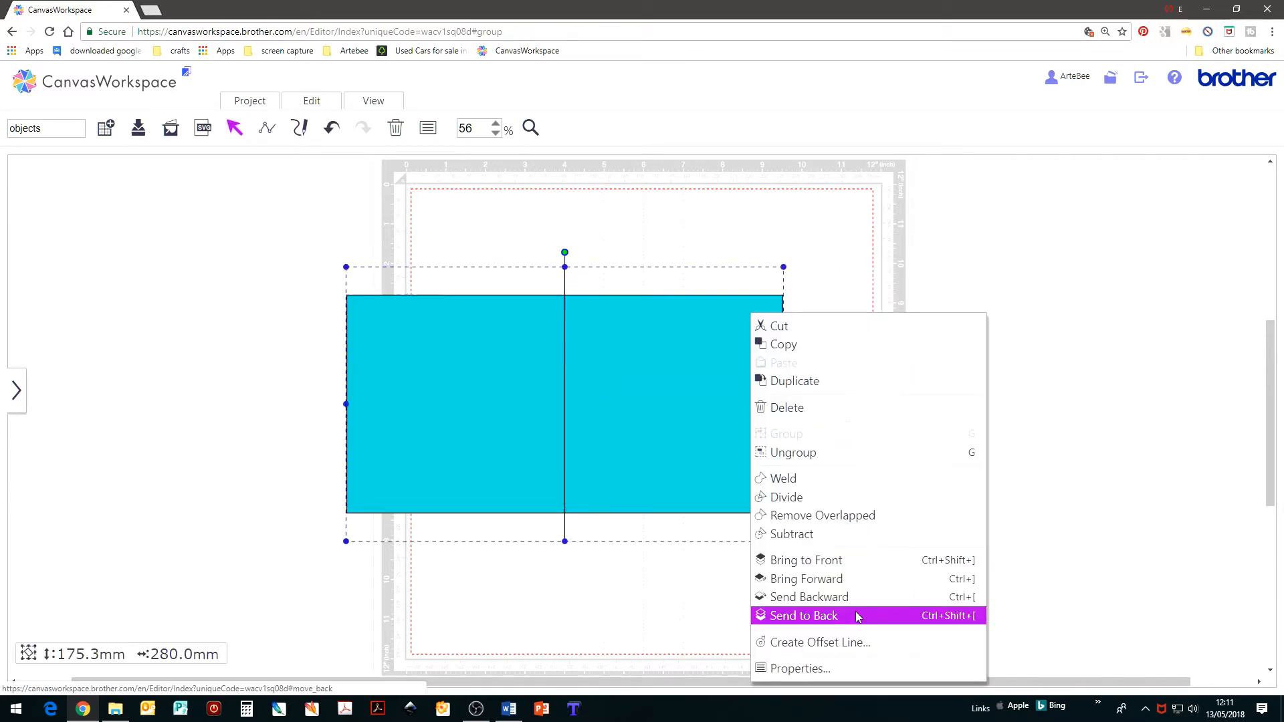
{"action": "left_click", "coordinate": [858, 617]}
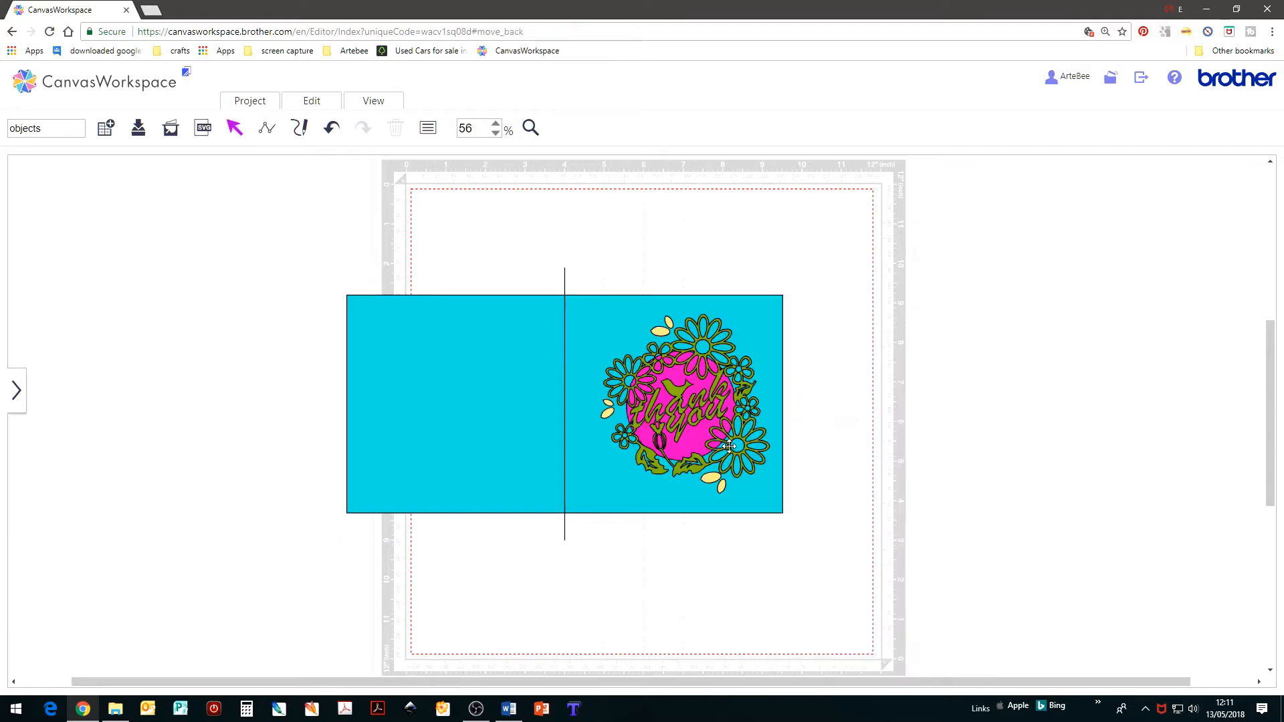
Enlarge the floral group to about 123 x 116 mm and centre it on the card front, right of the fold line
{"action": "left_click_drag", "start_coordinate": [729, 446], "coordinate": [705, 451]}
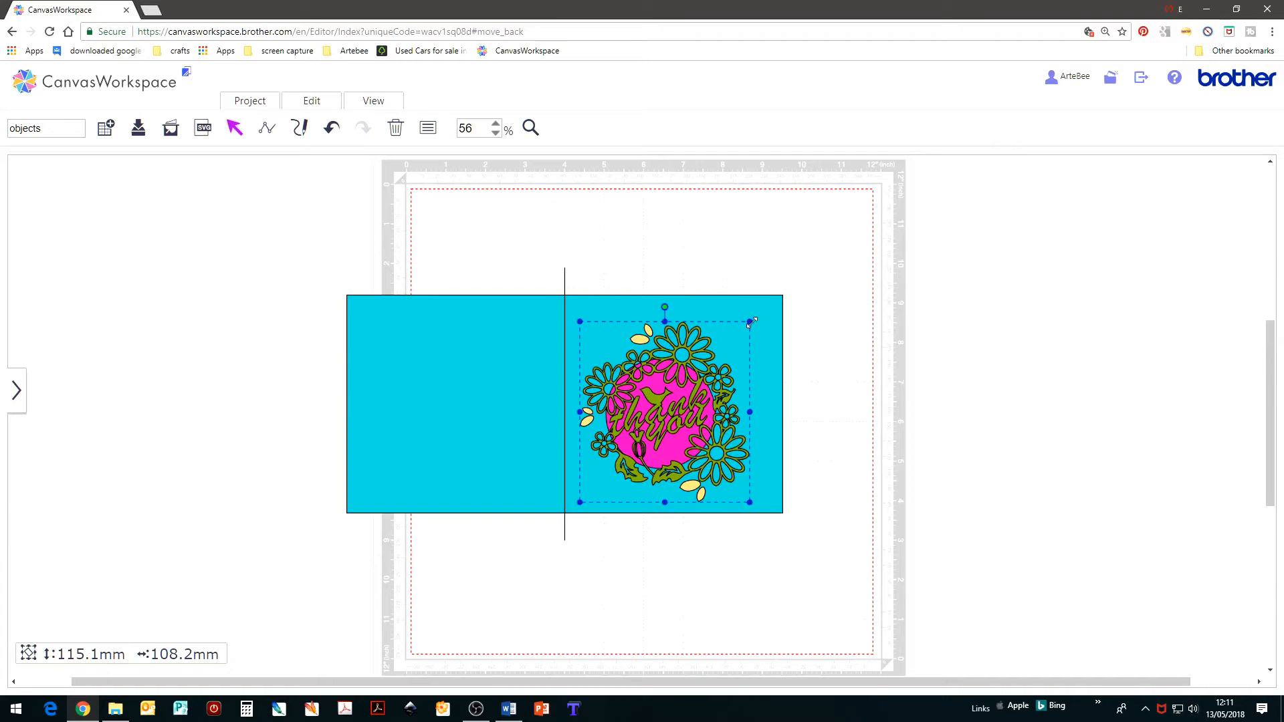
{"action": "left_click_drag", "start_coordinate": [752, 322], "coordinate": [763, 311]}
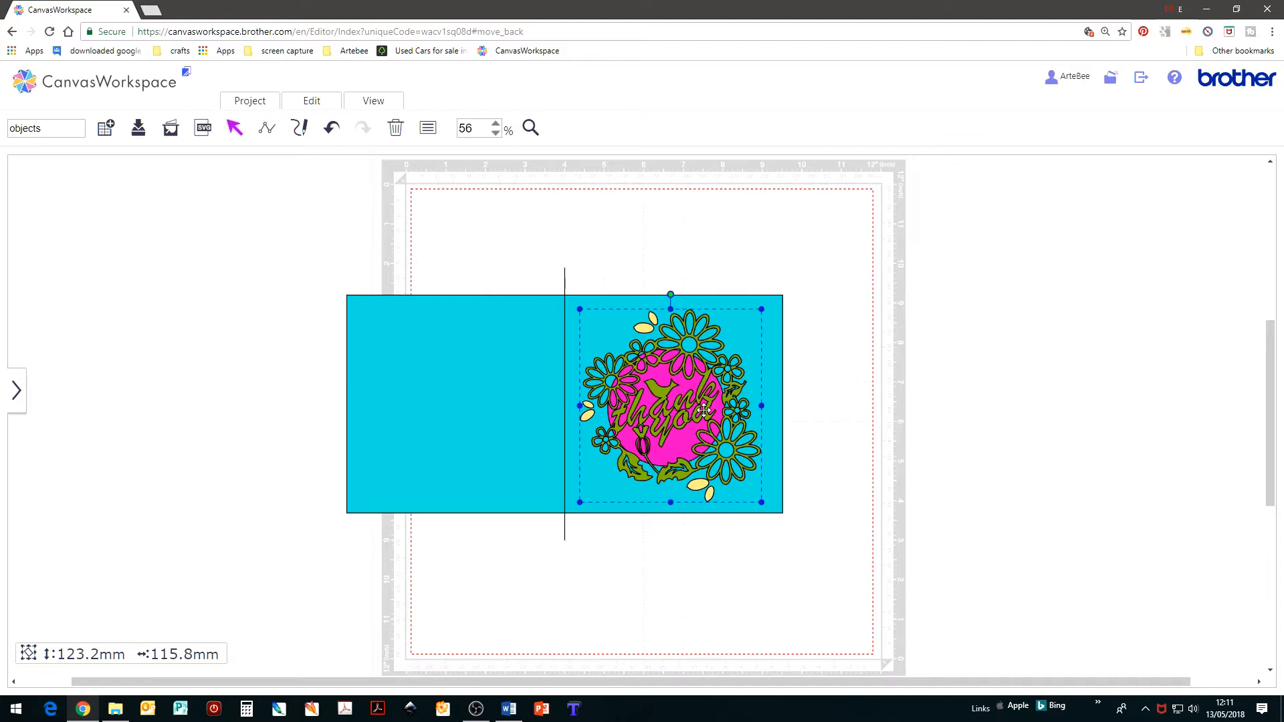
{"action": "left_click_drag", "start_coordinate": [704, 410], "coordinate": [707, 408]}
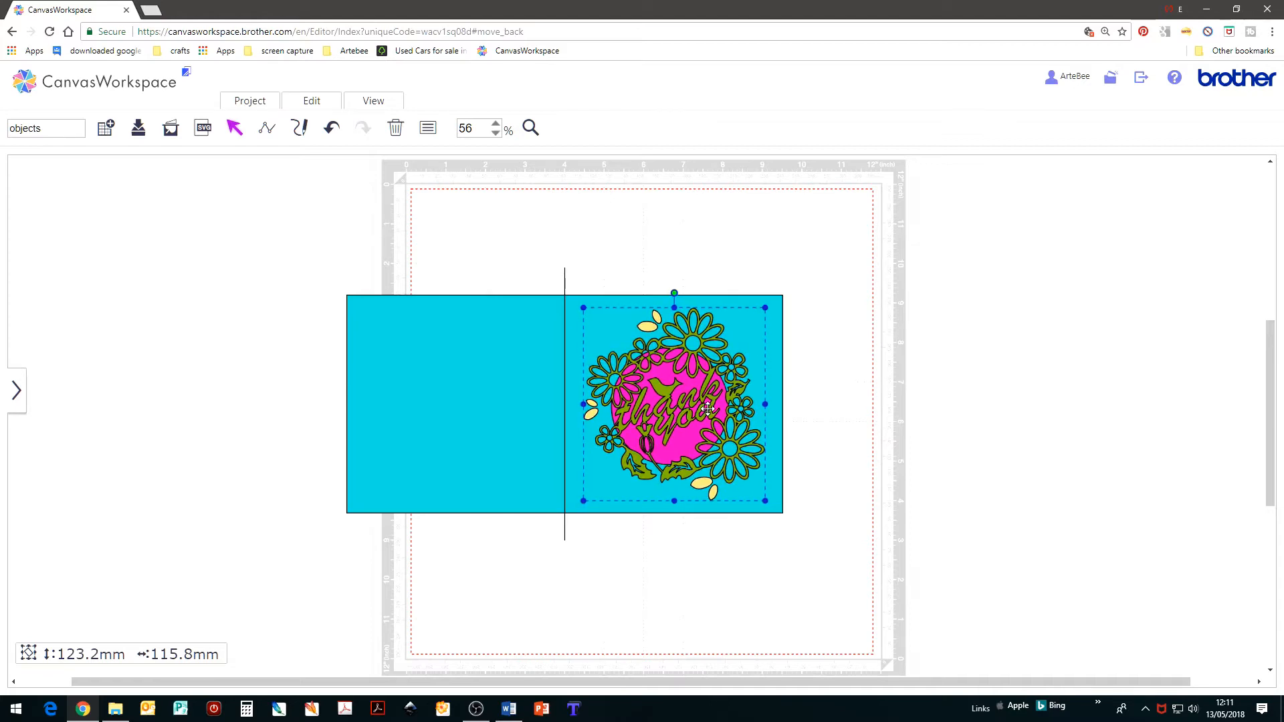
{"action": "left_click", "coordinate": [816, 447]}
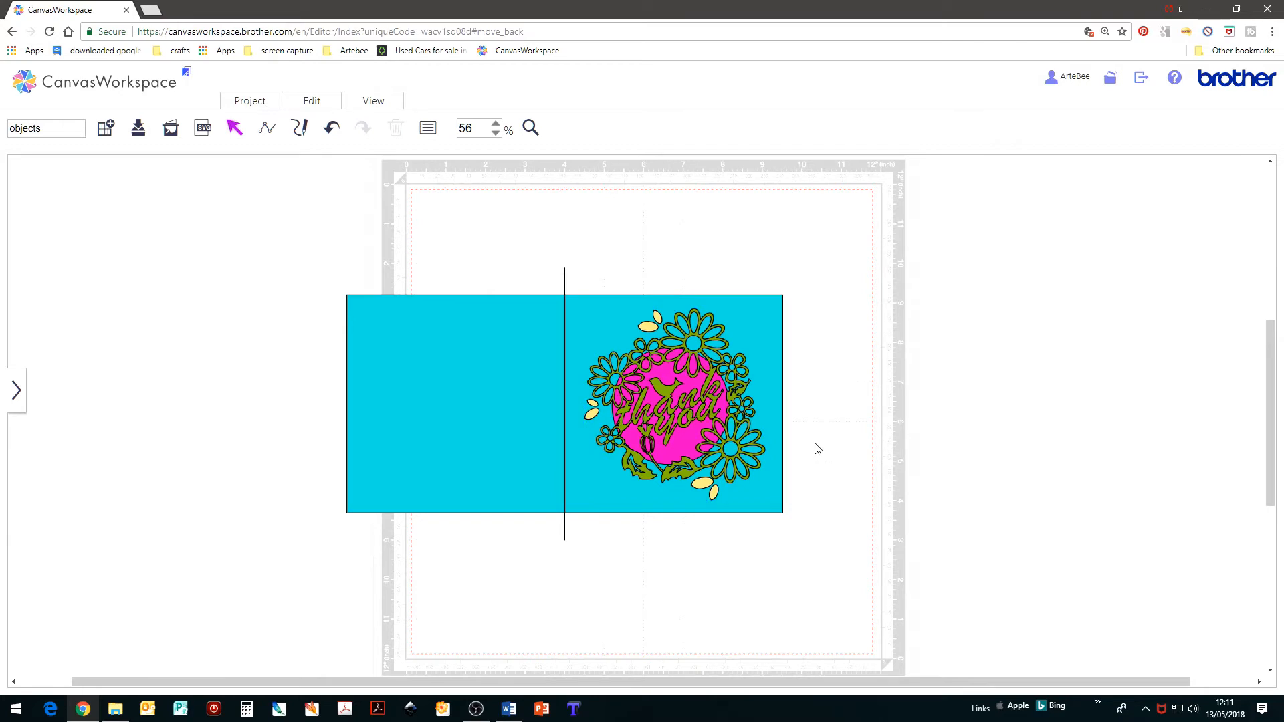
{"action": "left_click_drag", "start_coordinate": [663, 430], "coordinate": [662, 430]}
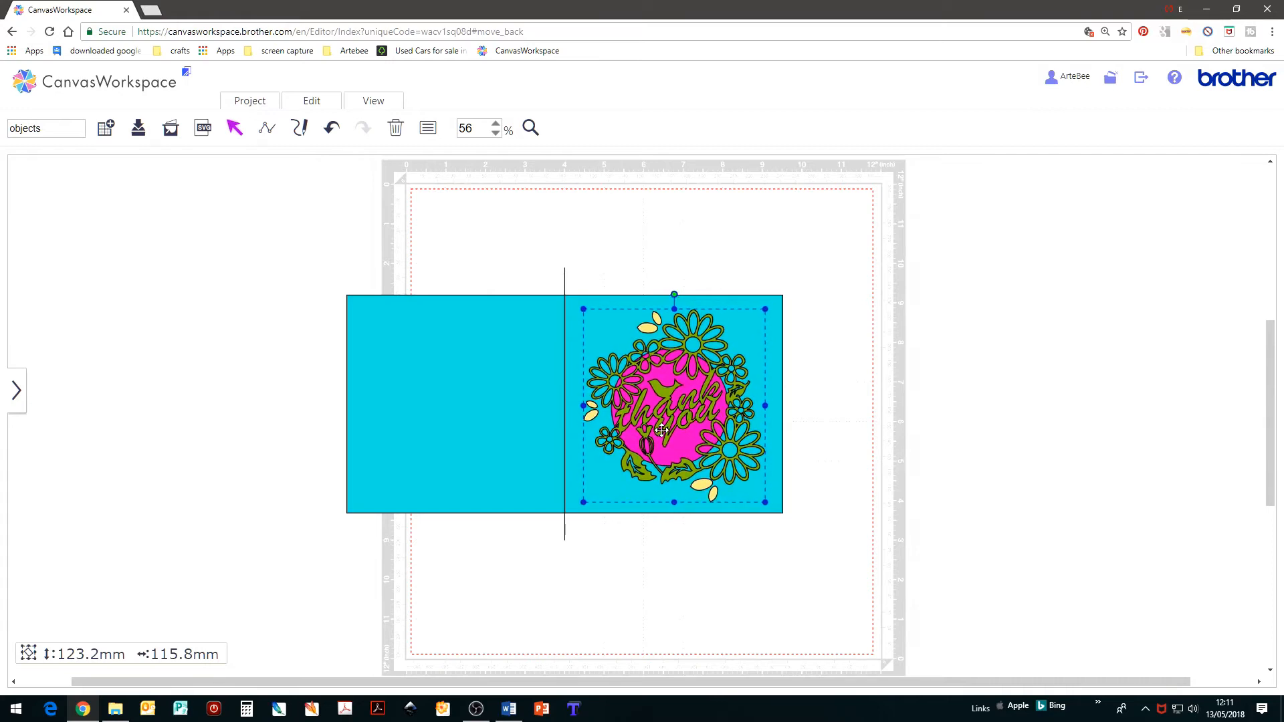
{"action": "left_click", "coordinate": [824, 452]}
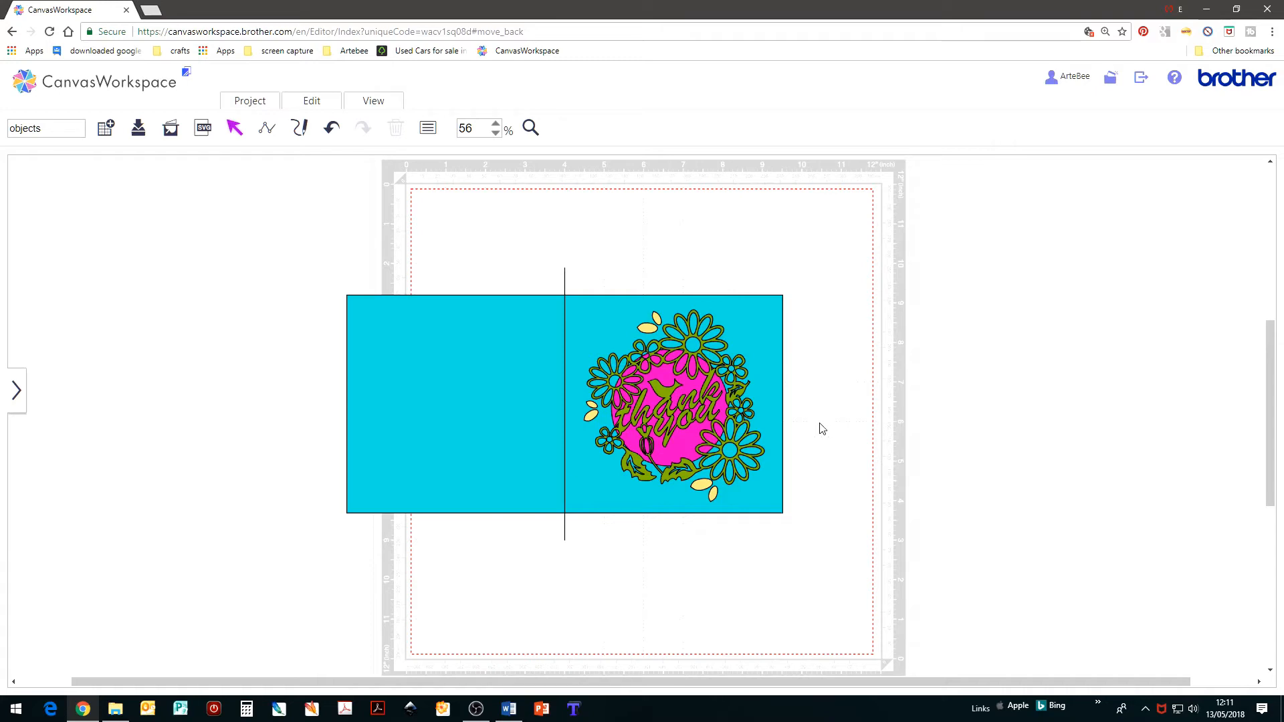
Ungroup the floral design so the pink circle and yellow leaves are separate objects again
{"action": "left_click", "coordinate": [696, 425]}
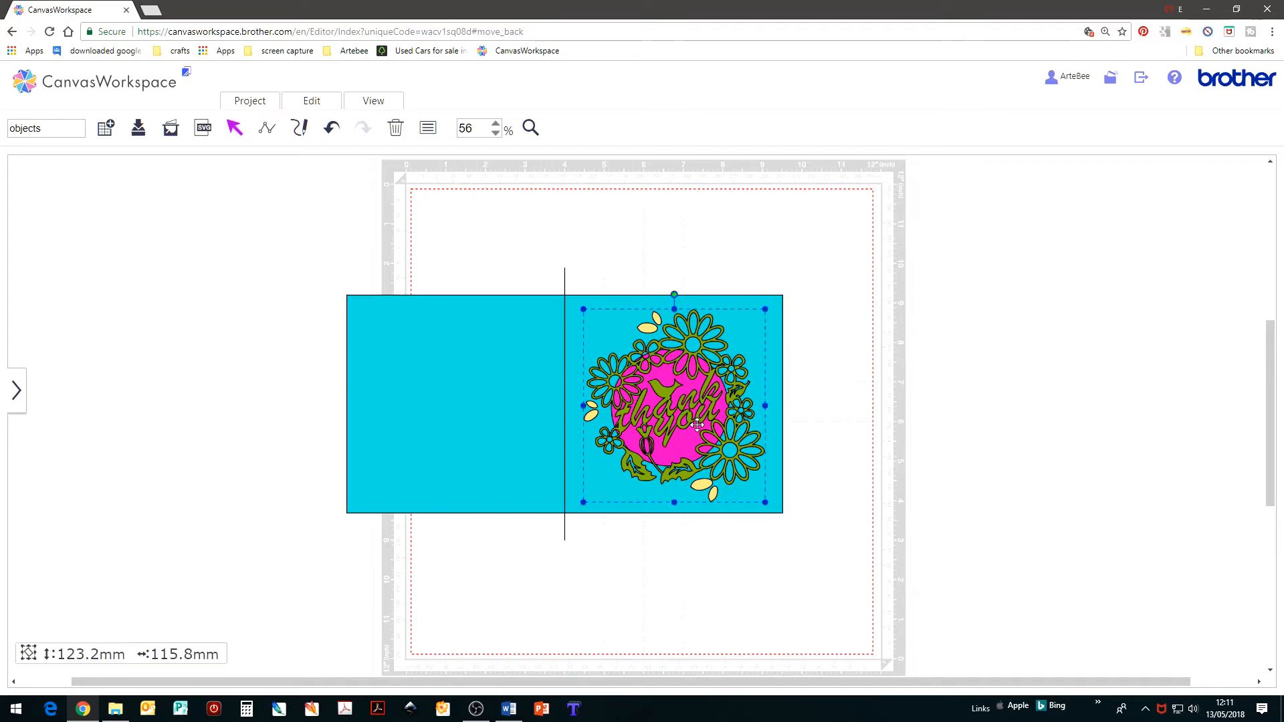
{"action": "right_click", "coordinate": [696, 424]}
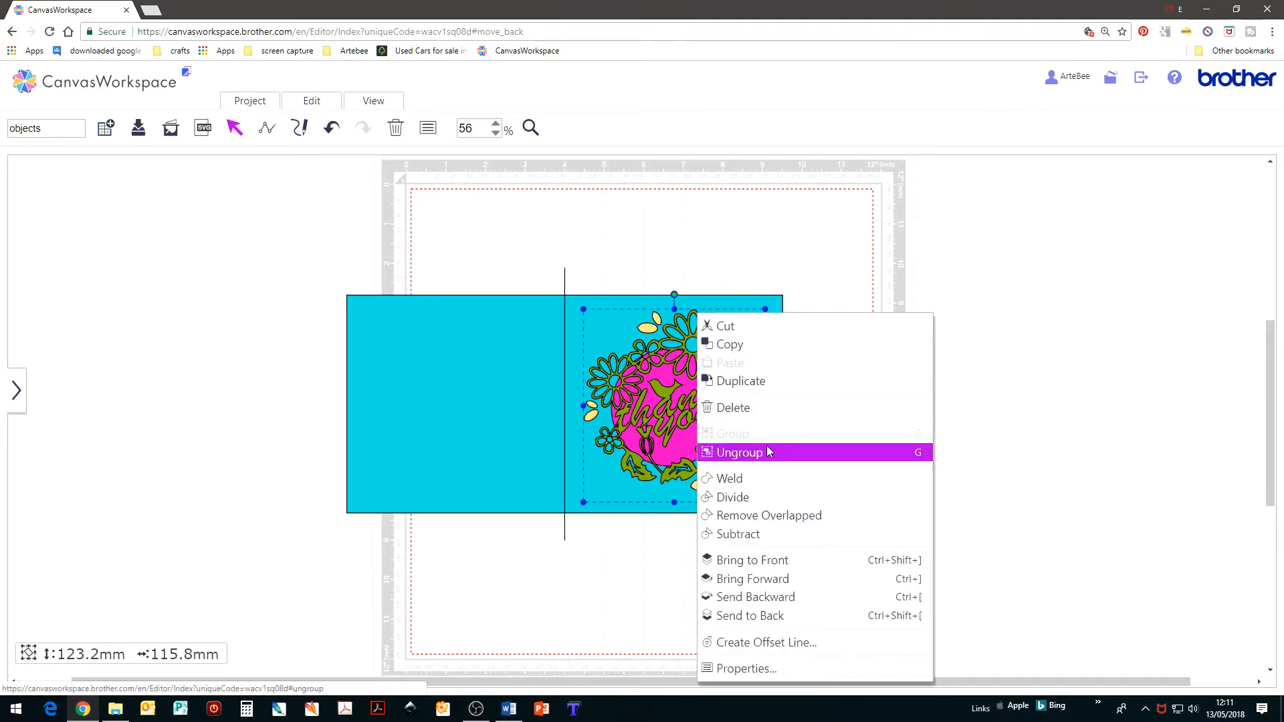
{"action": "left_click", "coordinate": [799, 457]}
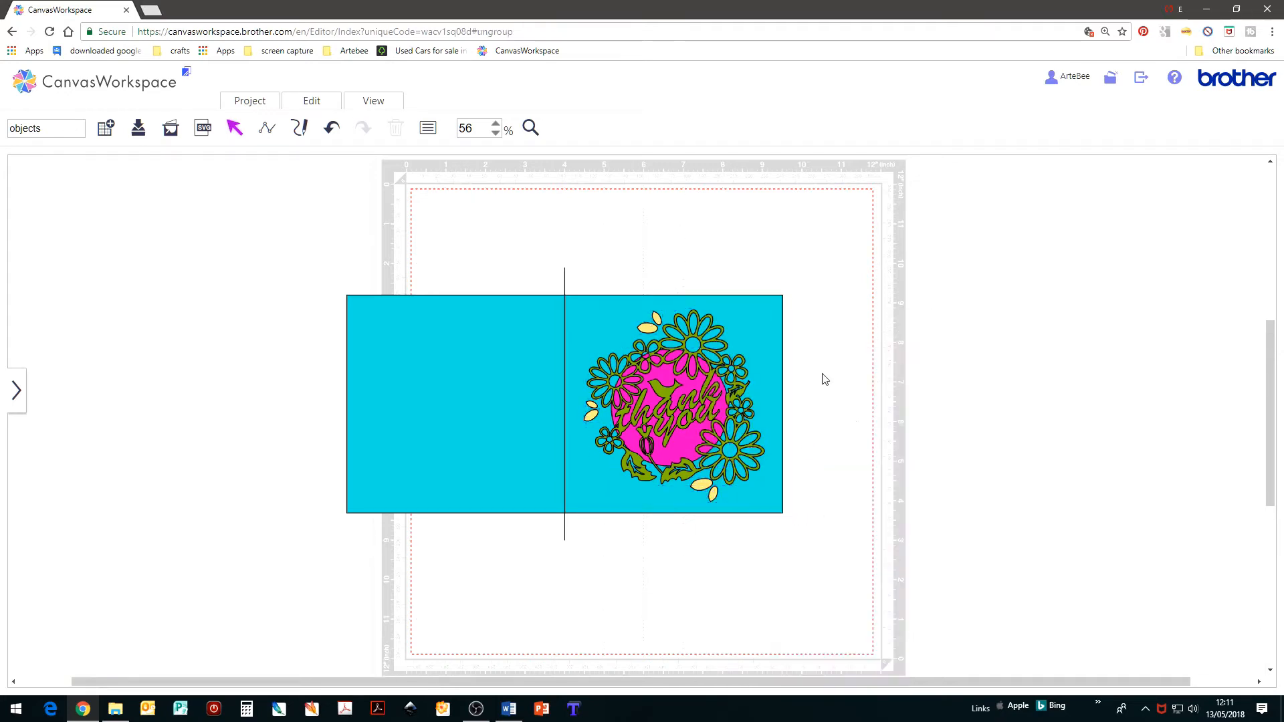
Subtract the pink circle from the cyan rectangle group to cut a round opening in the card front
{"action": "key", "text": "ctrl+a"}
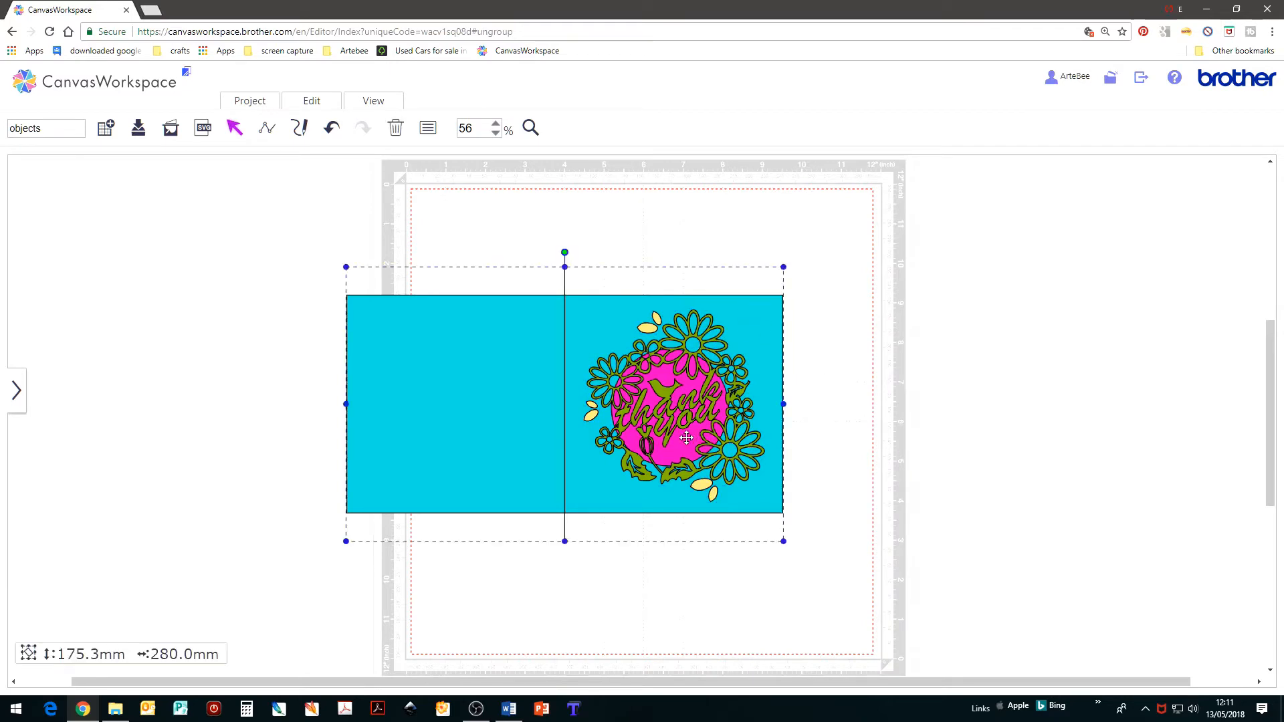
{"action": "left_click", "coordinate": [839, 453]}
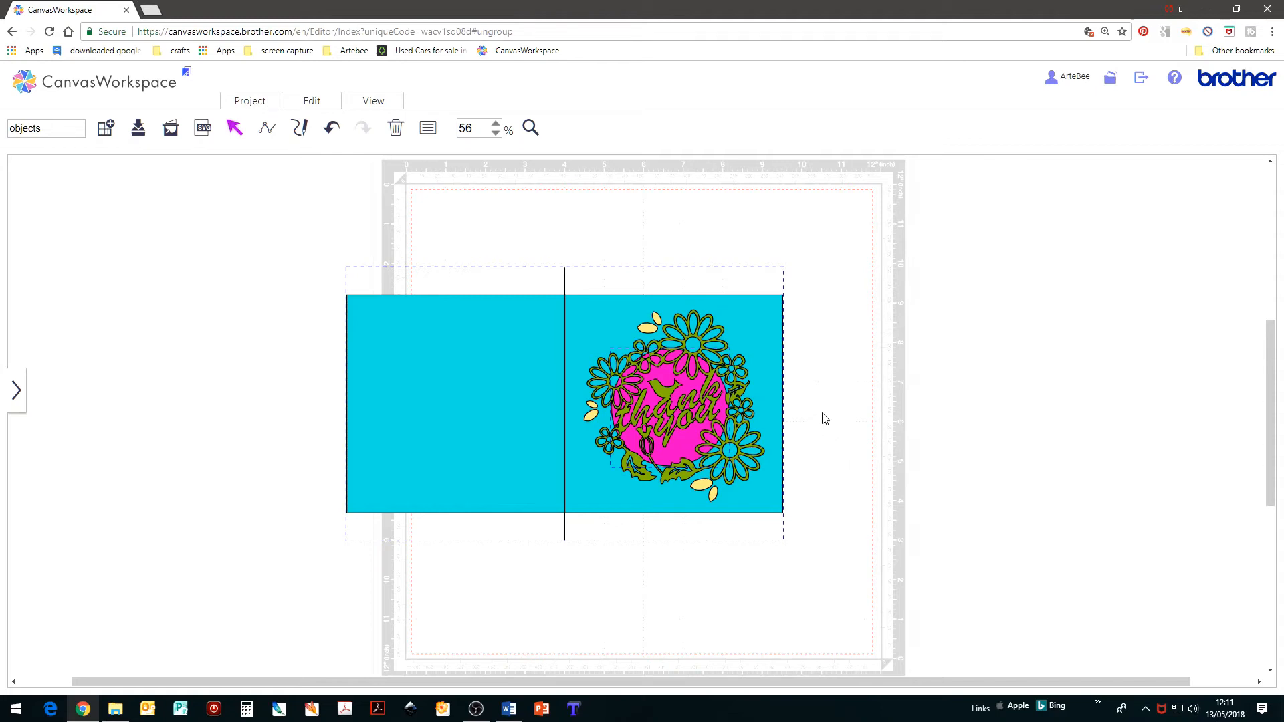
{"action": "right_click", "coordinate": [824, 419]}
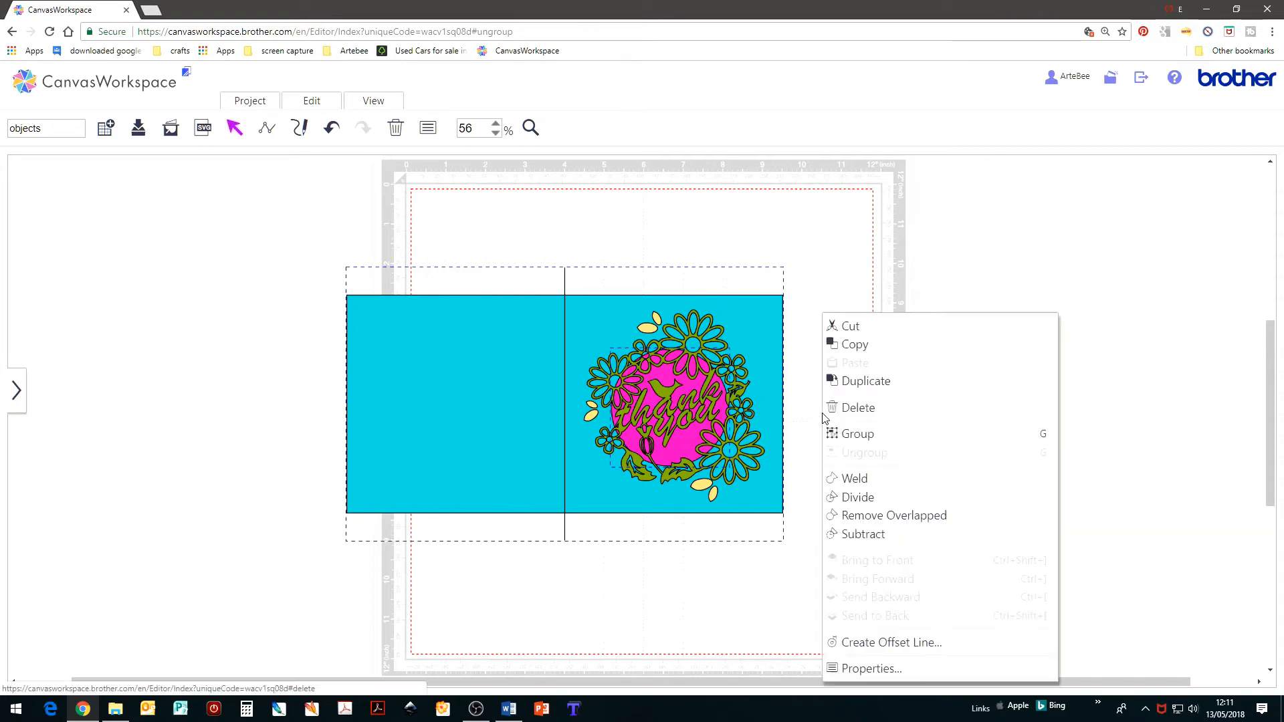
{"action": "left_click", "coordinate": [856, 534]}
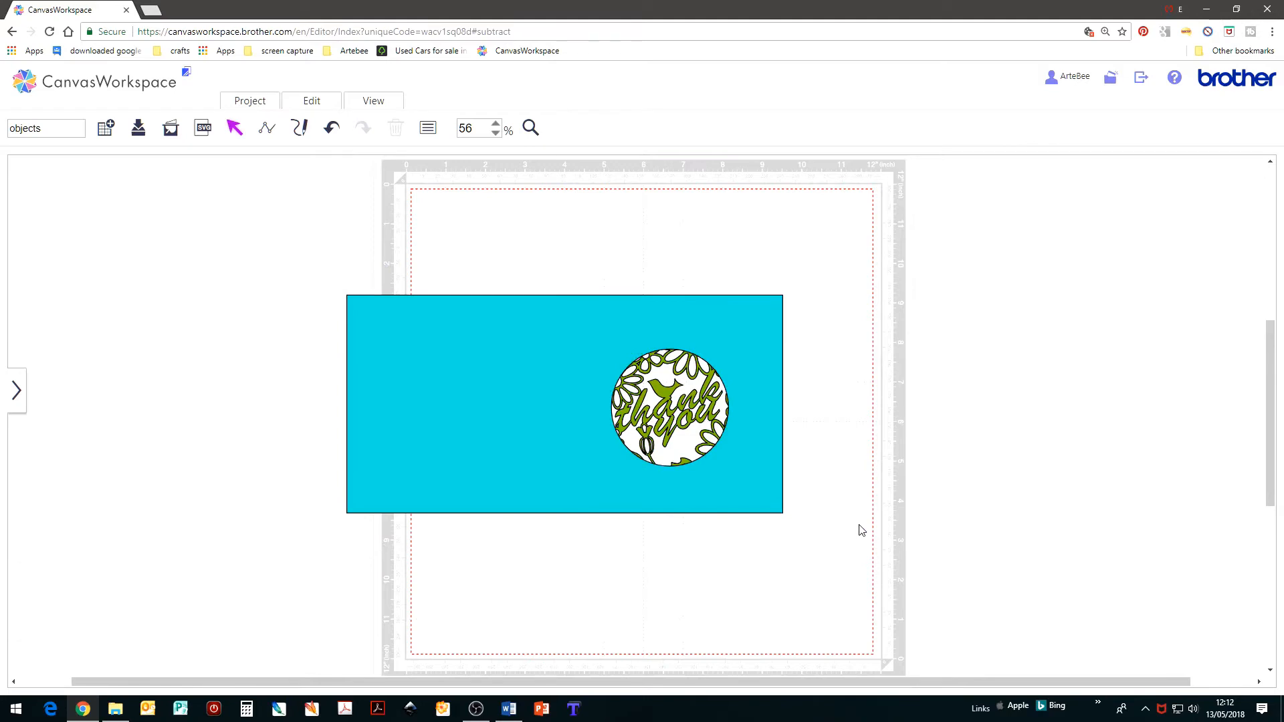
Send the cyan card with the round opening to the back, behind the floral design and yellow leaves
{"action": "left_click", "coordinate": [751, 486]}
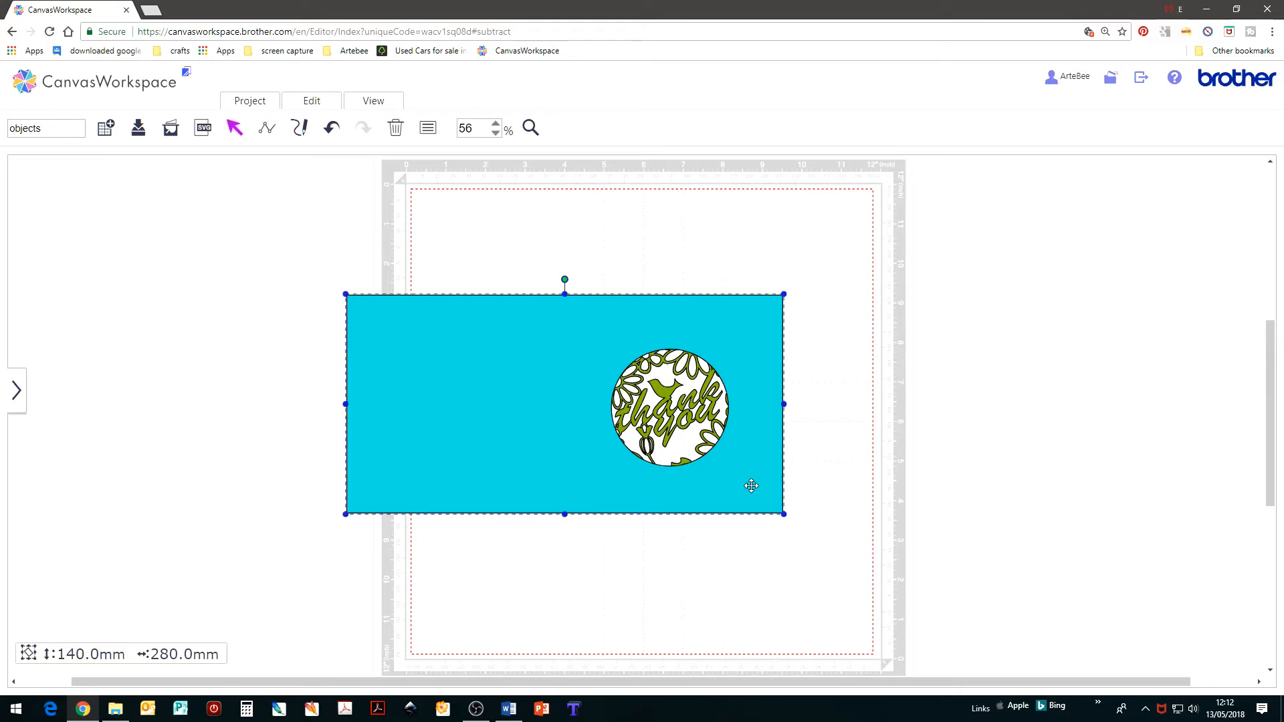
{"action": "right_click", "coordinate": [751, 494]}
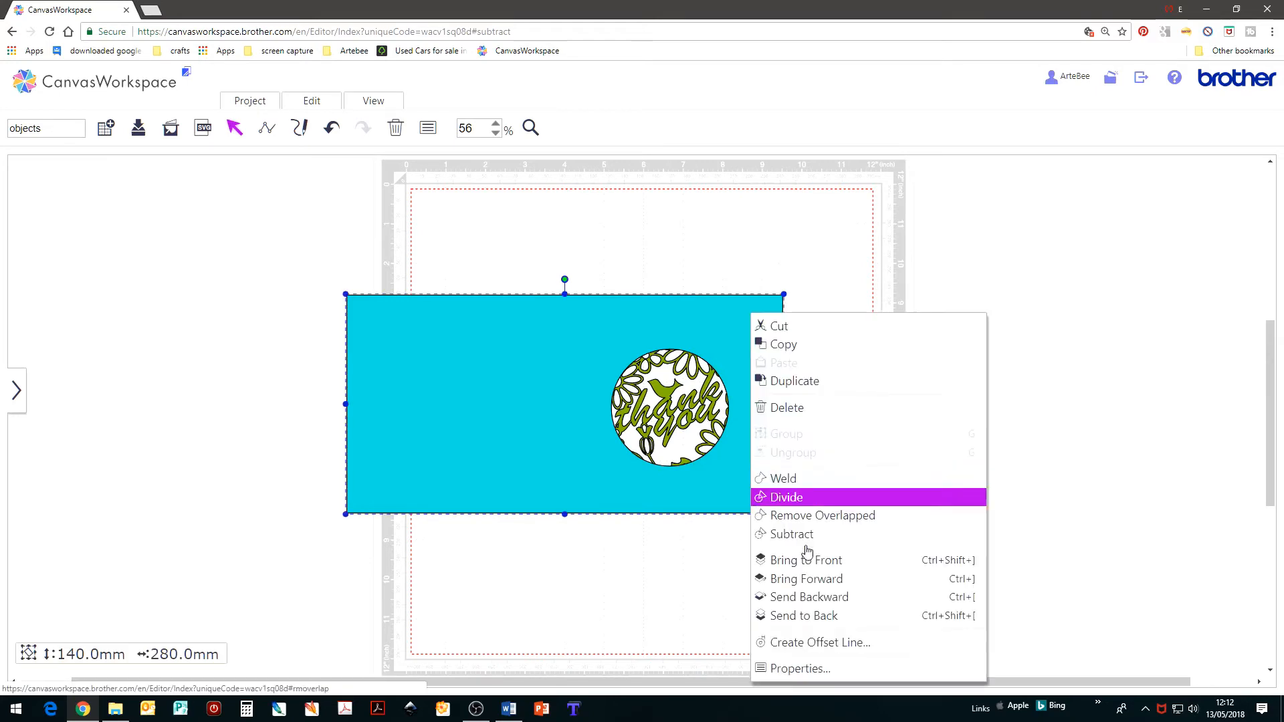
{"action": "left_click", "coordinate": [821, 615]}
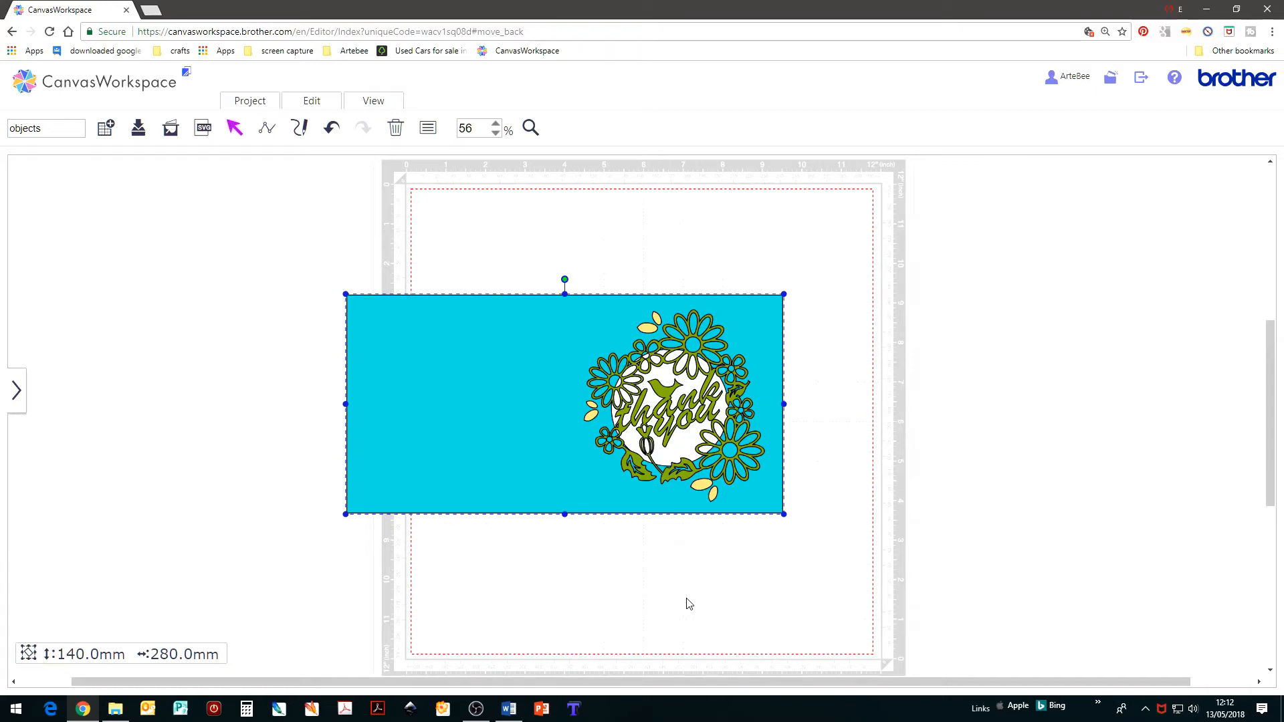
{"action": "left_click", "coordinate": [844, 404]}
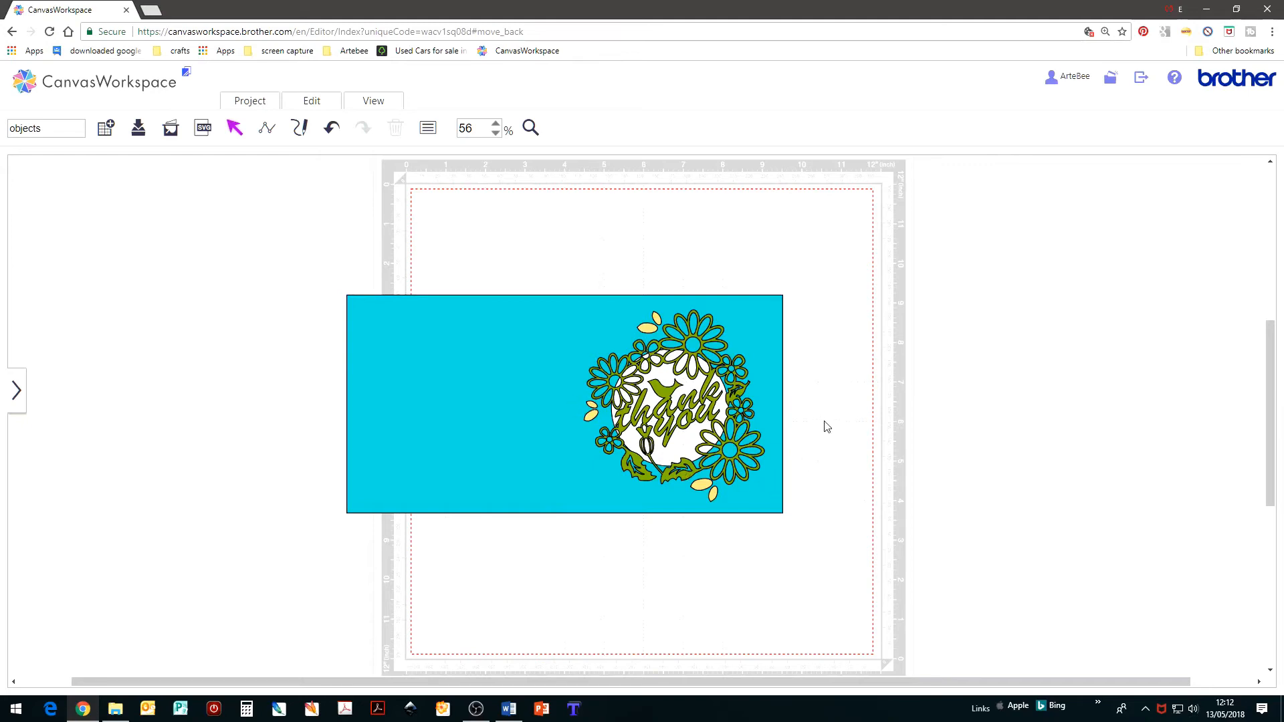
{"action": "left_click", "coordinate": [757, 323]}
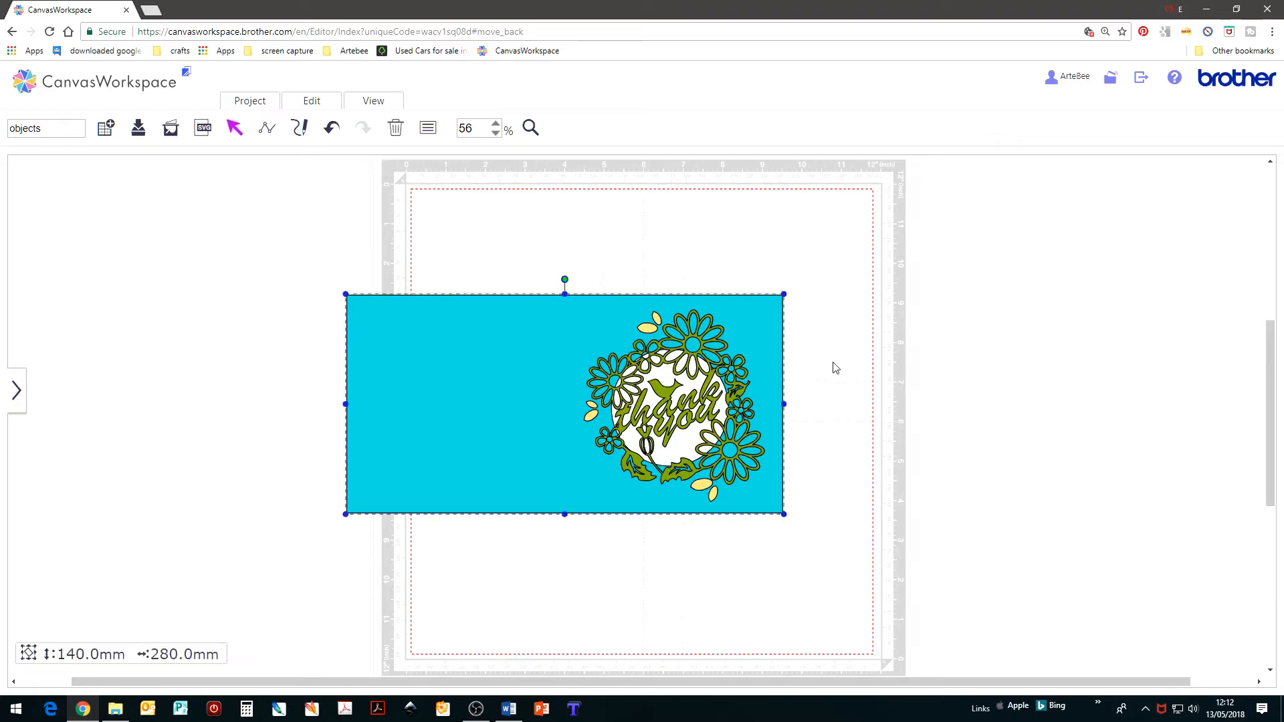
{"action": "left_click_drag", "start_coordinate": [770, 402], "coordinate": [771, 402]}
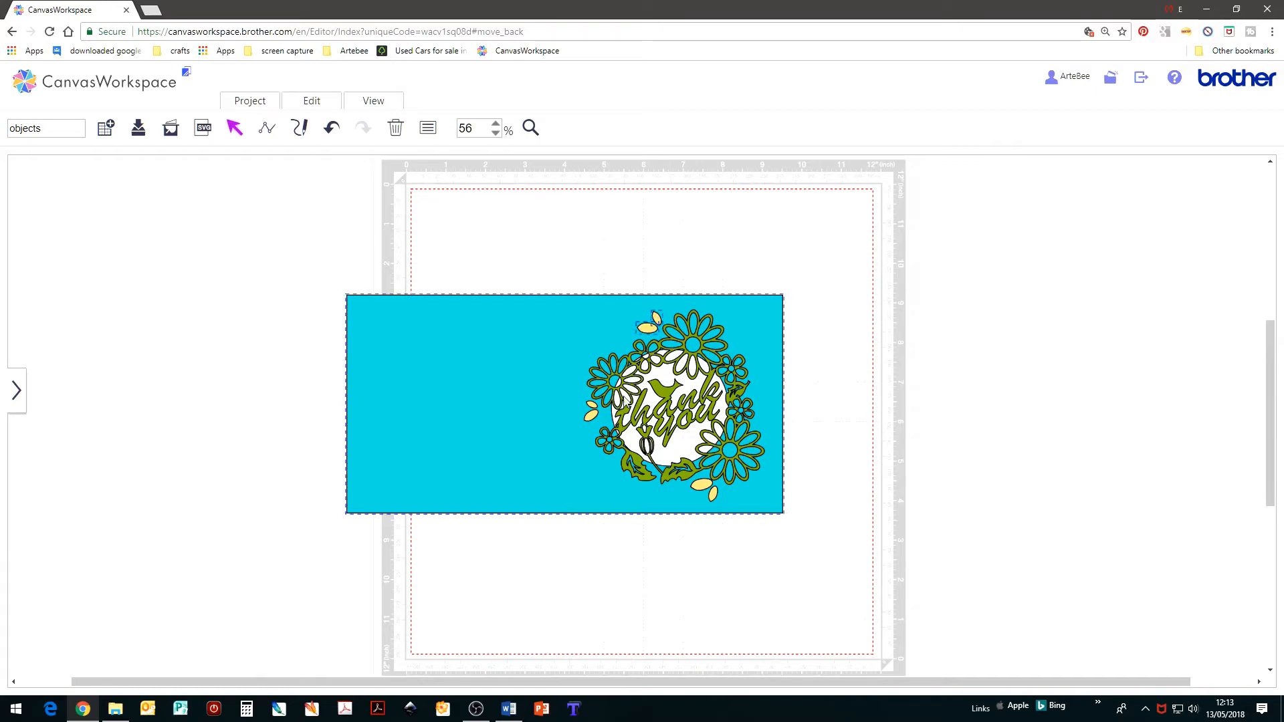
{"action": "left_click", "coordinate": [591, 414], "text": "shift"}
{"action": "left_click", "coordinate": [590, 415], "text": "shift"}
{"action": "left_click", "coordinate": [593, 405], "text": "shift"}
{"action": "left_click", "coordinate": [311, 102]}
{"action": "left_click", "coordinate": [440, 381]}
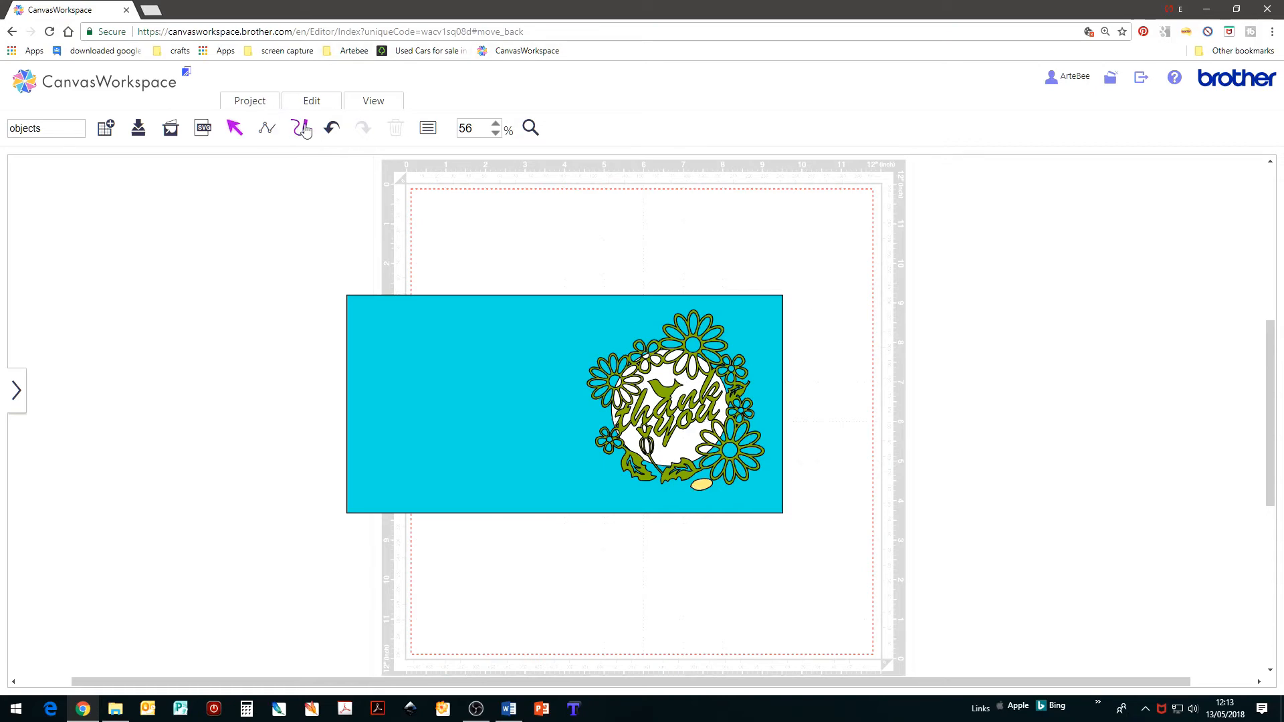
{"action": "left_click", "coordinate": [332, 127]}
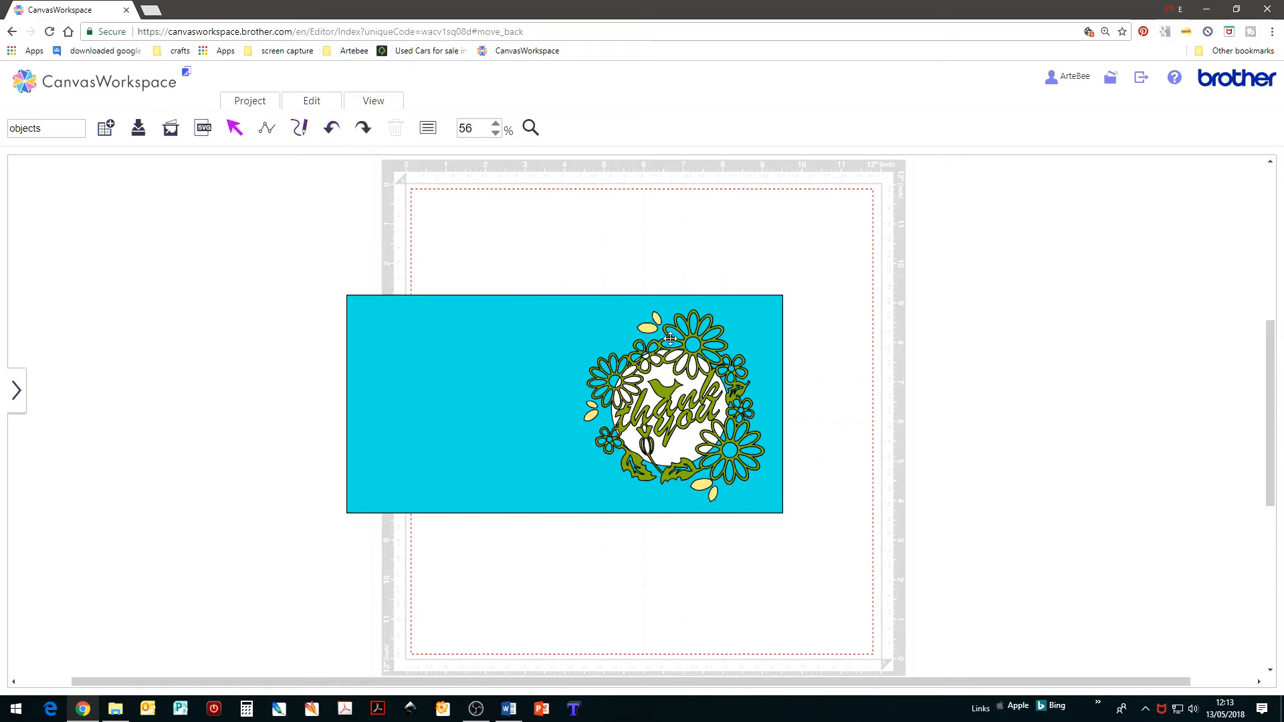
Subtract the yellow leaves around the floral design from the cyan card to cut leaf-shaped openings
{"action": "left_click", "coordinate": [656, 320]}
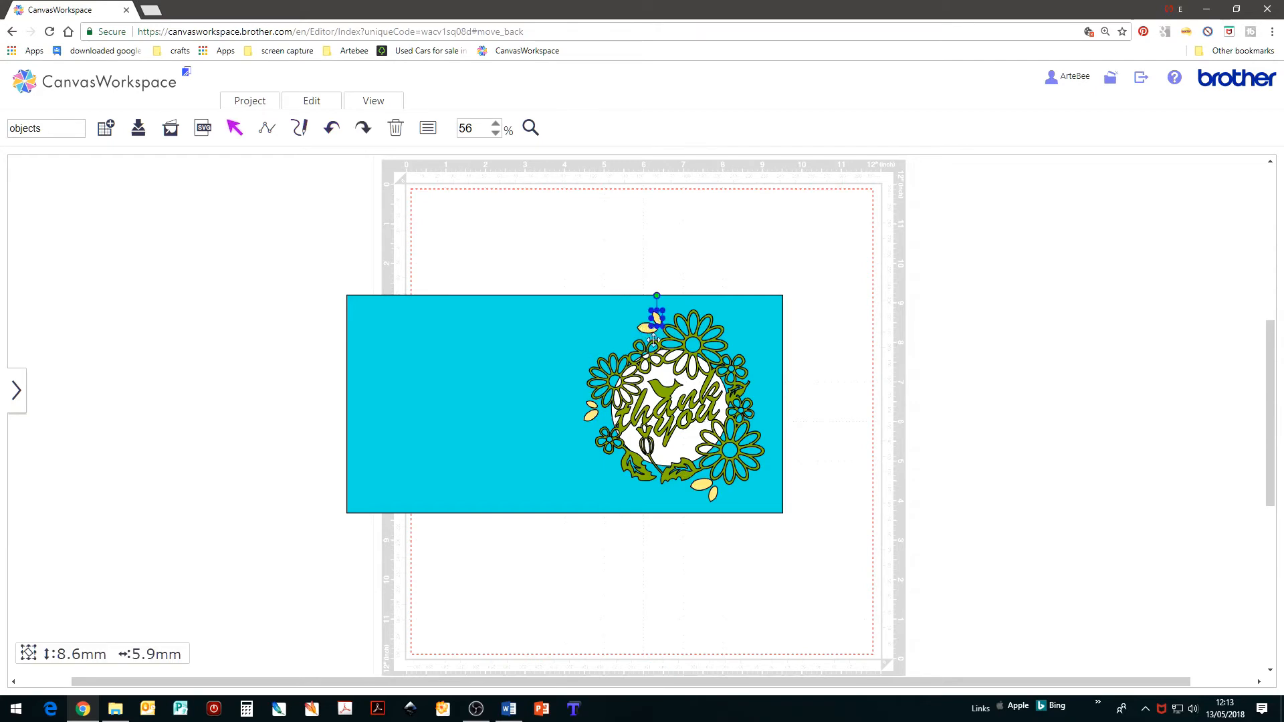
{"action": "left_click", "coordinate": [649, 329], "text": "shift"}
{"action": "left_click", "coordinate": [595, 414], "text": "shift"}
{"action": "left_click", "coordinate": [700, 484], "text": "shift"}
{"action": "left_click", "coordinate": [750, 329], "text": "shift"}
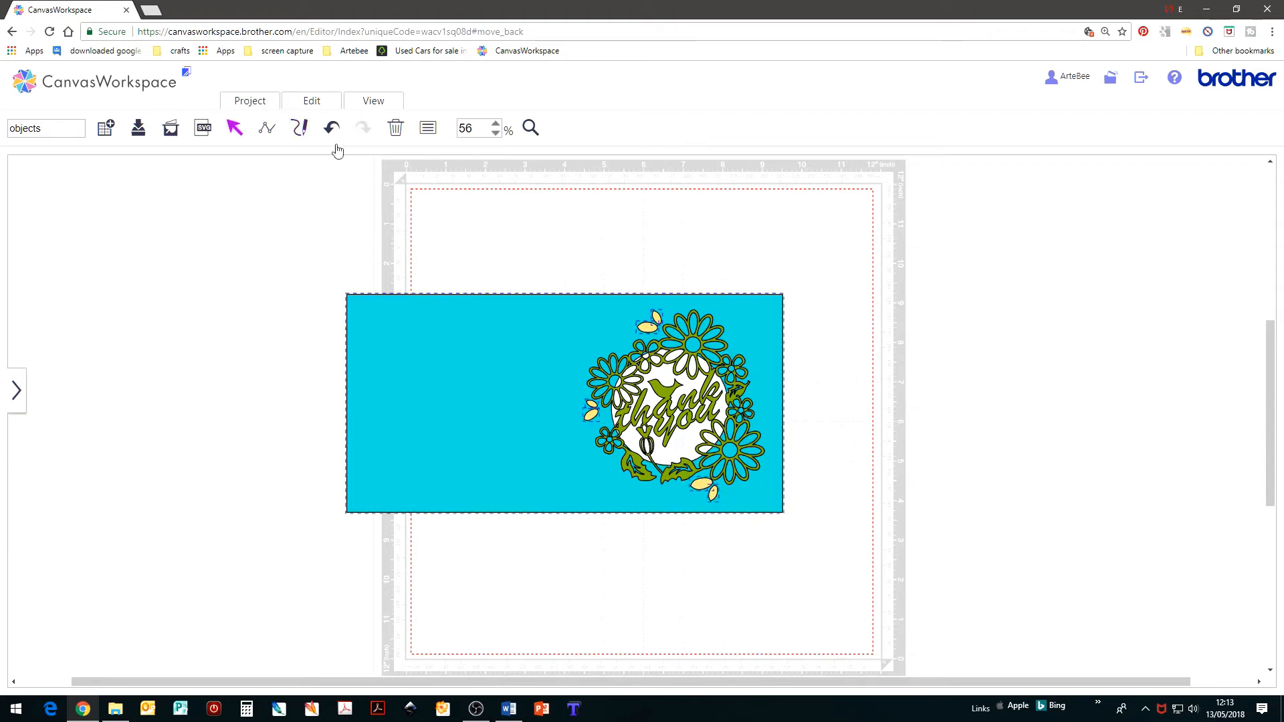
{"action": "left_click", "coordinate": [314, 103]}
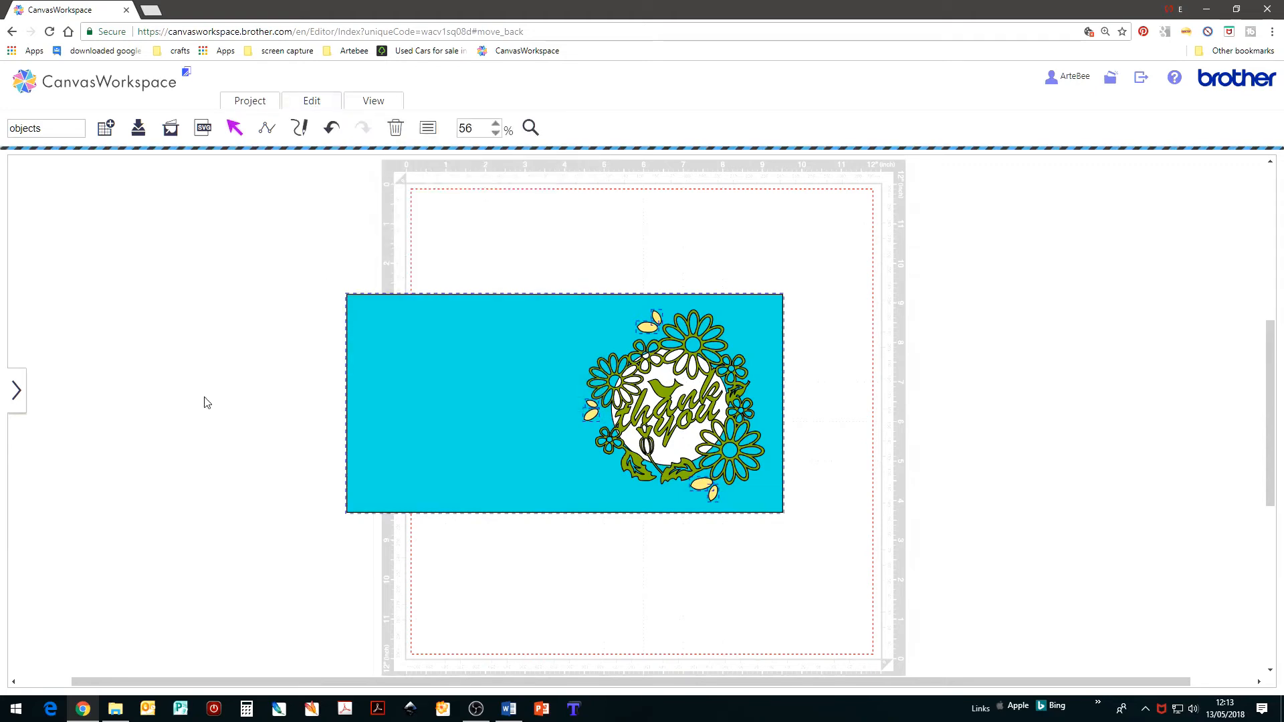
Try to divide the cyan card and the green floral design where they overlap
{"action": "left_click", "coordinate": [752, 333]}
{"action": "right_click", "coordinate": [826, 345]}
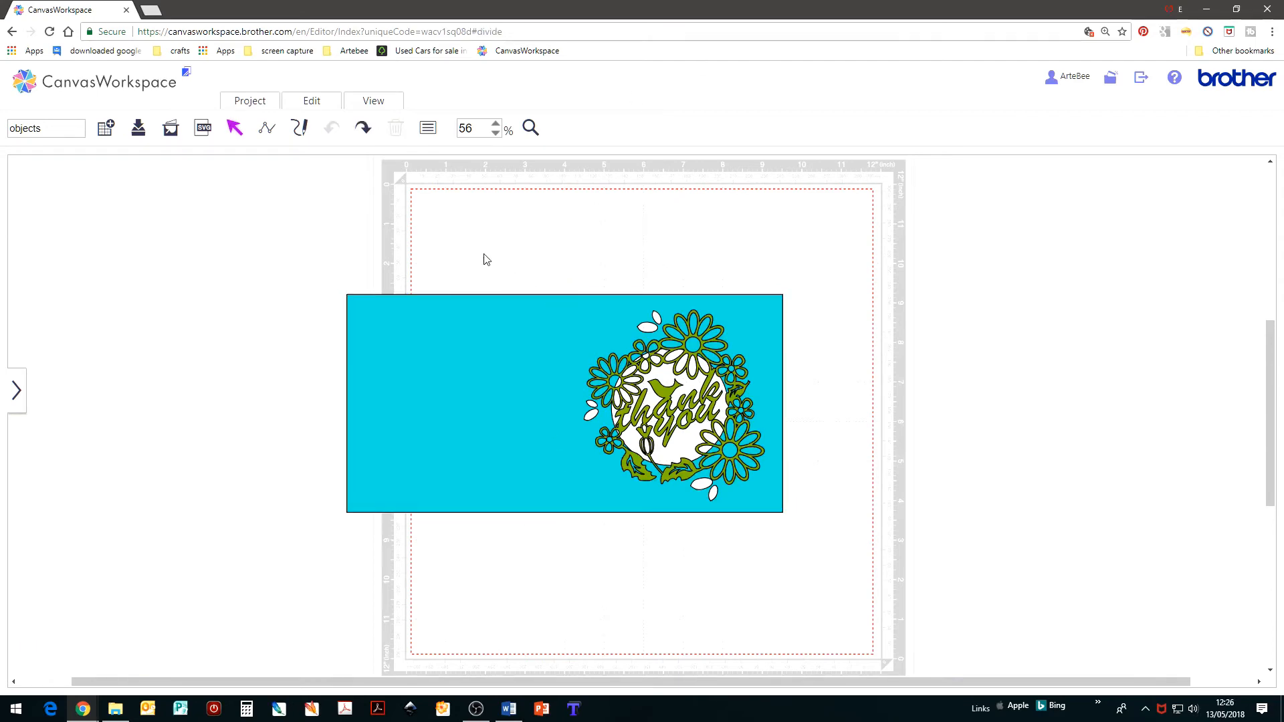
{"action": "left_click_drag", "start_coordinate": [490, 244], "coordinate": [641, 325]}
{"action": "left_click_drag", "start_coordinate": [833, 530], "coordinate": [831, 559]}
{"action": "right_click", "coordinate": [822, 369]}
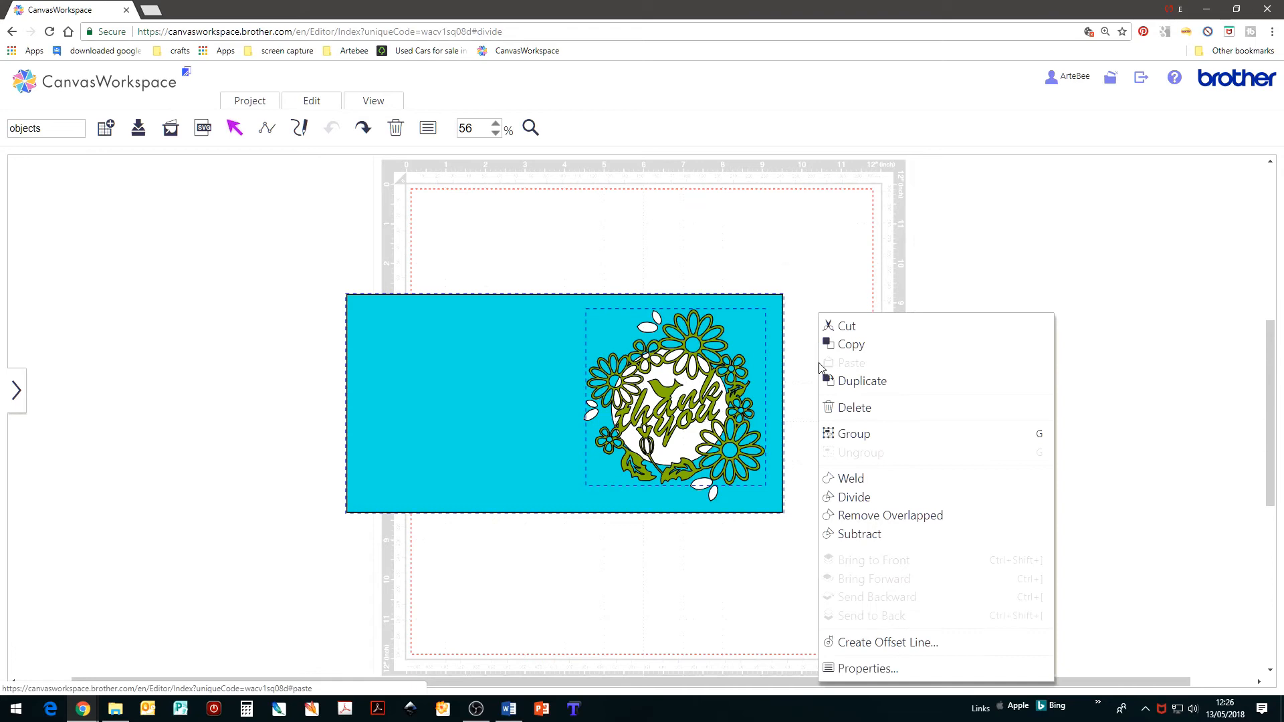
{"action": "left_click", "coordinate": [858, 498]}
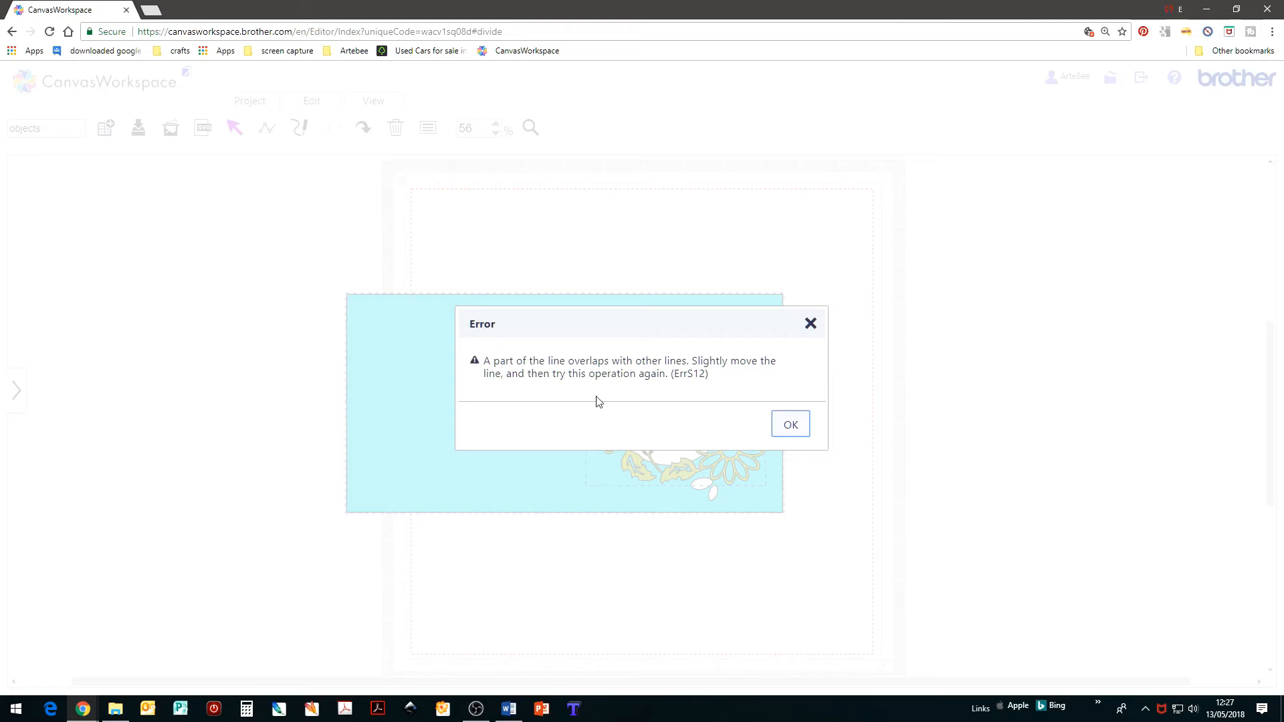
{"action": "left_click", "coordinate": [812, 326]}
Nudge the green floral design a few small steps right and slightly up on the card front
{"action": "left_click", "coordinate": [530, 128]}
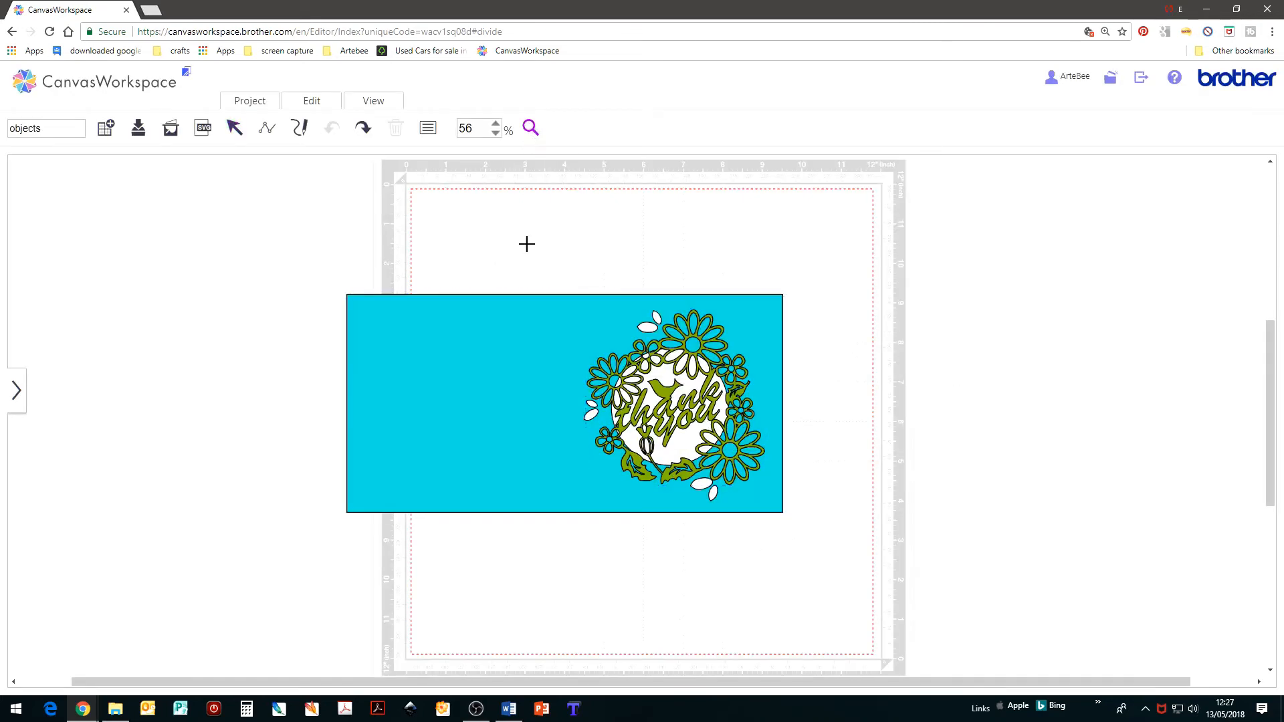
{"action": "left_click_drag", "start_coordinate": [513, 257], "coordinate": [810, 532]}
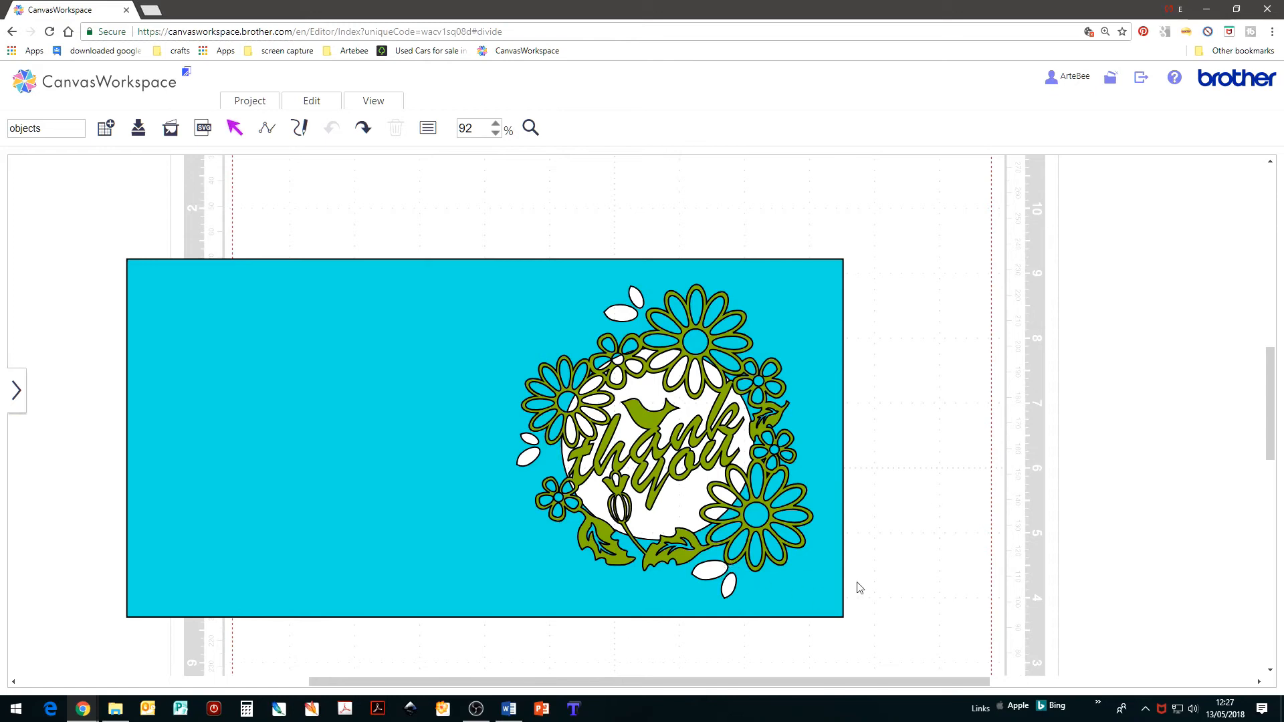
{"action": "left_click", "coordinate": [530, 127]}
{"action": "left_click_drag", "start_coordinate": [864, 654], "coordinate": [628, 453]}
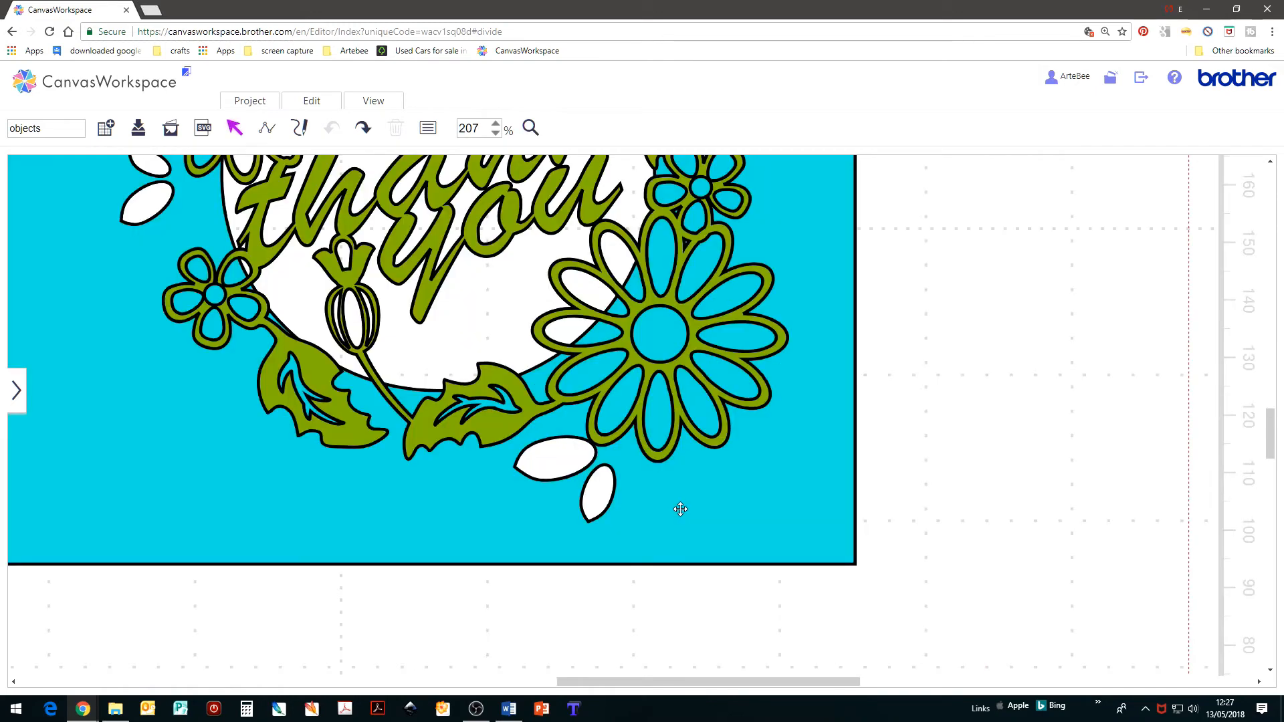
{"action": "left_click", "coordinate": [668, 367]}
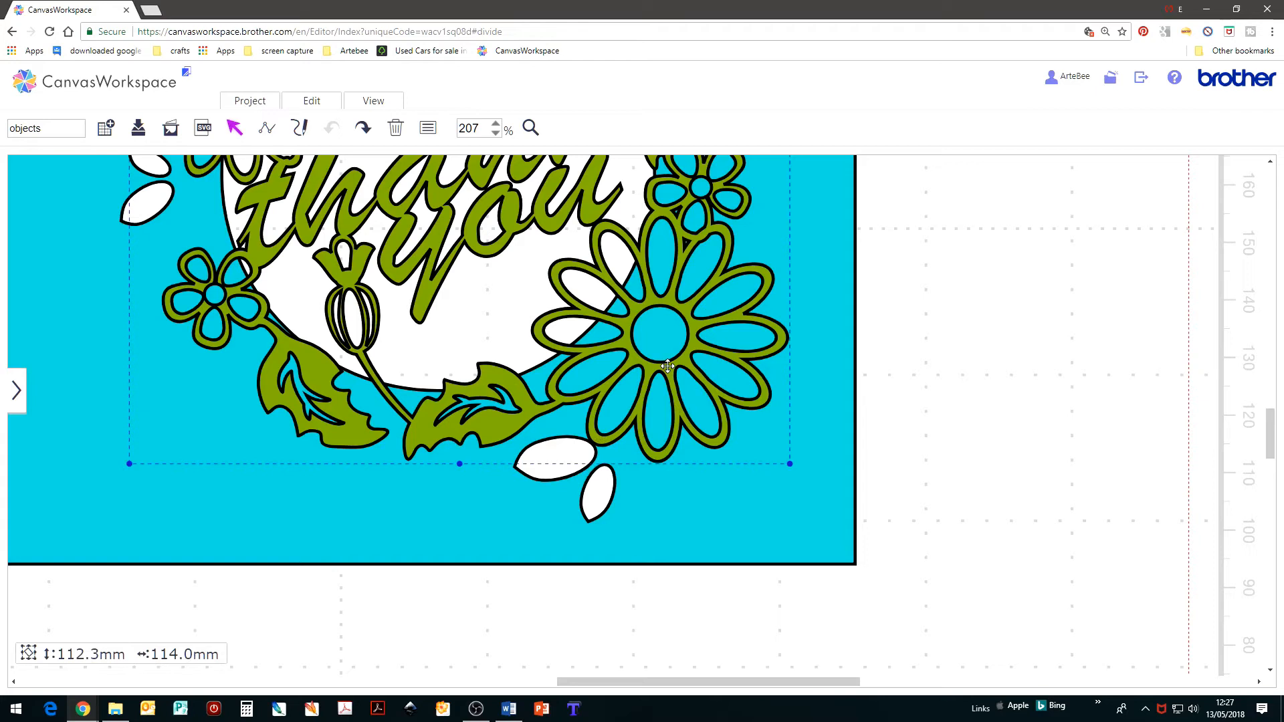
{"action": "key", "text": "Right"}
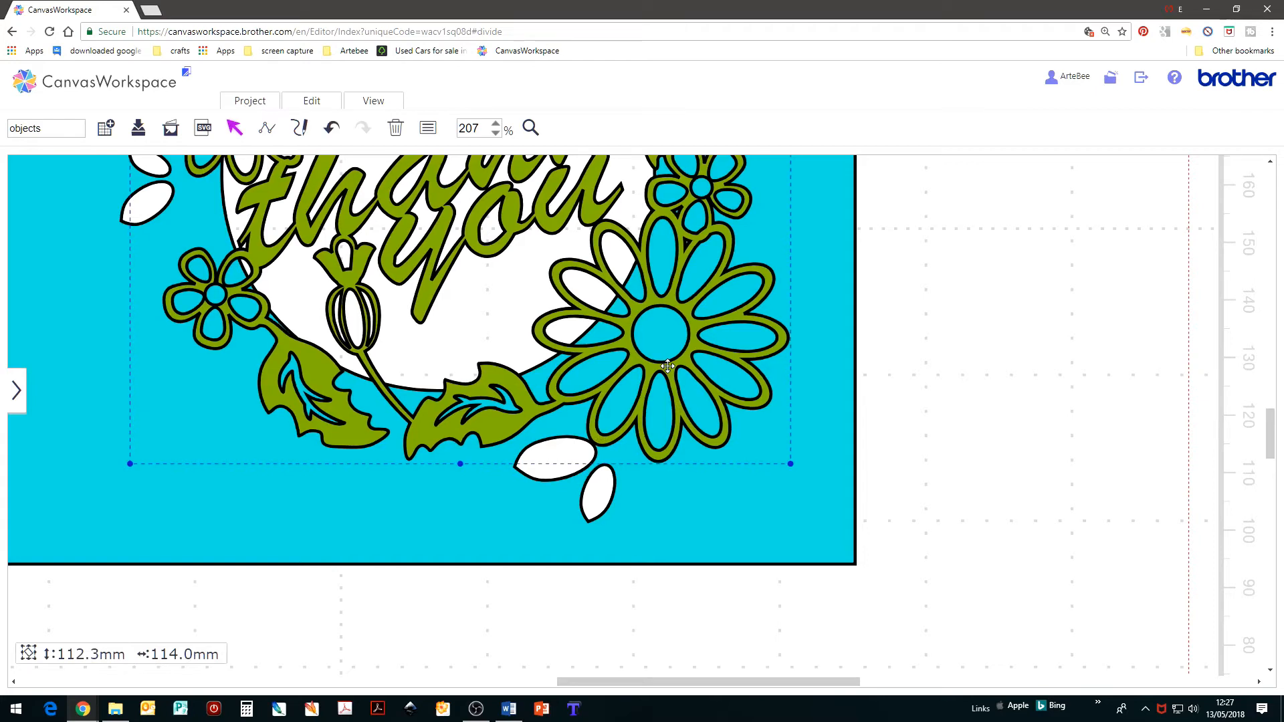
{"action": "key", "text": "Right"}
{"action": "key", "text": "Right"}
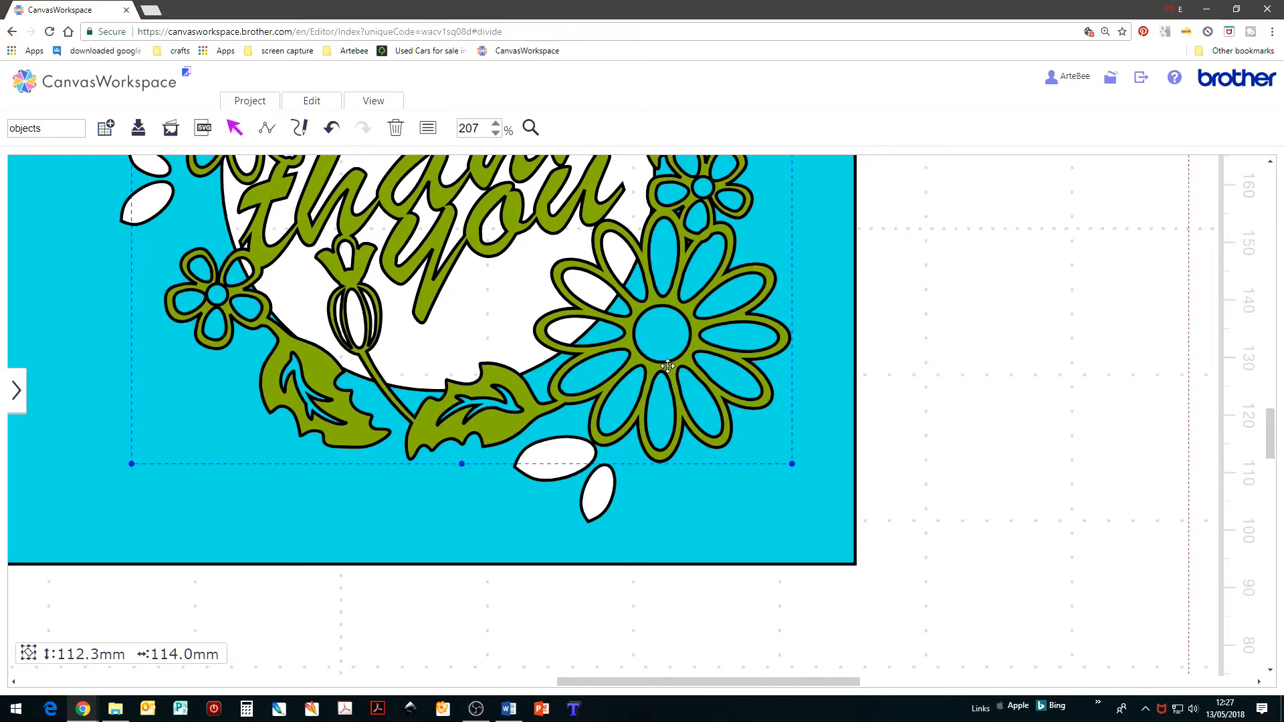
{"action": "key", "text": "Right"}
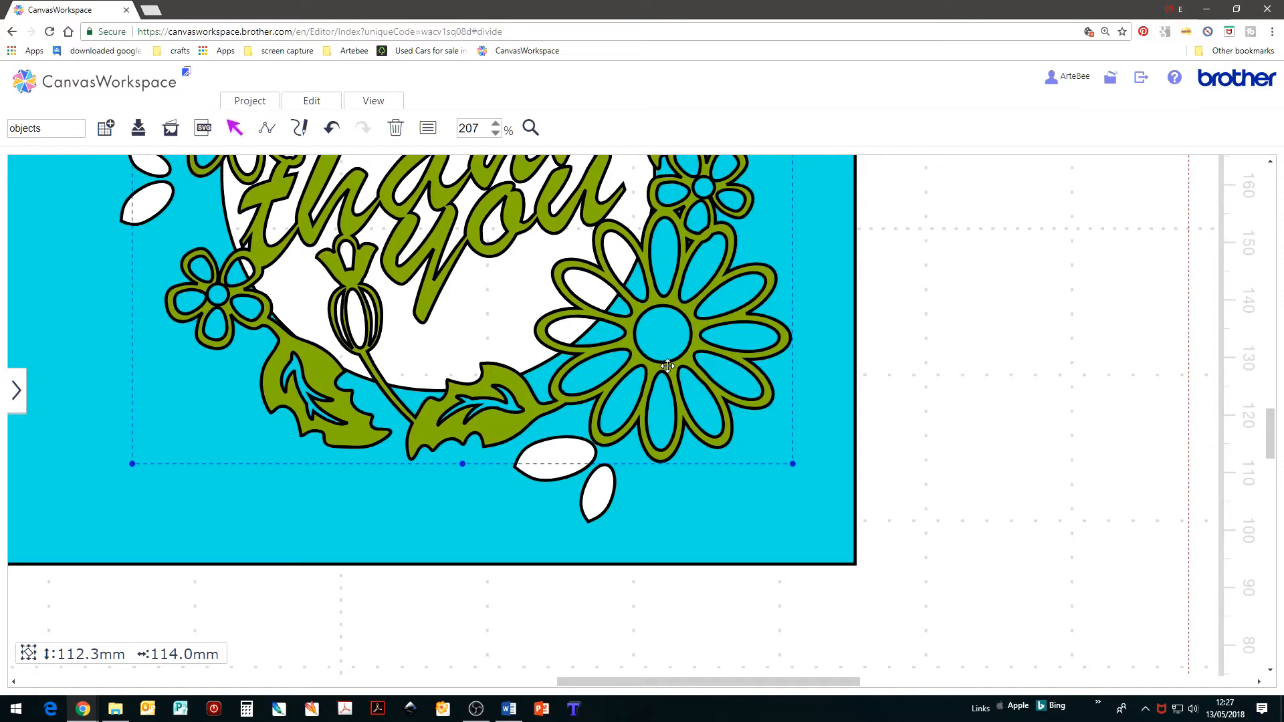
{"action": "key", "text": "Right"}
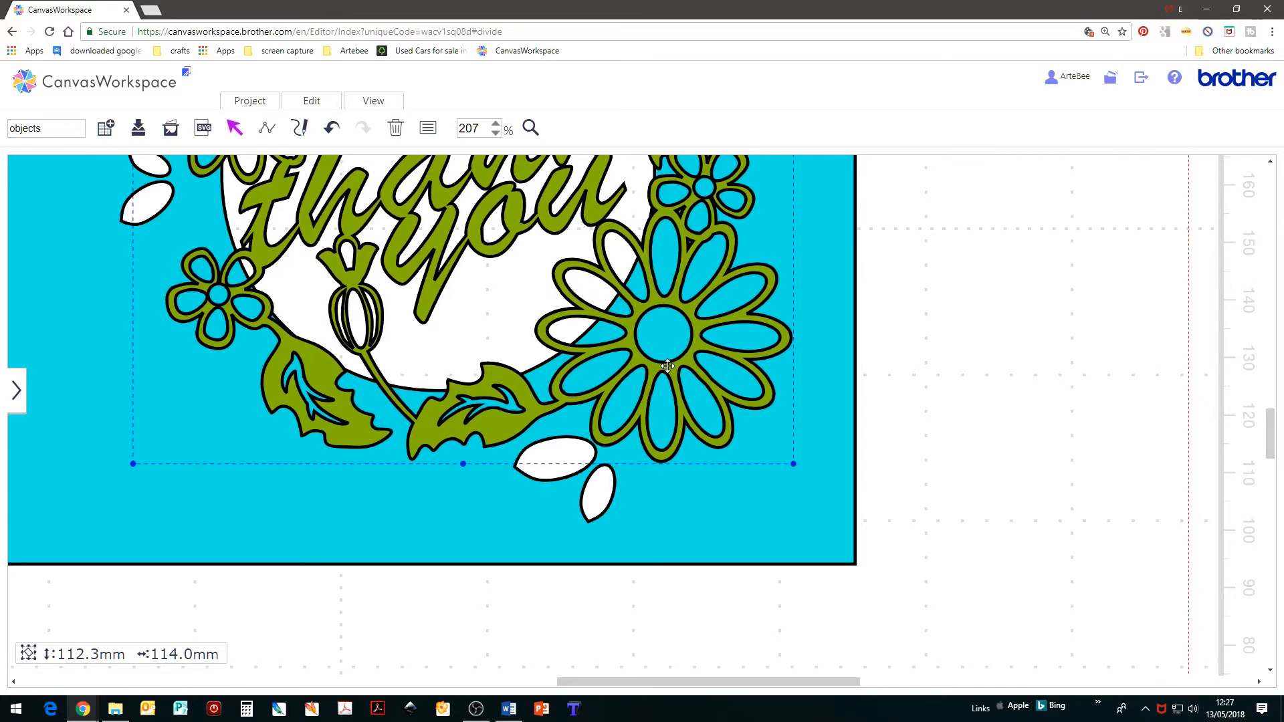
{"action": "key", "text": "Up"}
{"action": "key", "text": "Up"}
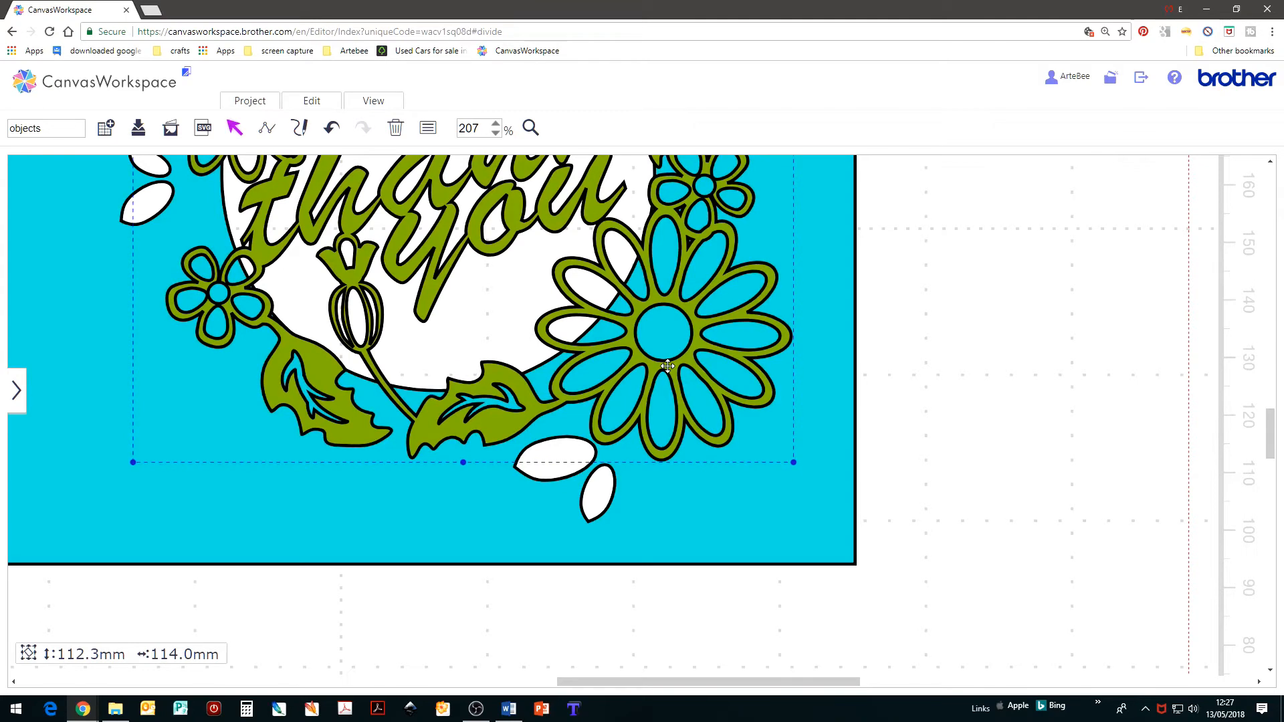
Divide the card and the nudged floral design together into separate pieces along their overlapping lines
{"action": "left_click", "coordinate": [373, 101]}
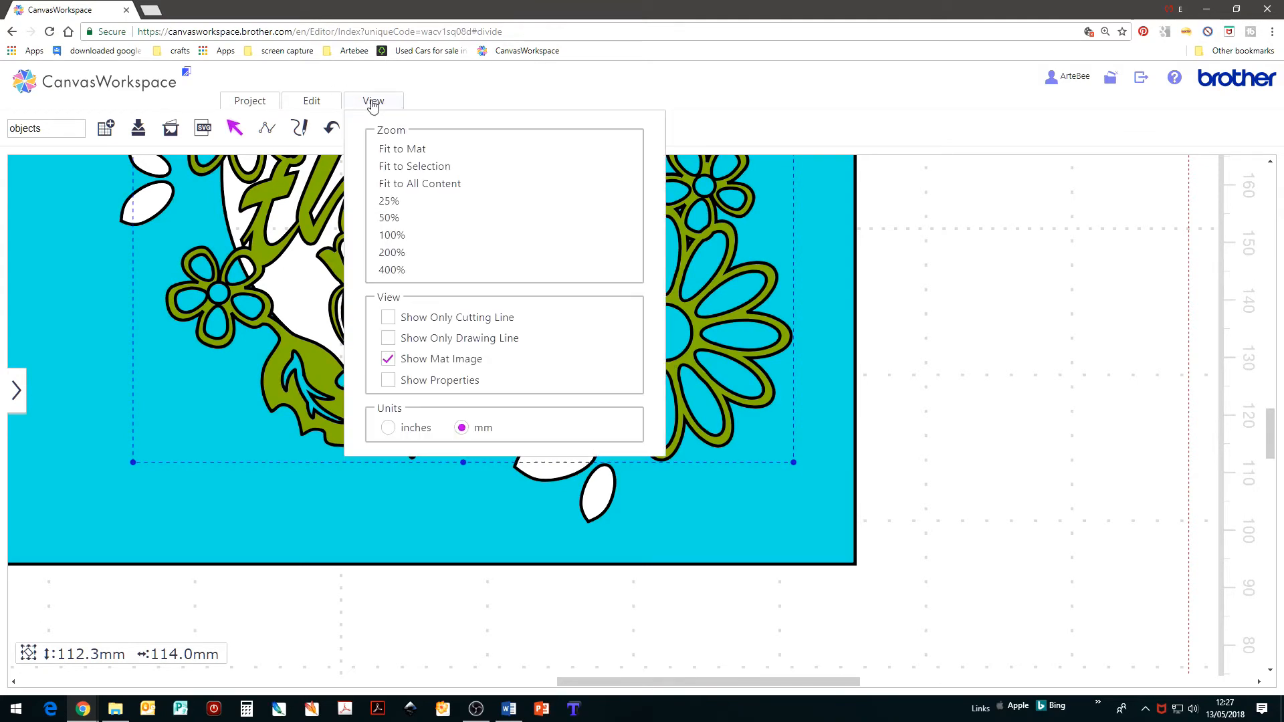
{"action": "left_click", "coordinate": [421, 155]}
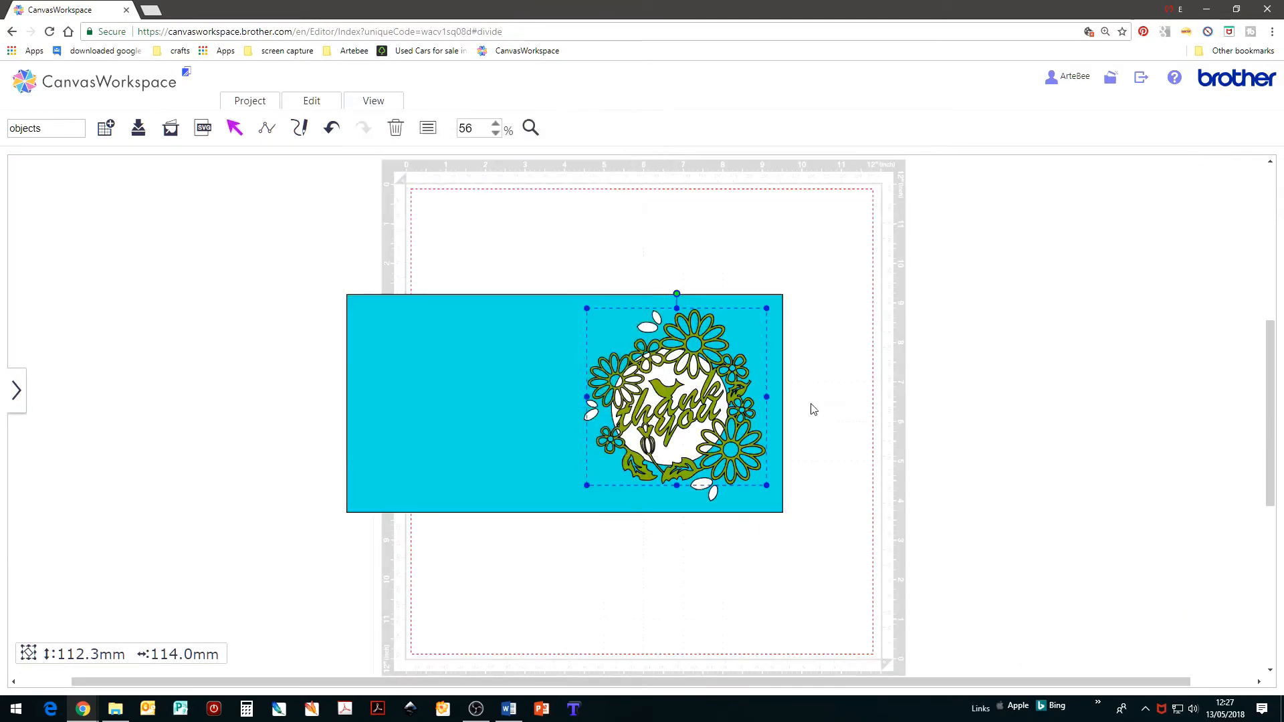
{"action": "left_click", "coordinate": [812, 409]}
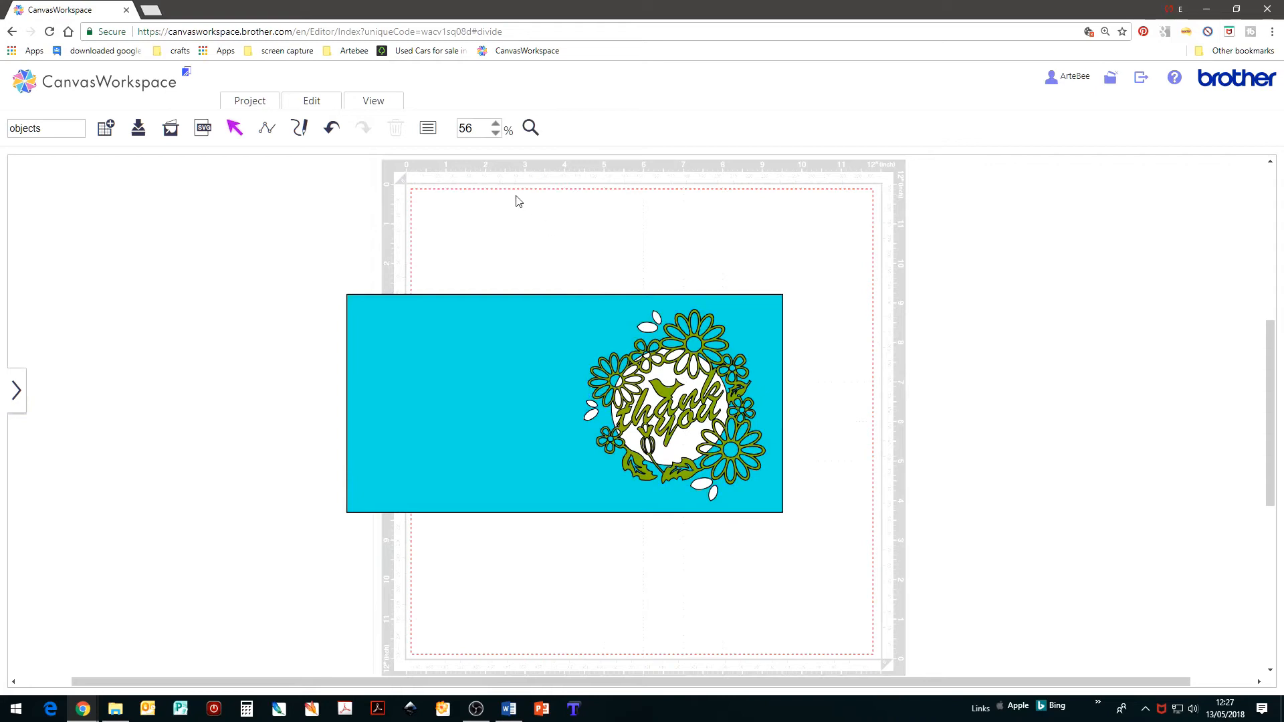
{"action": "left_click_drag", "start_coordinate": [500, 246], "coordinate": [809, 543]}
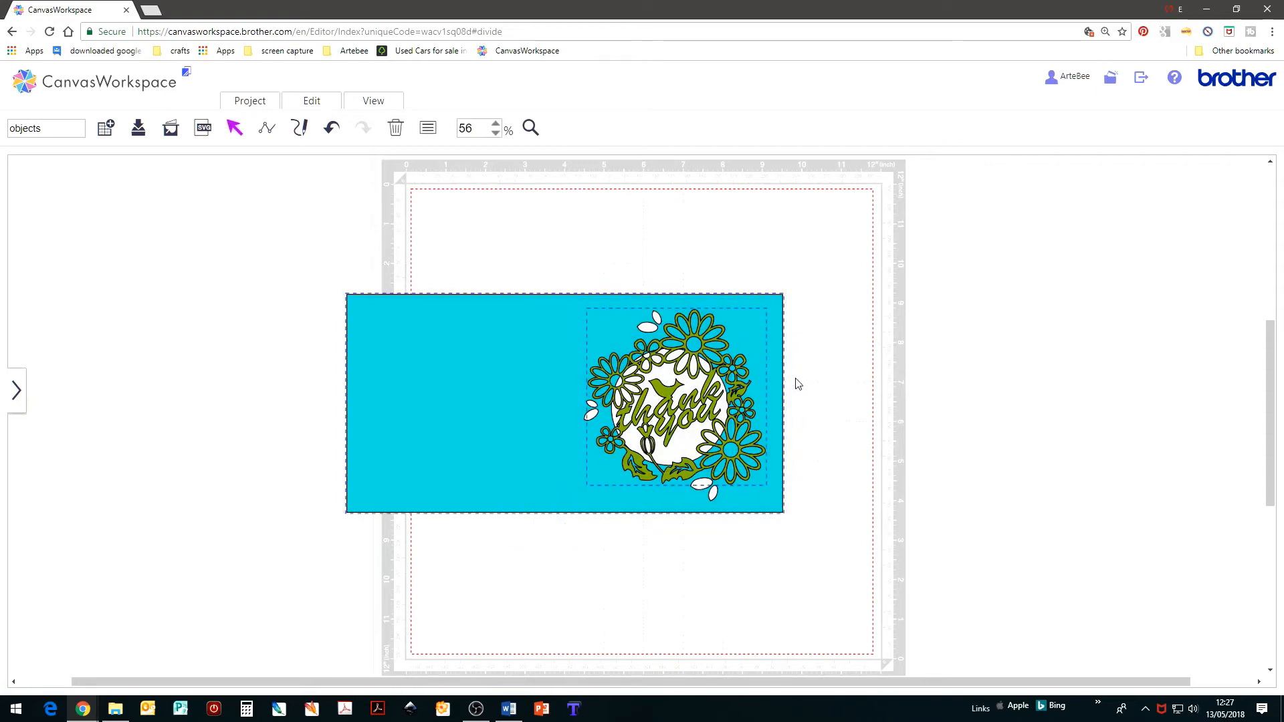
{"action": "right_click", "coordinate": [829, 356]}
{"action": "left_click", "coordinate": [866, 498]}
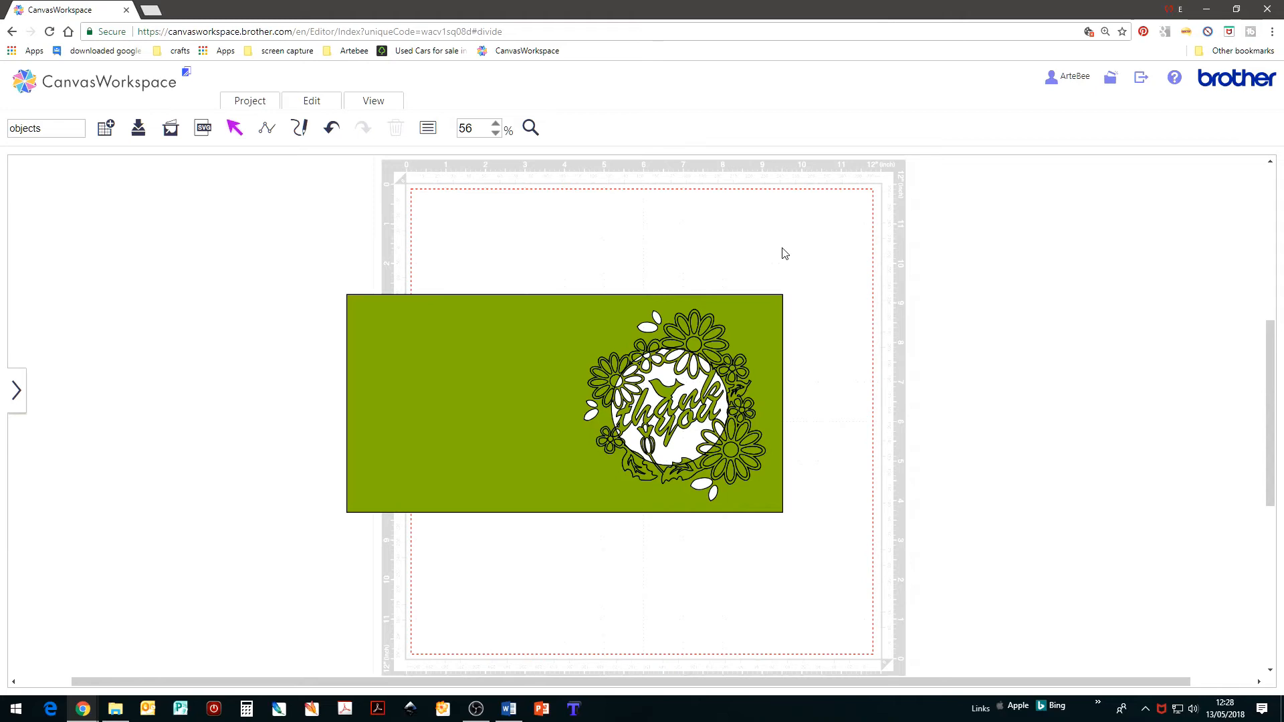
Delete the filled centre circle of the large daisy at the top of the floral design
{"action": "left_click", "coordinate": [530, 127]}
{"action": "left_click_drag", "start_coordinate": [568, 259], "coordinate": [809, 527]}
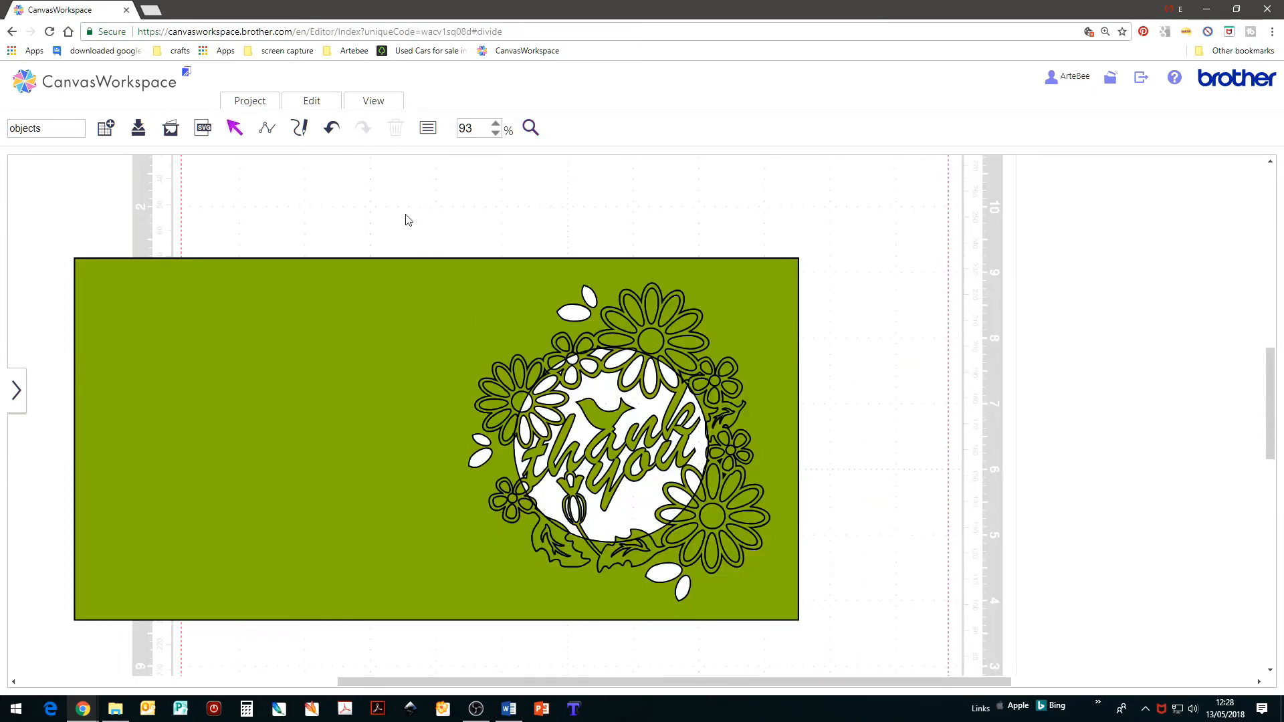
{"action": "left_click_drag", "start_coordinate": [404, 214], "coordinate": [819, 644]}
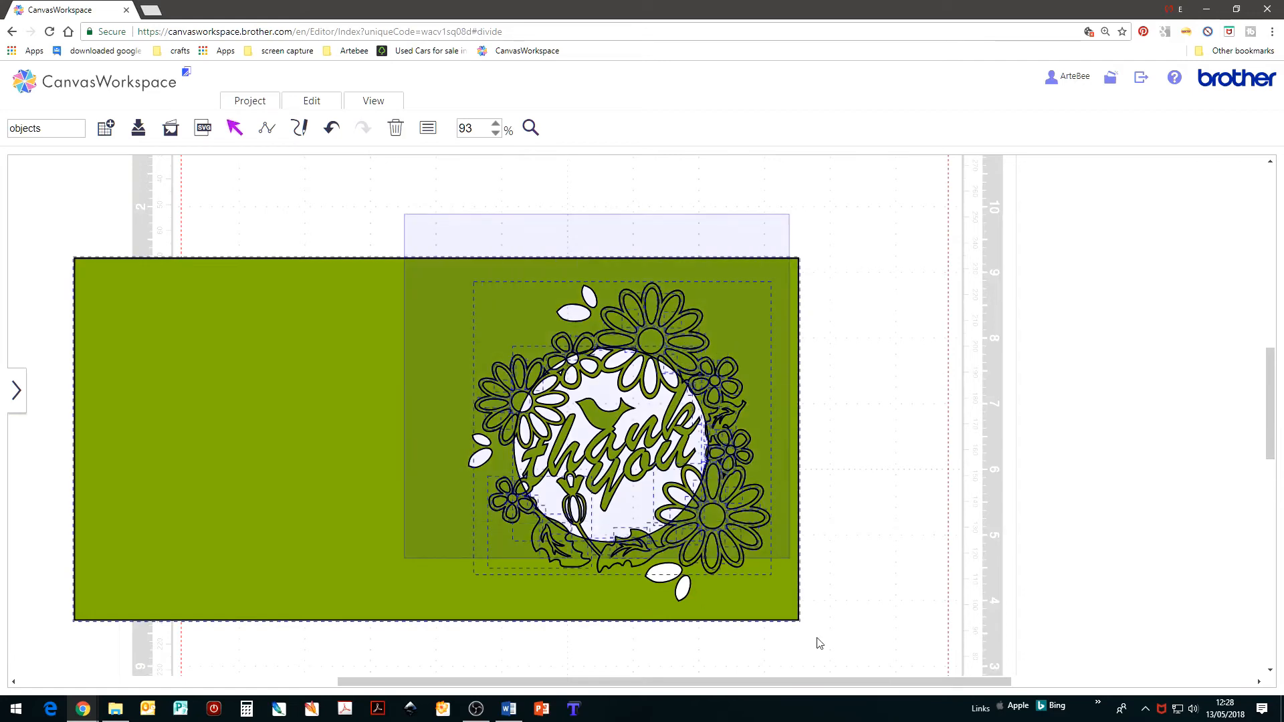
{"action": "left_click", "coordinate": [843, 328]}
{"action": "left_click", "coordinate": [528, 129]}
{"action": "left_click_drag", "start_coordinate": [524, 265], "coordinate": [810, 457]}
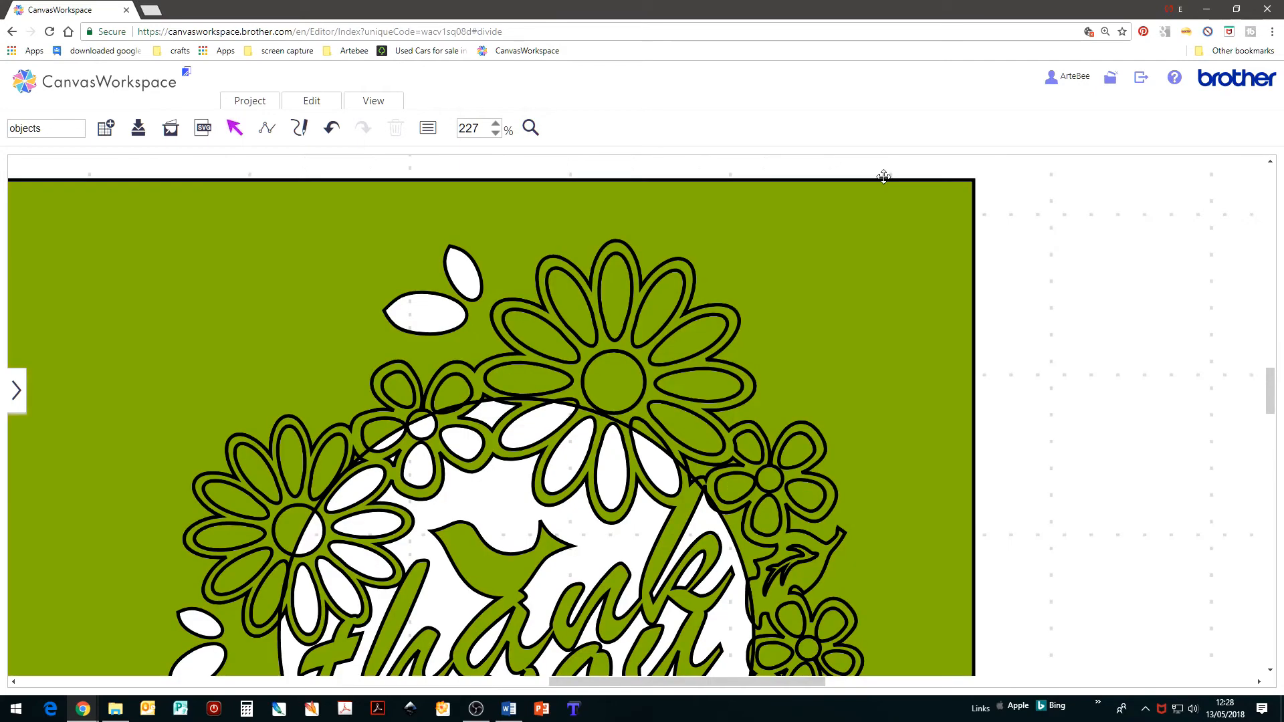
{"action": "left_click", "coordinate": [612, 378]}
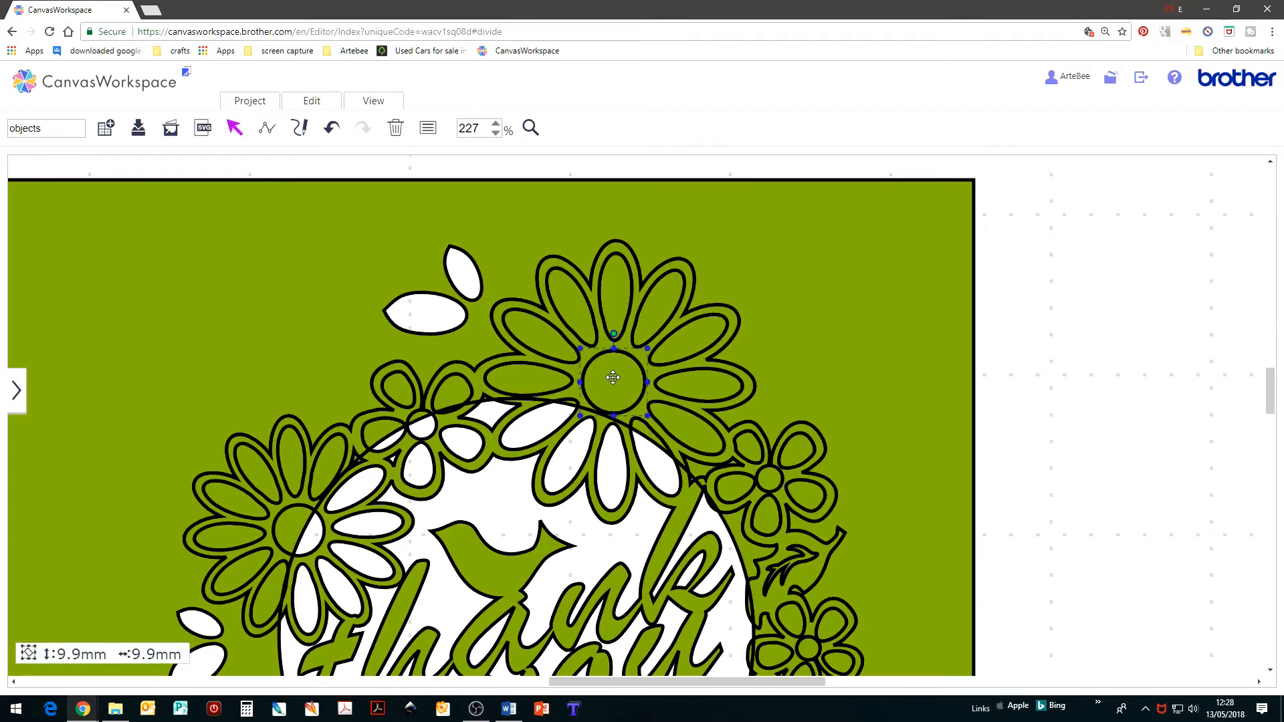
{"action": "key", "text": "Delete"}
Delete the filled inner petal pieces of the large top daisy so that all its petals are open
{"action": "left_click", "coordinate": [568, 292]}
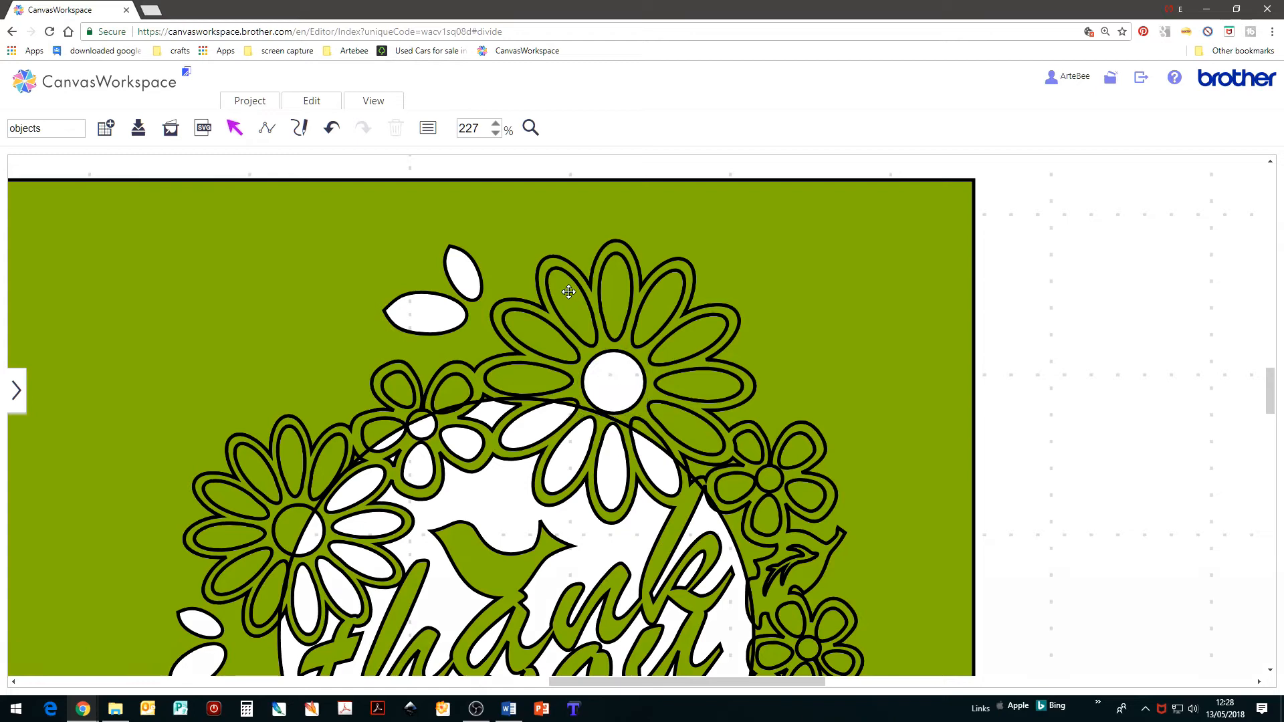
{"action": "left_click", "coordinate": [395, 129]}
{"action": "left_click", "coordinate": [615, 273]}
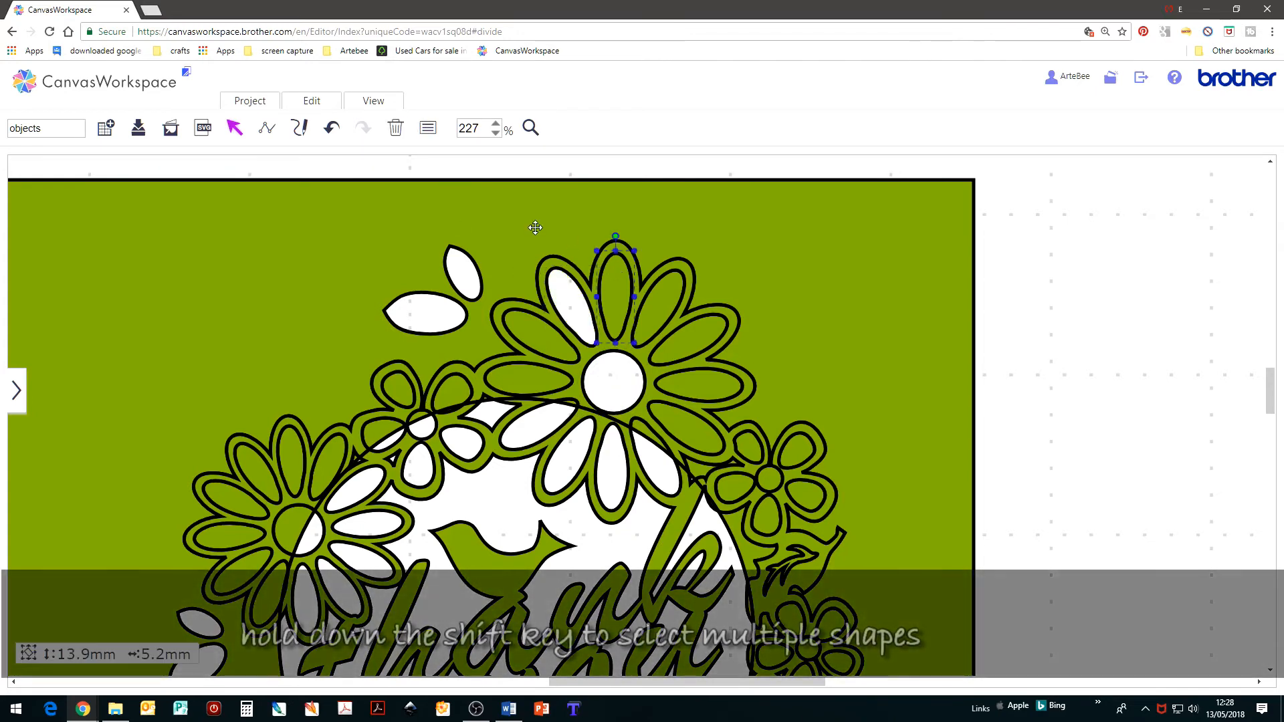
{"action": "left_click", "coordinate": [662, 302]}
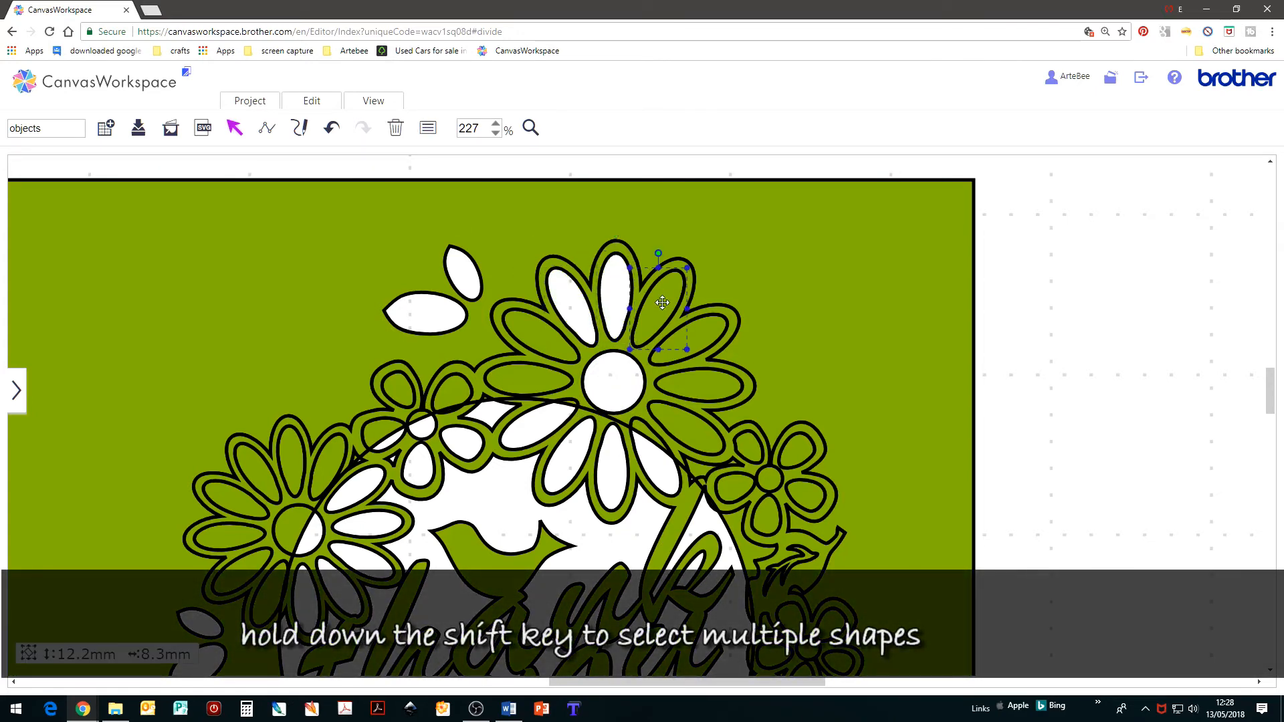
{"action": "left_click", "coordinate": [701, 333], "text": "shift"}
{"action": "left_click", "coordinate": [708, 378], "text": "shift"}
{"action": "left_click", "coordinate": [698, 428], "text": "shift"}
{"action": "left_click", "coordinate": [532, 380], "text": "shift"}
{"action": "left_click", "coordinate": [531, 329], "text": "shift"}
{"action": "left_click", "coordinate": [398, 127]}
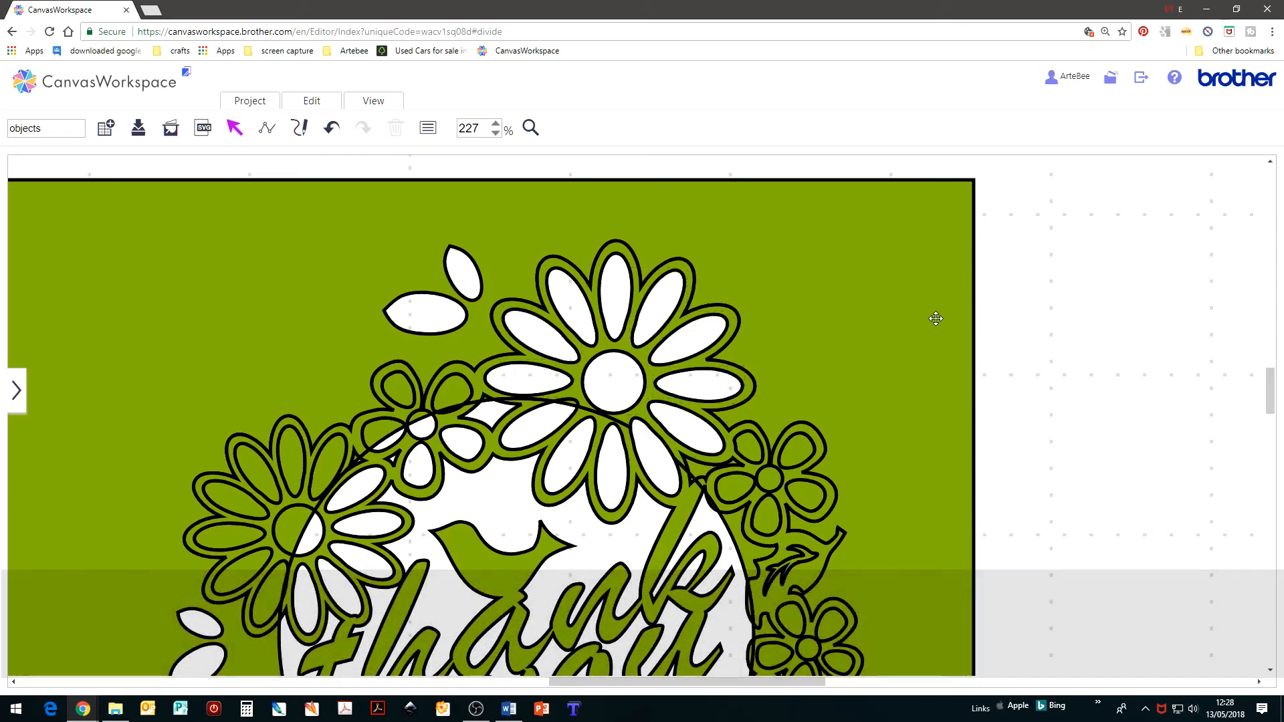
Delete the five inner petal pieces of the small flower just below and right of the large top daisy
{"action": "left_click", "coordinate": [748, 444]}
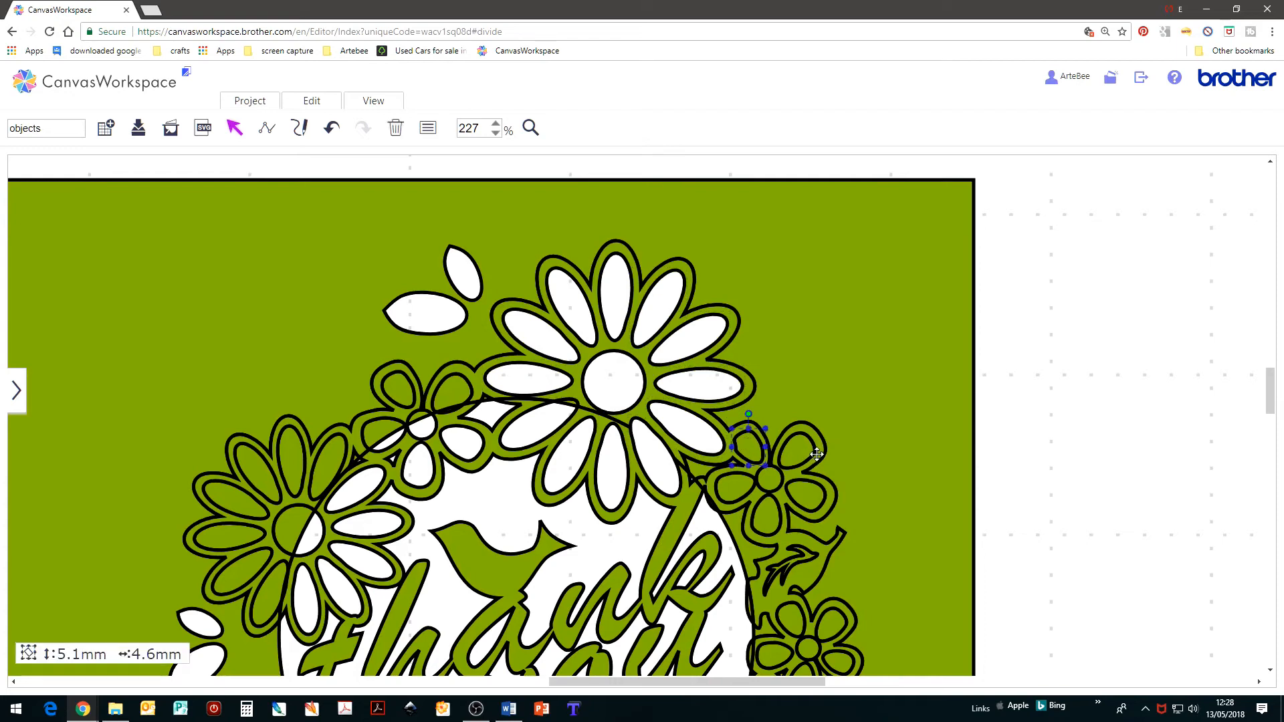
{"action": "left_click", "coordinate": [797, 446], "text": "shift"}
{"action": "left_click", "coordinate": [734, 486], "text": "shift"}
{"action": "left_click", "coordinate": [768, 519], "text": "shift"}
{"action": "left_click", "coordinate": [805, 494], "text": "shift"}
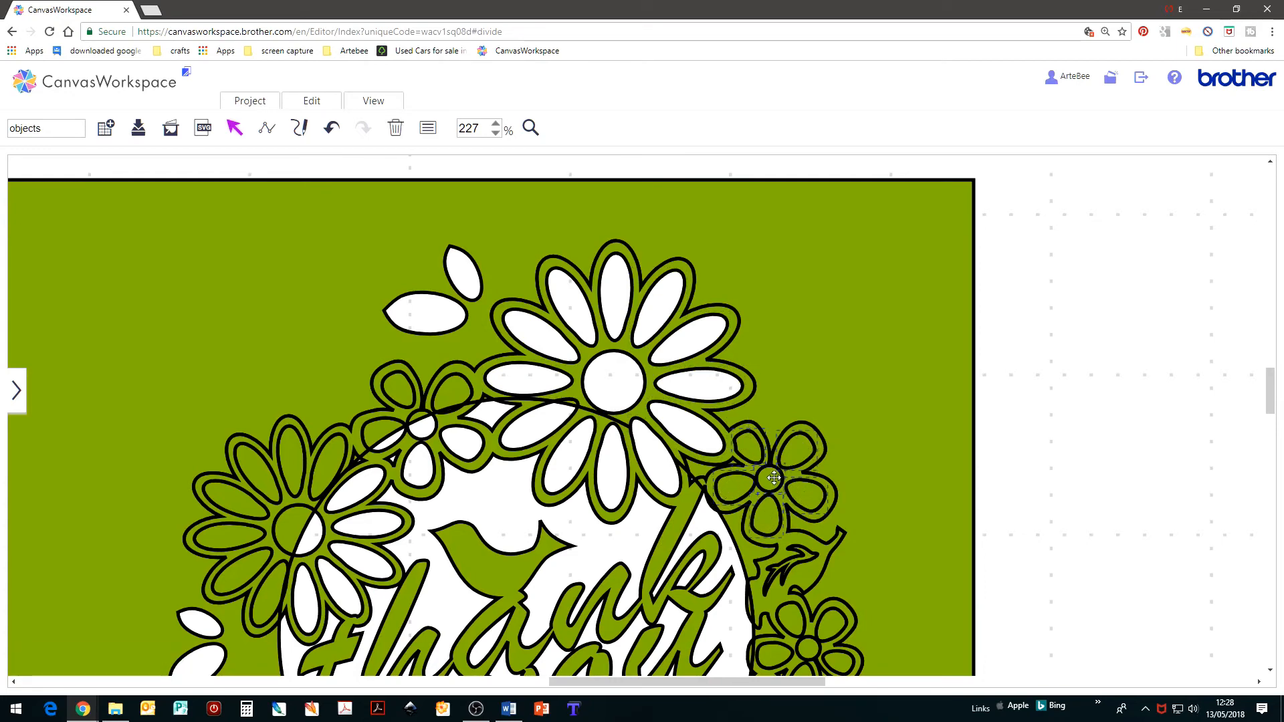
{"action": "left_click", "coordinate": [395, 129]}
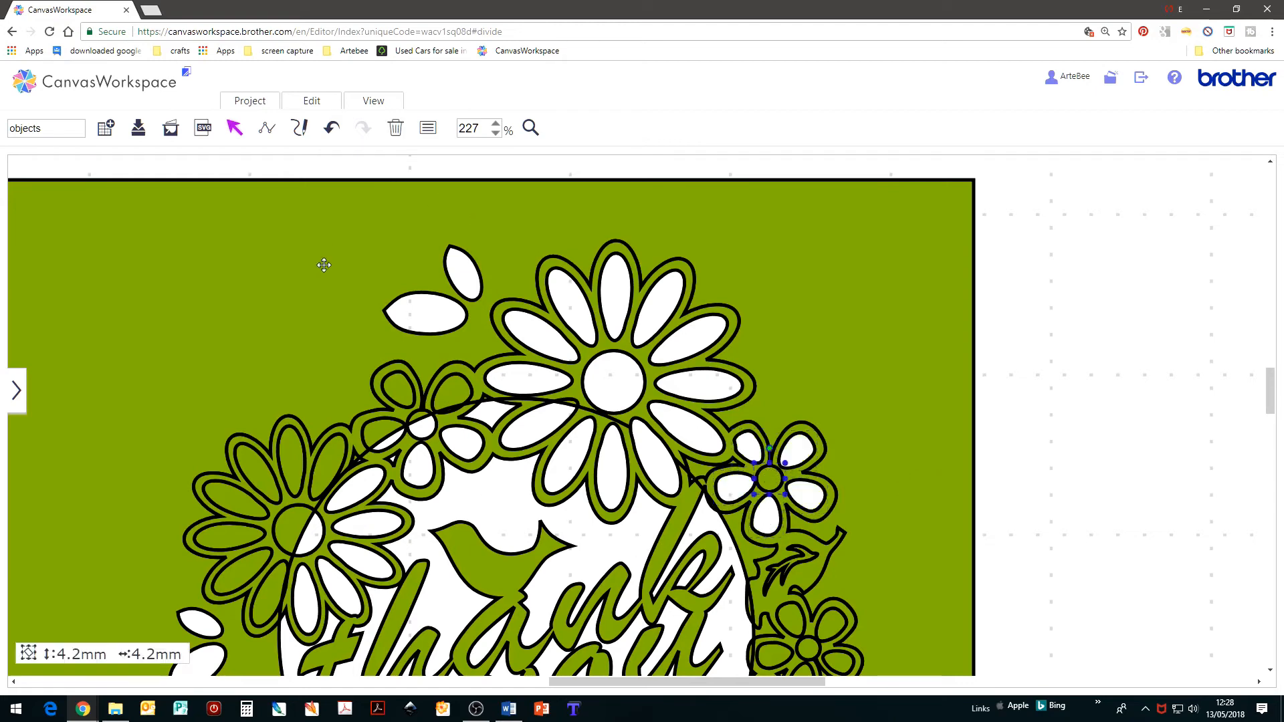
Delete the filled centre of the small flower right of the top daisy and the filled pieces of the small flower left of it
{"action": "left_click", "coordinate": [395, 129]}
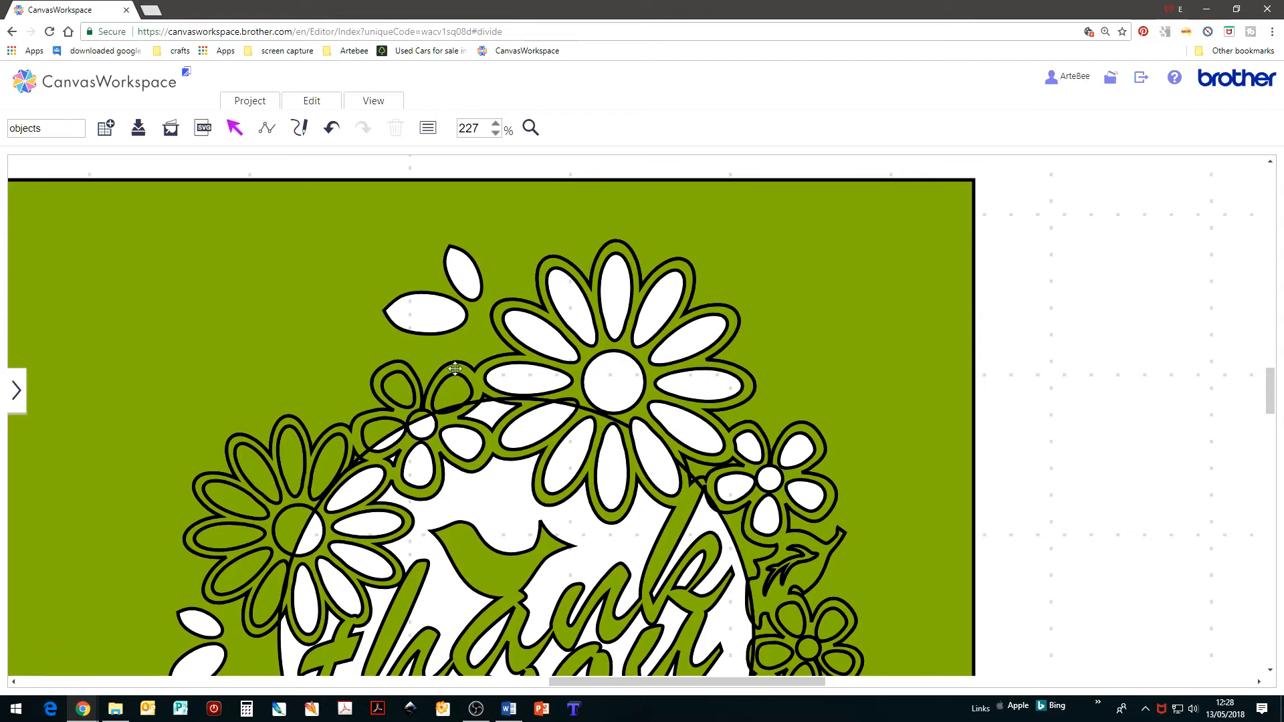
{"action": "left_click", "coordinate": [419, 421]}
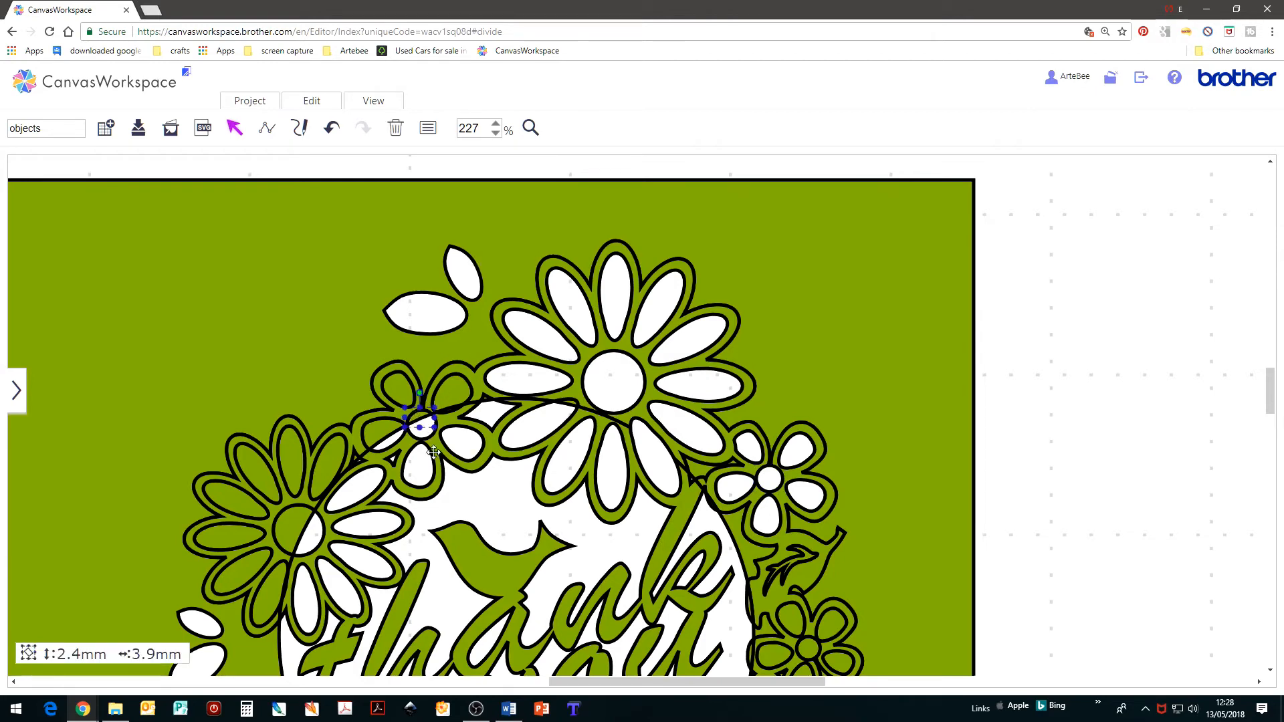
{"action": "left_click", "coordinate": [454, 389], "text": "shift"}
{"action": "left_click", "coordinate": [396, 383], "text": "shift"}
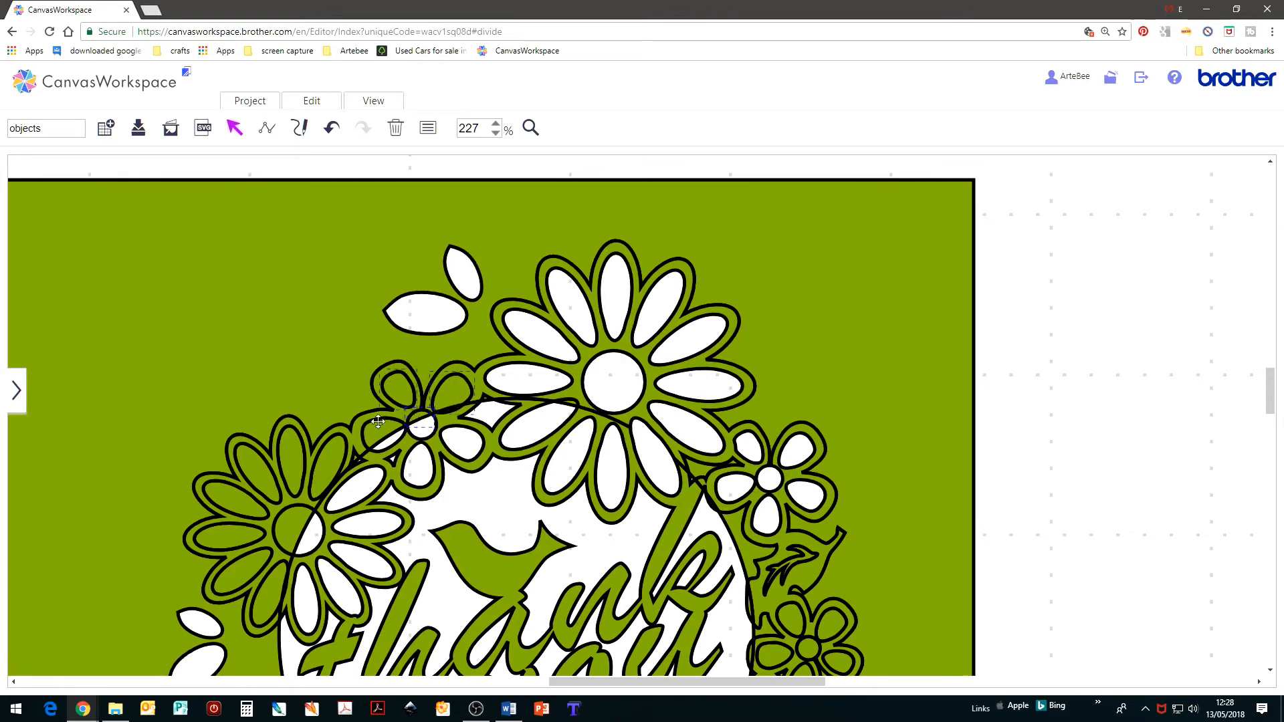
{"action": "left_click", "coordinate": [395, 128]}
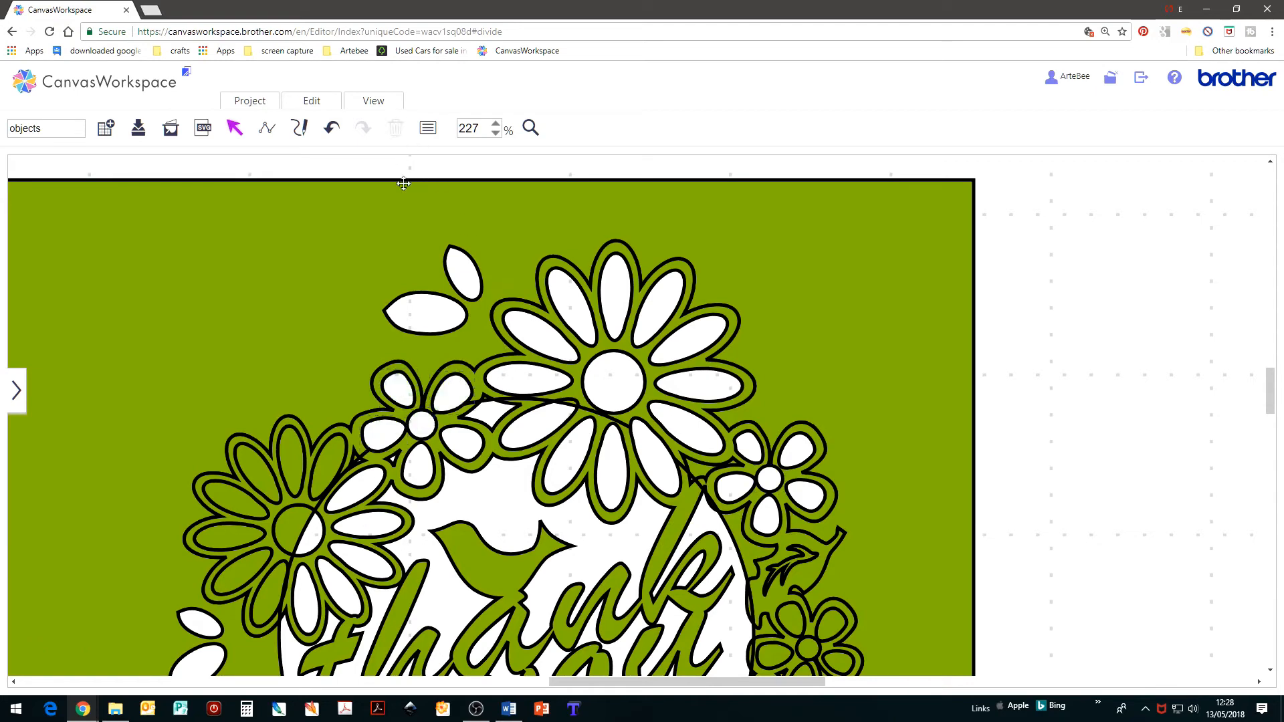
Delete the filled centre and petal pieces of the left daisy and the slivers on both sides of the neighbouring small flower
{"action": "left_click", "coordinate": [484, 400]}
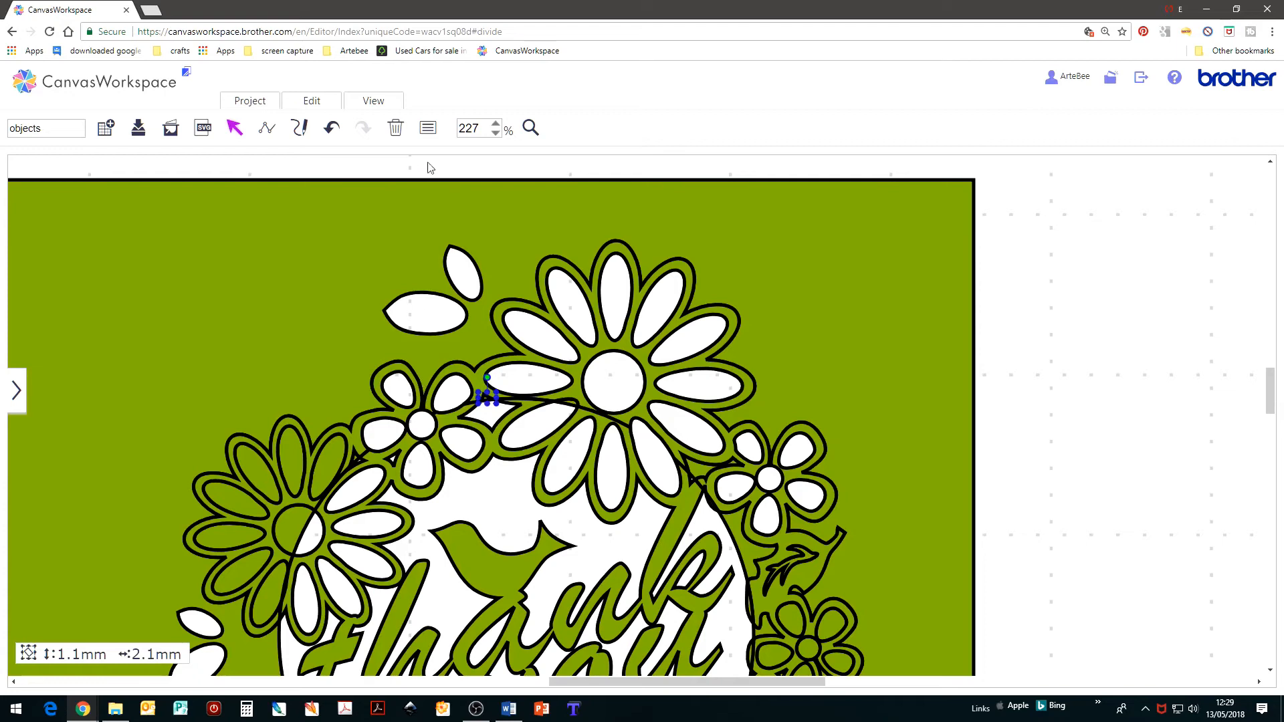
{"action": "left_click", "coordinate": [400, 133]}
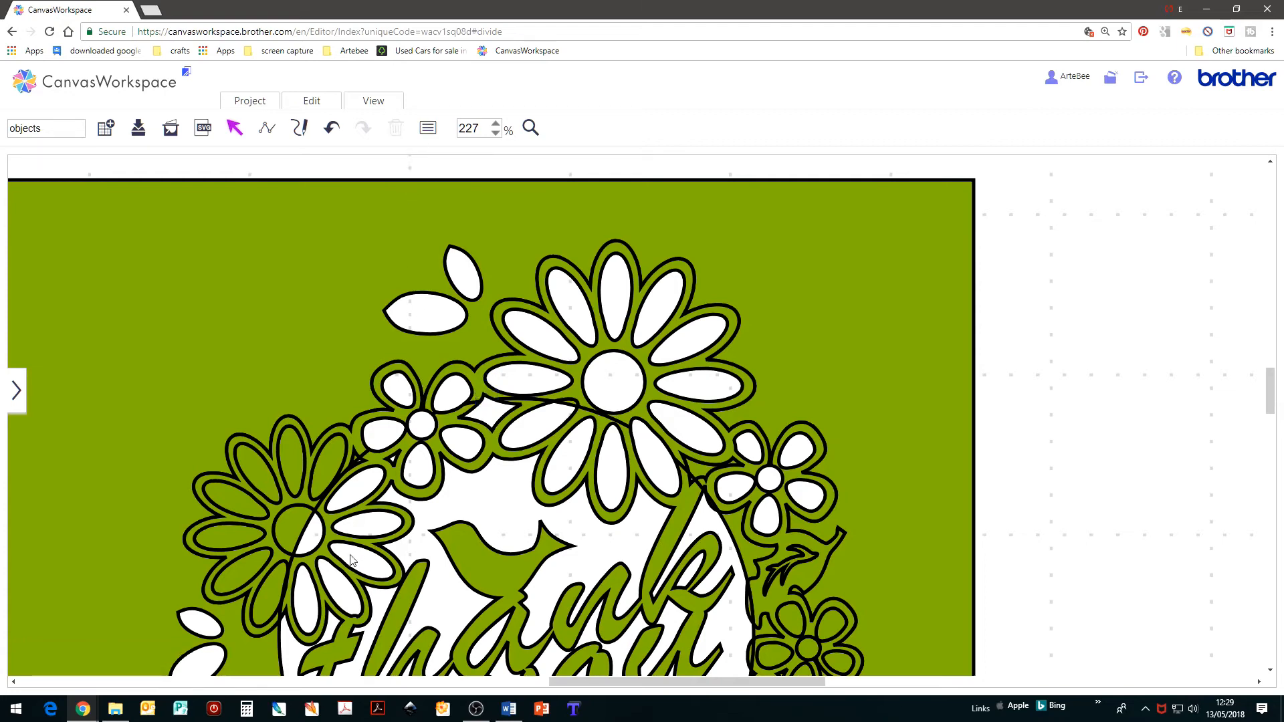
{"action": "left_click", "coordinate": [296, 527]}
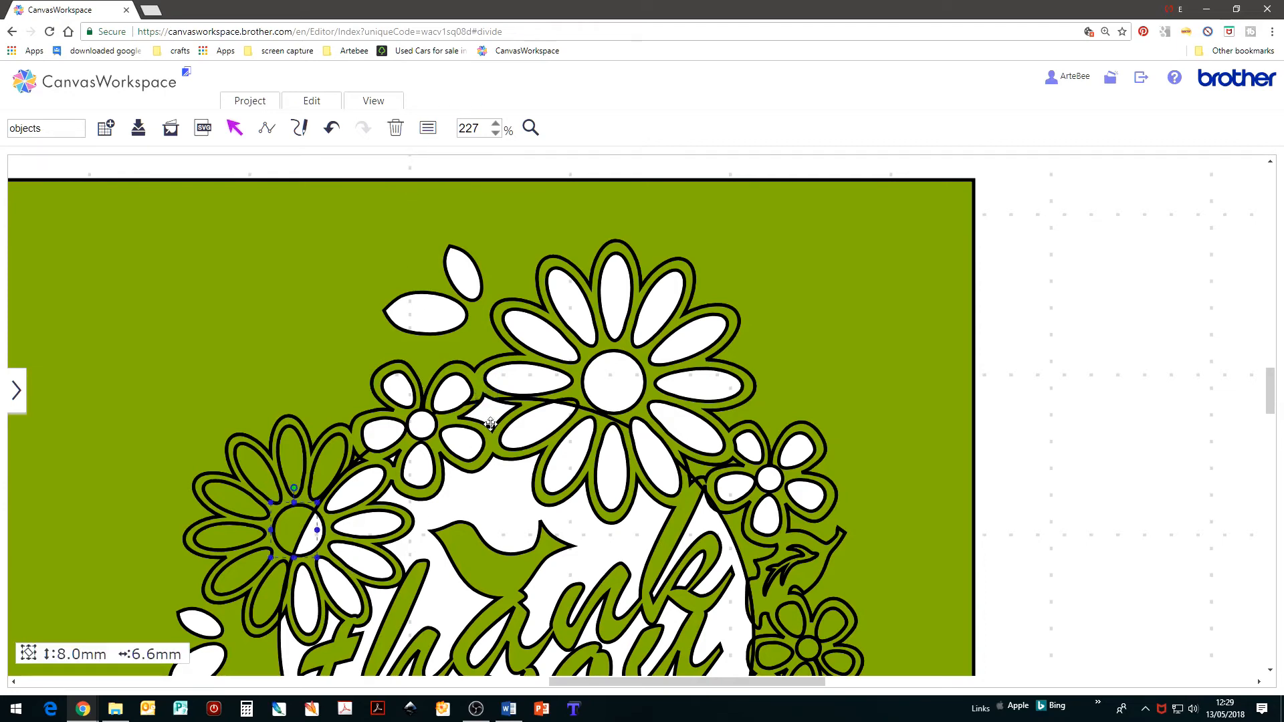
{"action": "left_click", "coordinate": [396, 131]}
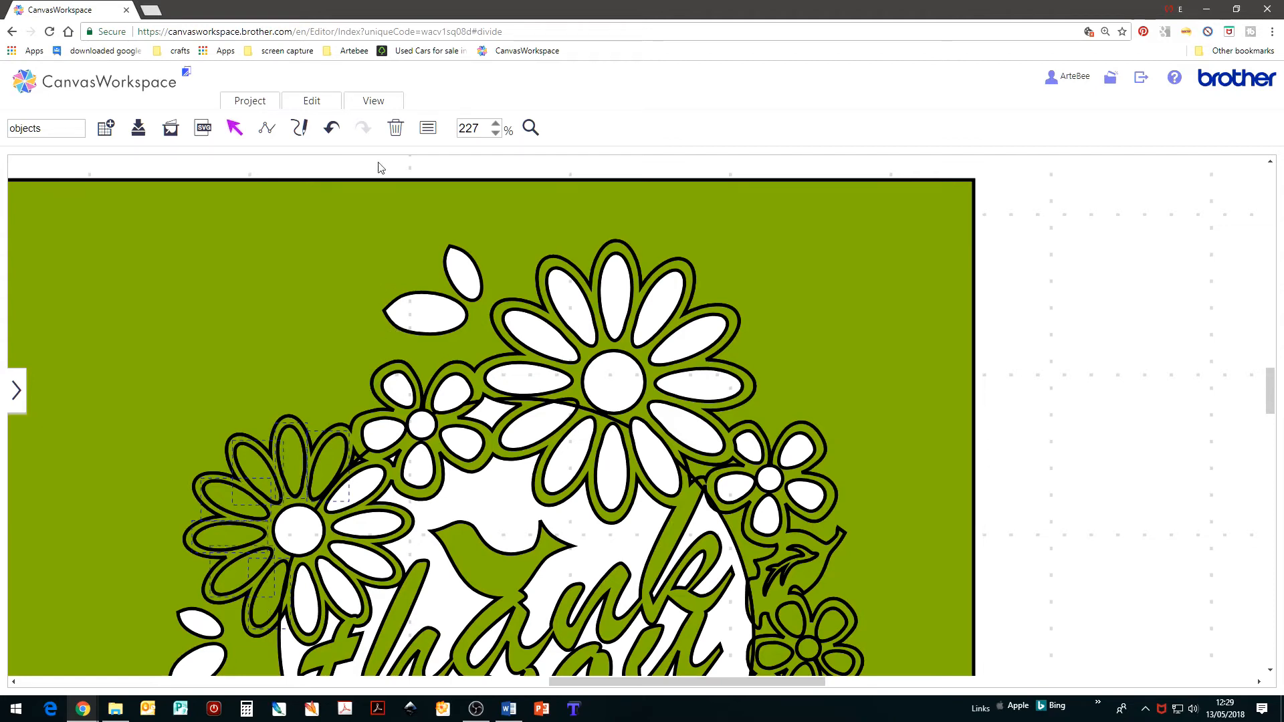
{"action": "left_click", "coordinate": [395, 127]}
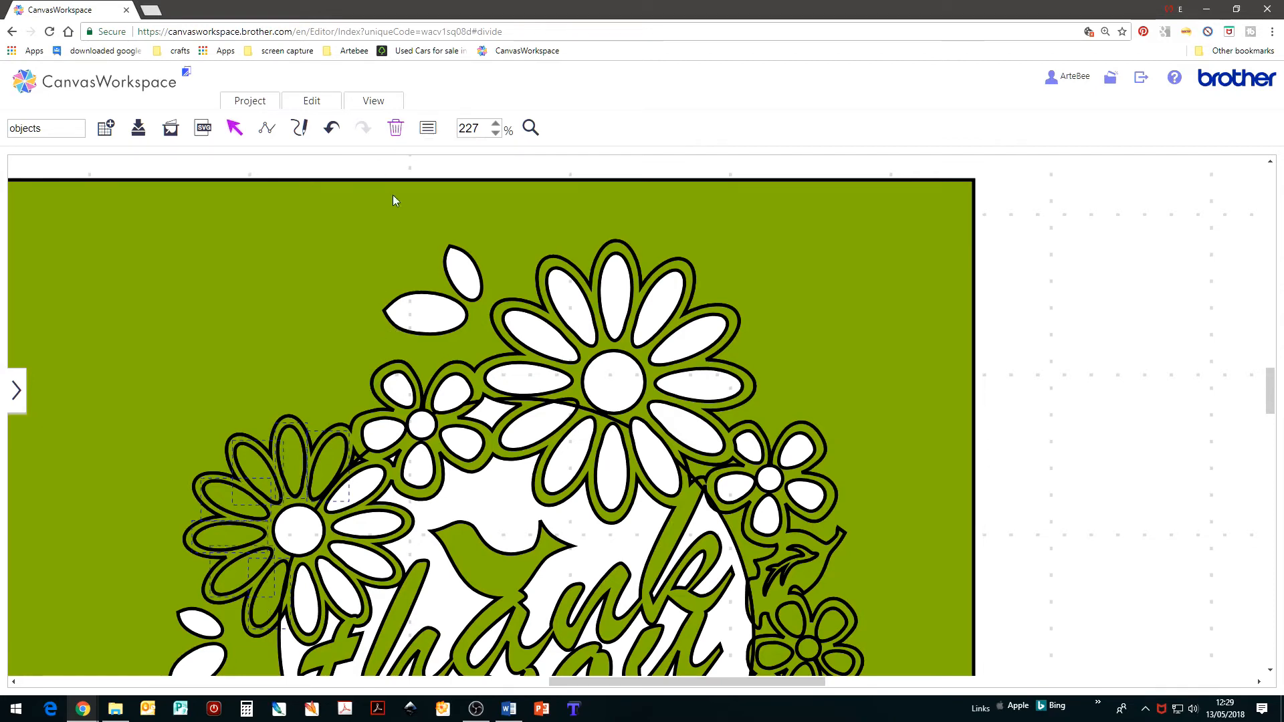
{"action": "left_click", "coordinate": [352, 459]}
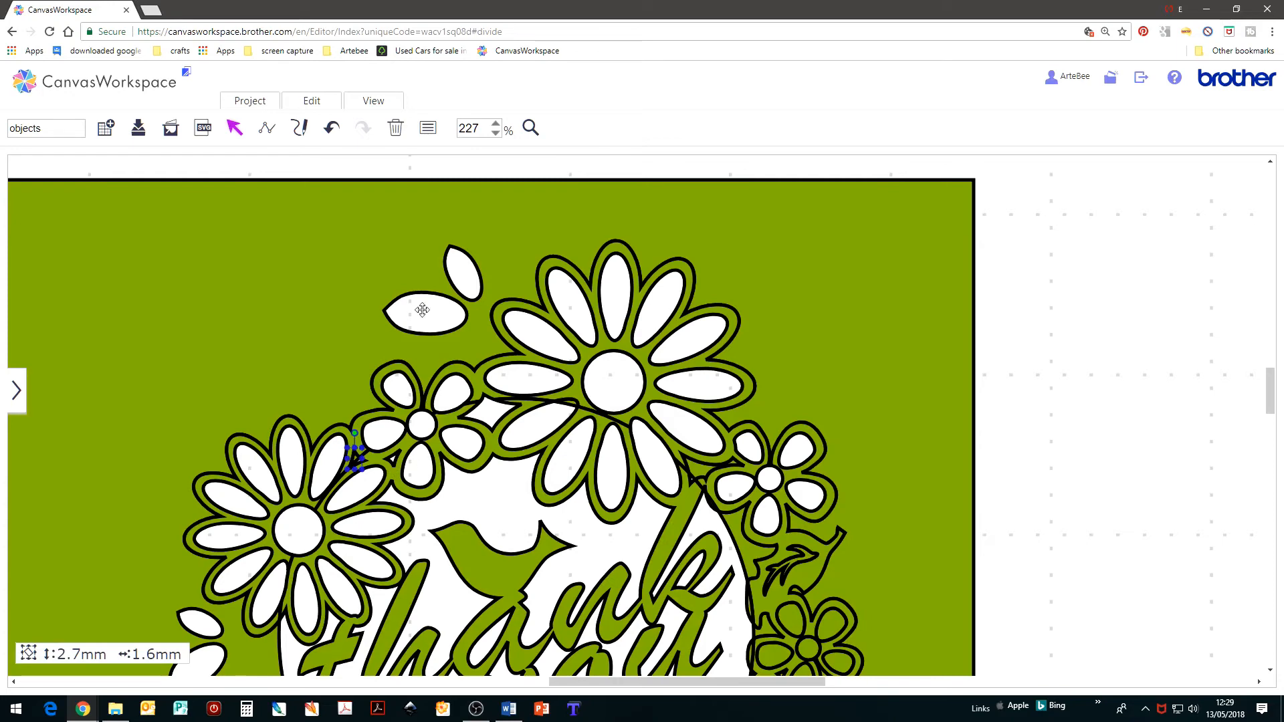
{"action": "left_click", "coordinate": [395, 127]}
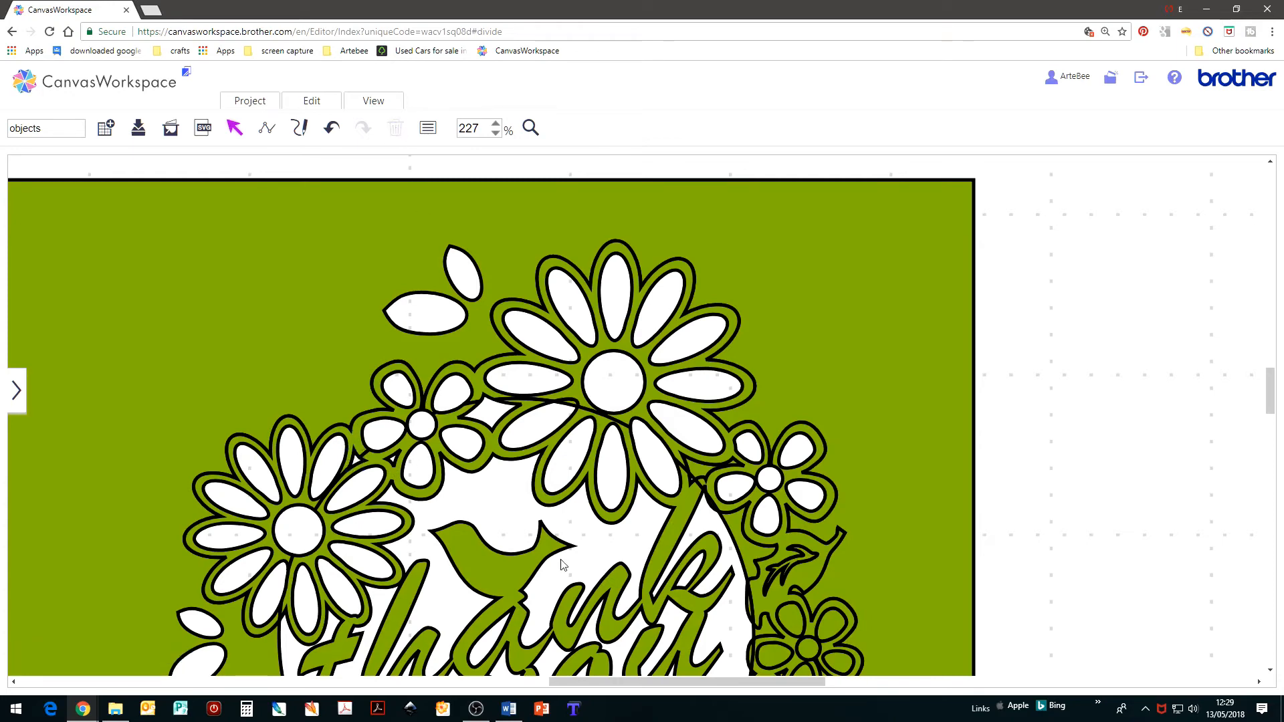
Delete the sliver between the large top daisy and the right small flower, and the vein piece inside the leaf below
{"action": "scroll", "coordinate": [849, 405], "scroll_direction": "down", "scroll_amount": 2}
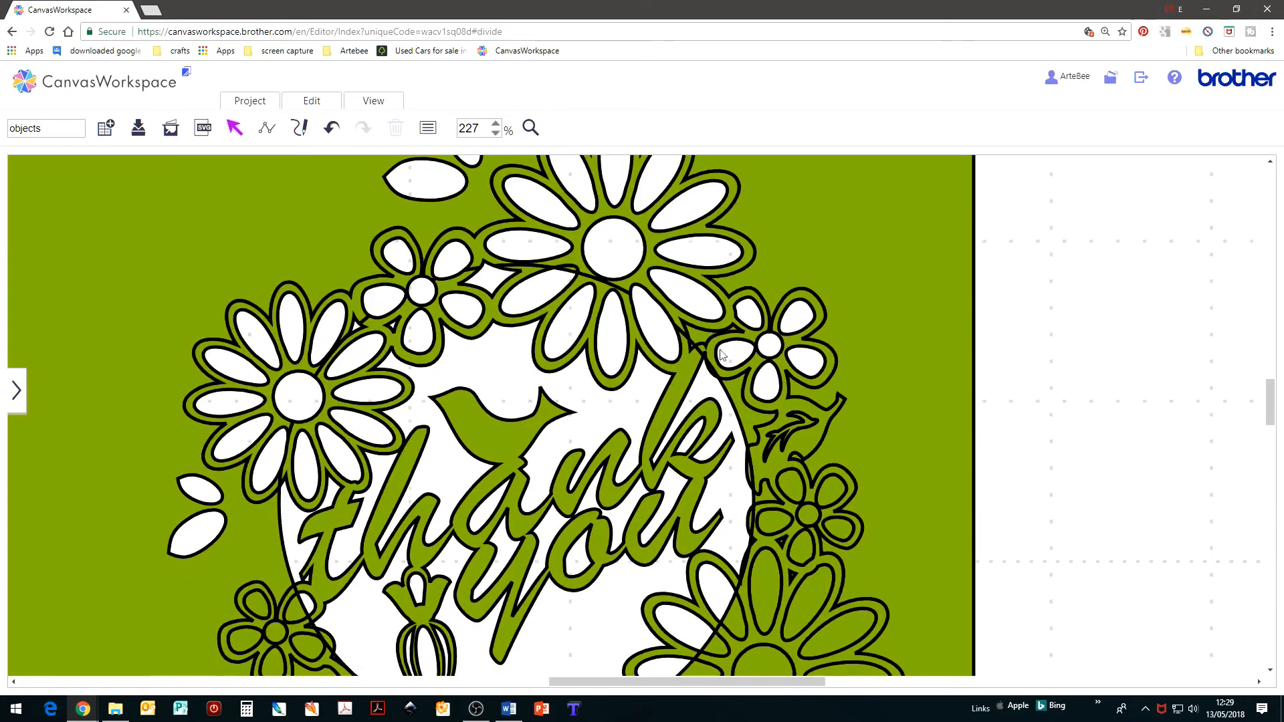
{"action": "left_click", "coordinate": [836, 345]}
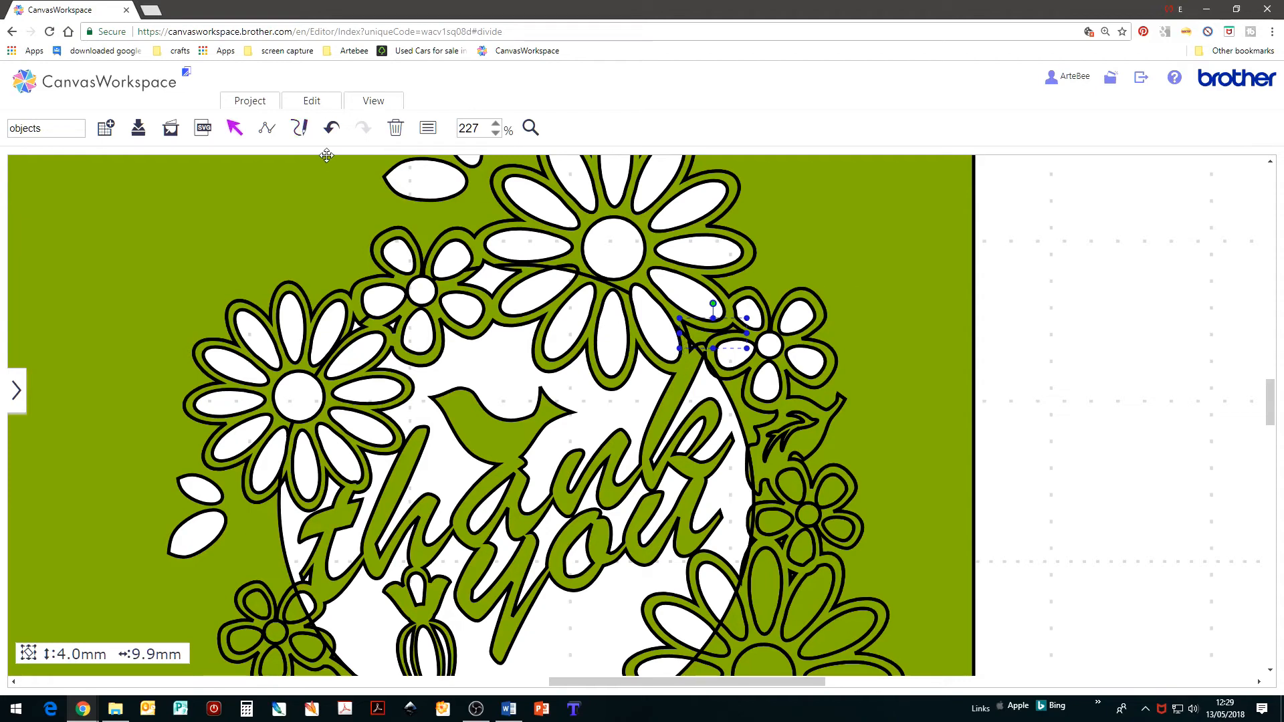
{"action": "left_click", "coordinate": [804, 426]}
{"action": "left_click", "coordinate": [395, 128]}
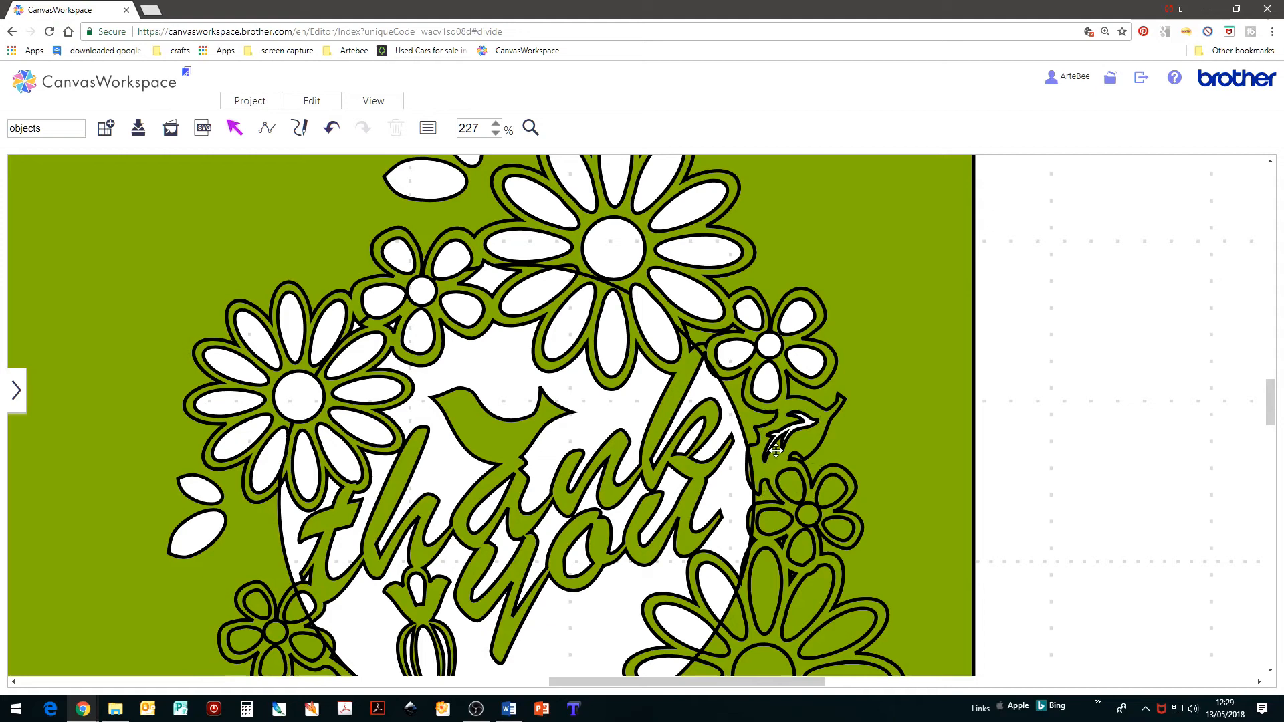
Delete the filled centre and petal pieces of the small flower beneath the leaf on the design's right side
{"action": "left_click", "coordinate": [791, 481]}
{"action": "left_click", "coordinate": [830, 488], "text": "shift"}
{"action": "left_click", "coordinate": [805, 513], "text": "shift"}
{"action": "left_click", "coordinate": [802, 546], "text": "shift"}
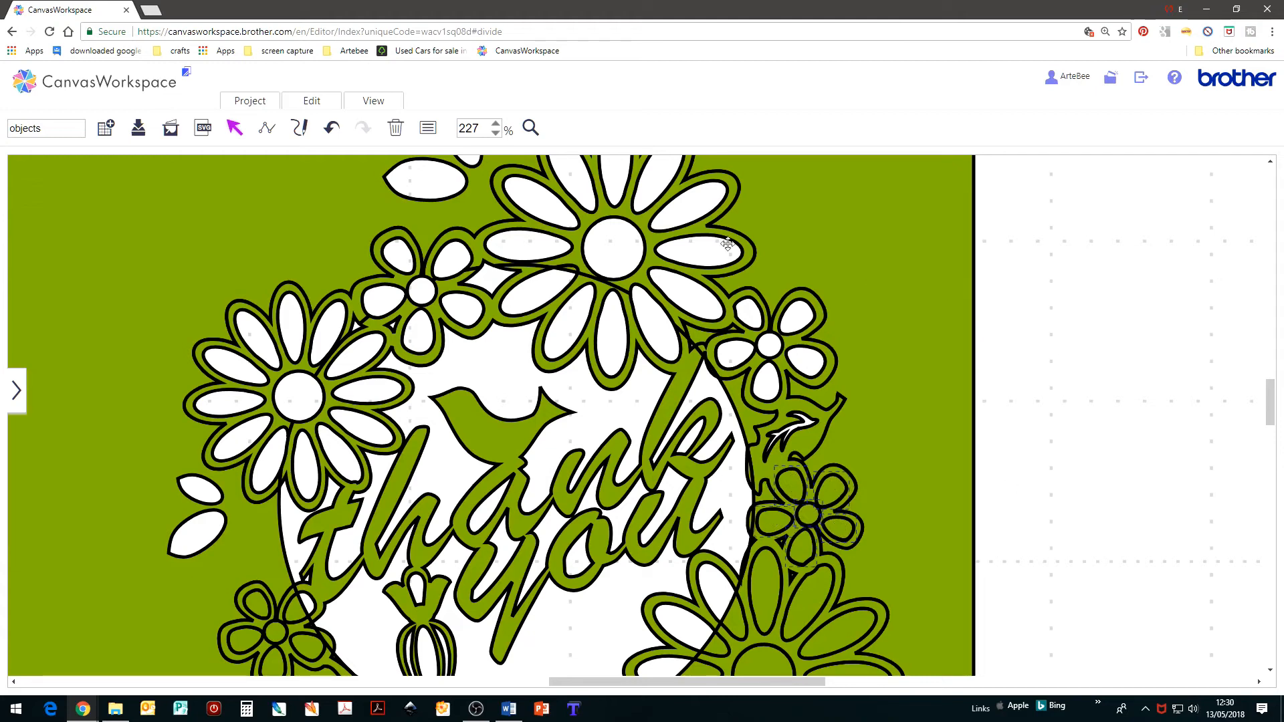
{"action": "left_click", "coordinate": [395, 128]}
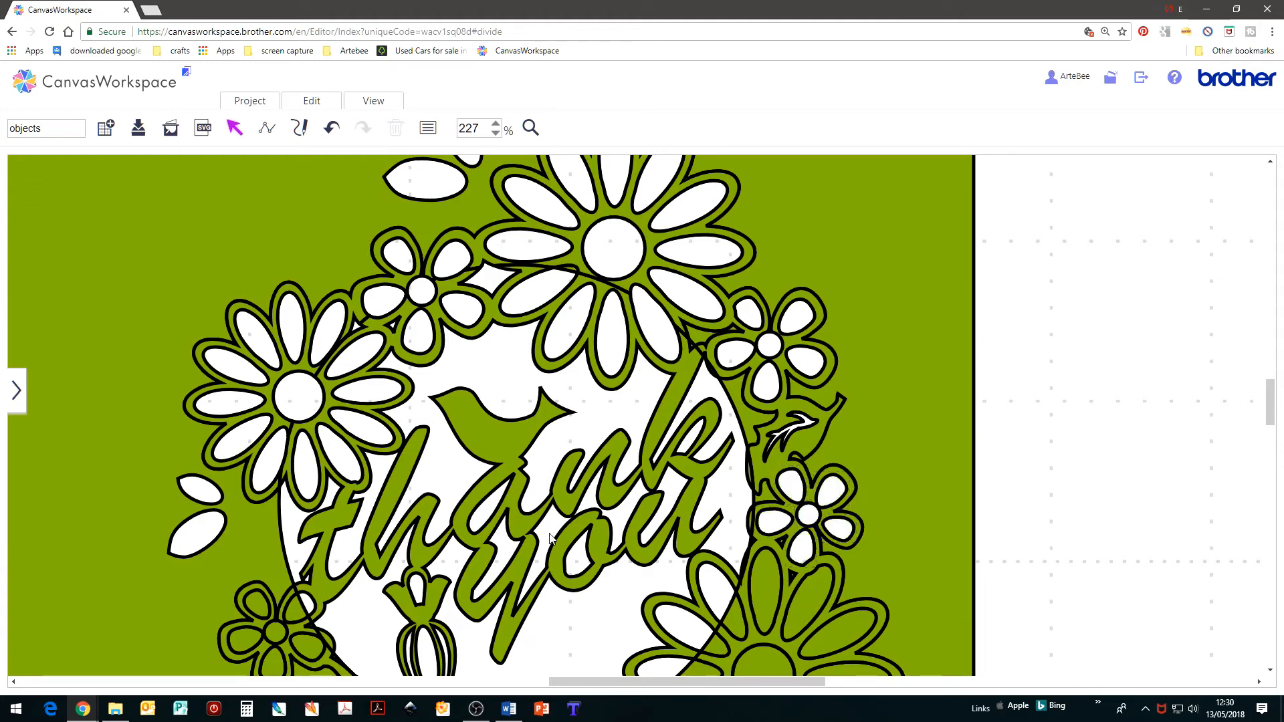
Delete the filled pieces in the upper petals of the large lower-right daisy
{"action": "left_click", "coordinate": [783, 542]}
{"action": "left_click", "coordinate": [781, 541]}
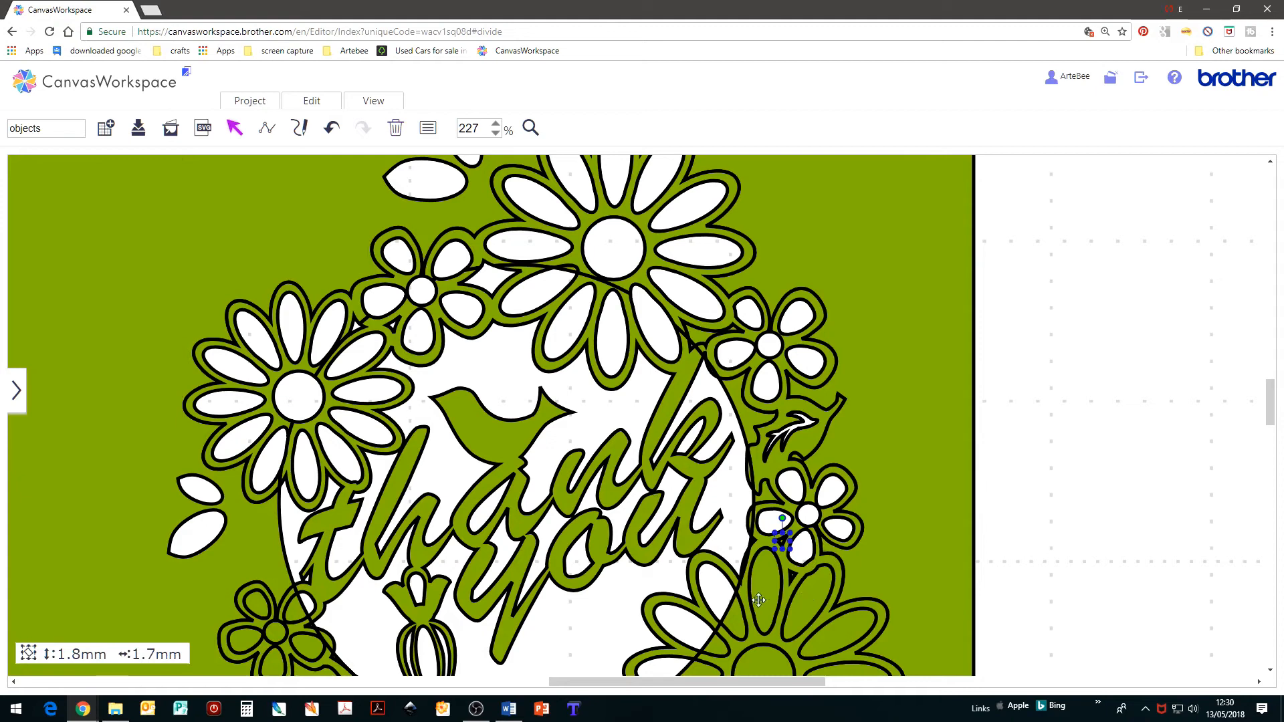
{"action": "left_click", "coordinate": [806, 600]}
{"action": "left_click", "coordinate": [761, 576], "text": "shift"}
{"action": "left_click", "coordinate": [736, 619], "text": "shift"}
{"action": "left_click", "coordinate": [847, 624], "text": "shift"}
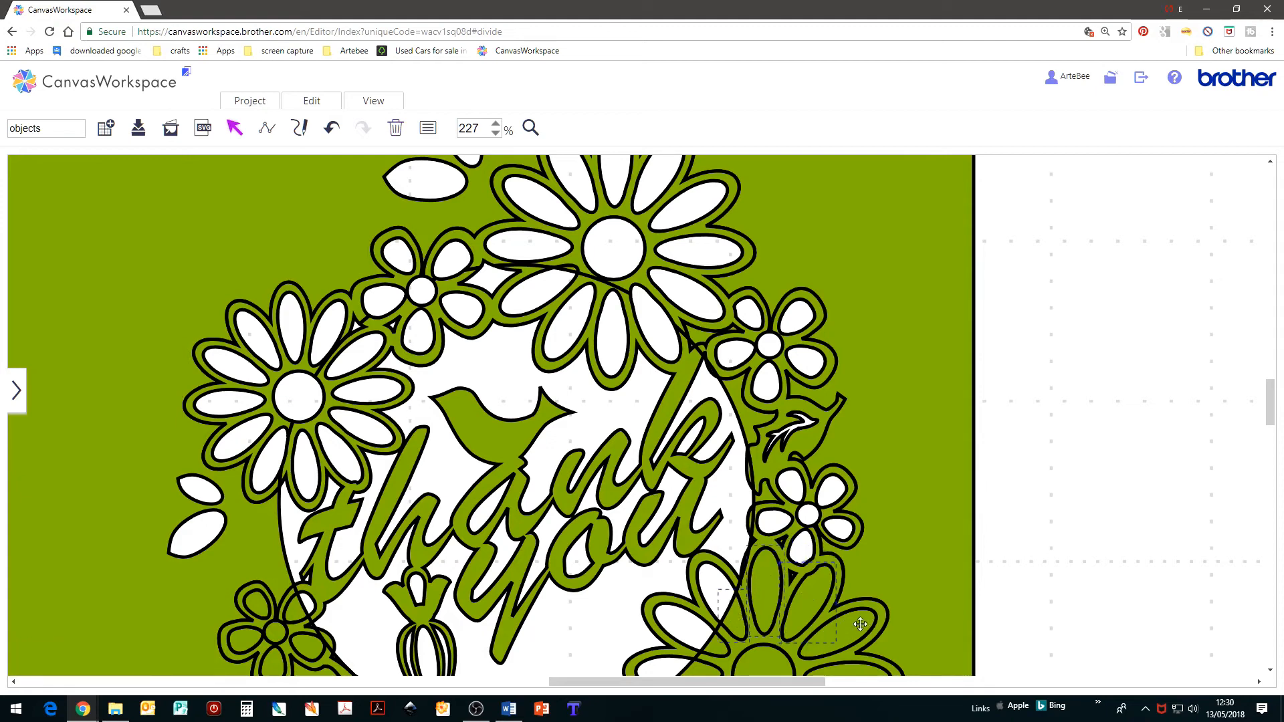
{"action": "left_click", "coordinate": [393, 129]}
Delete the filled petal pieces along the sides and lower half of the large lower-right daisy
{"action": "scroll", "coordinate": [752, 494], "scroll_direction": "down", "scroll_amount": 1}
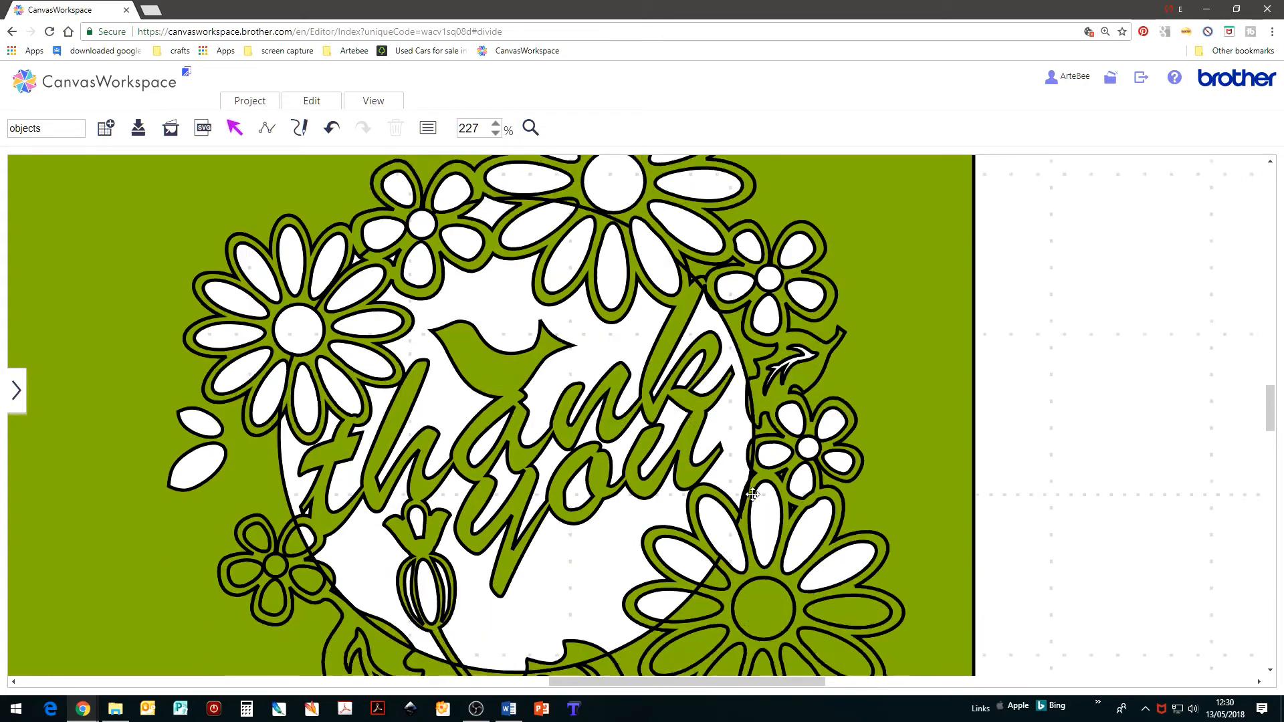
{"action": "scroll", "coordinate": [753, 494], "scroll_direction": "down", "scroll_amount": 1}
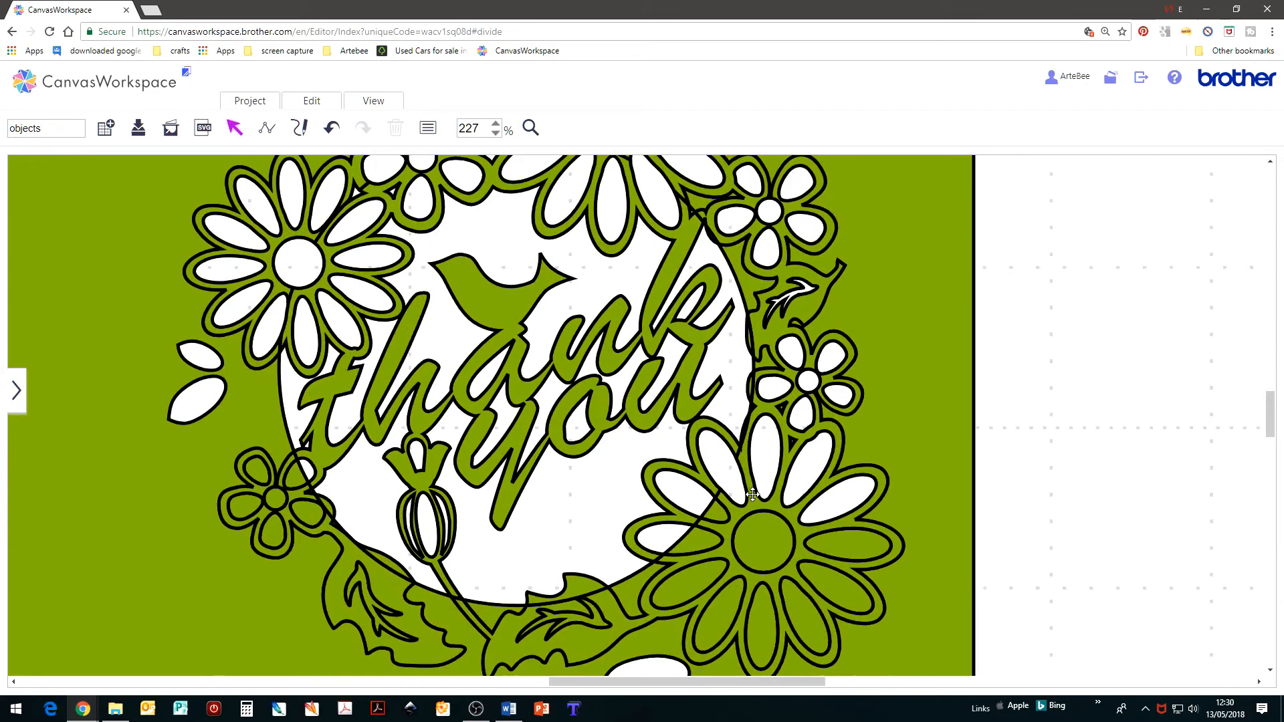
{"action": "left_click", "coordinate": [762, 545]}
{"action": "left_click", "coordinate": [698, 545], "text": "ctrl"}
{"action": "left_click", "coordinate": [687, 591], "text": "ctrl"}
{"action": "left_click", "coordinate": [717, 625], "text": "ctrl"}
{"action": "left_click", "coordinate": [756, 623], "text": "ctrl"}
{"action": "left_click", "coordinate": [807, 624], "text": "ctrl"}
{"action": "left_click", "coordinate": [841, 543], "text": "ctrl"}
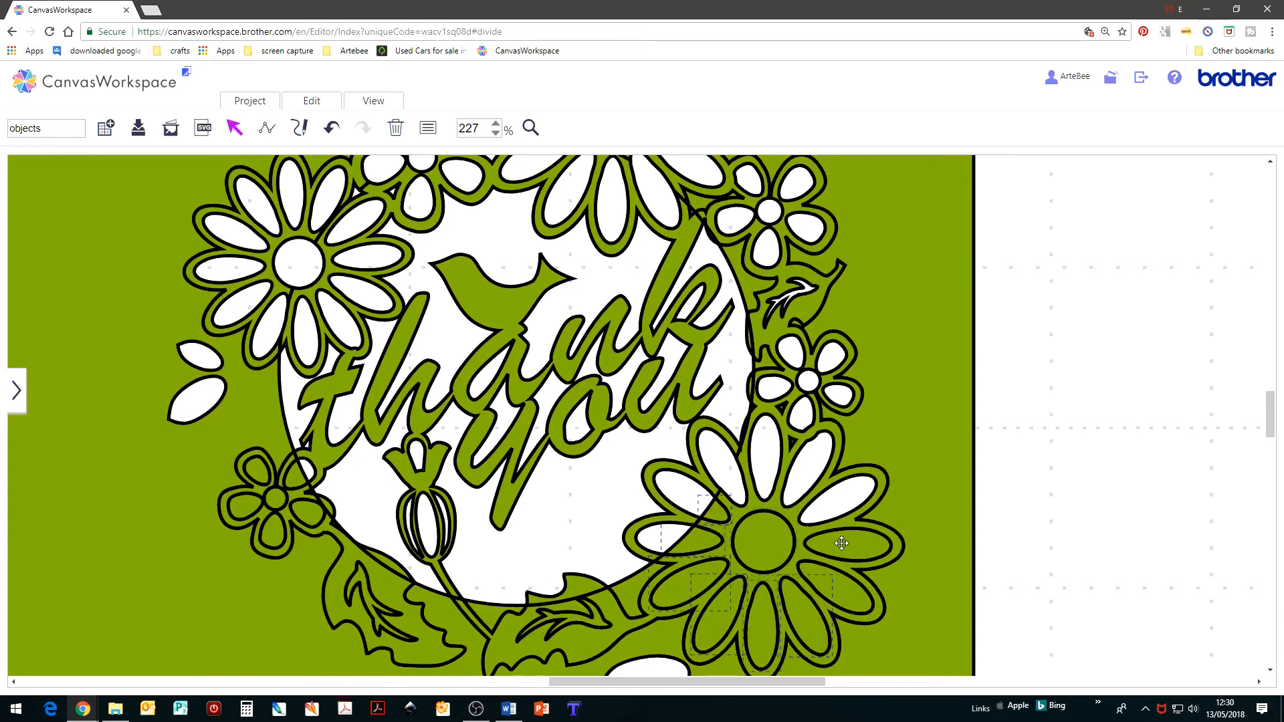
{"action": "left_click", "coordinate": [401, 131]}
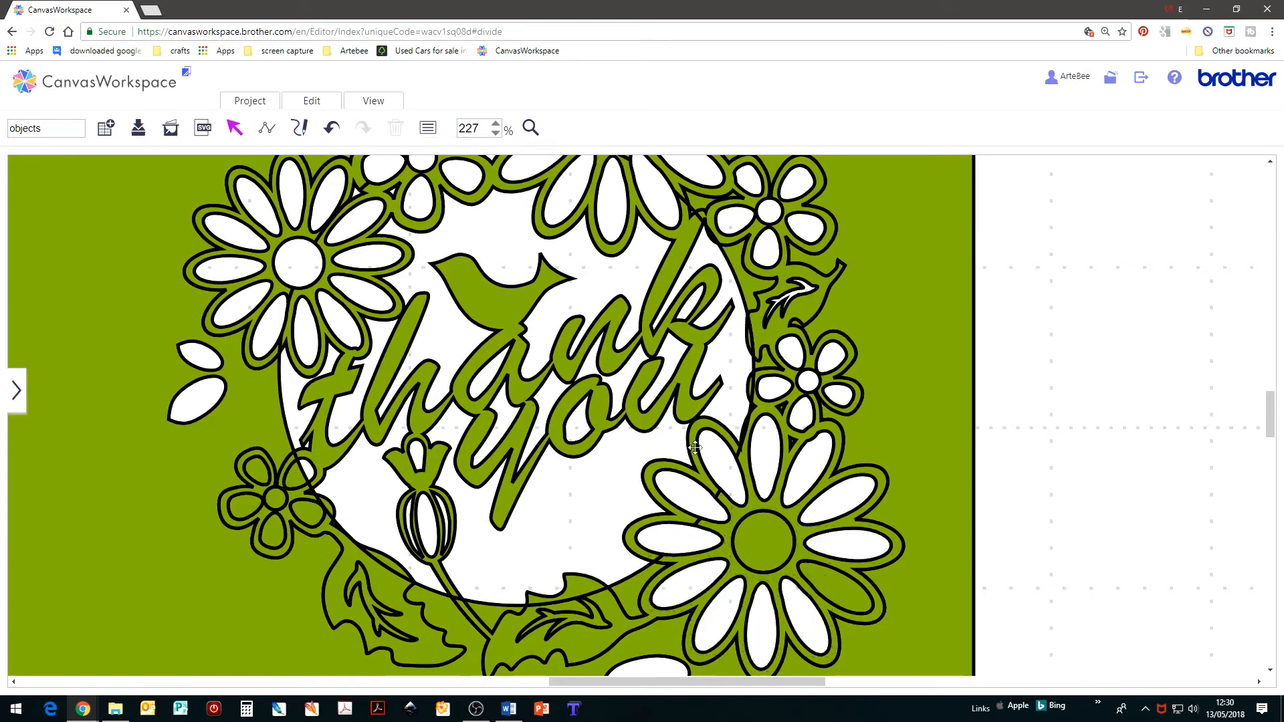
Delete the filled centre circle and the last filled petal of the large lower-right daisy
{"action": "left_click", "coordinate": [755, 537]}
{"action": "left_click", "coordinate": [842, 588], "text": "ctrl"}
{"action": "left_click", "coordinate": [395, 131]}
Delete the vein pieces of the two bottom leaves together with the filled centre and petals of the lower-left small flower
{"action": "scroll", "coordinate": [535, 440], "scroll_direction": "down", "scroll_amount": 1}
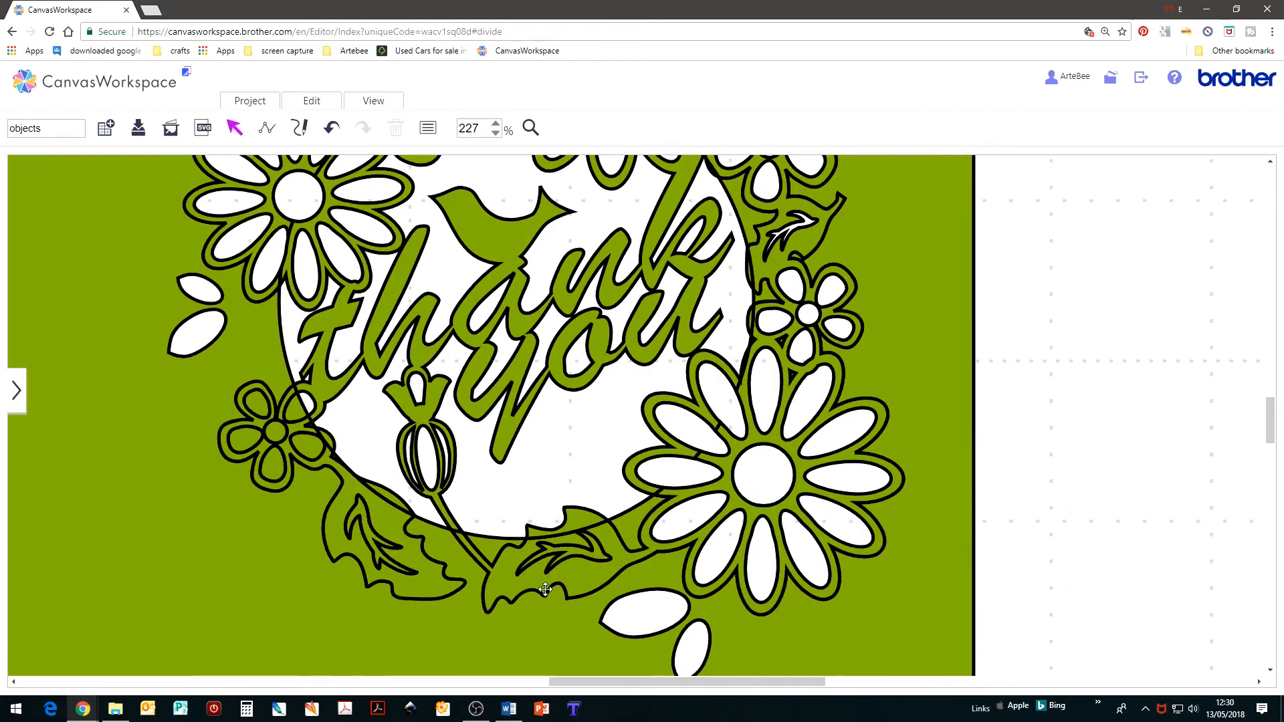
{"action": "left_click", "coordinate": [585, 552]}
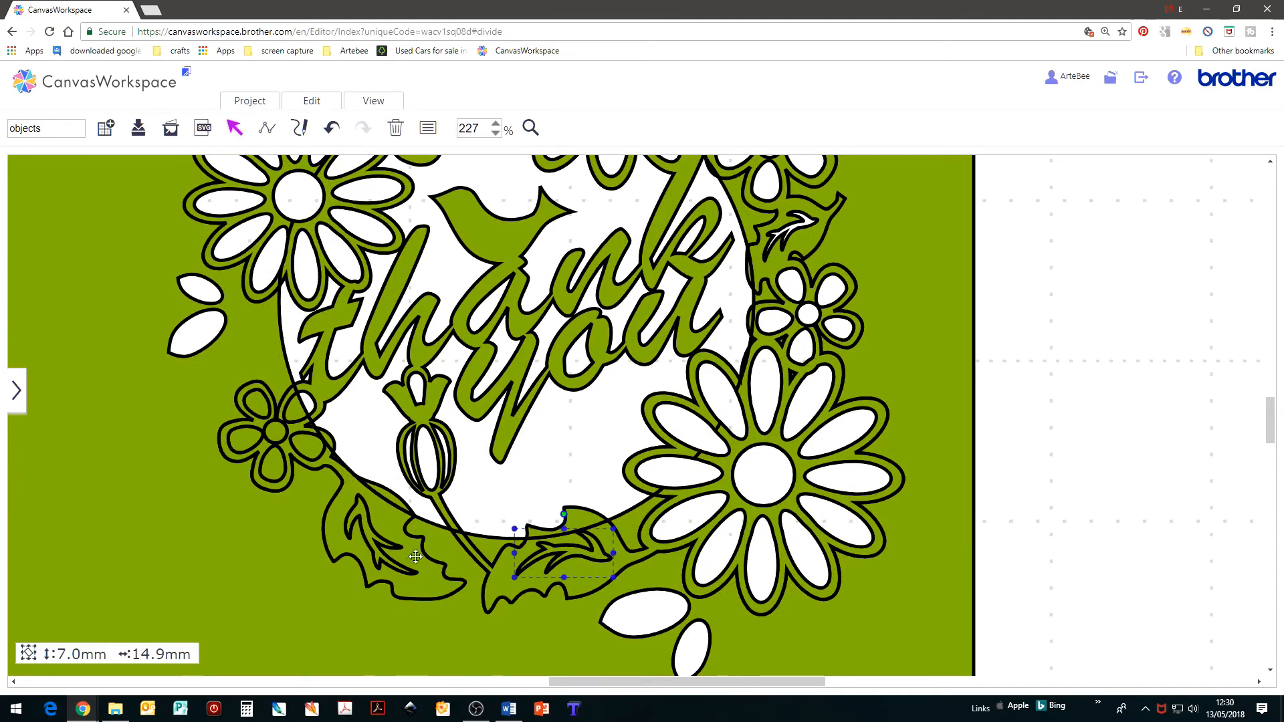
{"action": "left_click", "coordinate": [366, 529], "text": "shift"}
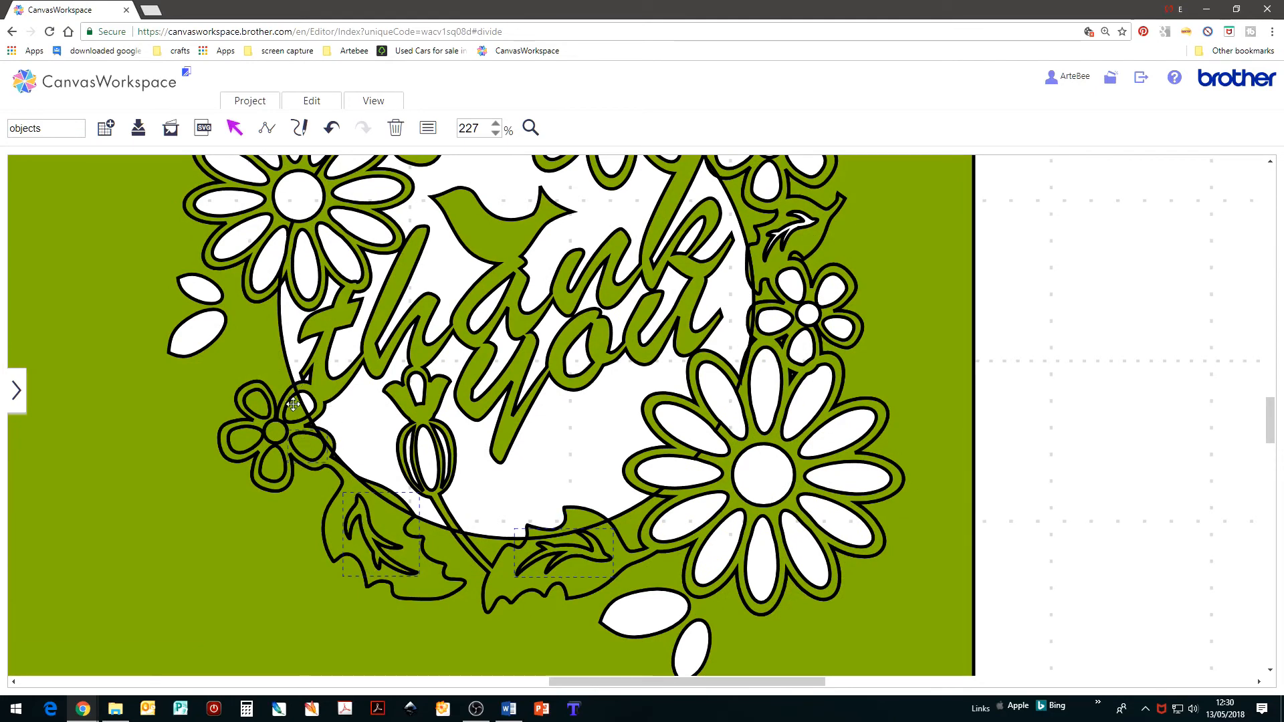
{"action": "left_click", "coordinate": [244, 439], "text": "shift"}
{"action": "left_click", "coordinate": [244, 439], "text": "shift"}
{"action": "left_click", "coordinate": [277, 432], "text": "shift"}
{"action": "left_click", "coordinate": [275, 473], "text": "shift"}
{"action": "left_click", "coordinate": [395, 128]}
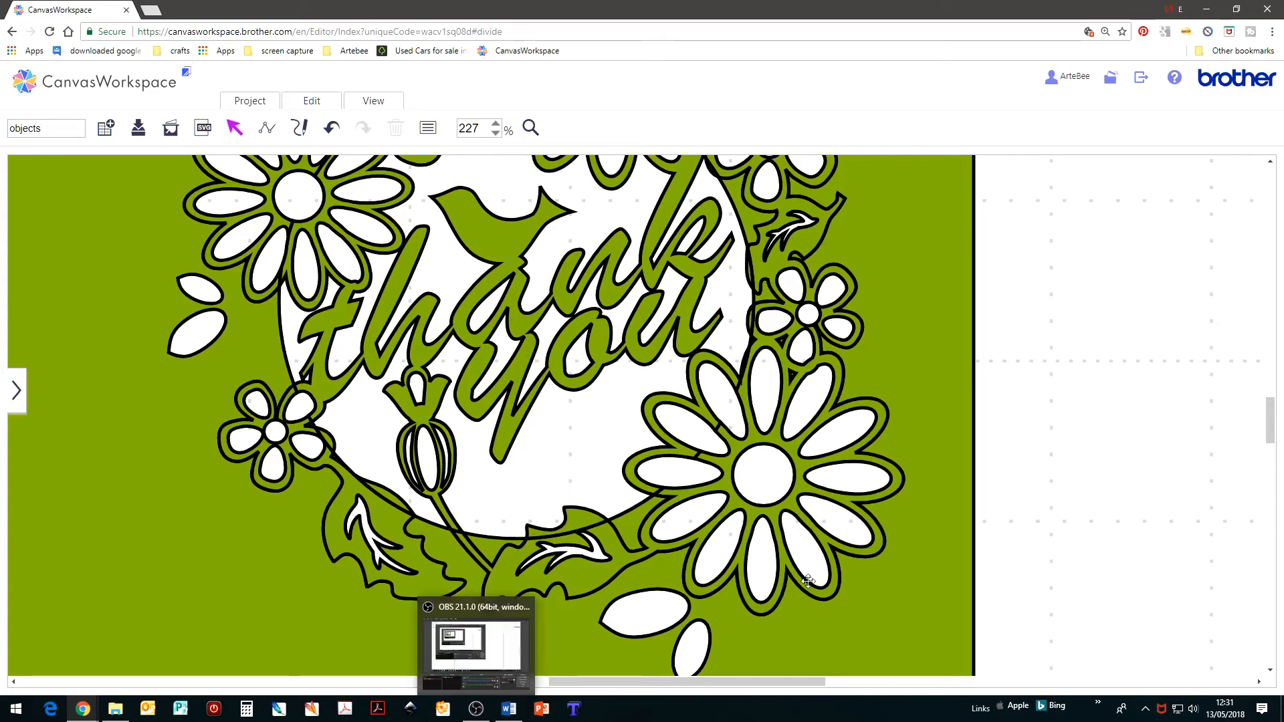
Weld the card and all remaining floral and lettering pieces into one shape
{"action": "scroll", "coordinate": [539, 550], "scroll_direction": "up", "scroll_amount": 3}
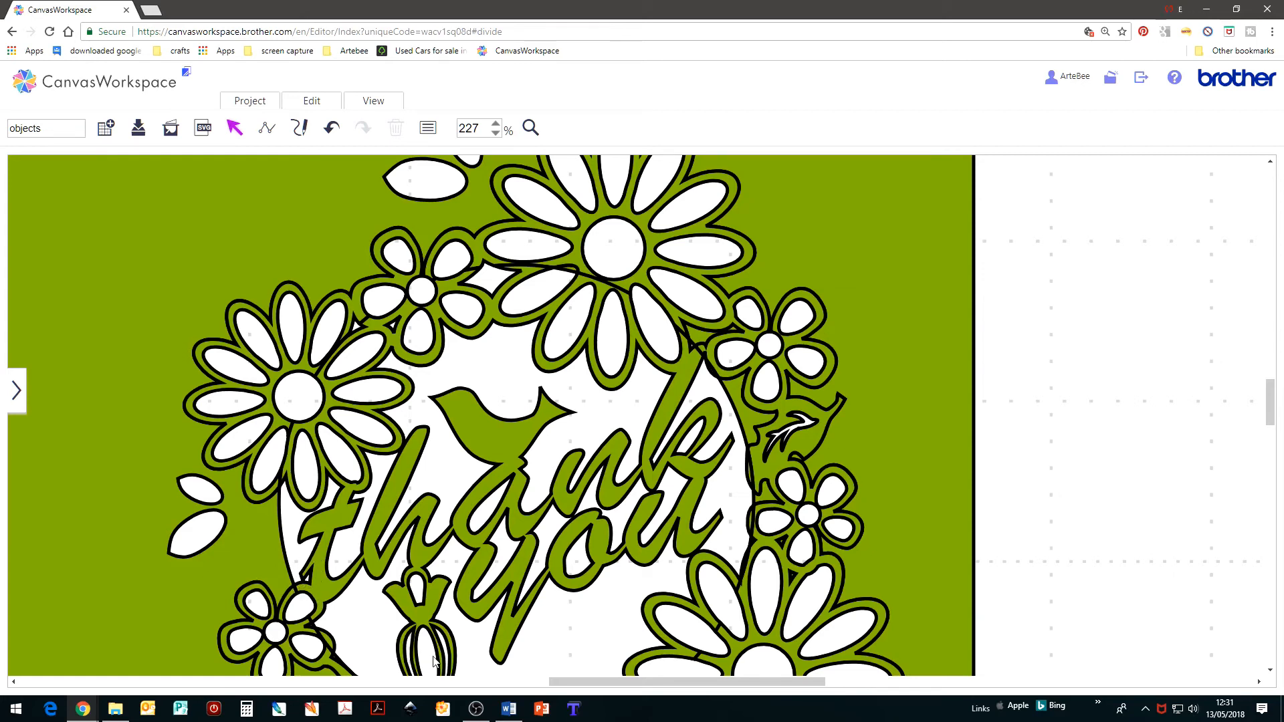
{"action": "left_click", "coordinate": [374, 102]}
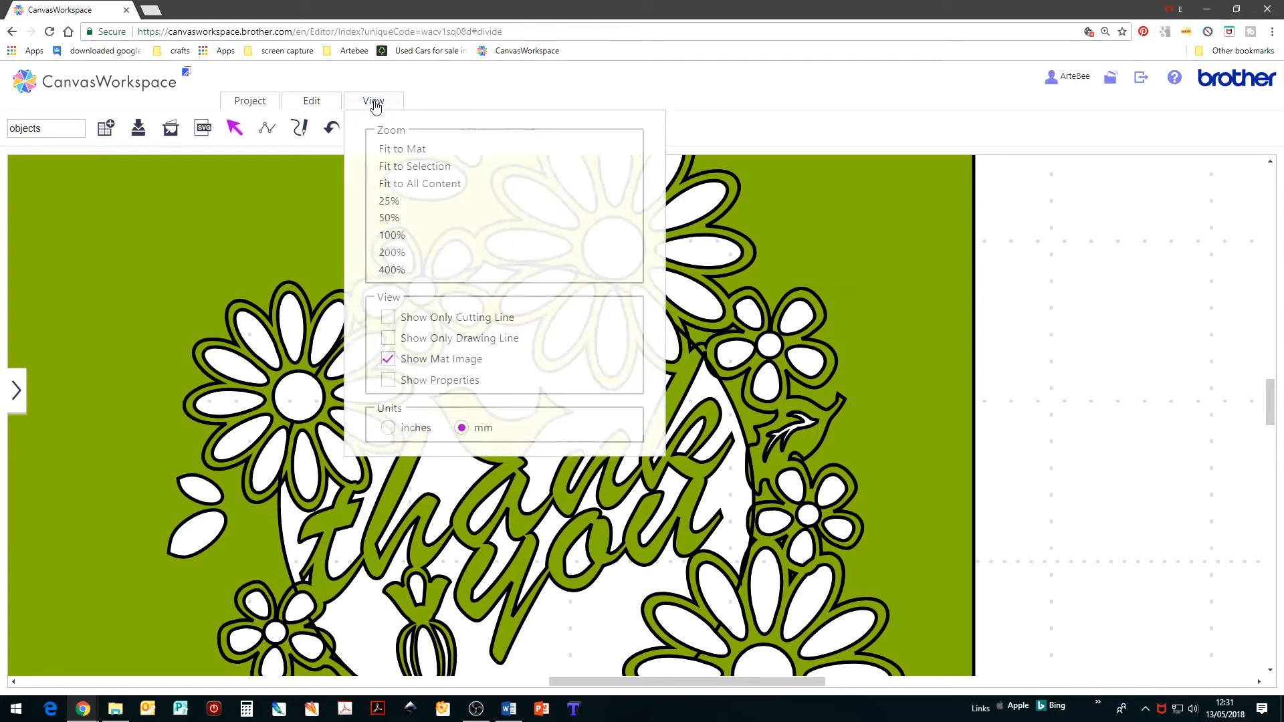
{"action": "left_click", "coordinate": [419, 156]}
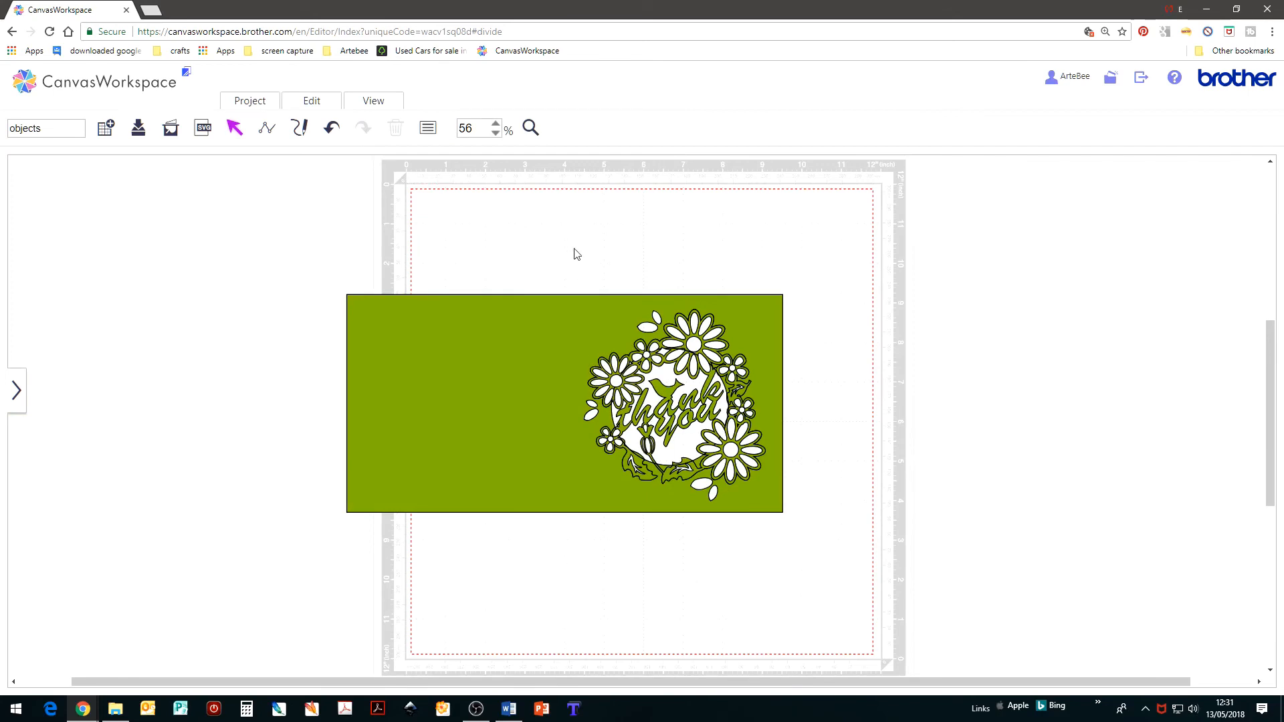
{"action": "left_click_drag", "start_coordinate": [530, 256], "coordinate": [795, 547]}
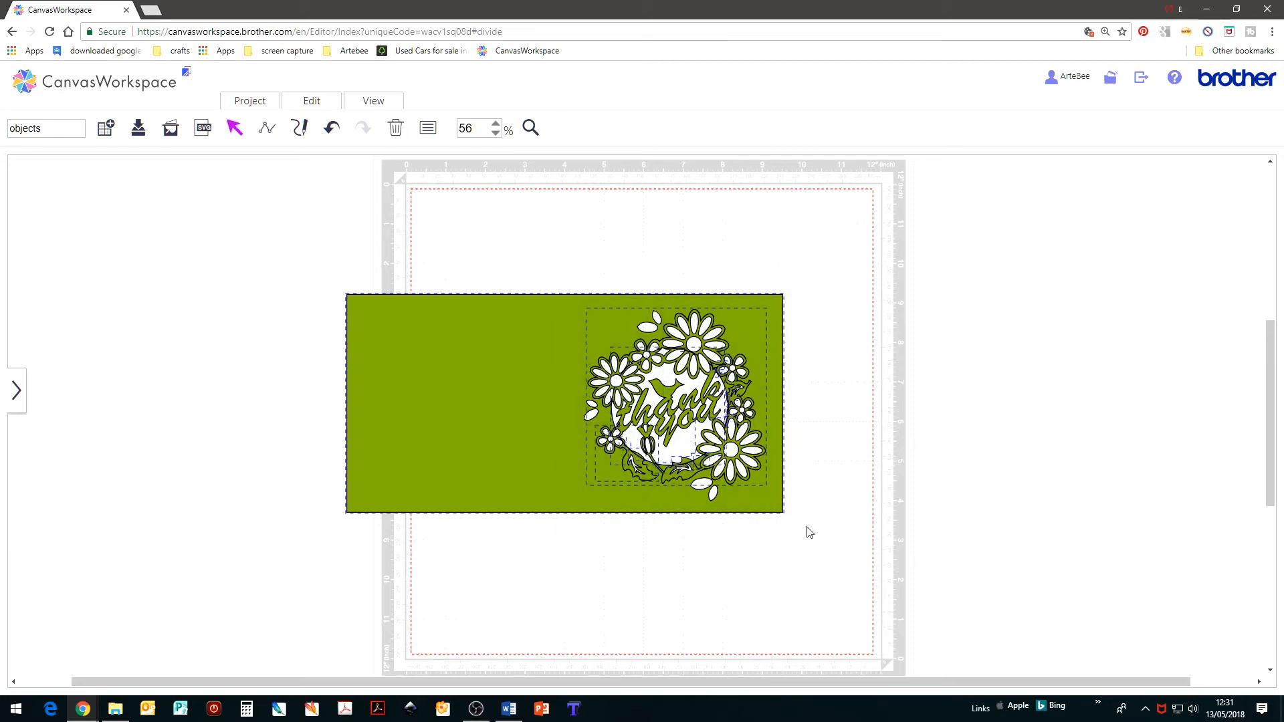
{"action": "right_click", "coordinate": [807, 457]}
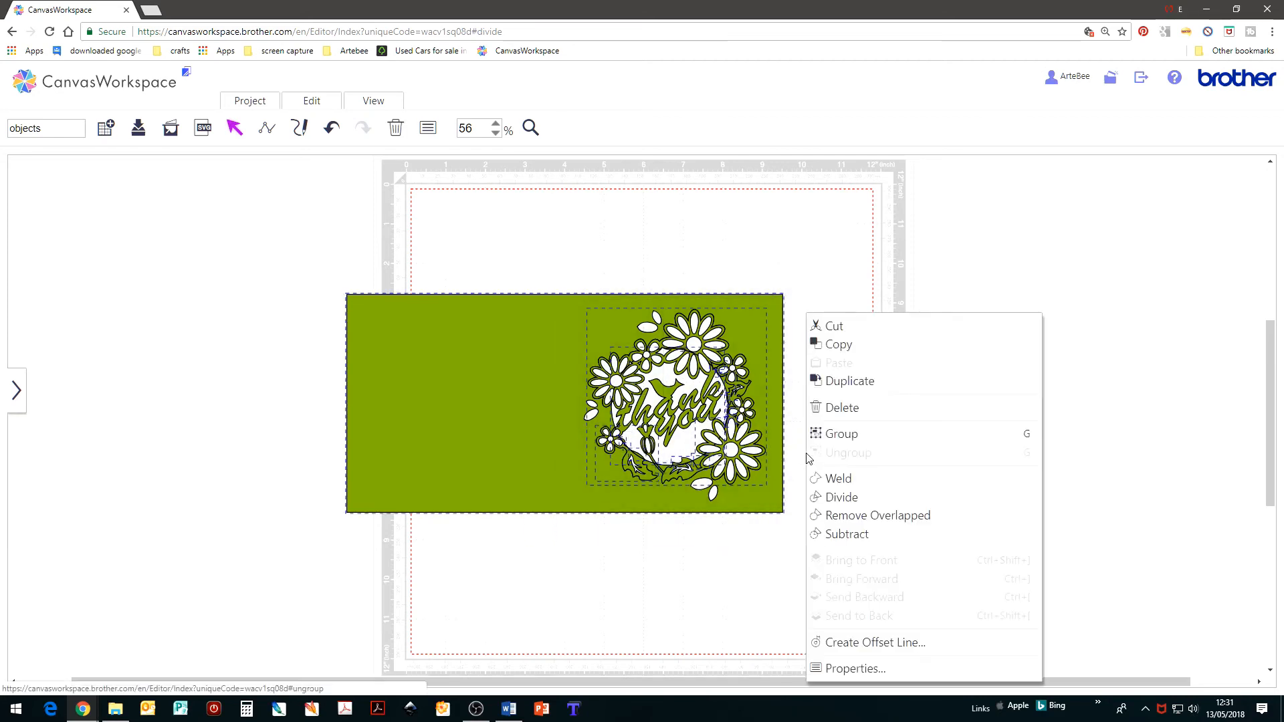
{"action": "left_click", "coordinate": [838, 477]}
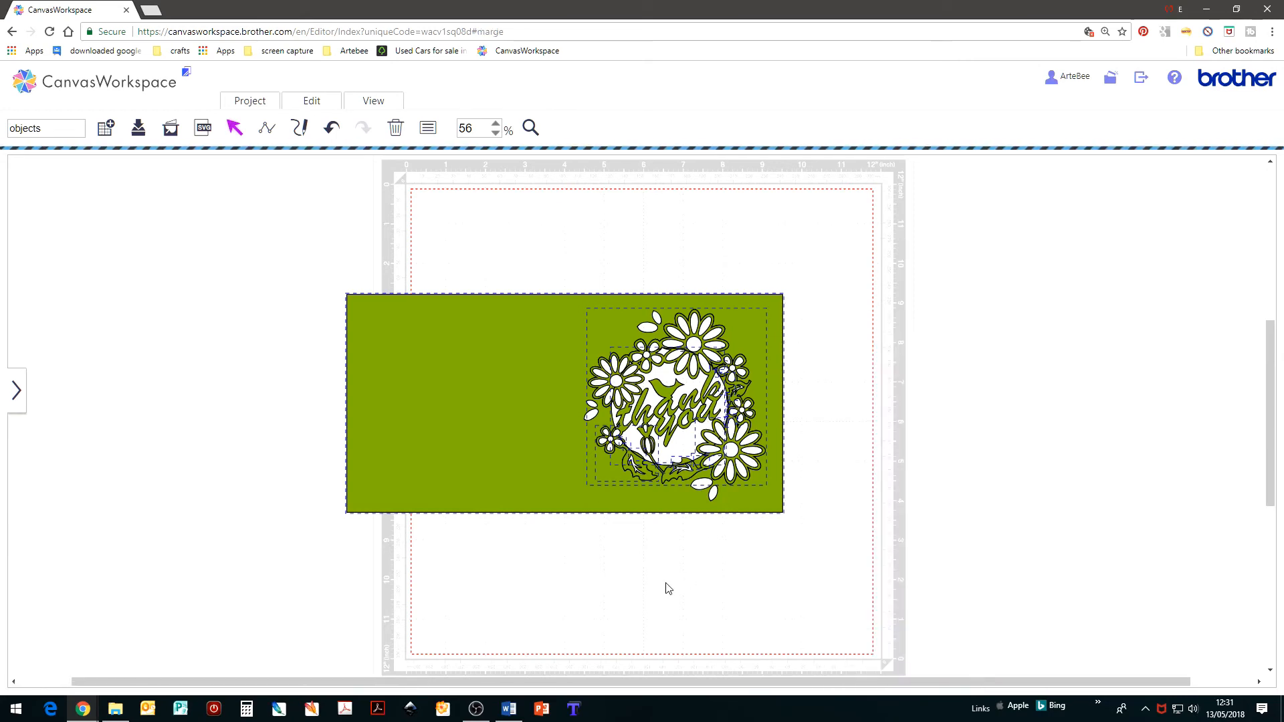
Examine the welded card closely where the foot of the "t" in "thank" meets the lower-left small flower
{"action": "left_click", "coordinate": [530, 128]}
{"action": "left_click_drag", "start_coordinate": [576, 258], "coordinate": [795, 520]}
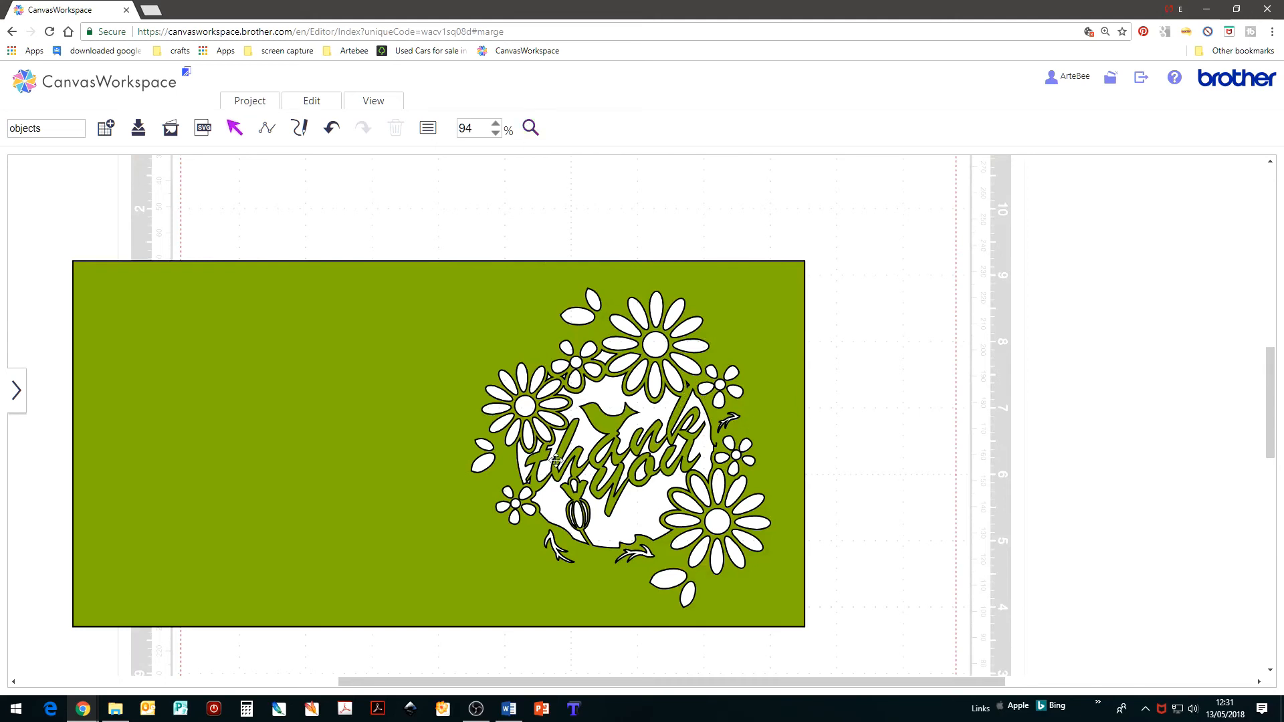
{"action": "left_click", "coordinate": [530, 128]}
{"action": "left_click_drag", "start_coordinate": [499, 447], "coordinate": [582, 522]}
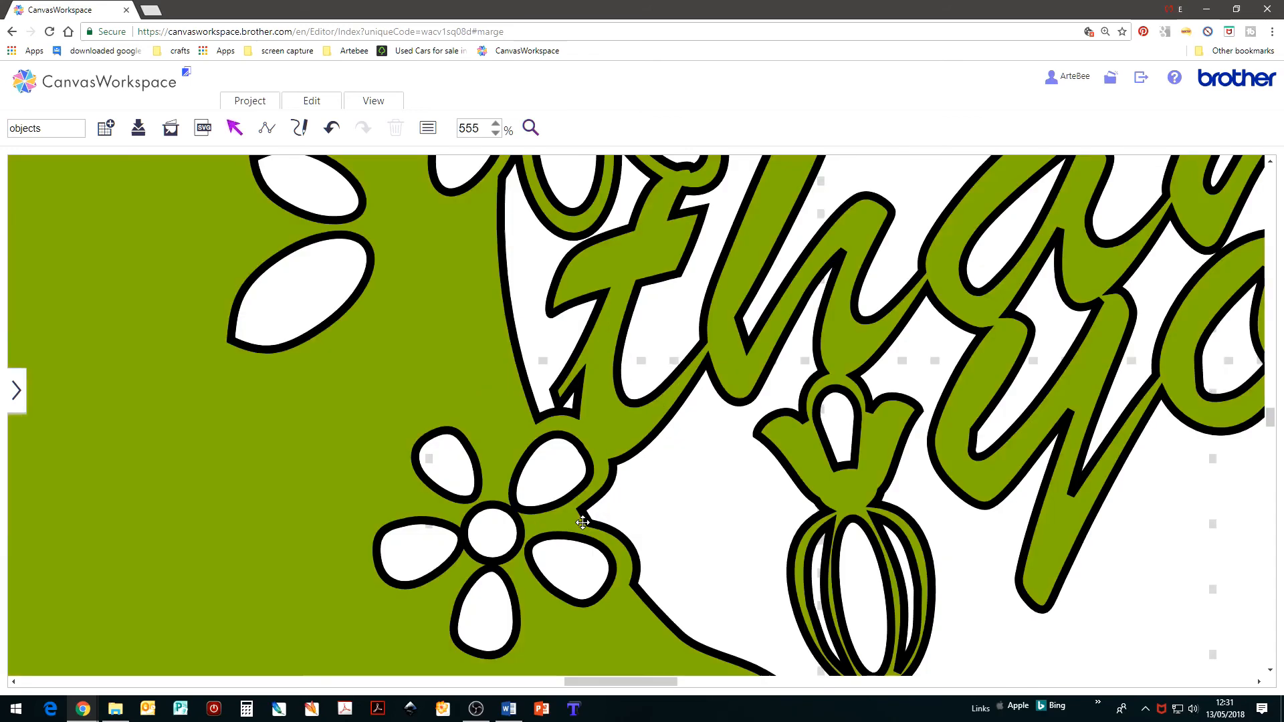
{"action": "left_click", "coordinate": [580, 396]}
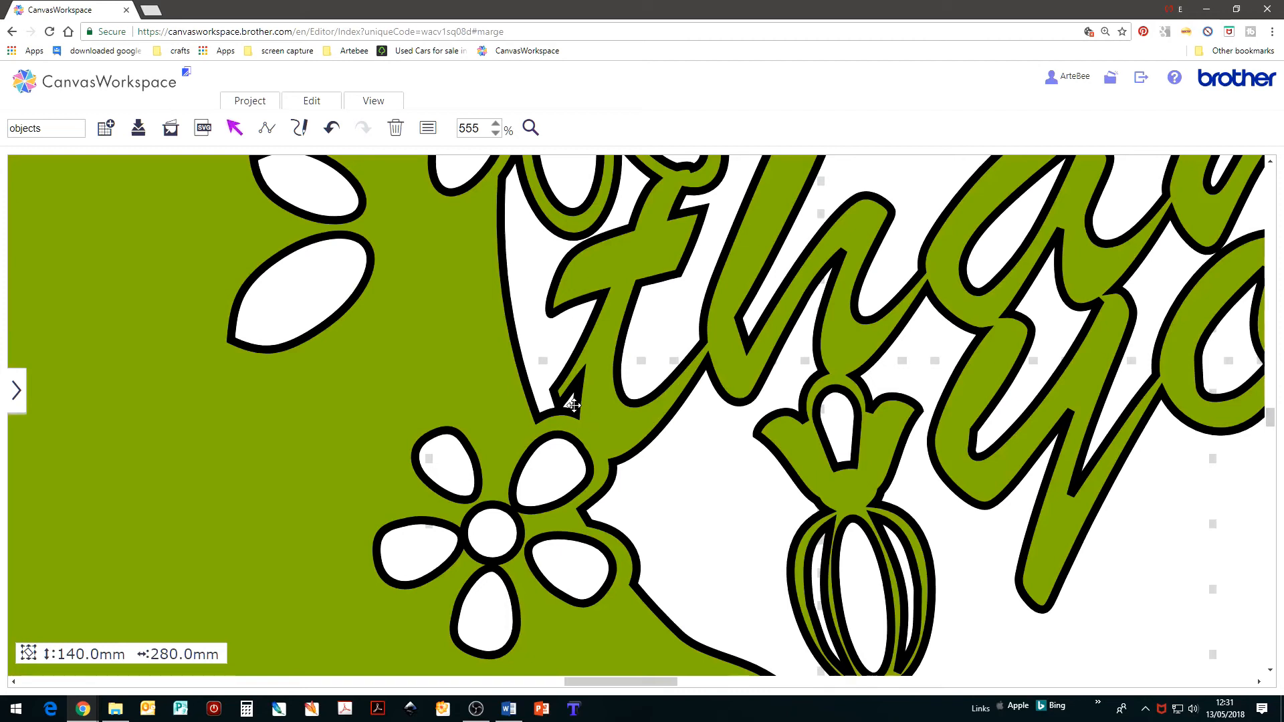
Hide the control points, delete the points along the slanted sliver at the foot of the "t" in "thank", and save the project
{"action": "double_click", "coordinate": [574, 404]}
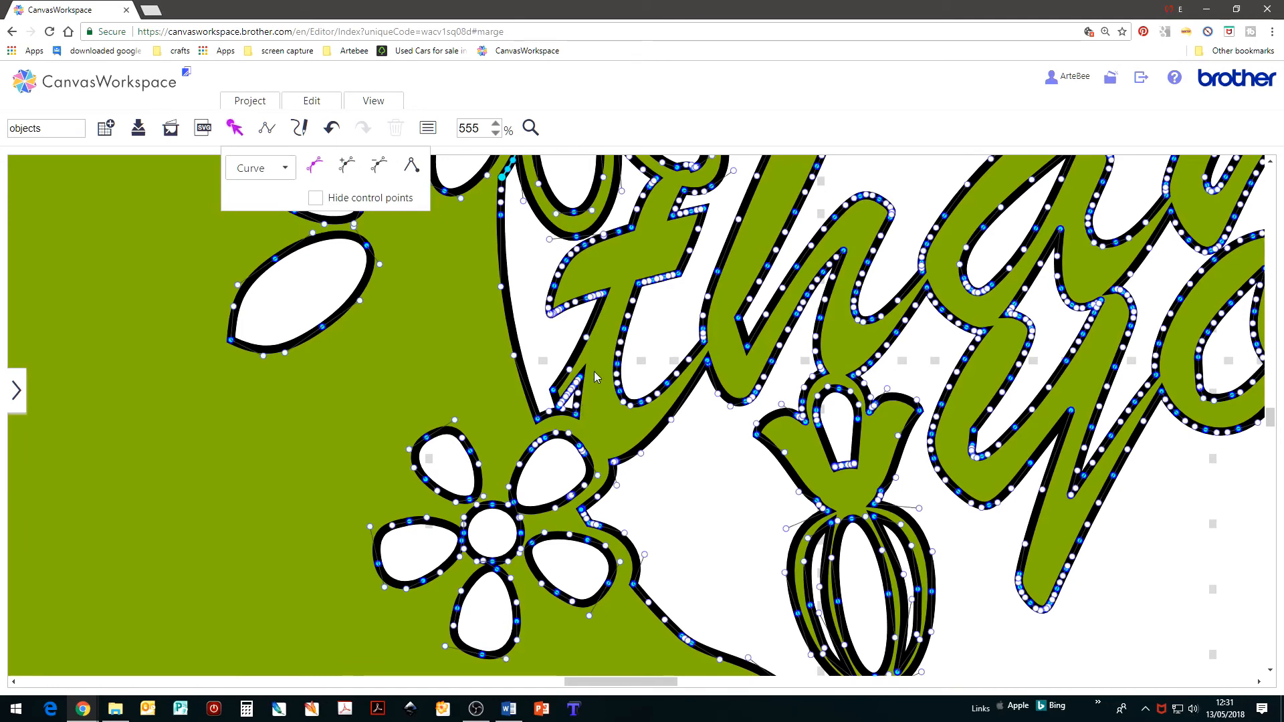
{"action": "left_click", "coordinate": [315, 199]}
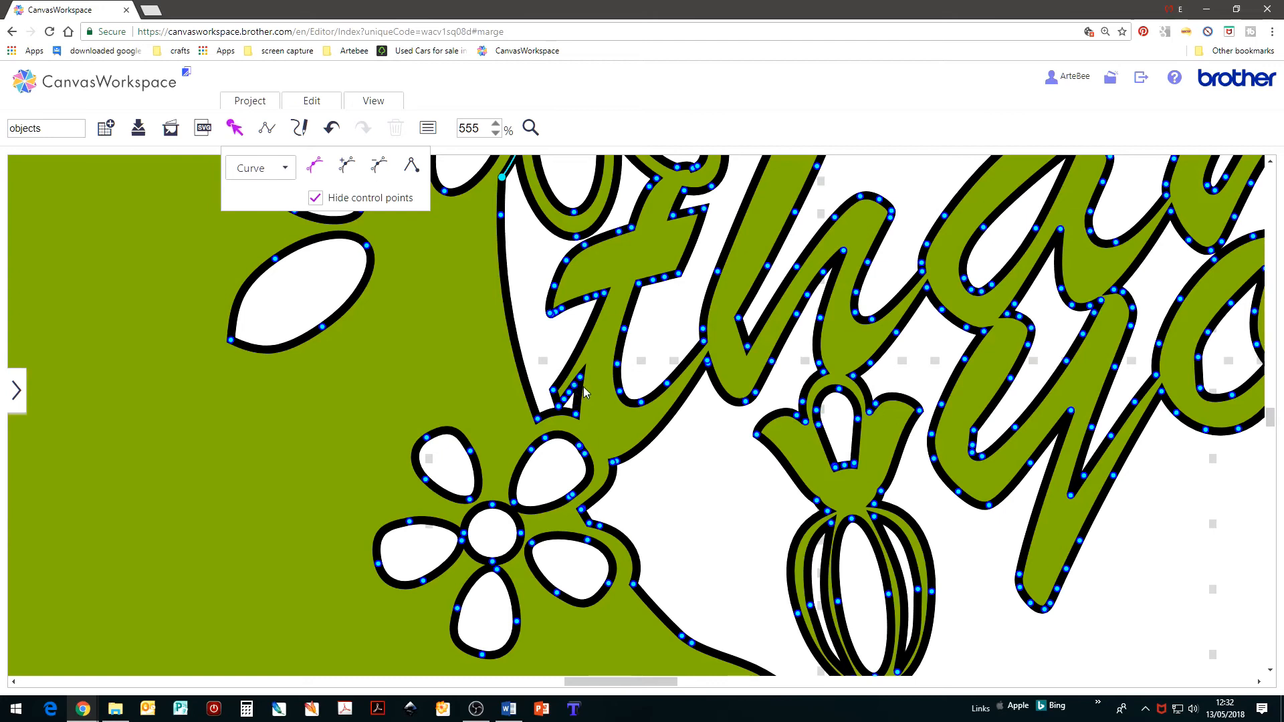
{"action": "left_click", "coordinate": [575, 386]}
{"action": "left_click", "coordinate": [378, 171]}
{"action": "left_click", "coordinate": [378, 171]}
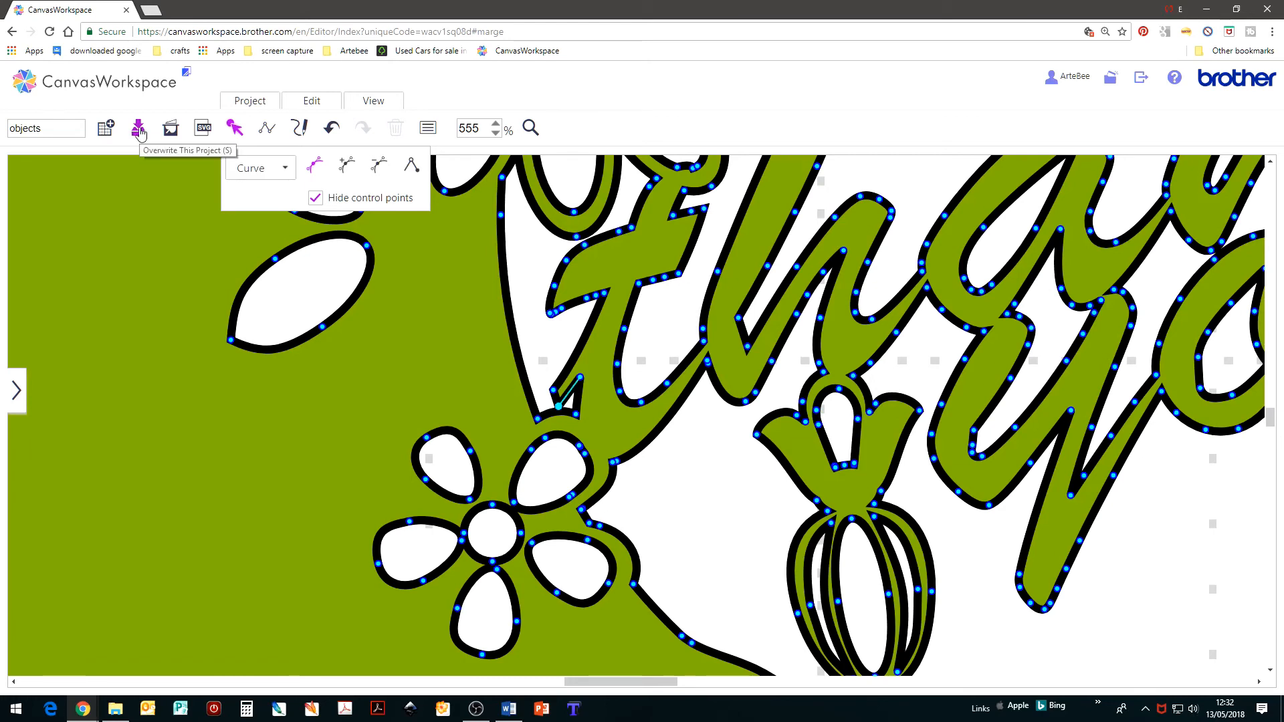
{"action": "left_click", "coordinate": [138, 129]}
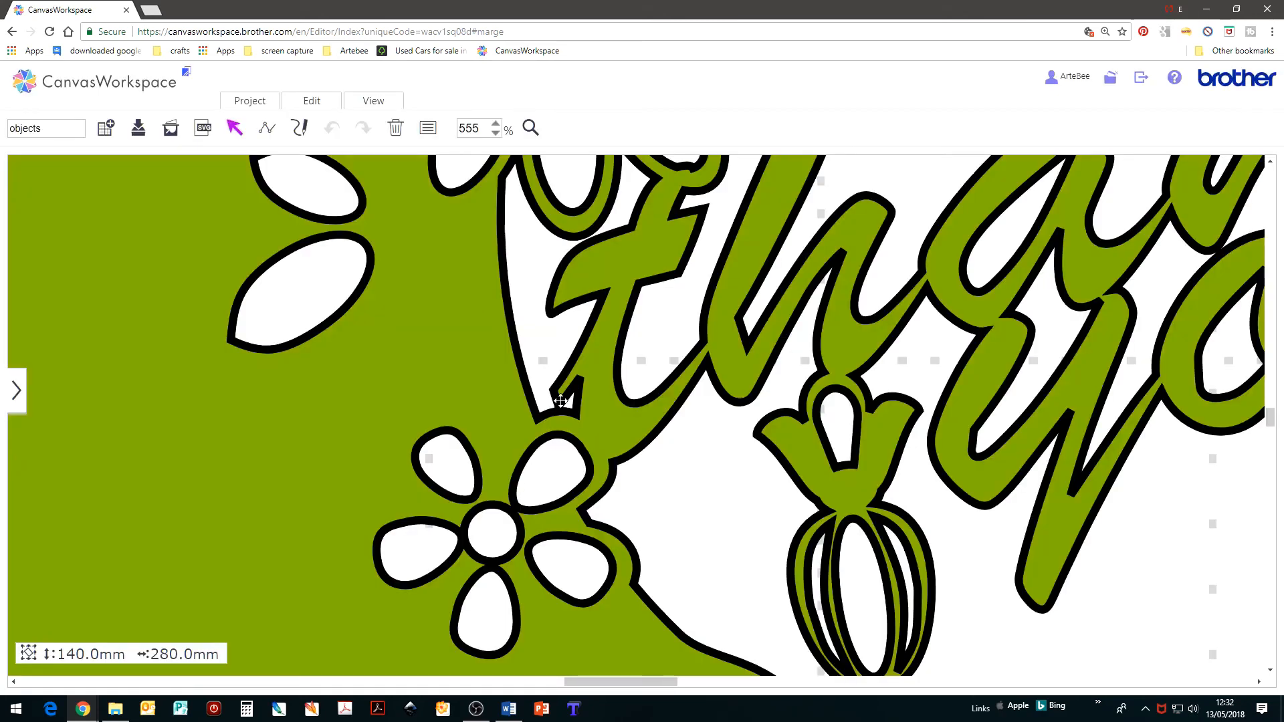
Delete the remaining points around the small gap between the foot of the "t" and the lower-left small flower
{"action": "double_click", "coordinate": [593, 454]}
{"action": "left_click", "coordinate": [580, 377]}
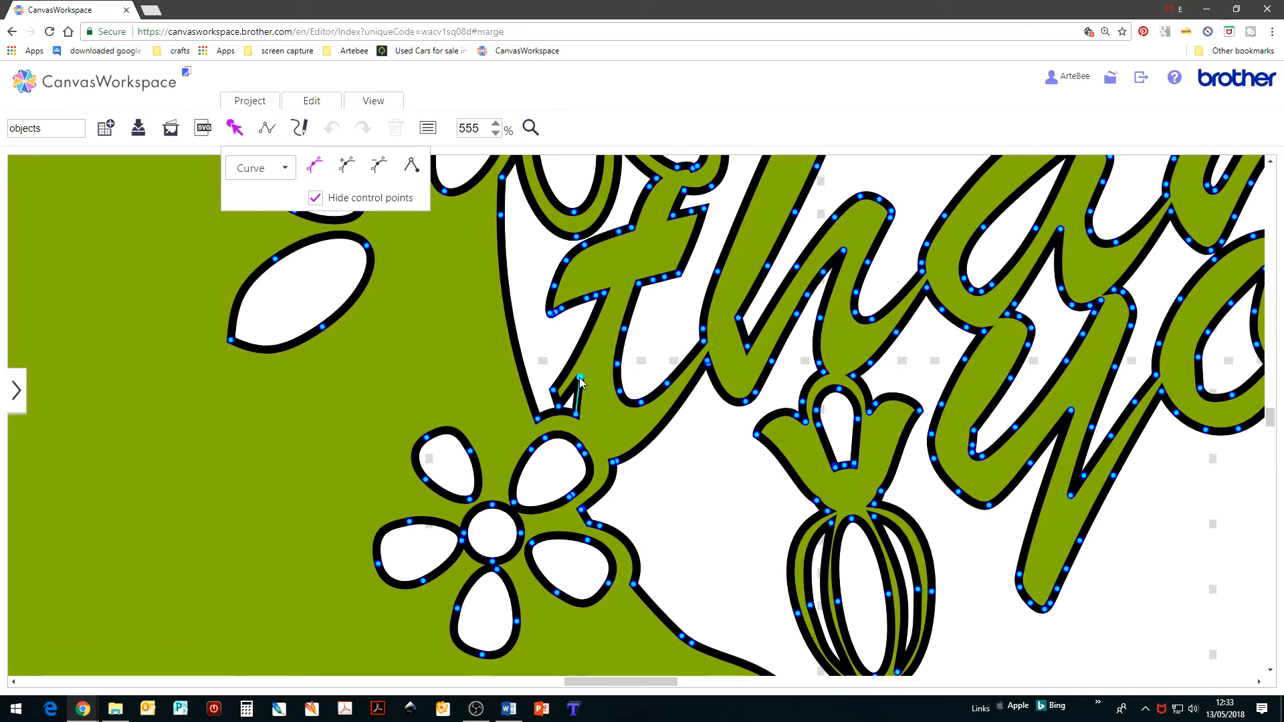
{"action": "key", "text": "Delete"}
{"action": "left_click", "coordinate": [576, 414]}
{"action": "left_click", "coordinate": [379, 168]}
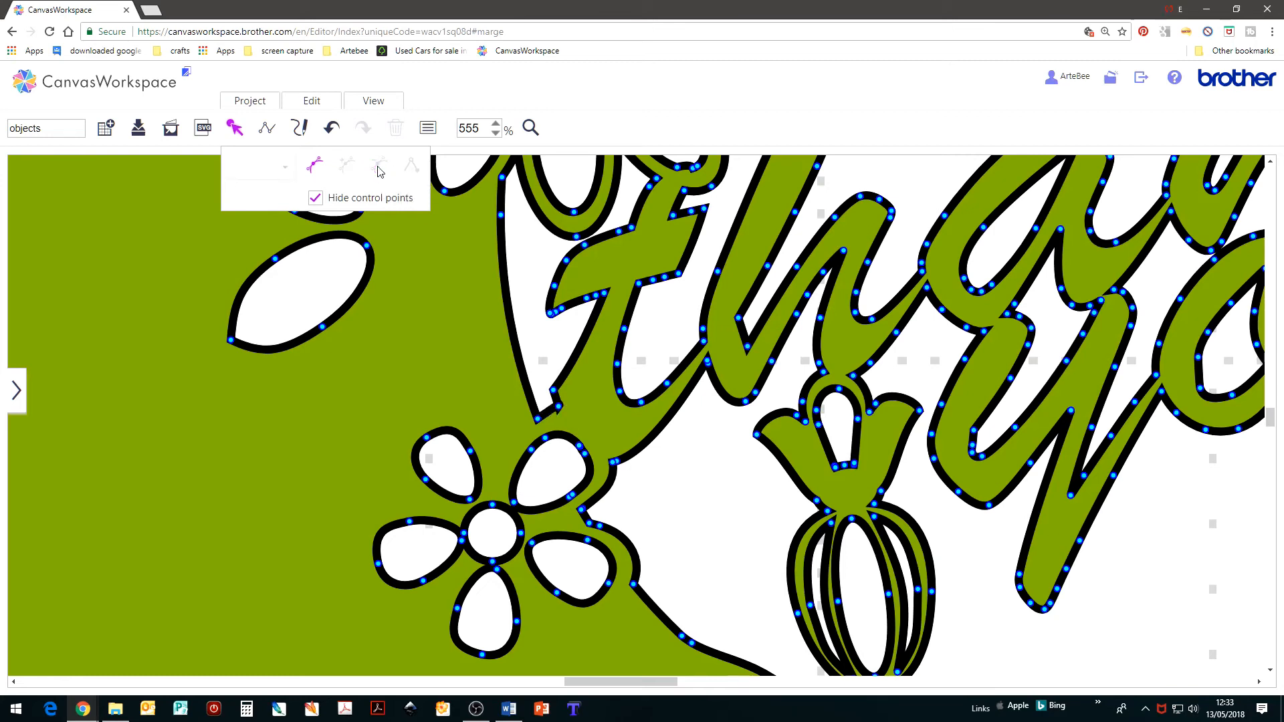
{"action": "left_click", "coordinate": [559, 408]}
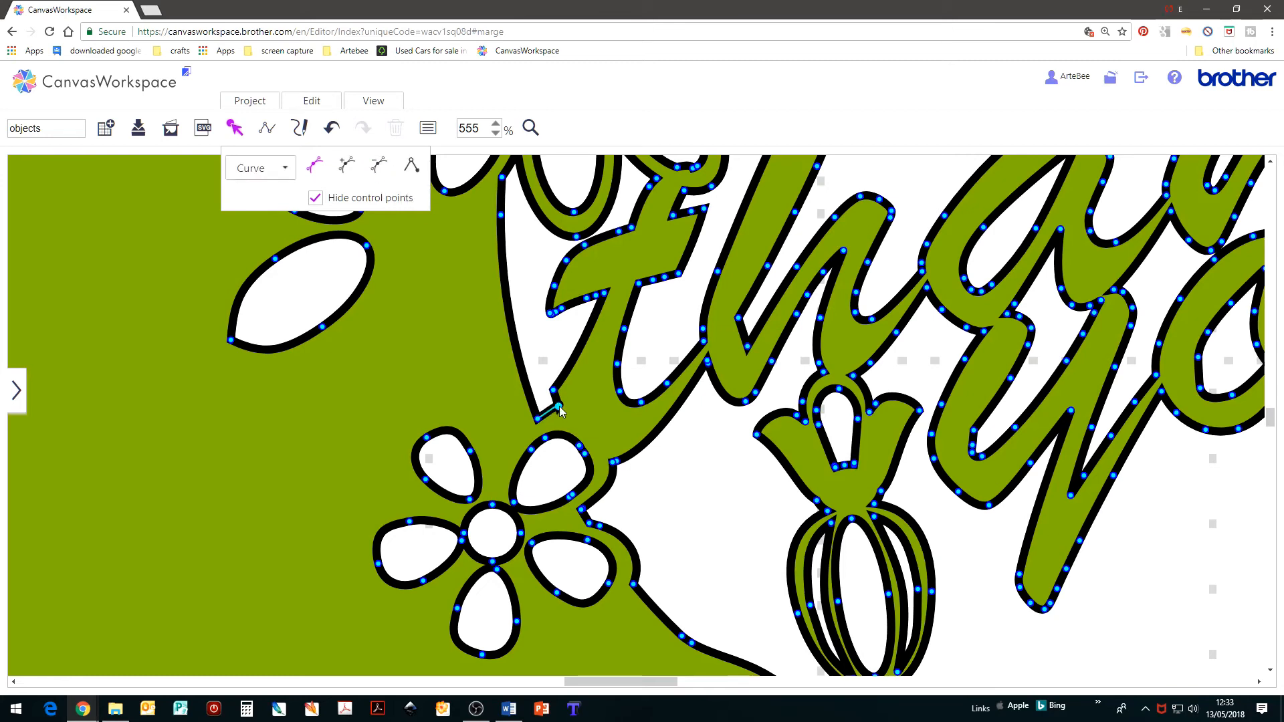
{"action": "left_click", "coordinate": [379, 168]}
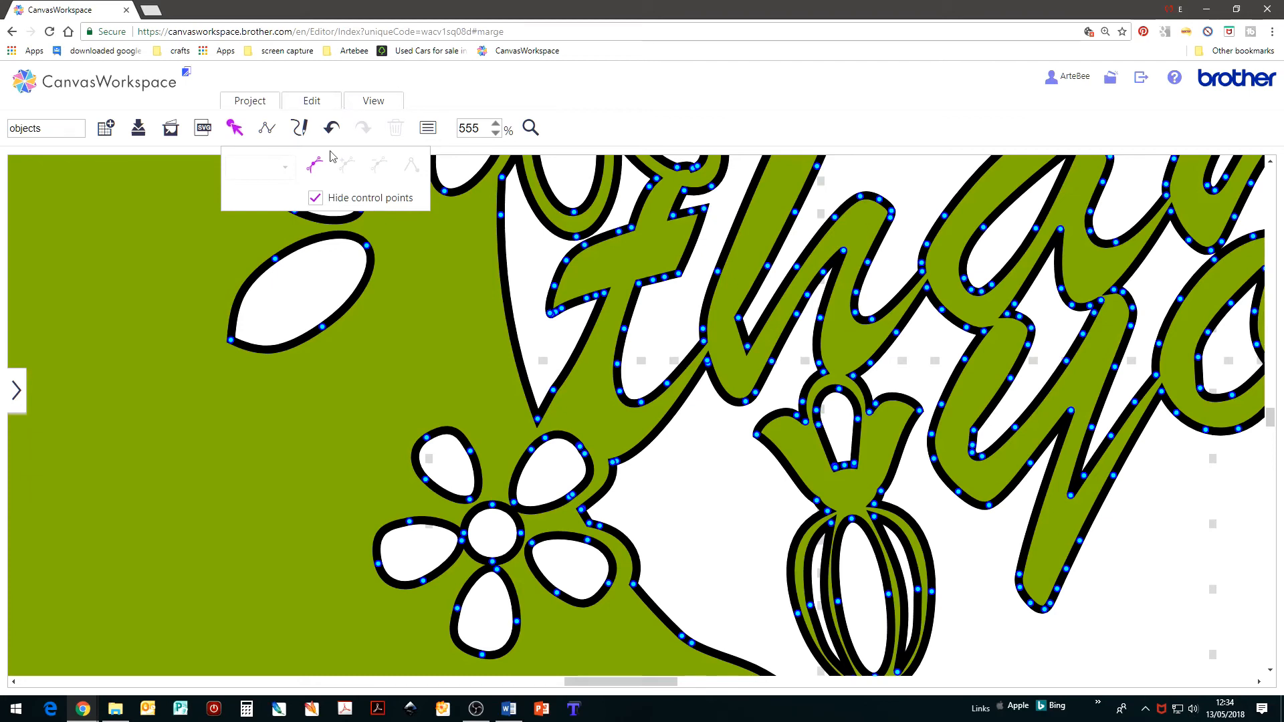
{"action": "left_click", "coordinate": [373, 100]}
{"action": "left_click", "coordinate": [379, 175]}
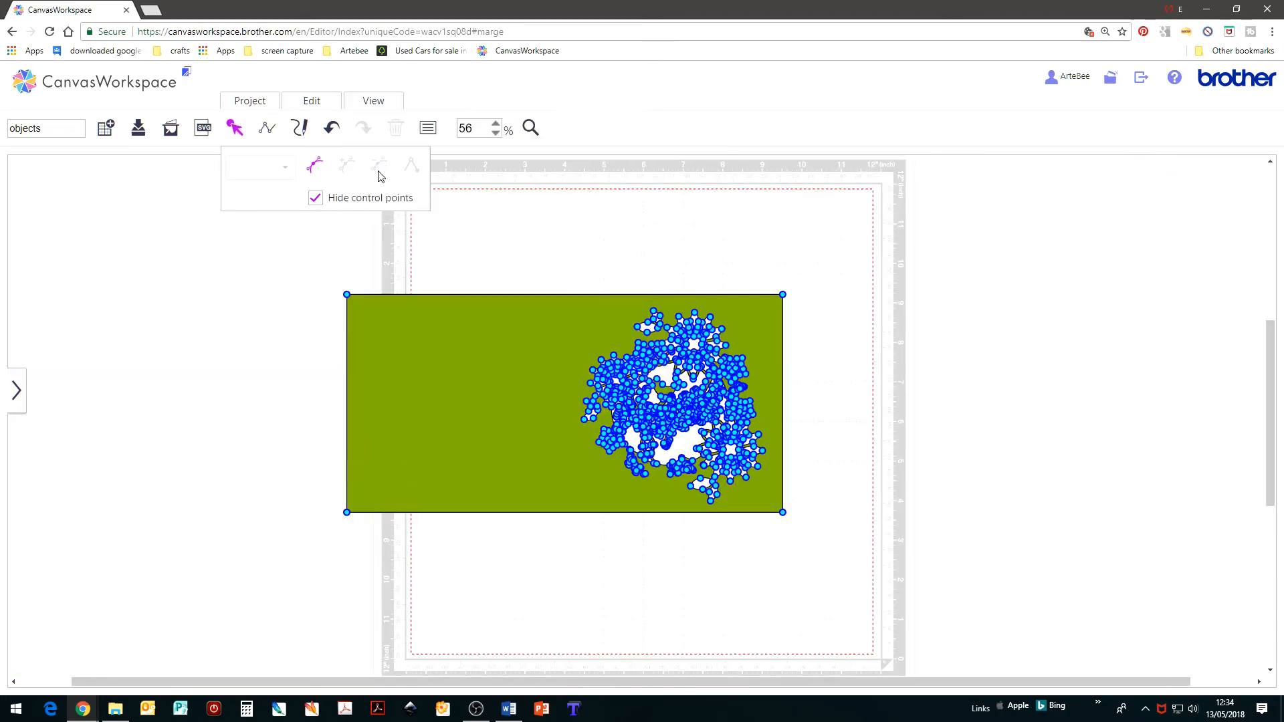
{"action": "left_click", "coordinate": [896, 455]}
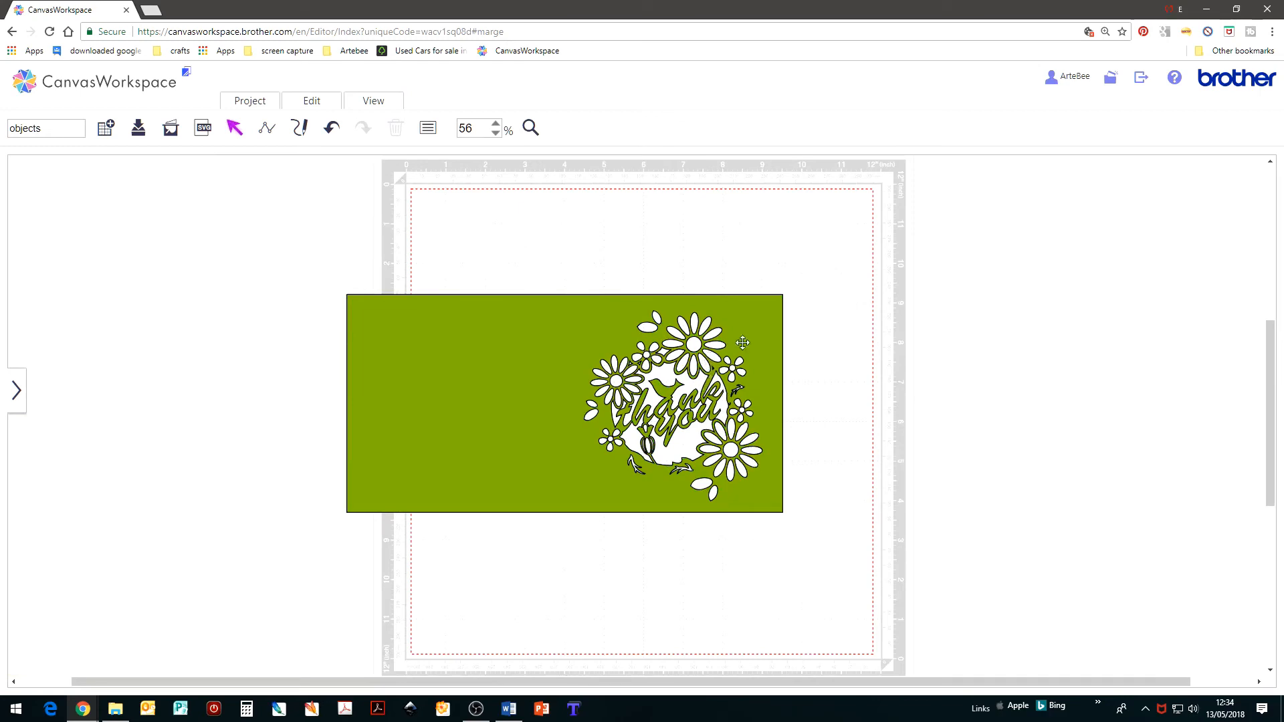
Delete the stray spur points on the opening's edge between the two right-hand small flowers and the tiny triangular hole above the "k"
{"action": "left_click", "coordinate": [531, 127]}
{"action": "left_click_drag", "start_coordinate": [581, 255], "coordinate": [788, 461]}
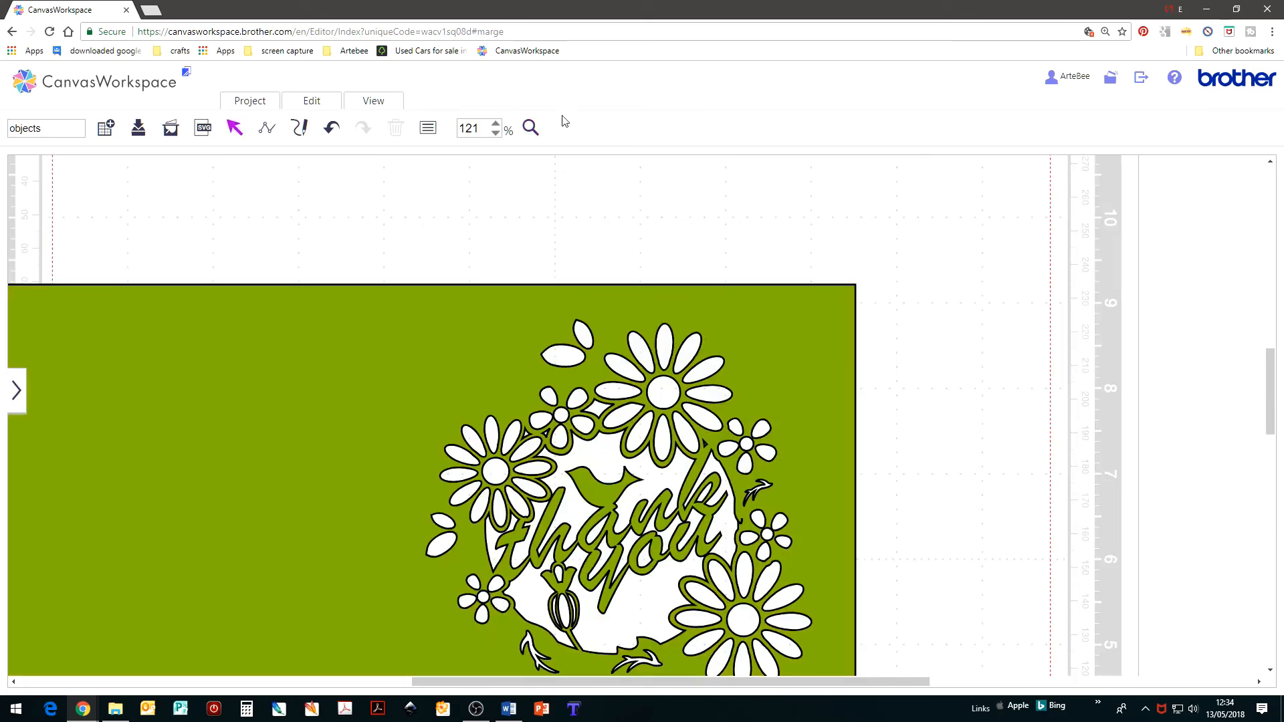
{"action": "left_click", "coordinate": [528, 134]}
{"action": "left_click_drag", "start_coordinate": [661, 413], "coordinate": [771, 540]}
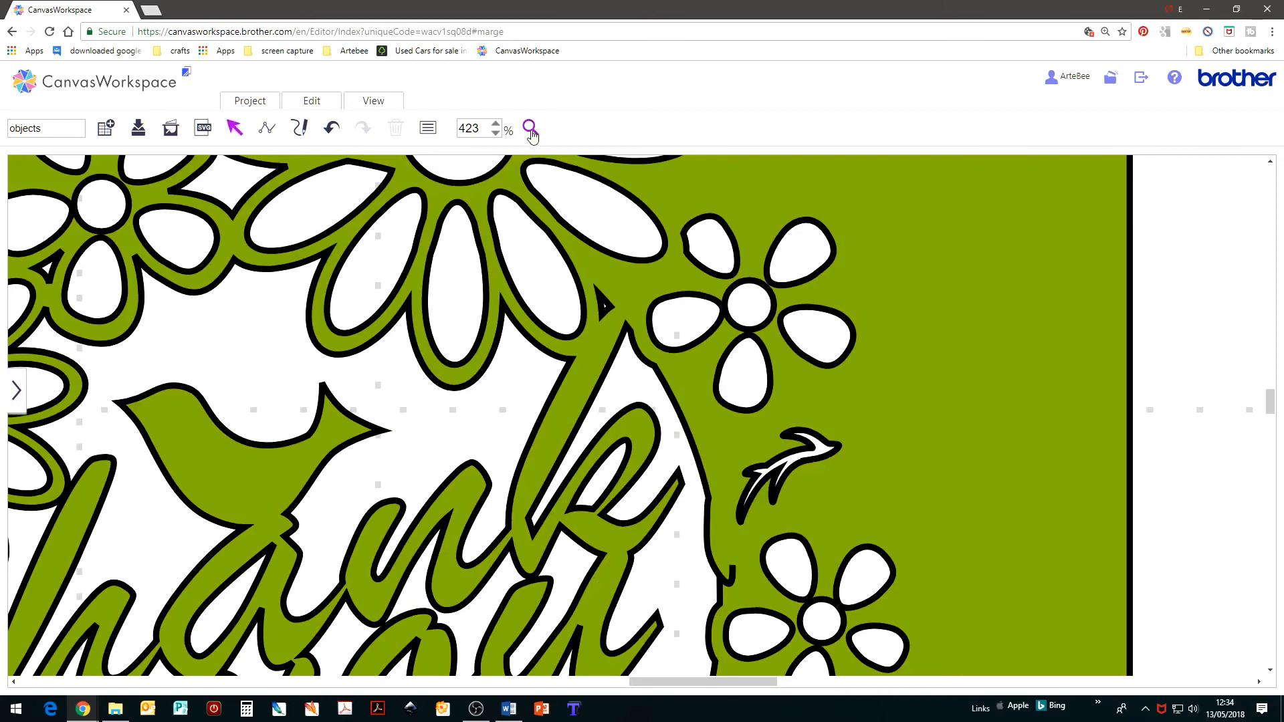
{"action": "double_click", "coordinate": [607, 309]}
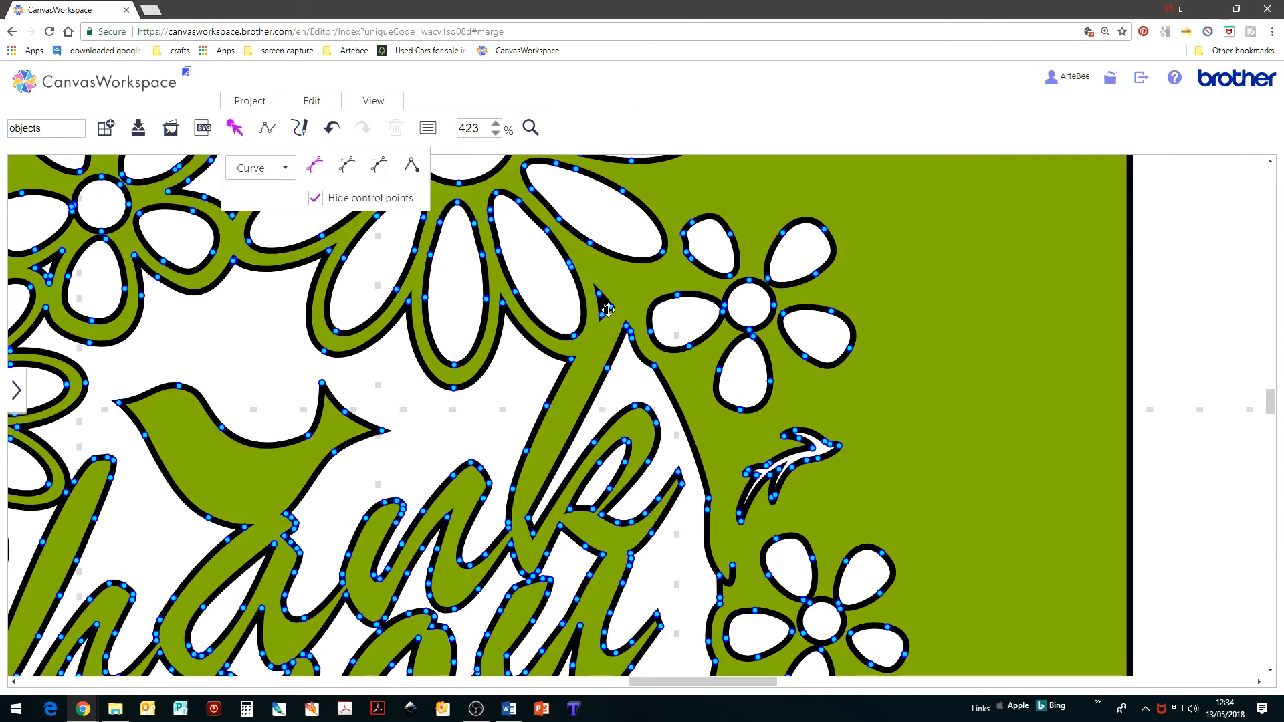
{"action": "left_click", "coordinate": [733, 567]}
{"action": "left_click", "coordinate": [379, 167]}
{"action": "left_click", "coordinate": [721, 576]}
{"action": "left_click", "coordinate": [380, 167]}
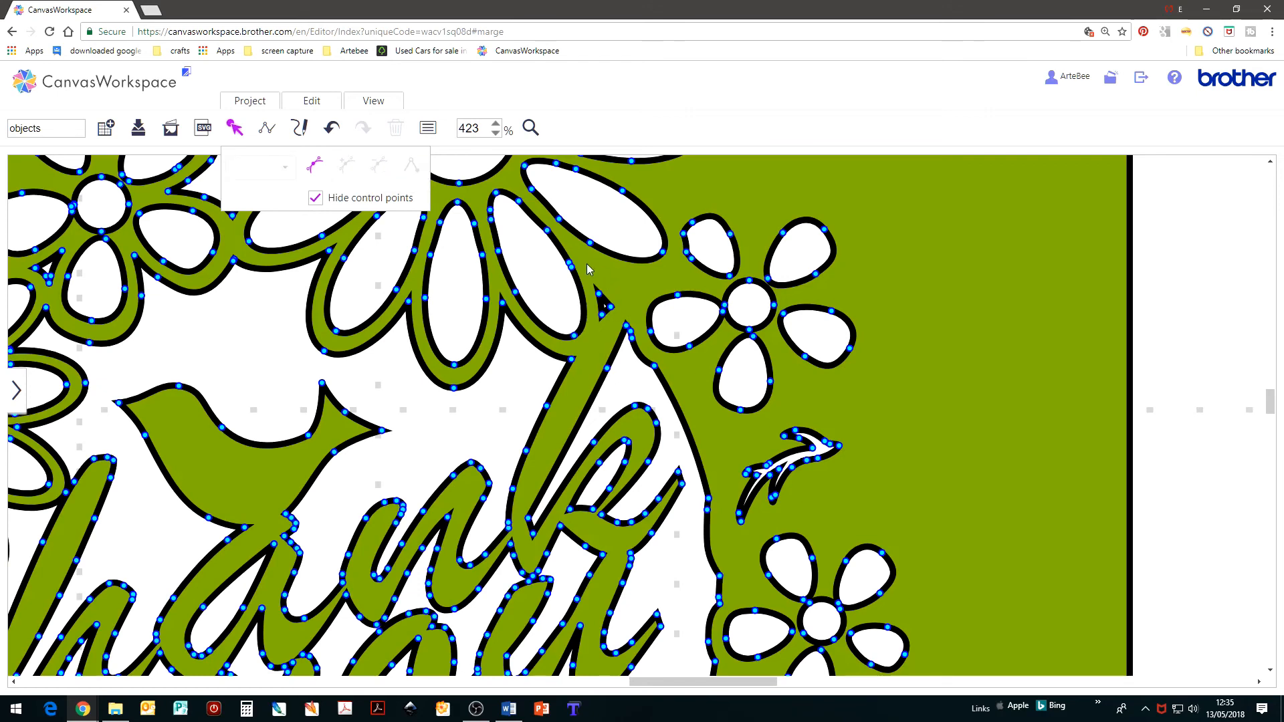
{"action": "left_click", "coordinate": [629, 318]}
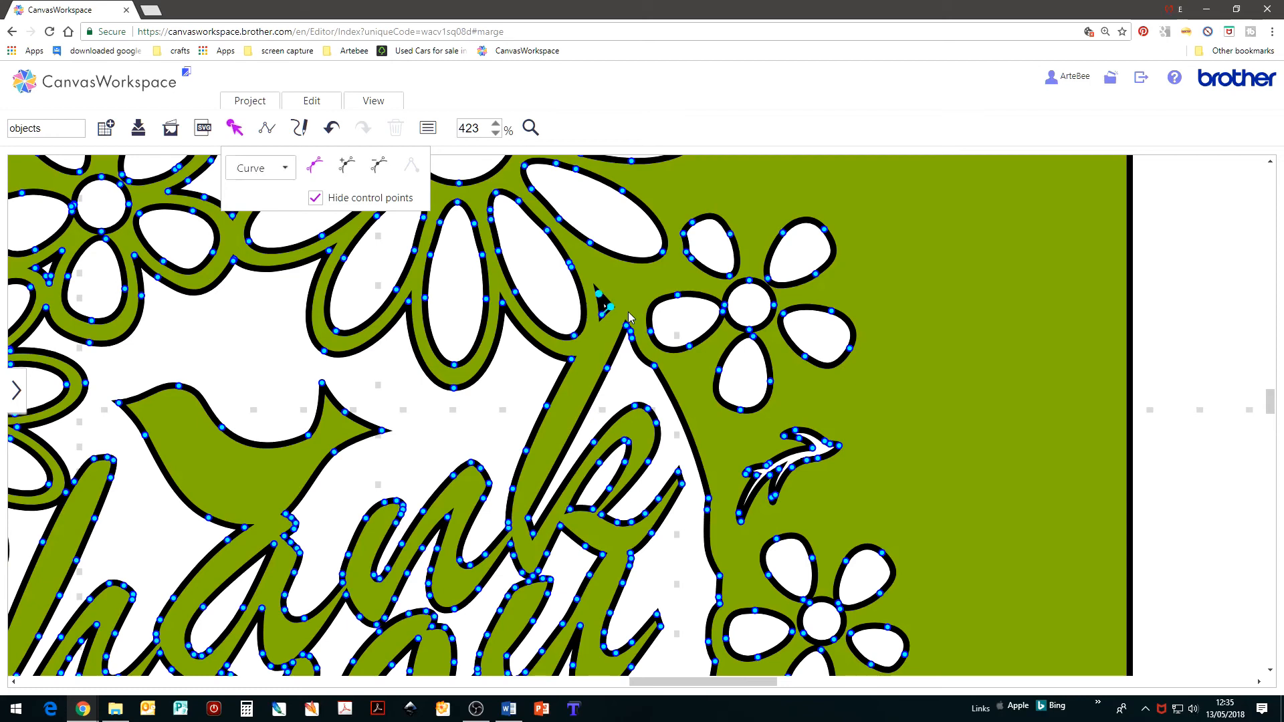
{"action": "left_click", "coordinate": [377, 168]}
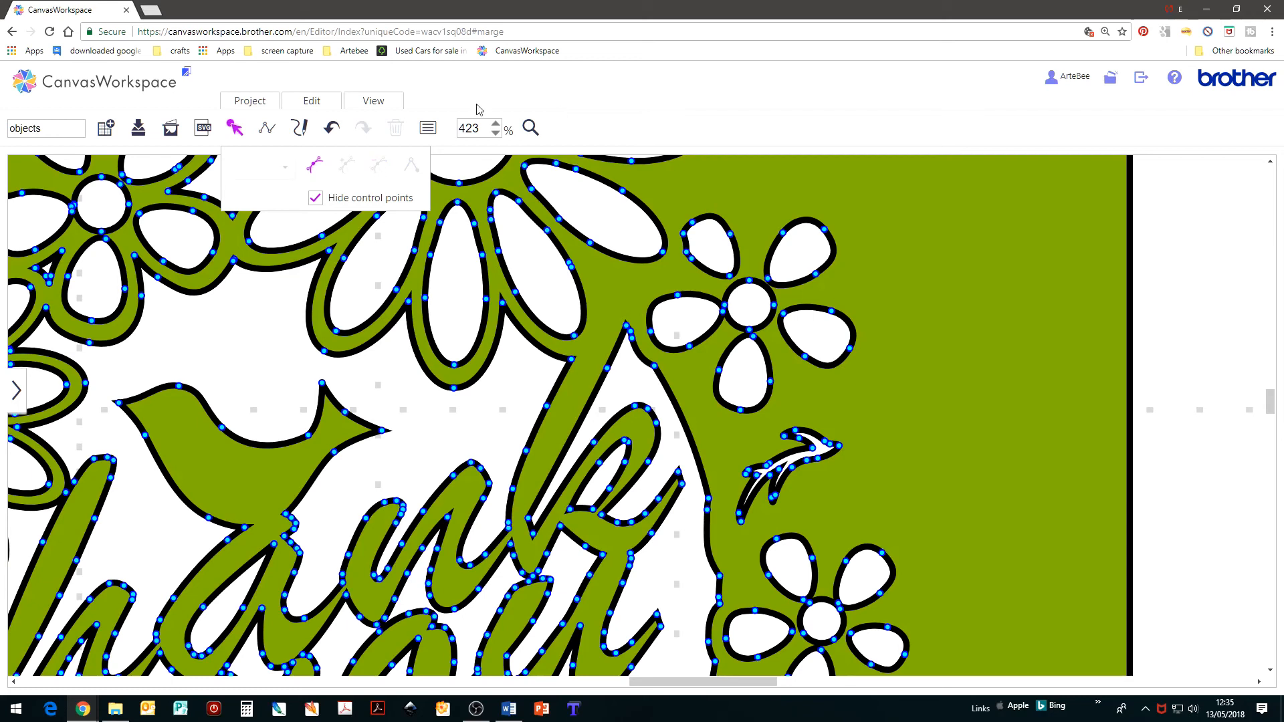
Move the whole welded card inside the dotted cutting area of the mat
{"action": "left_click", "coordinate": [380, 109]}
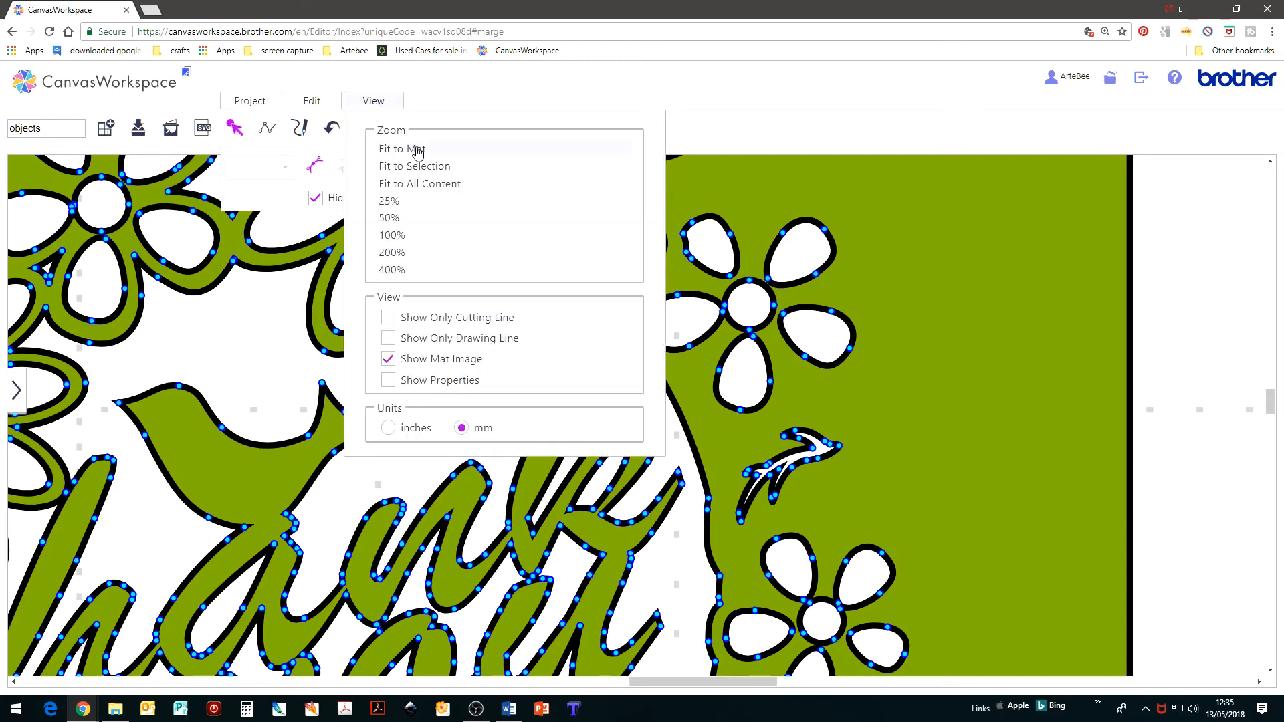
{"action": "left_click", "coordinate": [417, 150]}
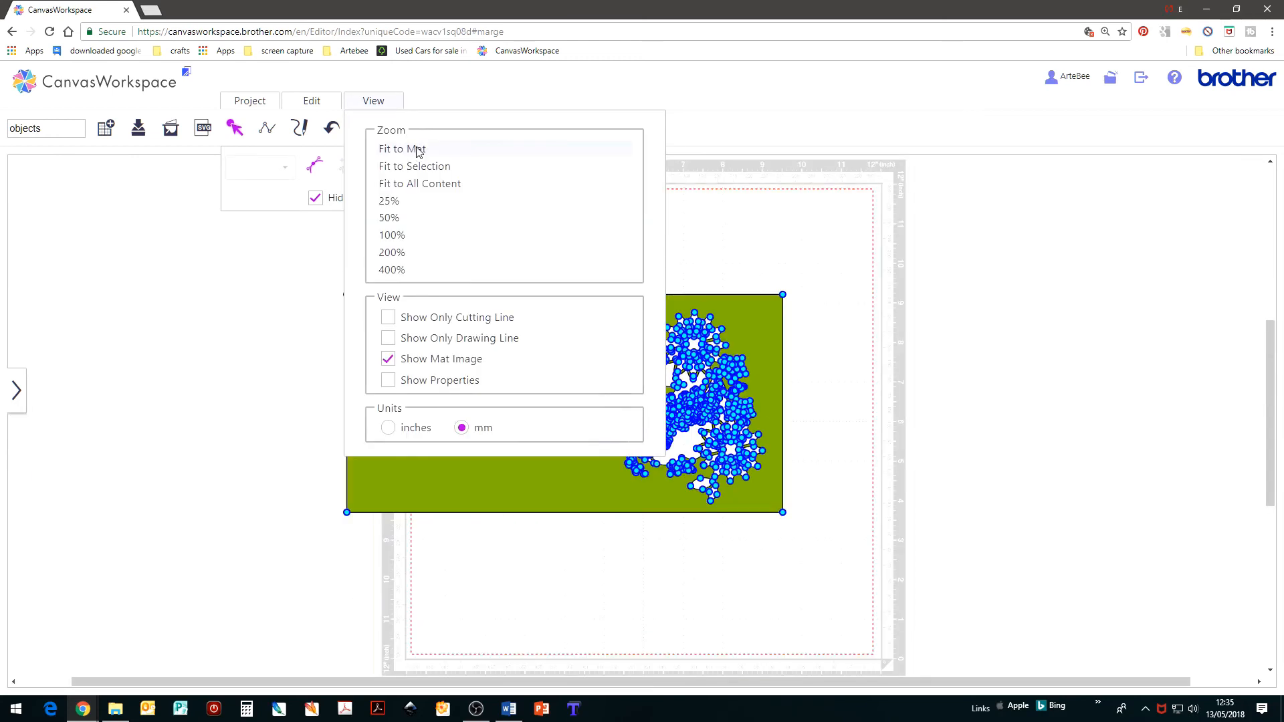
{"action": "left_click", "coordinate": [830, 466]}
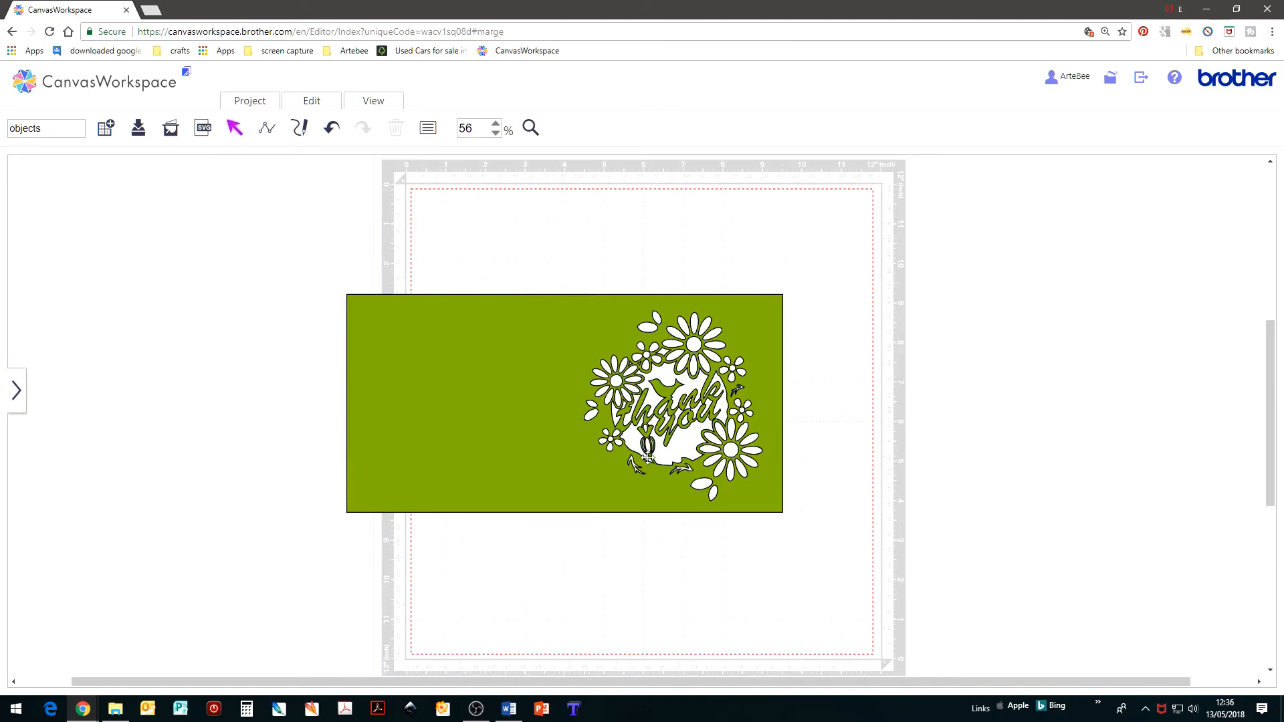
{"action": "left_click_drag", "start_coordinate": [744, 510], "coordinate": [632, 408]}
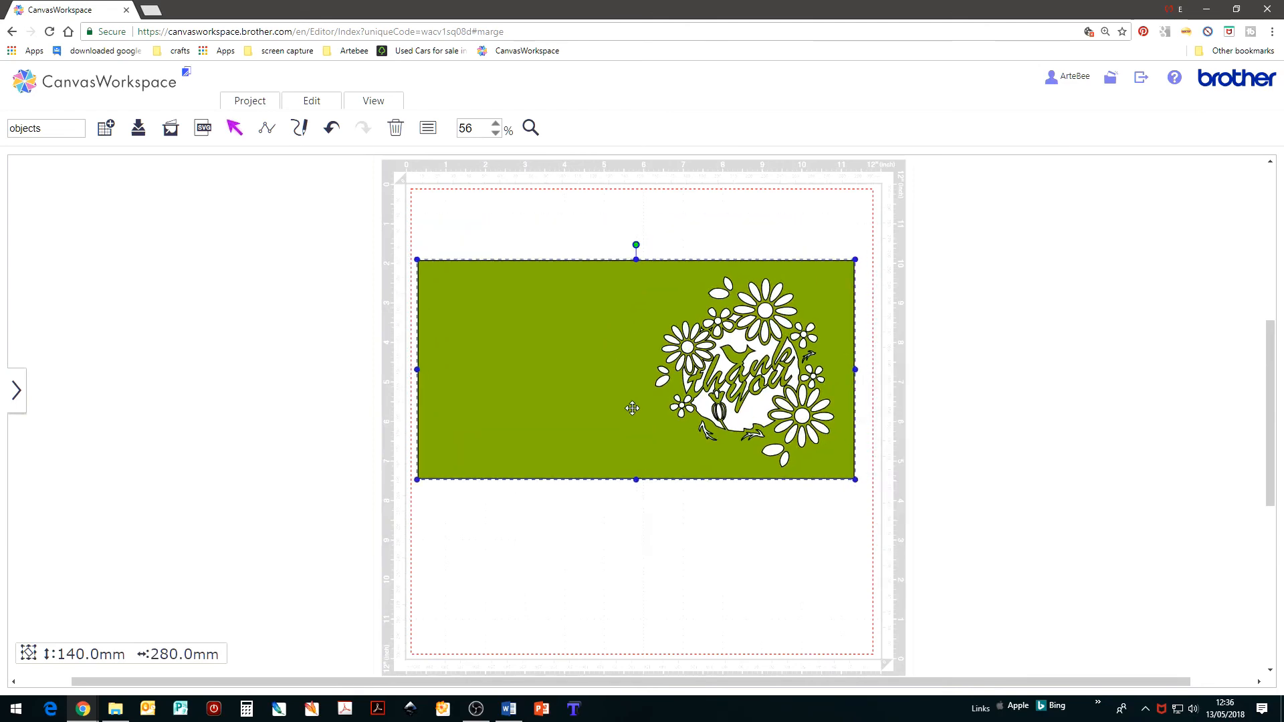
{"action": "left_click", "coordinate": [718, 593]}
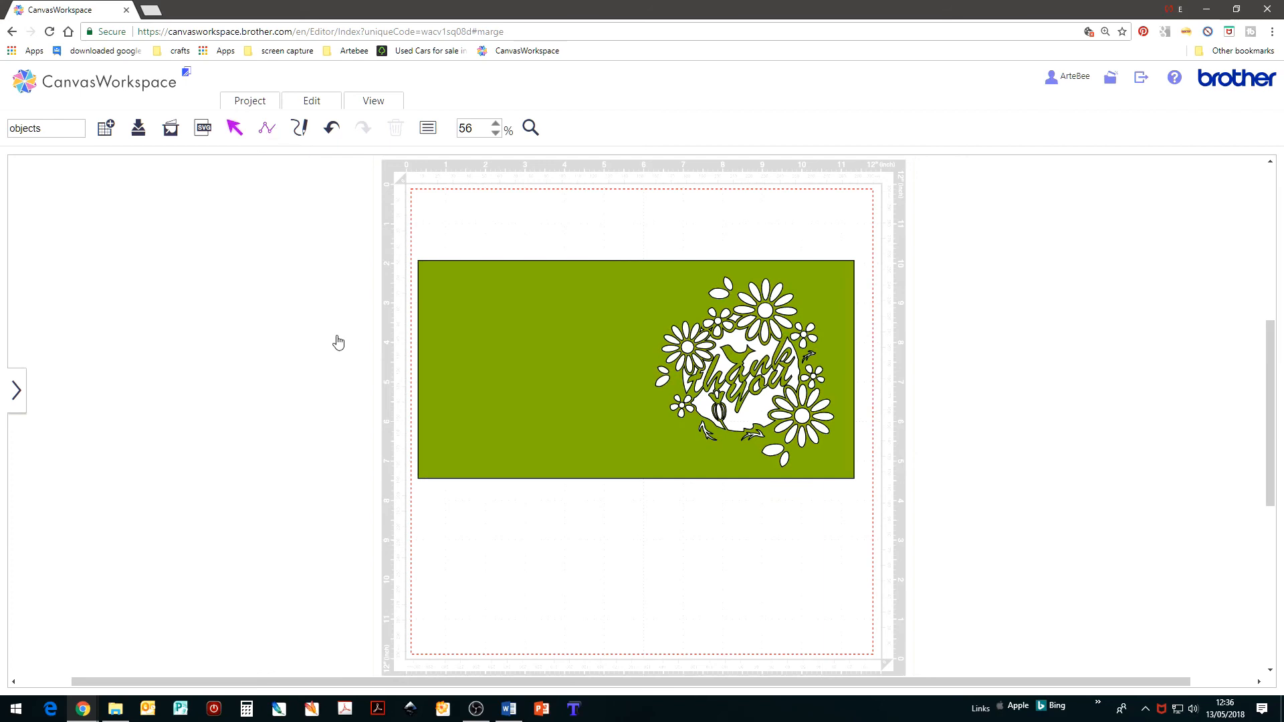
Draw a vertical straight path about 156 mm long across the card near its middle as a fold line
{"action": "left_click", "coordinate": [627, 244]}
{"action": "left_click", "coordinate": [647, 493], "text": "shift"}
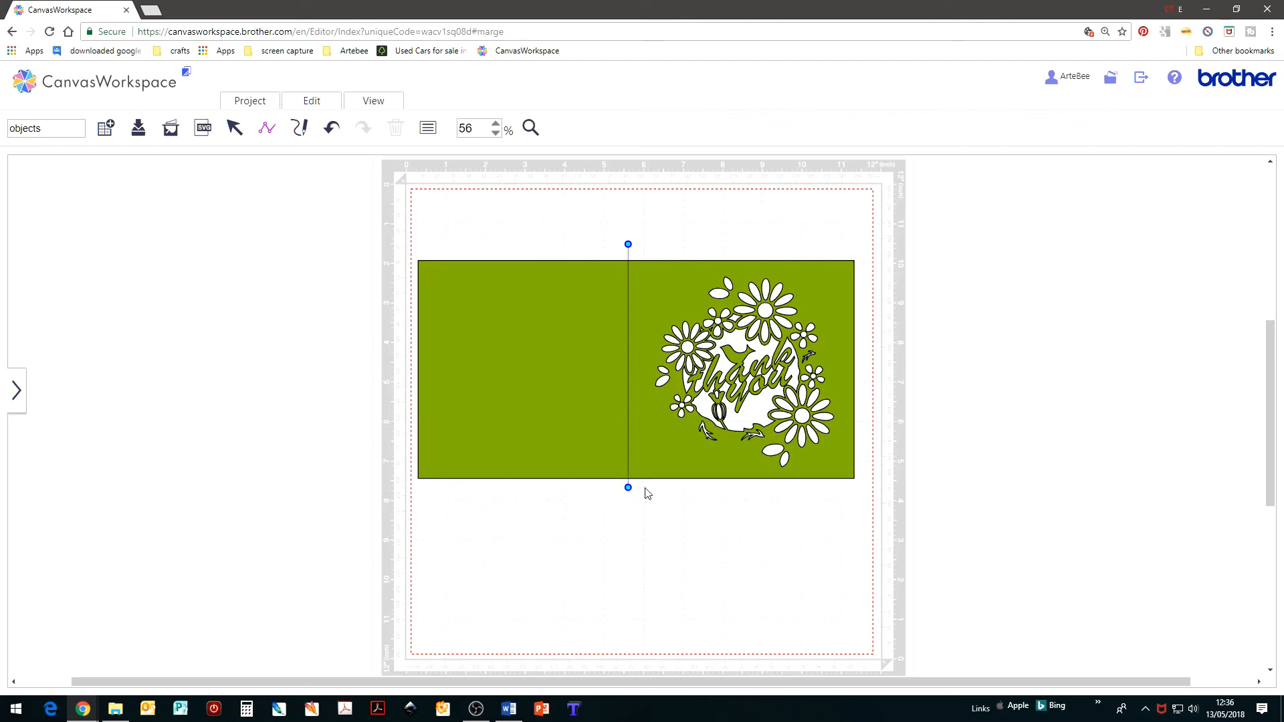
{"action": "double_click", "coordinate": [629, 488]}
{"action": "key", "text": "Return"}
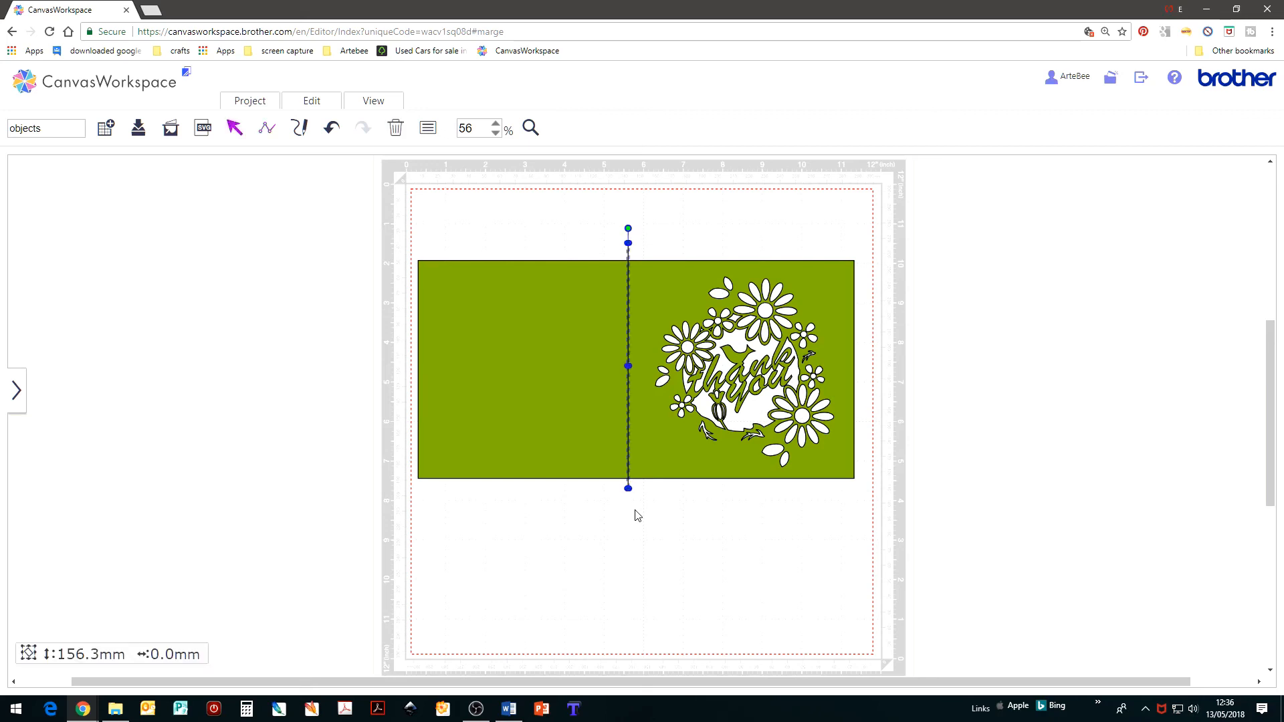
Set the vertical fold line's length to 140 mm
{"action": "left_click", "coordinate": [427, 130]}
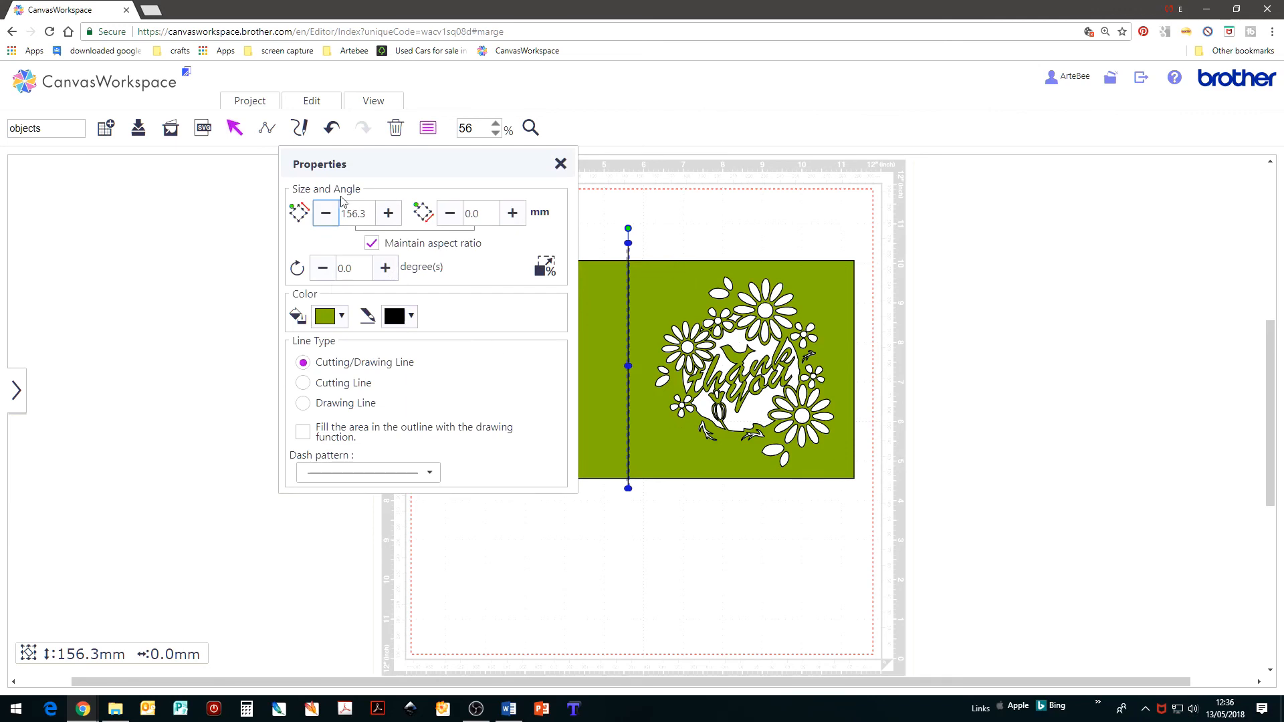
{"action": "left_click_drag", "start_coordinate": [367, 214], "coordinate": [339, 214]}
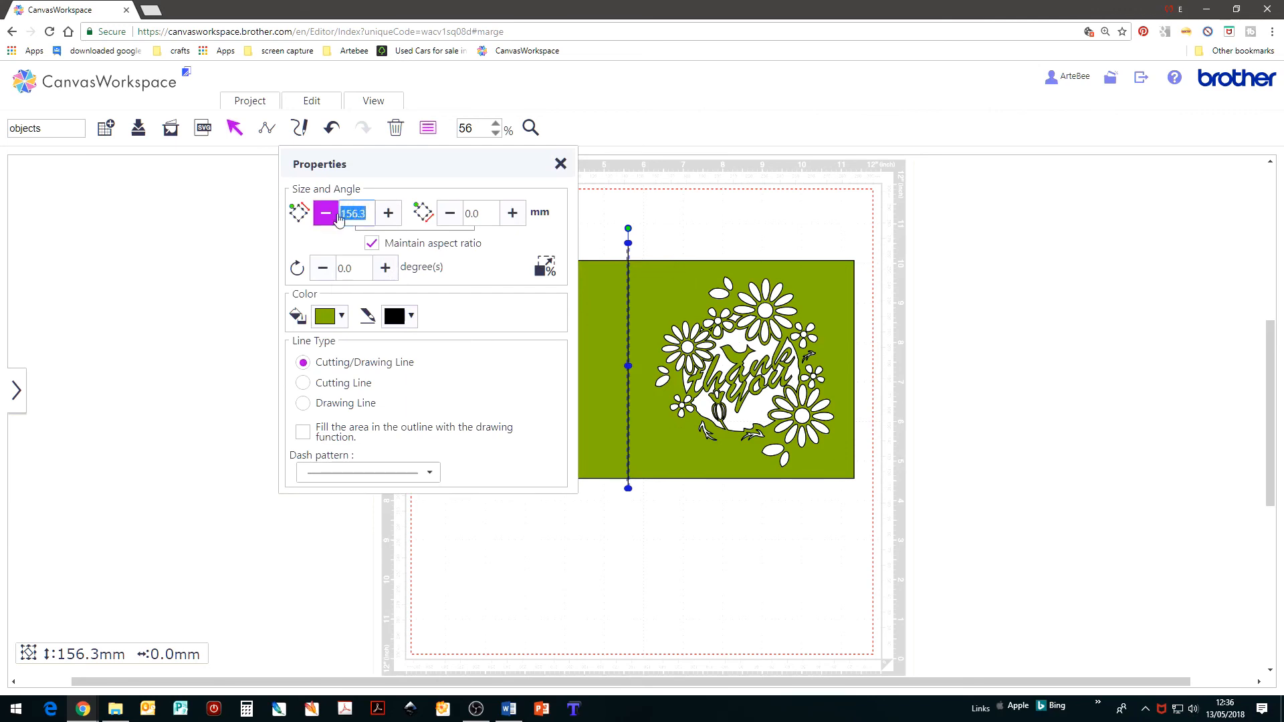
{"action": "type", "text": "140"}
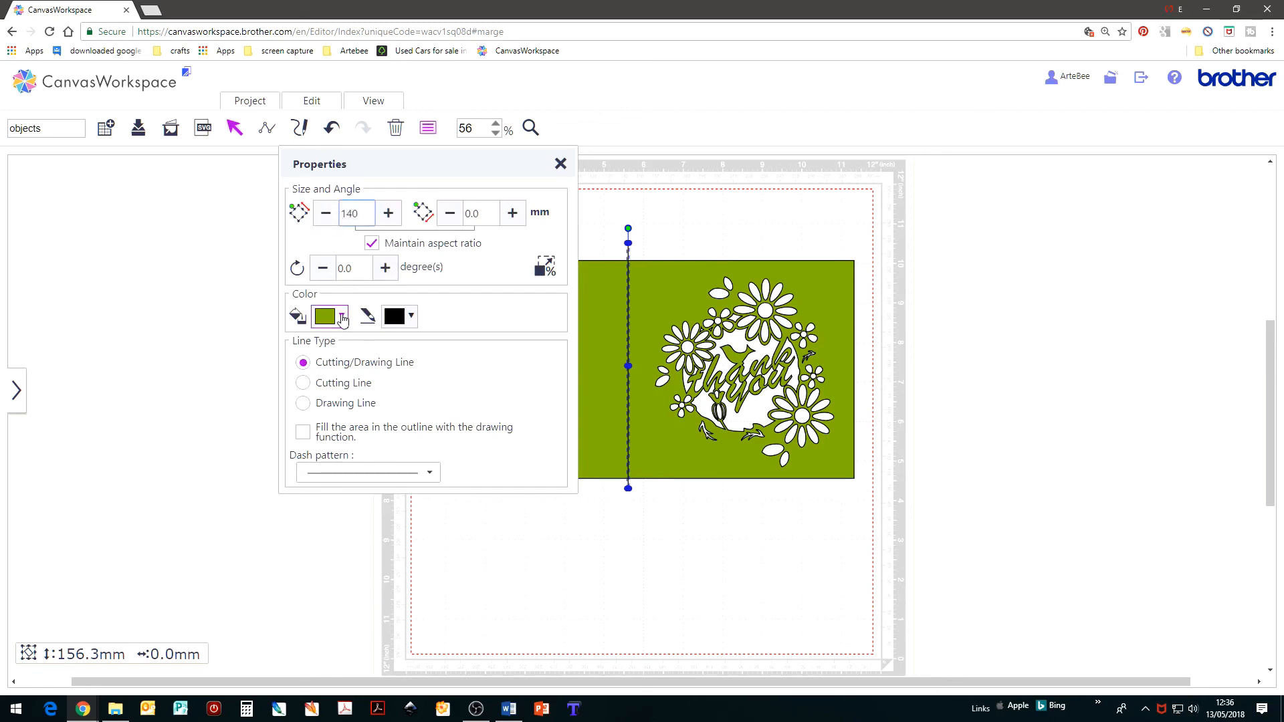
Give the fold line a red outline colour and a transparent fill
{"action": "left_click", "coordinate": [342, 317]}
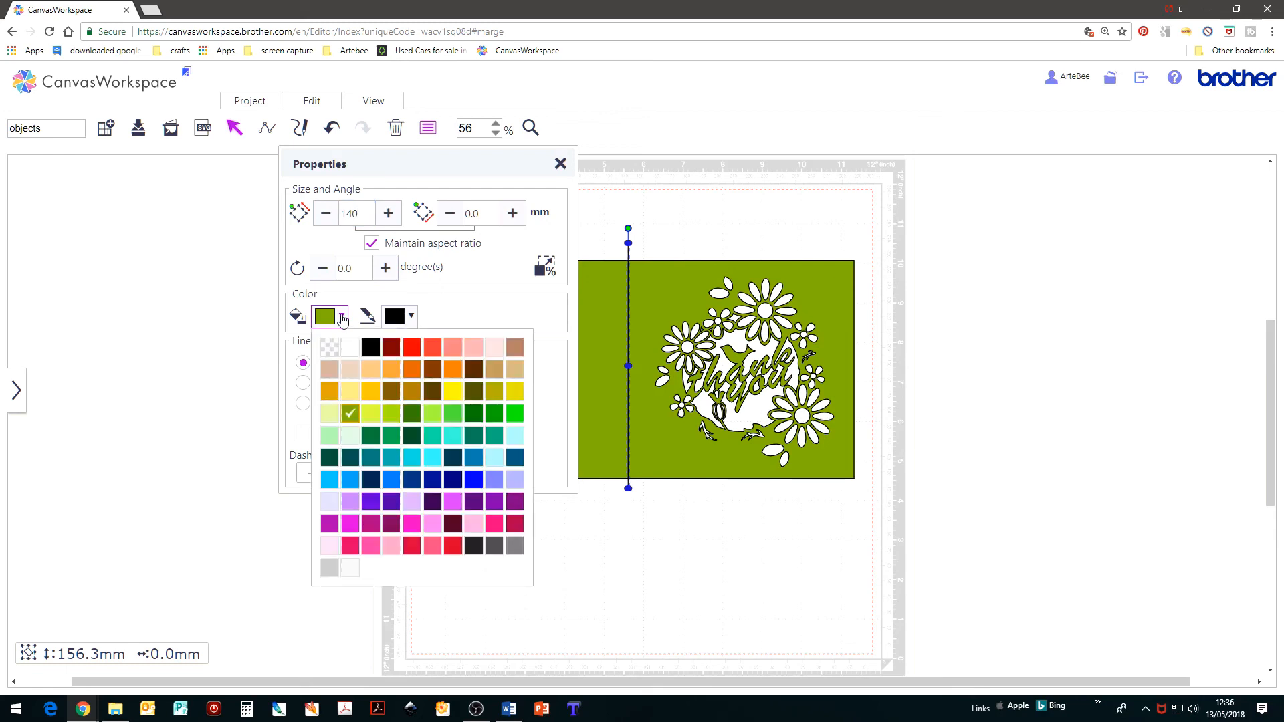
{"action": "left_click", "coordinate": [412, 317]}
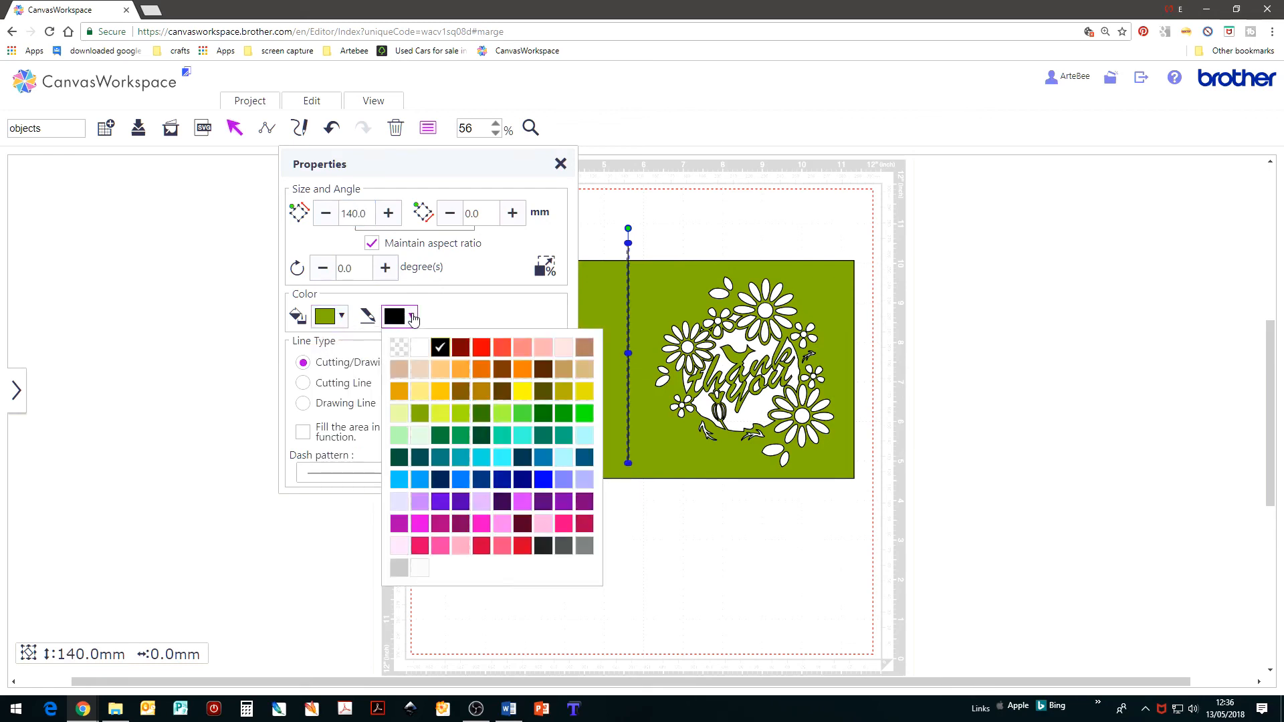
{"action": "left_click", "coordinate": [482, 348]}
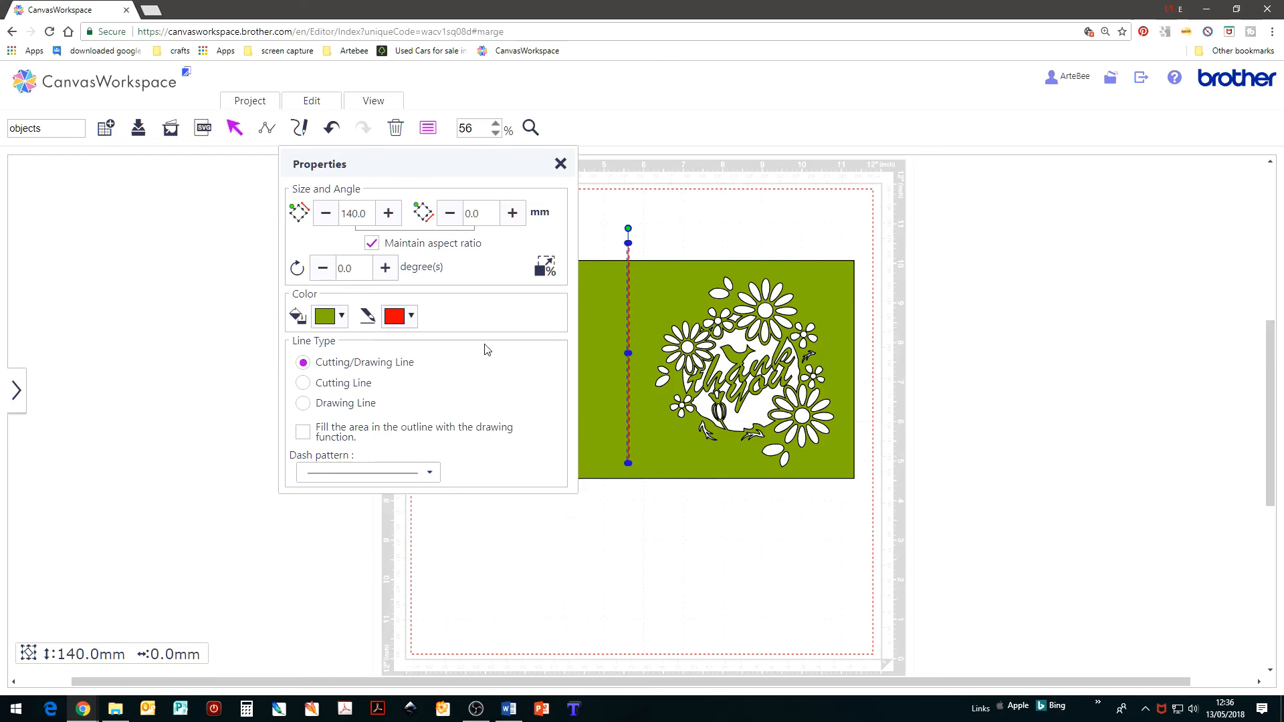
{"action": "left_click", "coordinate": [340, 318]}
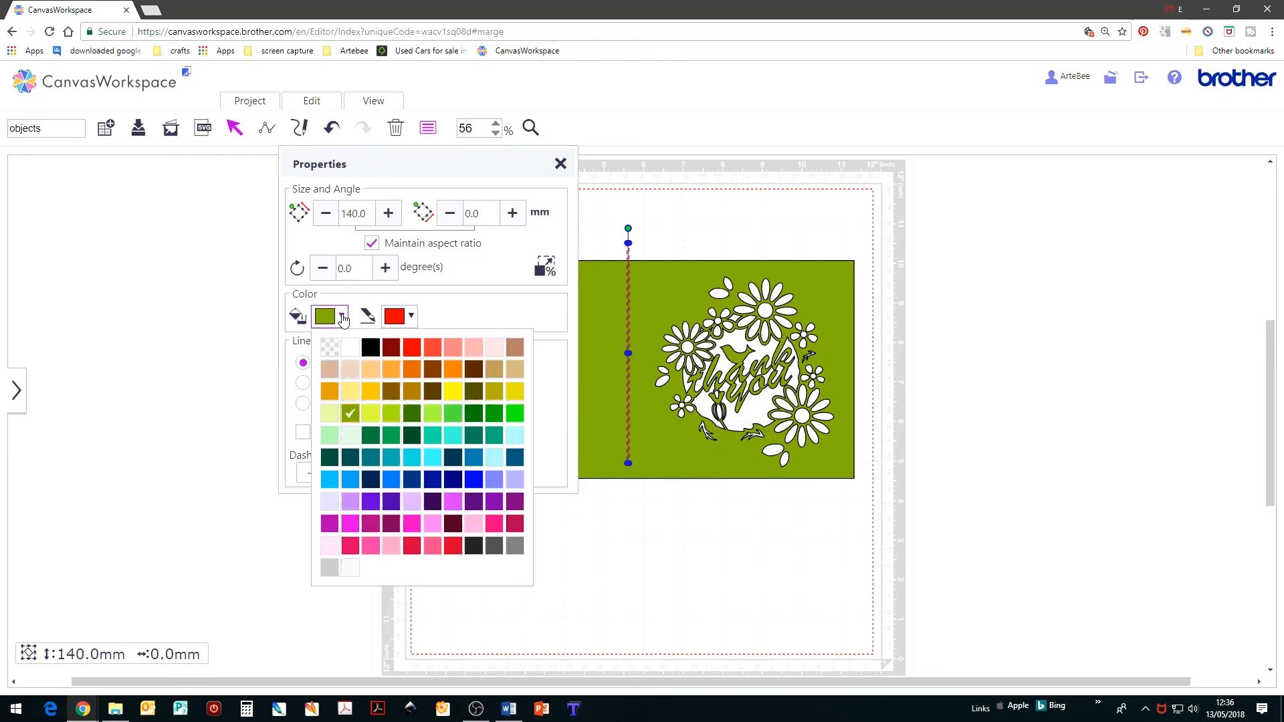
{"action": "left_click", "coordinate": [328, 349]}
Make the fold line a Cutting Line with the fine, closely spaced dash pattern
{"action": "left_click", "coordinate": [304, 383]}
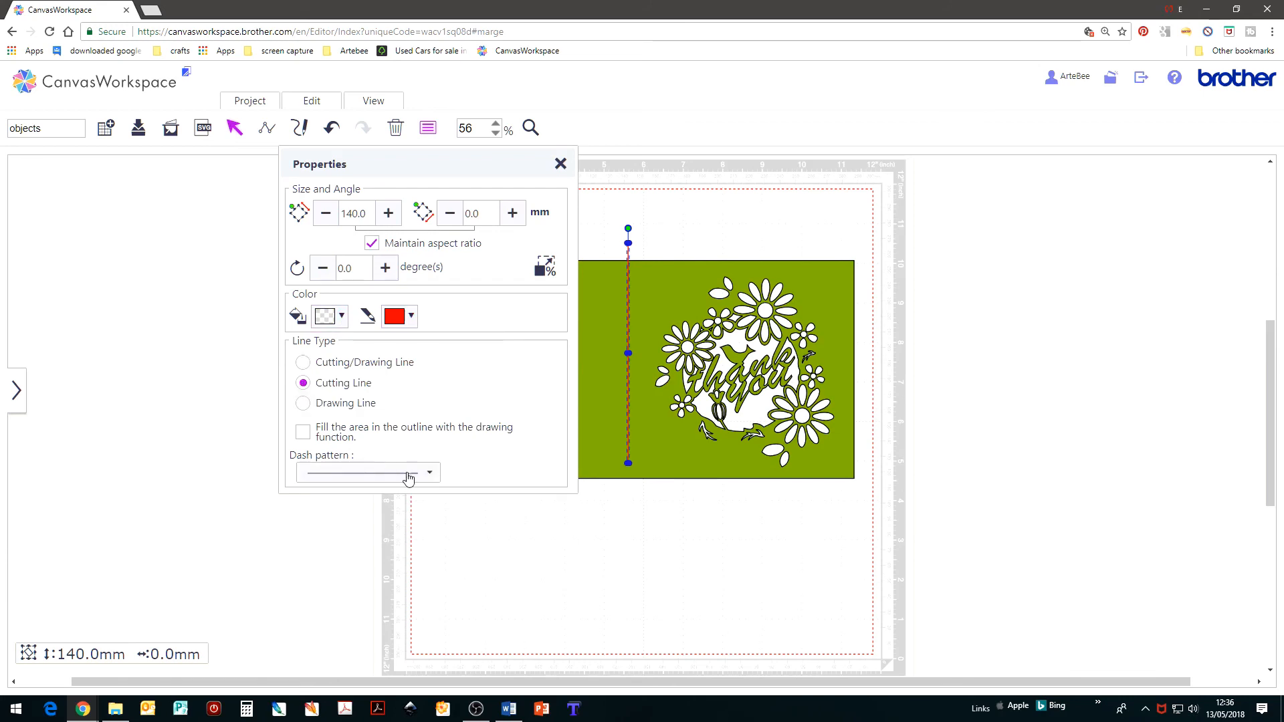
{"action": "left_click", "coordinate": [429, 474]}
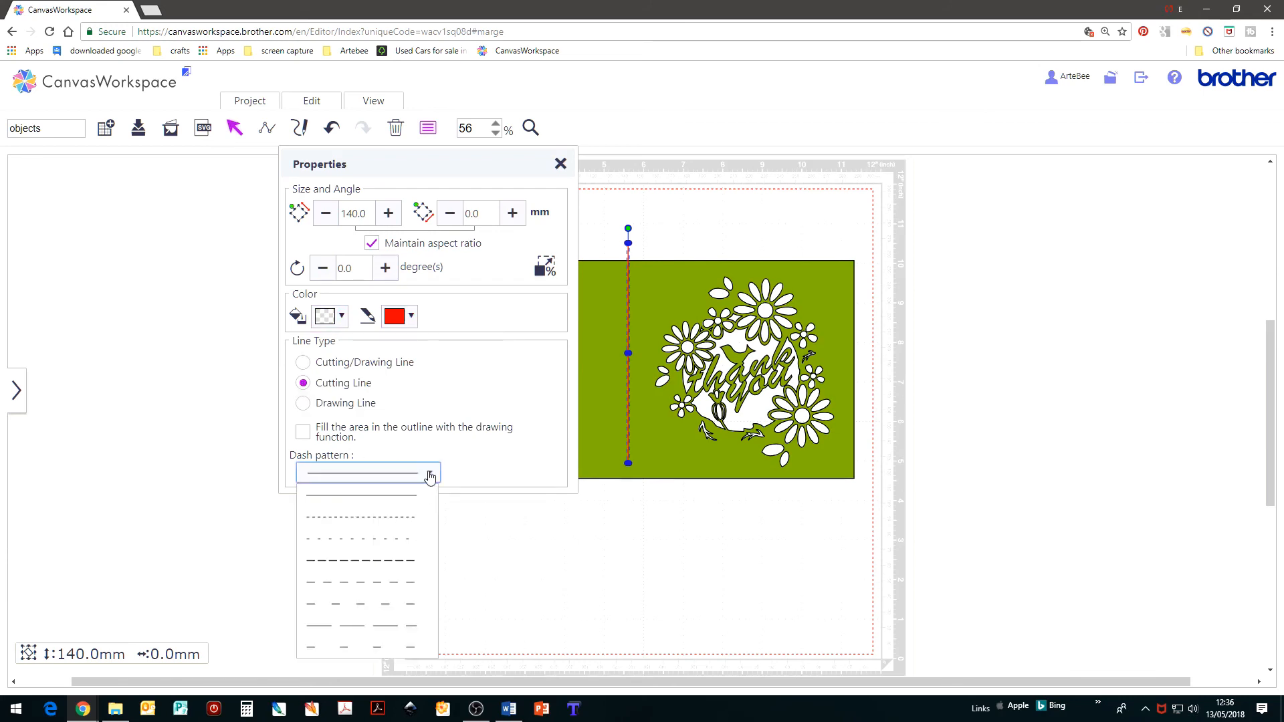
{"action": "left_click", "coordinate": [394, 517]}
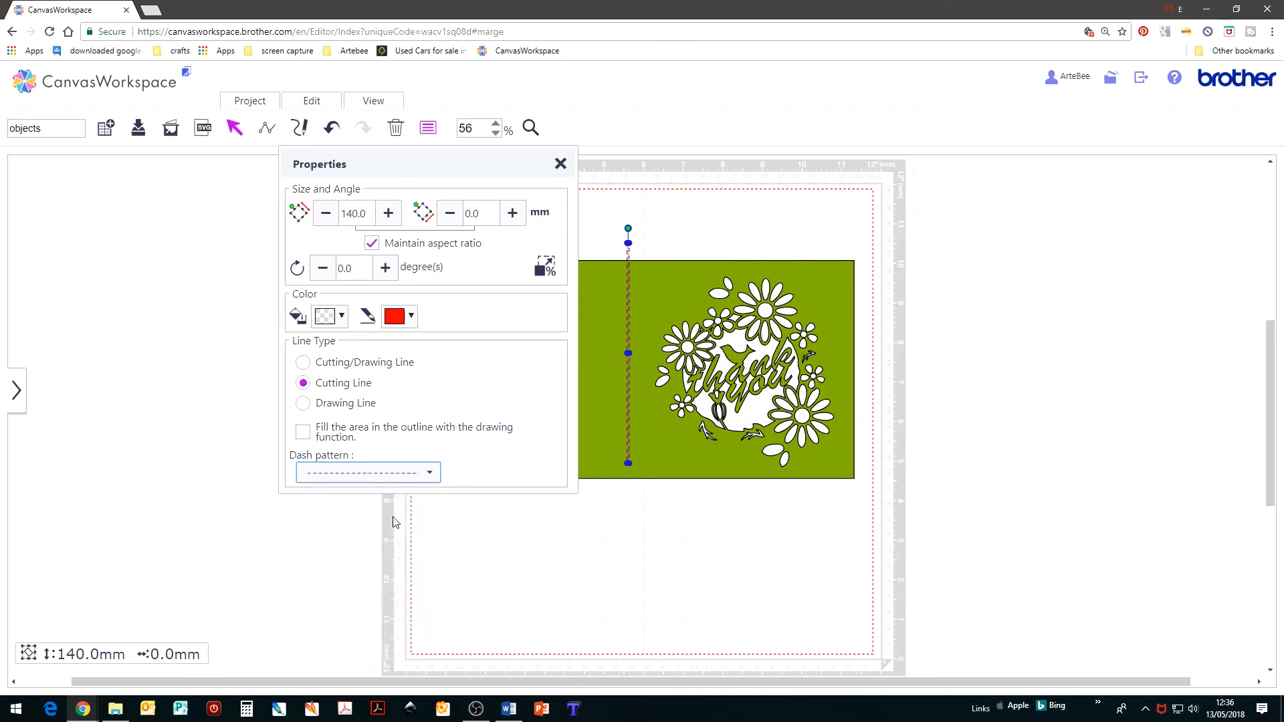
{"action": "left_click", "coordinate": [560, 163]}
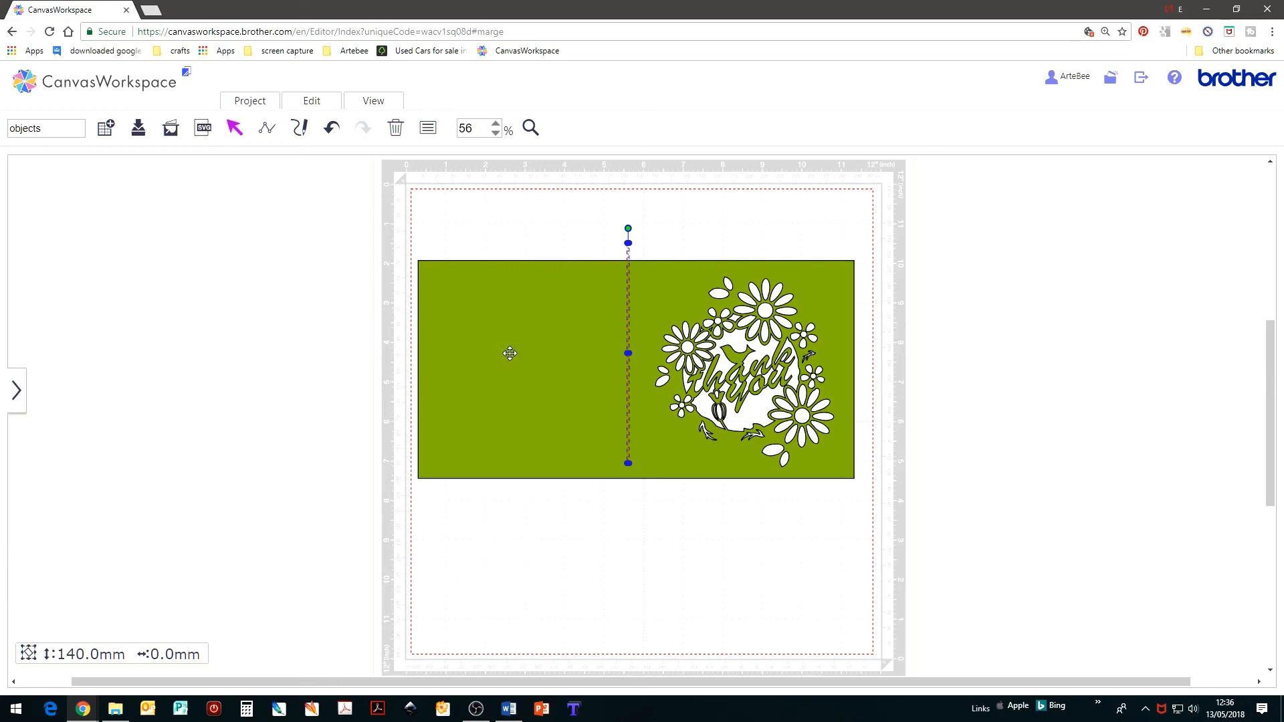
Align the fold line and the card on each other's centres horizontally and vertically, and group them
{"action": "left_click", "coordinate": [339, 403]}
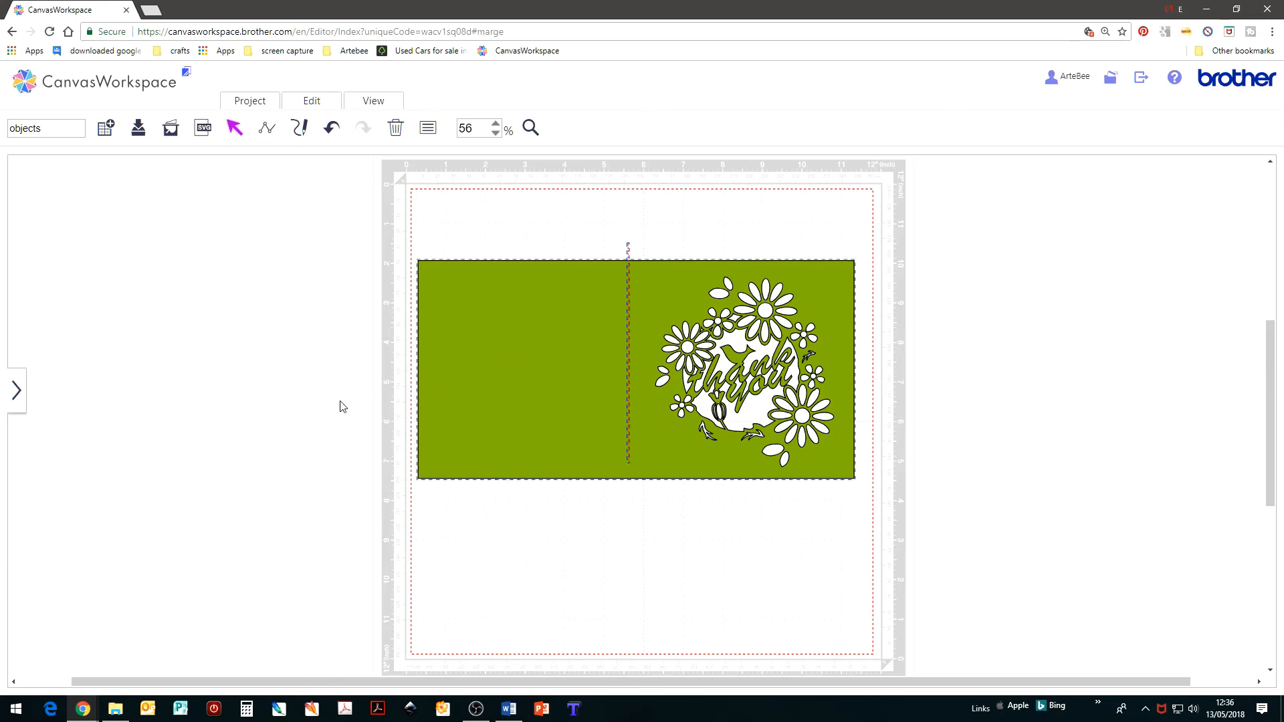
{"action": "left_click", "coordinate": [317, 105]}
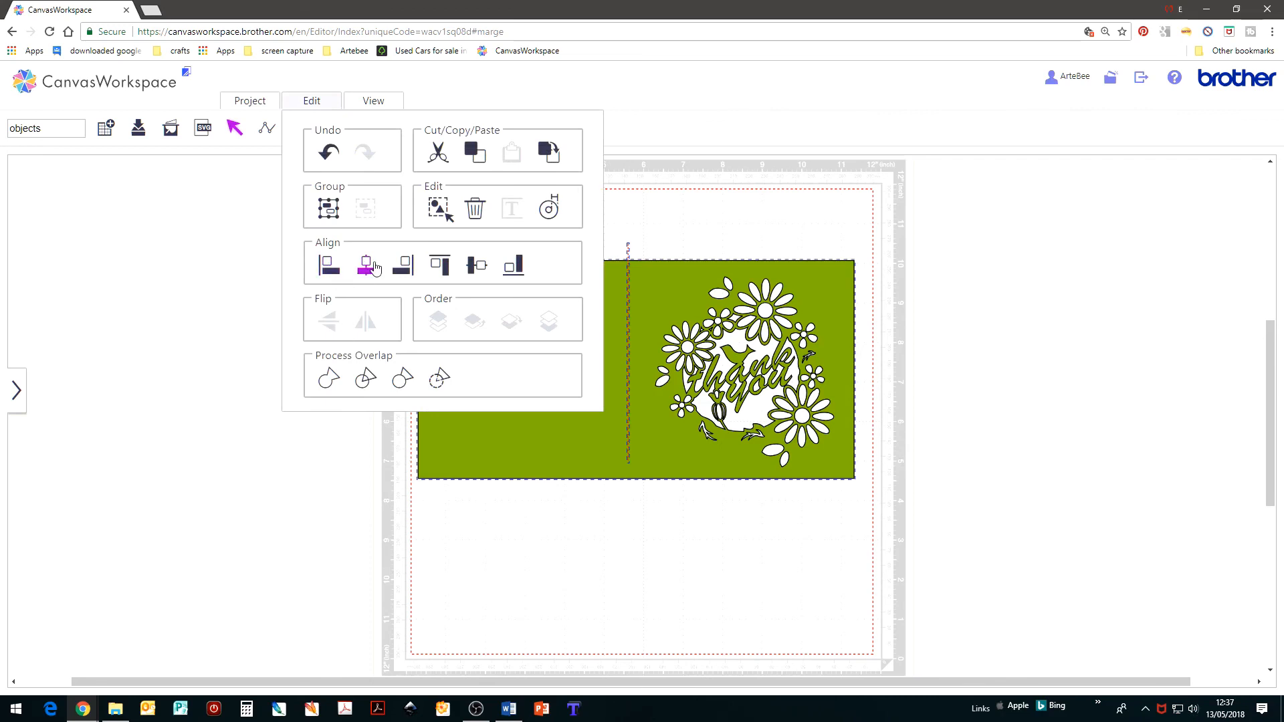
{"action": "left_click", "coordinate": [366, 267]}
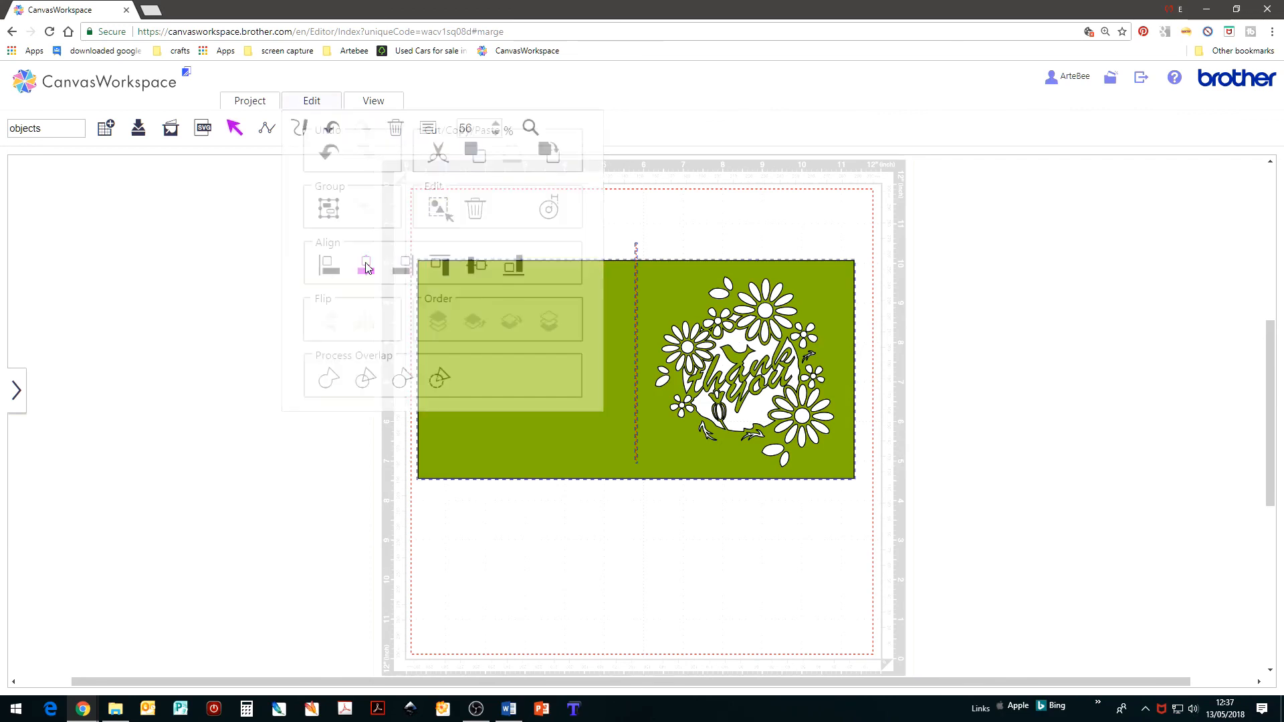
{"action": "left_click", "coordinate": [314, 100]}
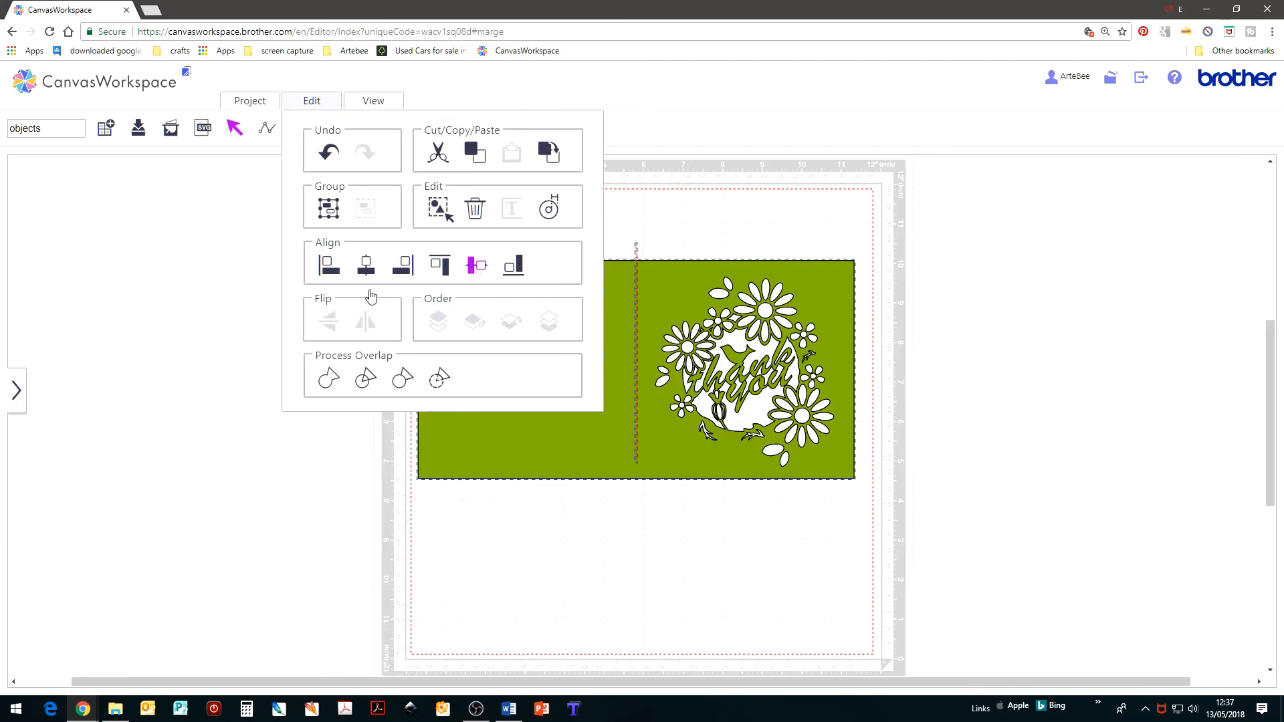
{"action": "left_click", "coordinate": [476, 265]}
{"action": "right_click", "coordinate": [503, 543]}
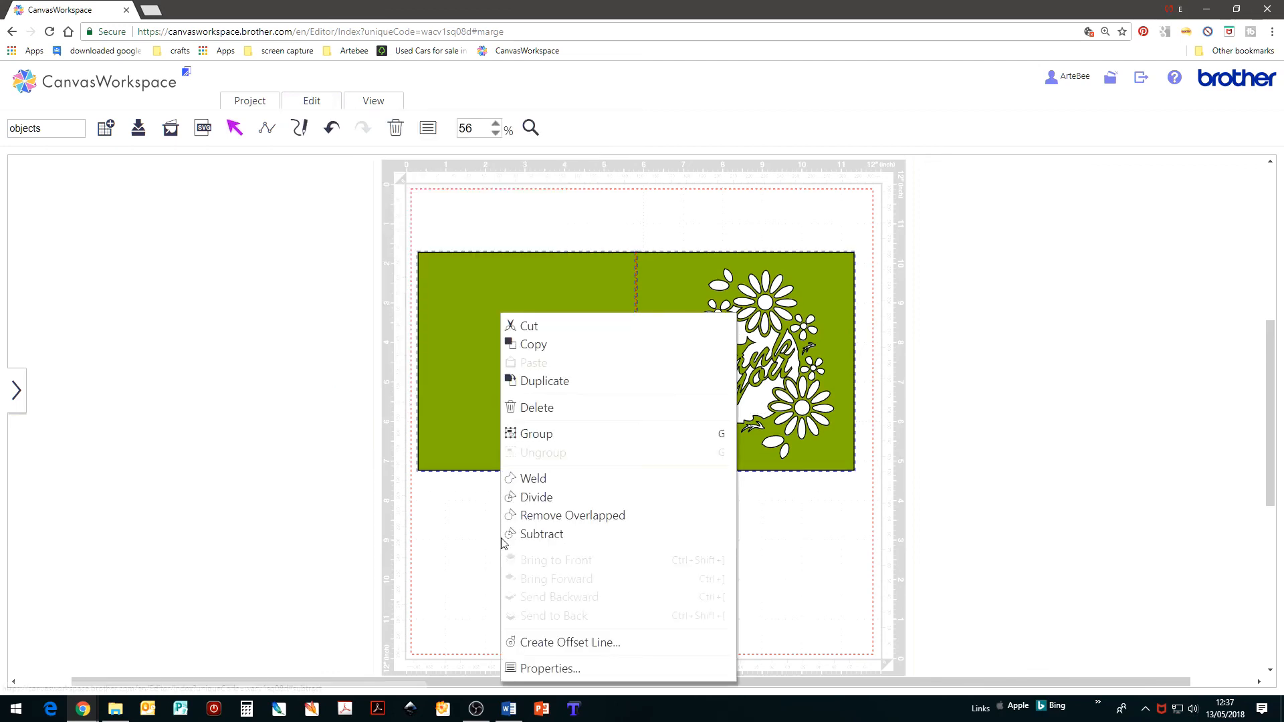
{"action": "left_click", "coordinate": [536, 435]}
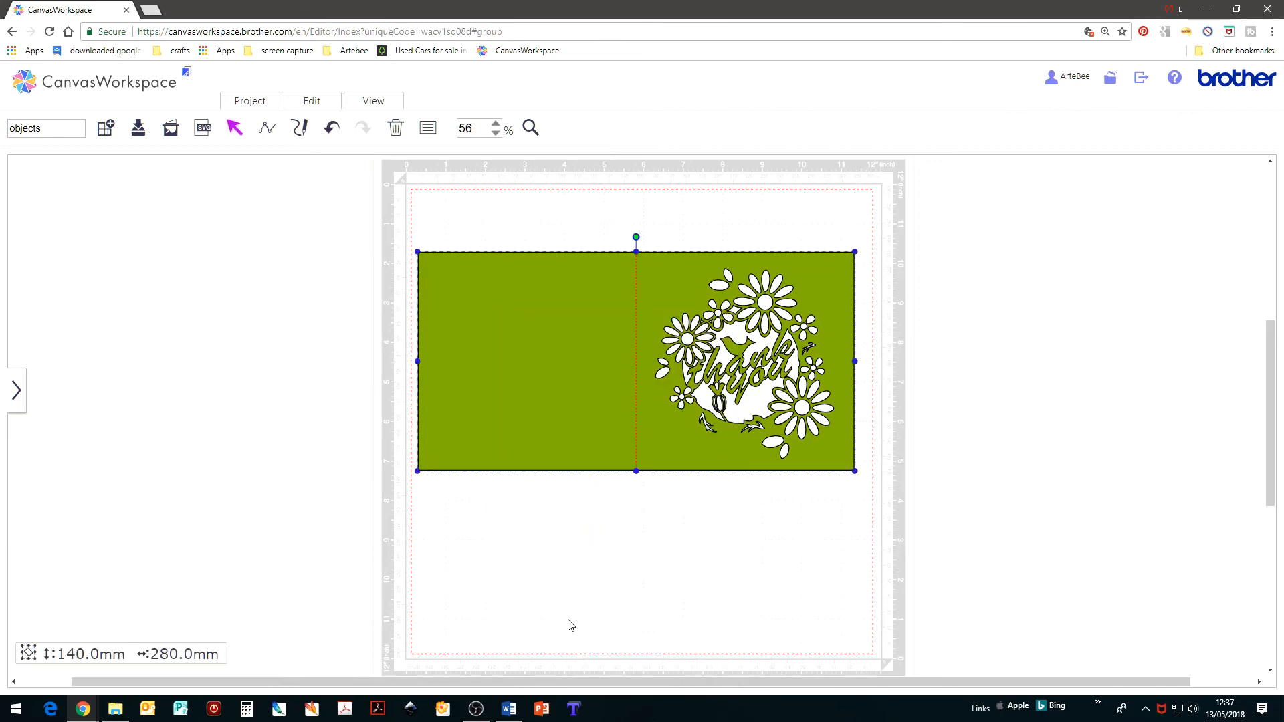
Rename the project as "cut out 2" and save it as another project
{"action": "double_click", "coordinate": [82, 130]}
{"action": "type", "text": "cut out 2"}
{"action": "left_click", "coordinate": [138, 128]}
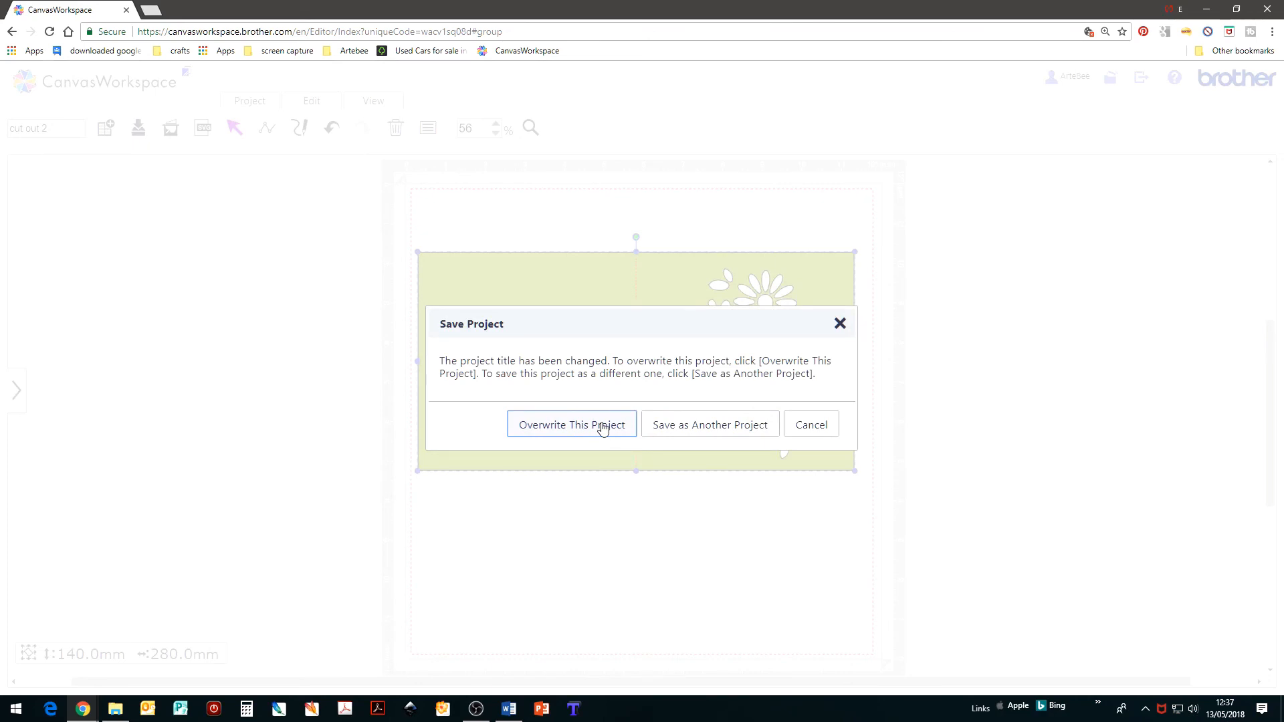
{"action": "left_click", "coordinate": [676, 424]}
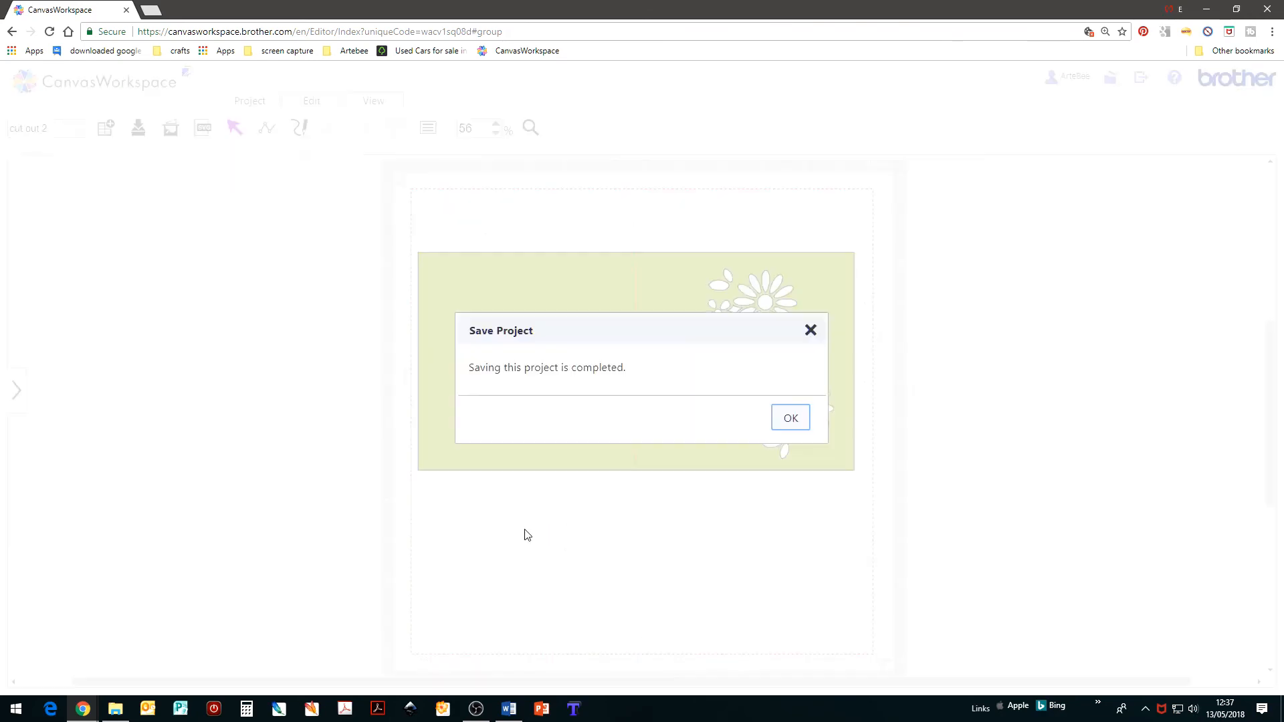
{"action": "left_click", "coordinate": [793, 427]}
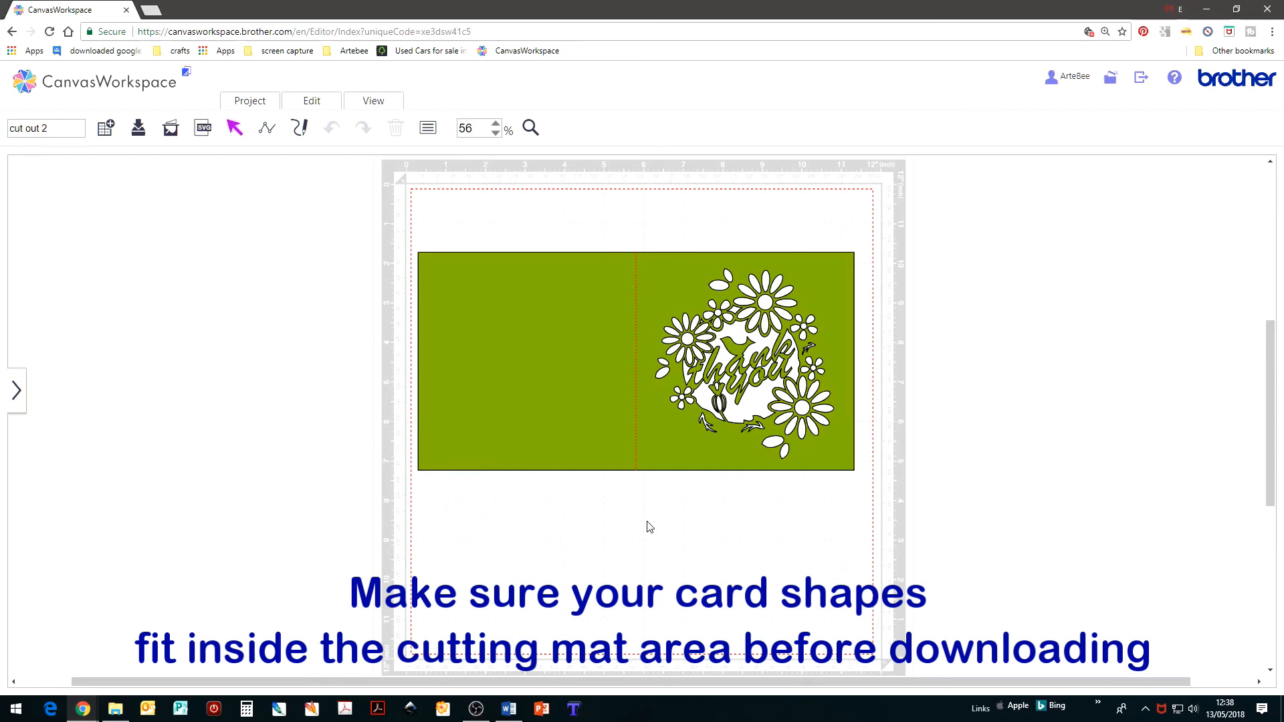
Send the finished card file to the cutting machine using the ScanNCut Transfer download method
{"action": "left_click", "coordinate": [17, 392]}
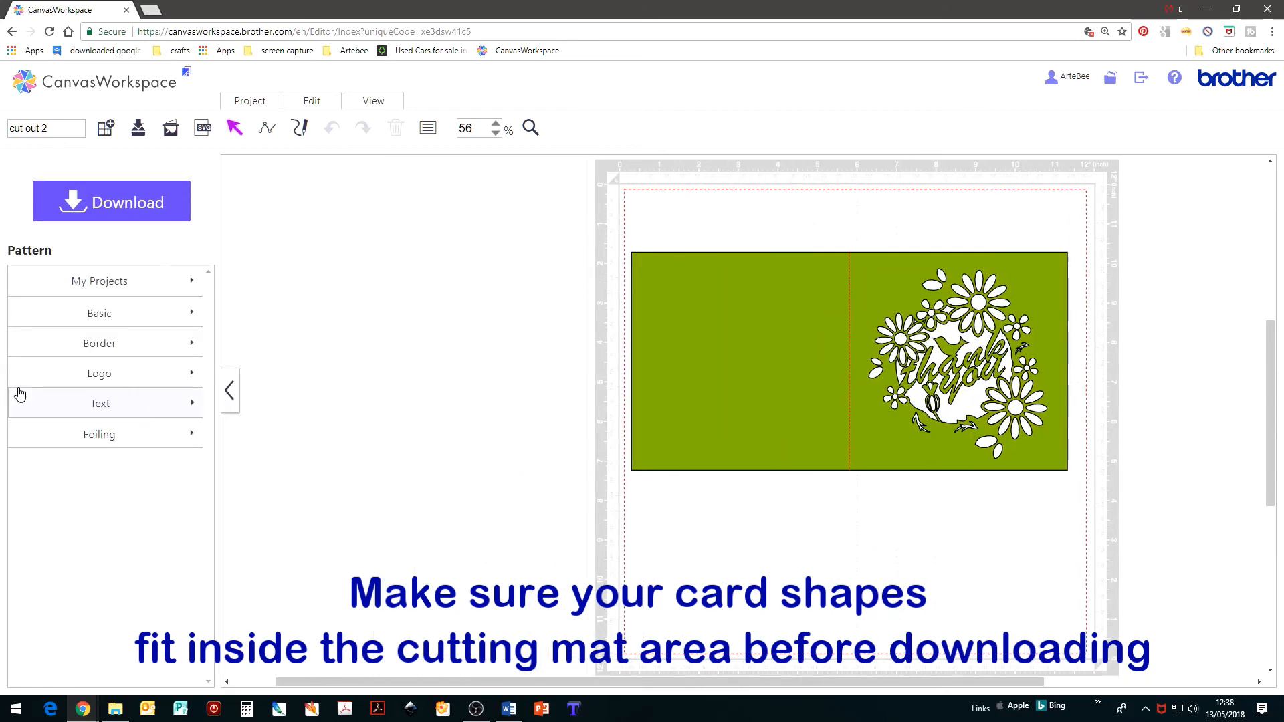
{"action": "left_click", "coordinate": [123, 212]}
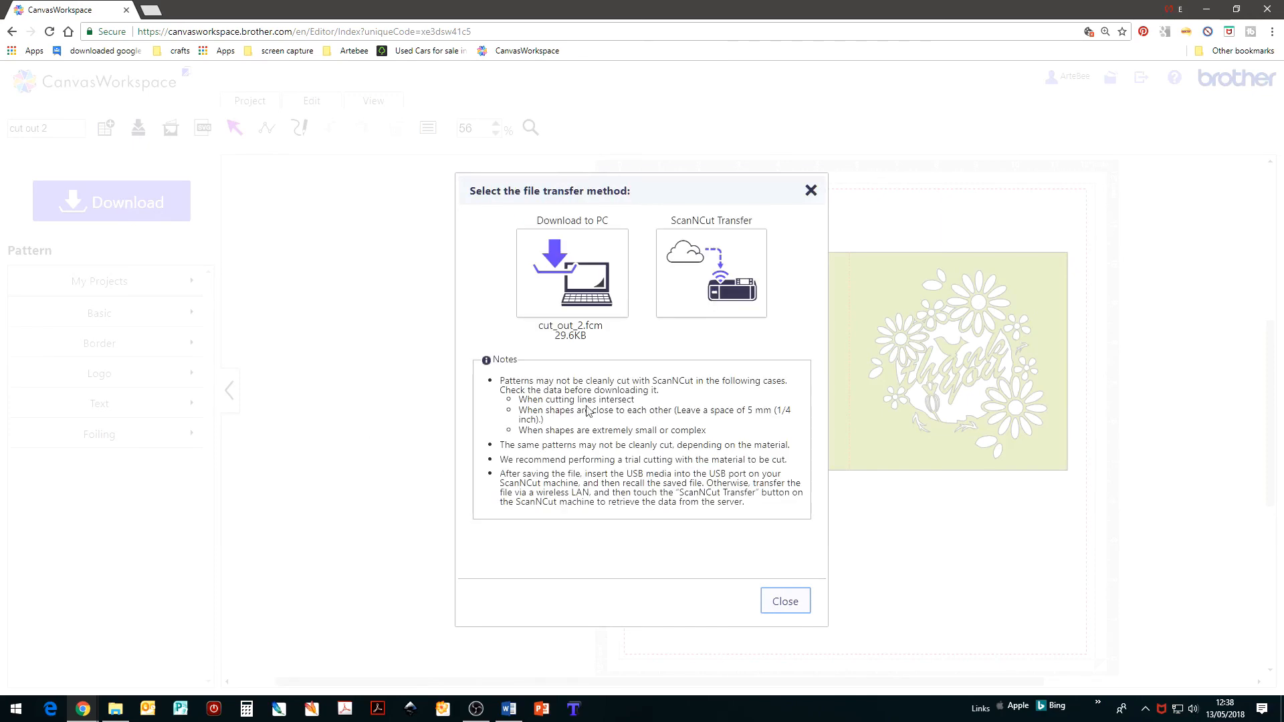
{"action": "right_click", "coordinate": [560, 296]}
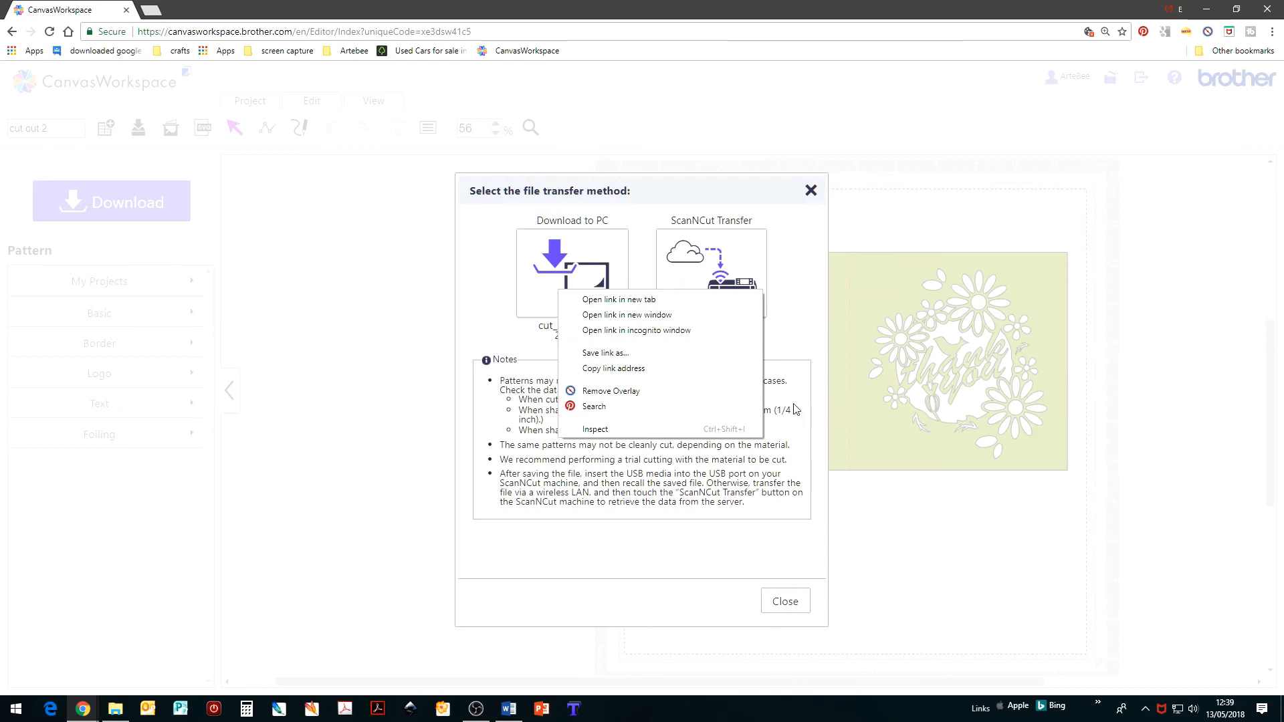
{"action": "left_click", "coordinate": [793, 328]}
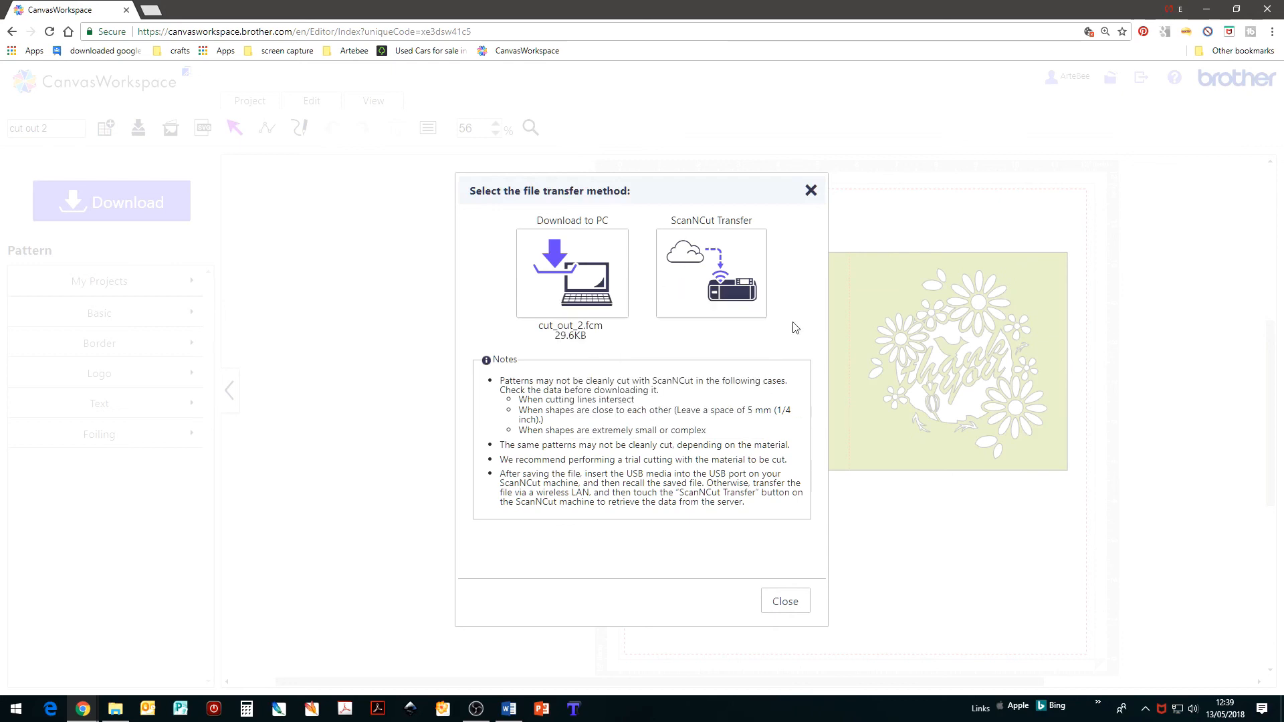
{"action": "left_click", "coordinate": [704, 270]}
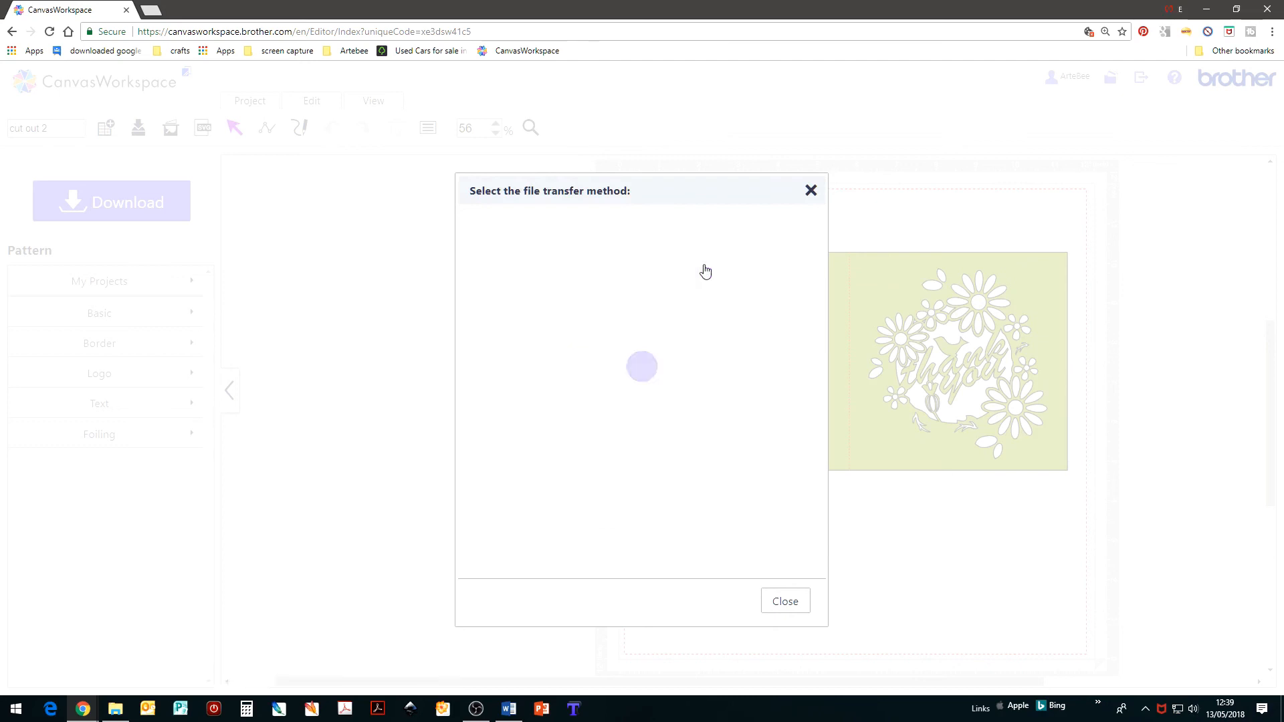